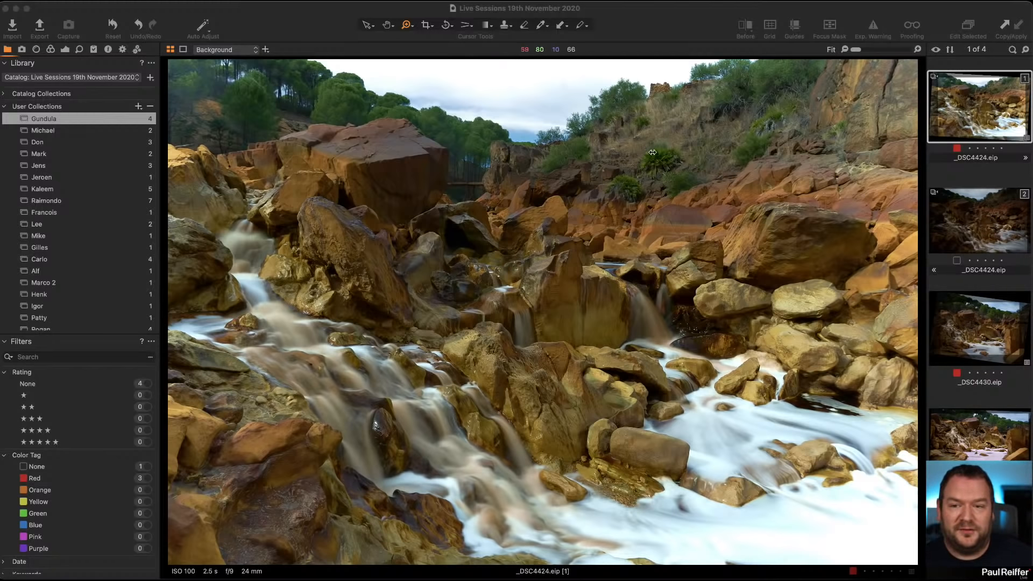
# Open the lens correction tools and set Light Falloff to 119.
pyautogui.click(65, 49)
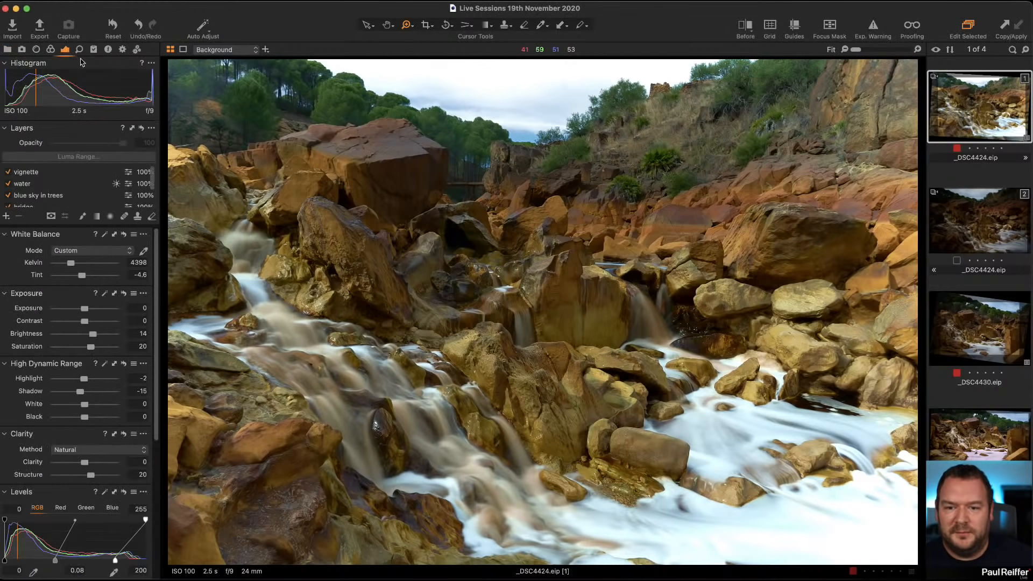
pyautogui.click(35, 51)
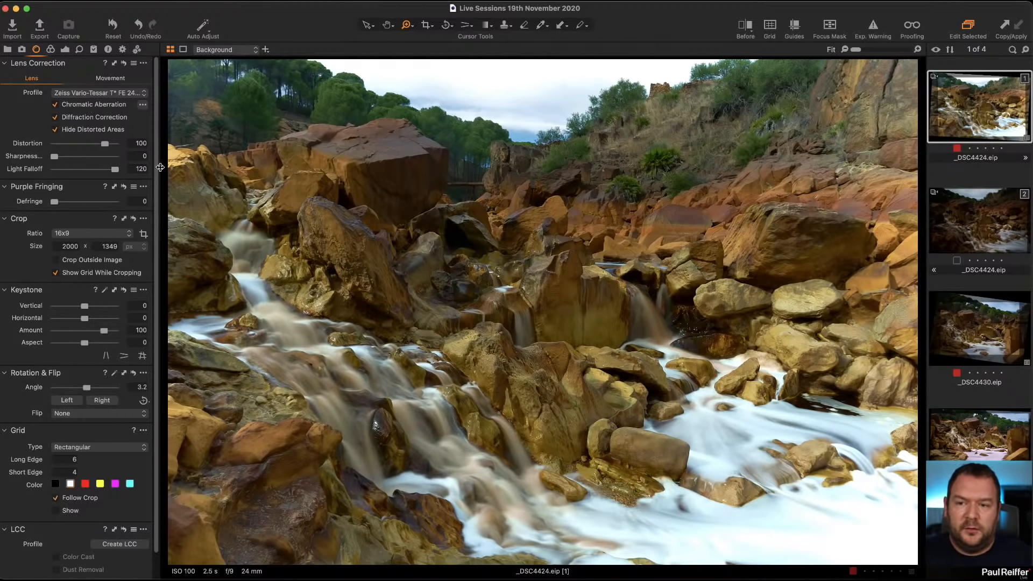
pyautogui.moveTo(114, 170)
pyautogui.mouseDown()
pyautogui.moveTo(100, 173)
pyautogui.moveTo(115, 173)
pyautogui.mouseUp()
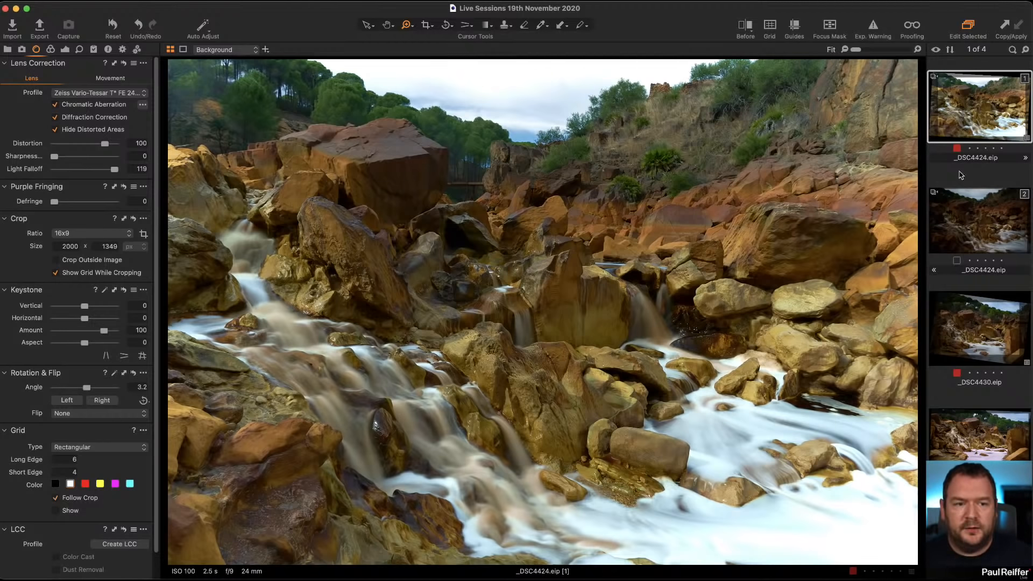
# Compare the edited image with its unedited variant.
pyautogui.click(970, 220)
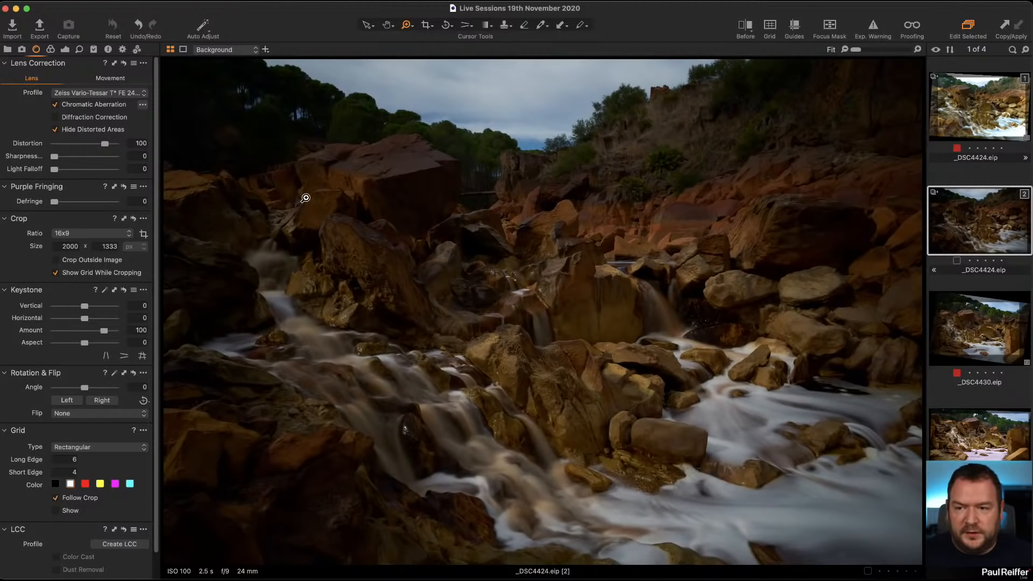
pyautogui.click(65, 50)
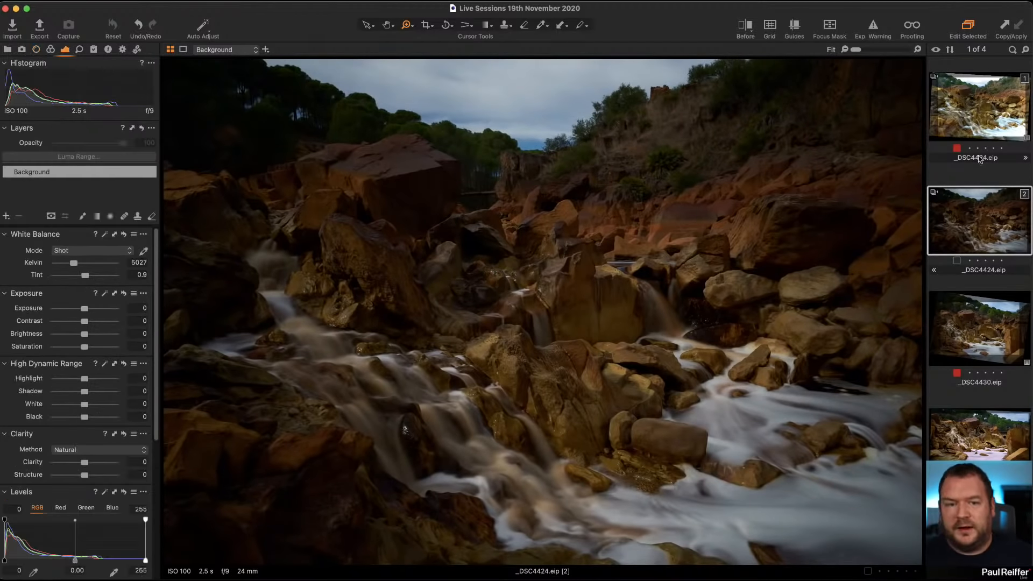
pyautogui.click(993, 123)
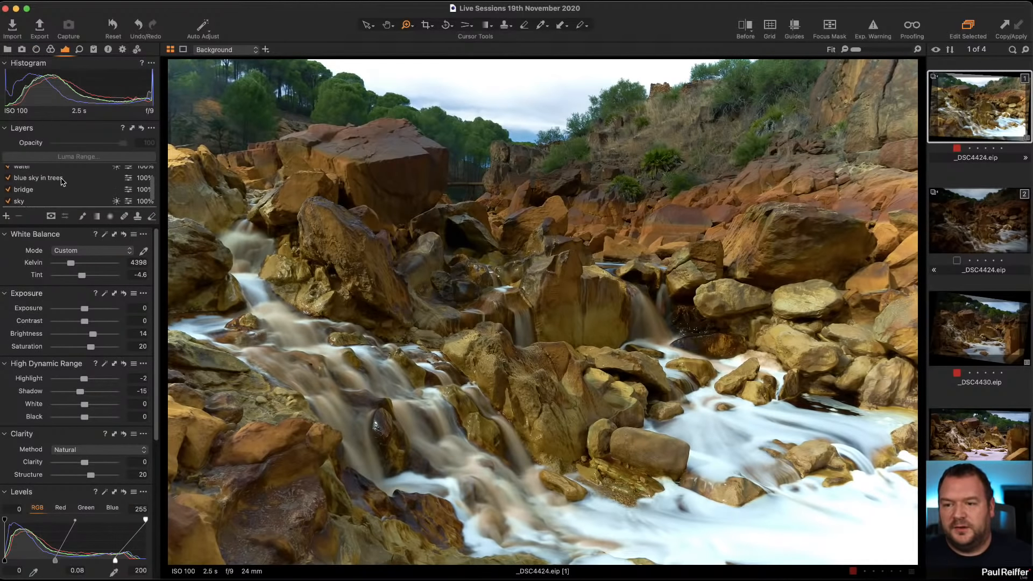
# Display the water and sky layer masks and open the sky layer's Luma Range settings without applying changes.
pyautogui.scroll(1, 62, 181)
pyautogui.click(94, 176)
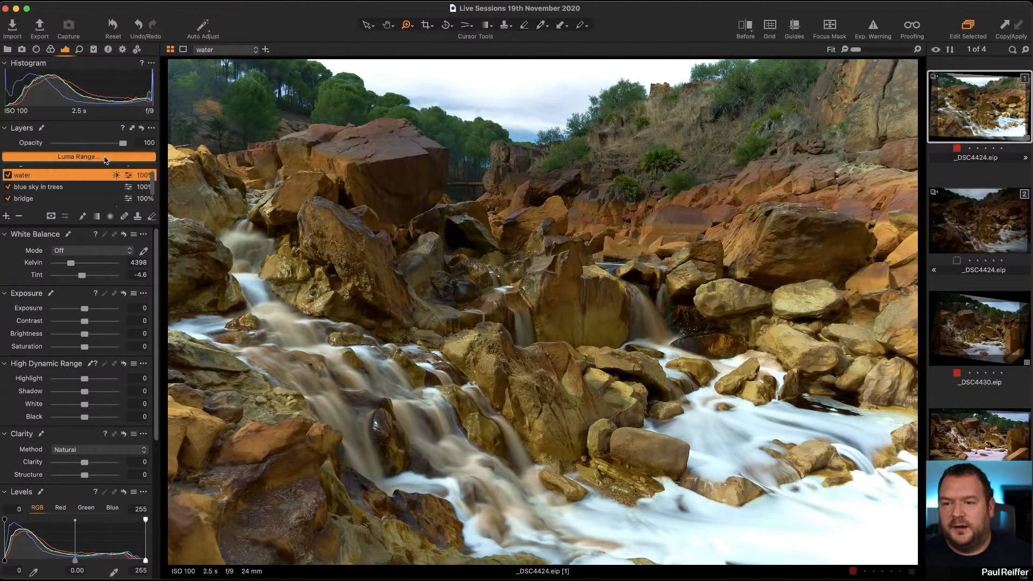
pyautogui.click(104, 157)
pyautogui.click(831, 442)
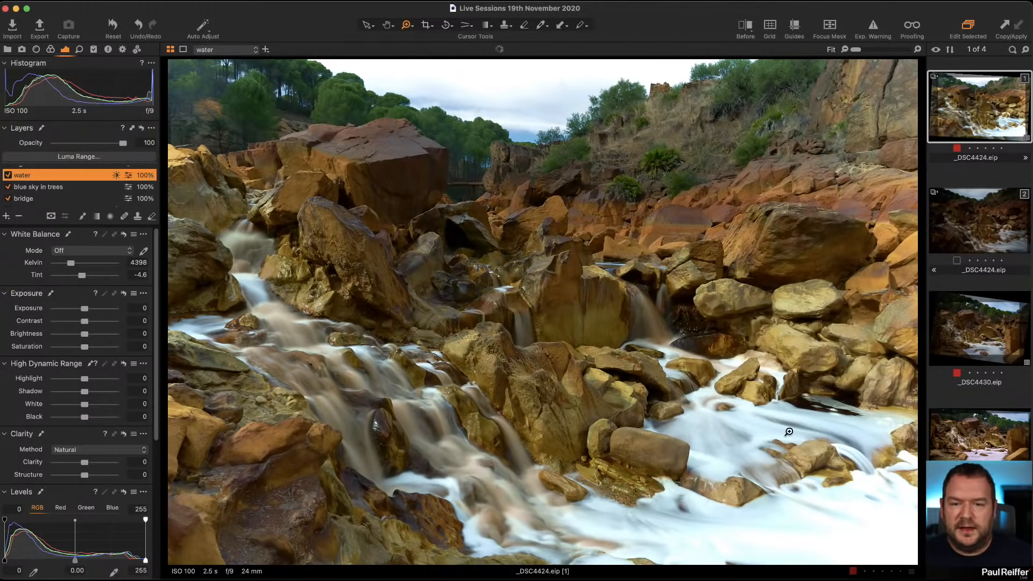
pyautogui.press('m')
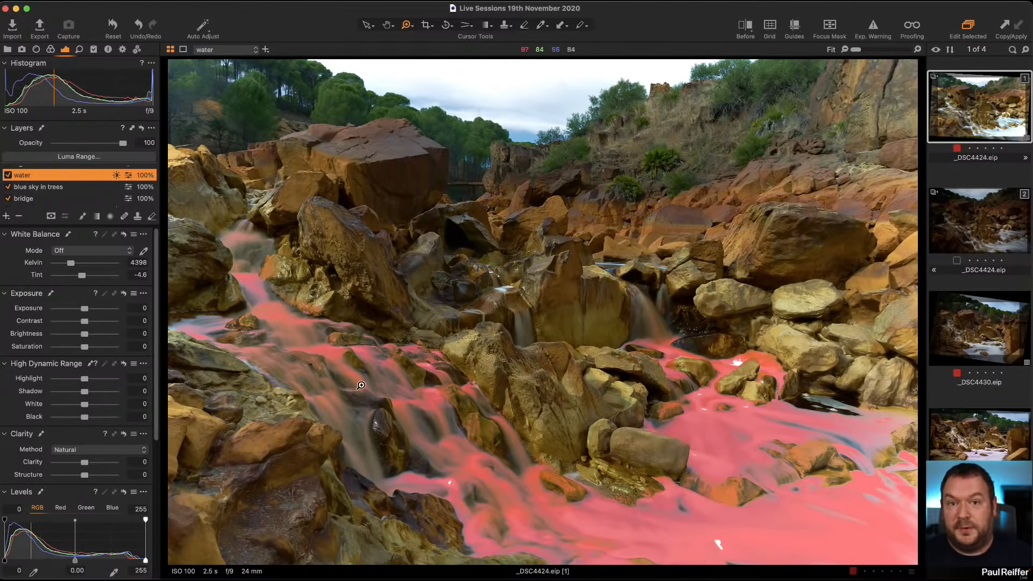
pyautogui.scroll(-1, 80, 188)
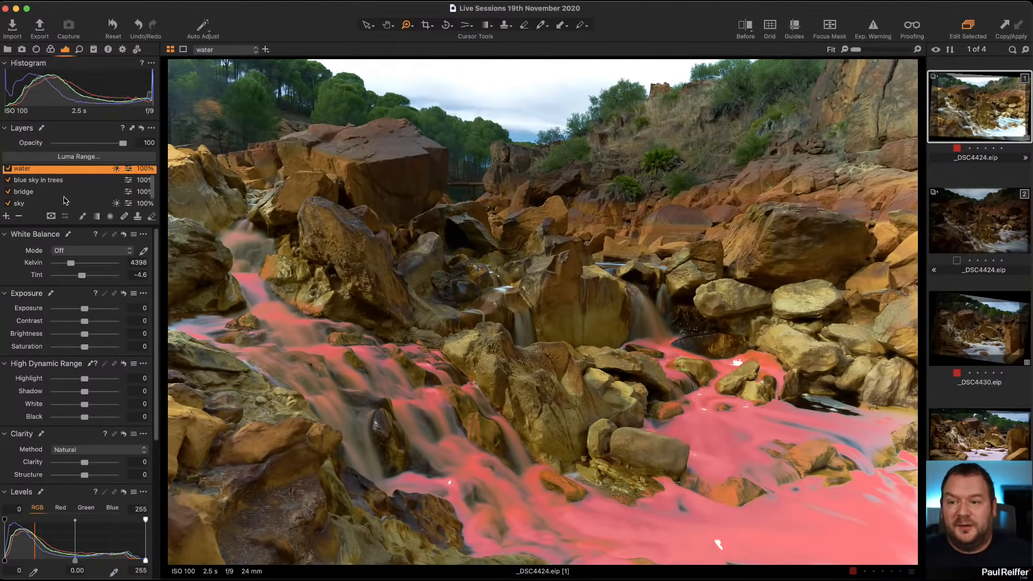
pyautogui.click(64, 200)
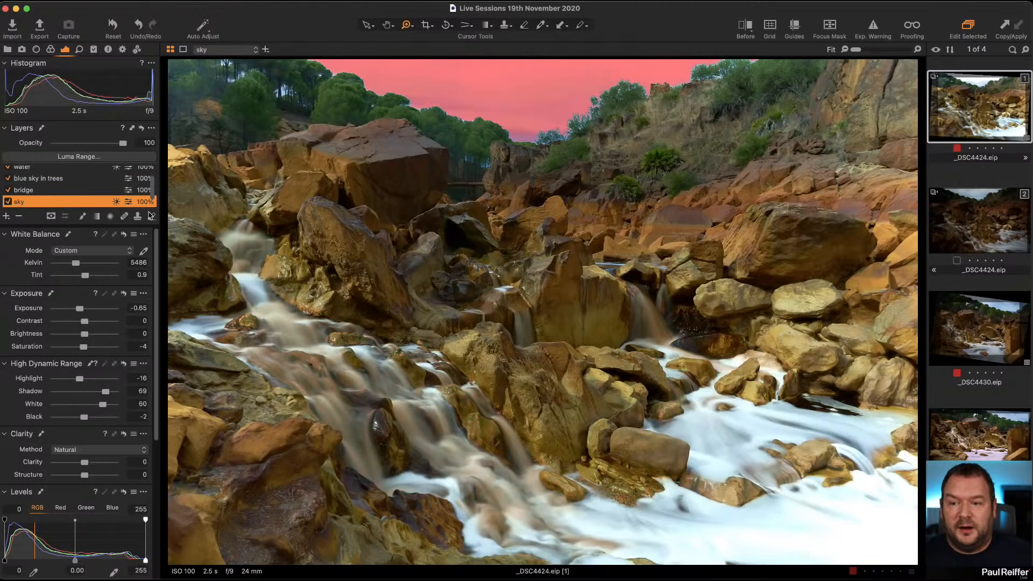
pyautogui.click(58, 157)
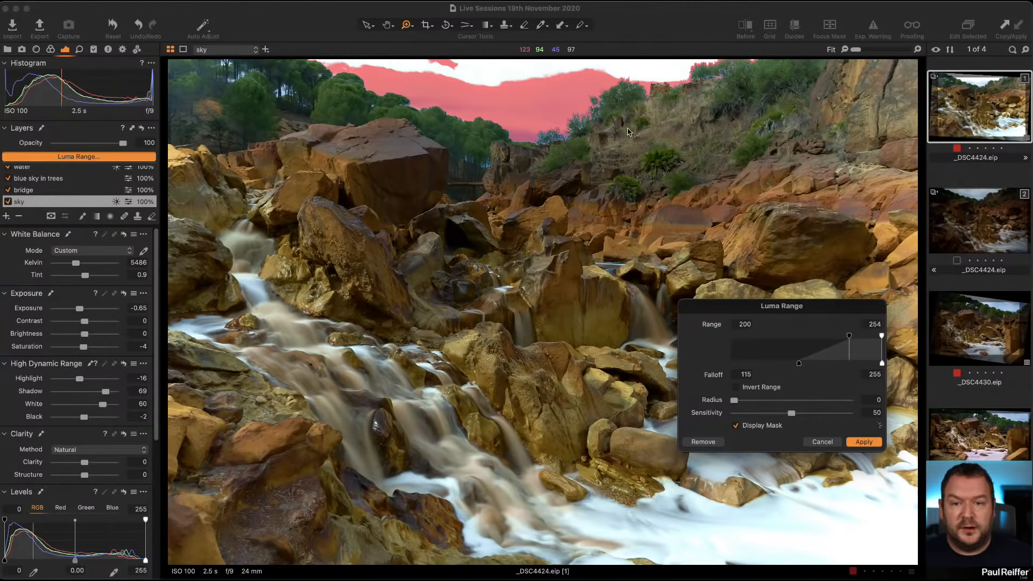
pyautogui.click(822, 442)
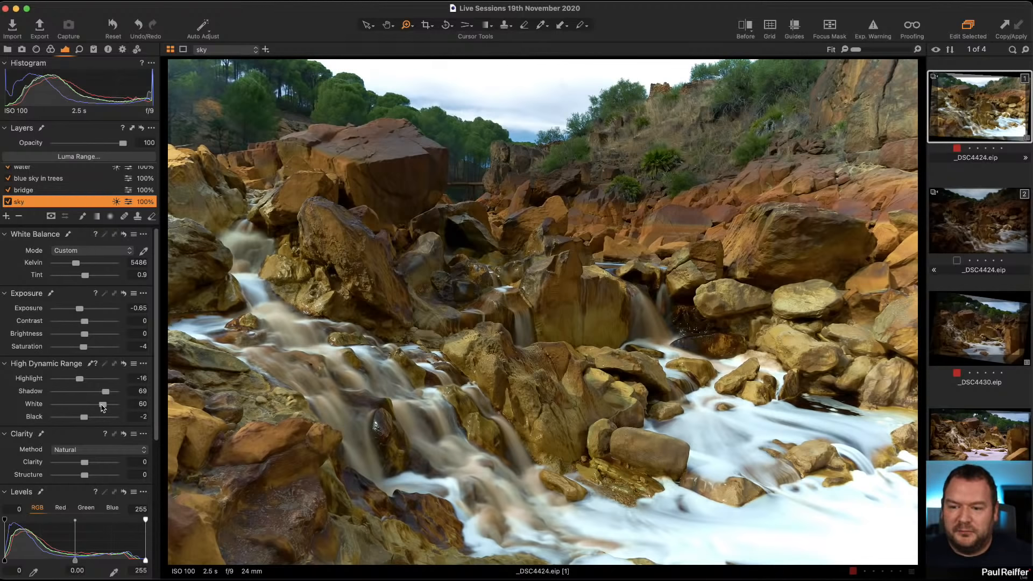
# Set the sky layer's White slider to 61 and compare with the unedited variant.
pyautogui.moveTo(103, 404); pyautogui.dragTo(79, 408)
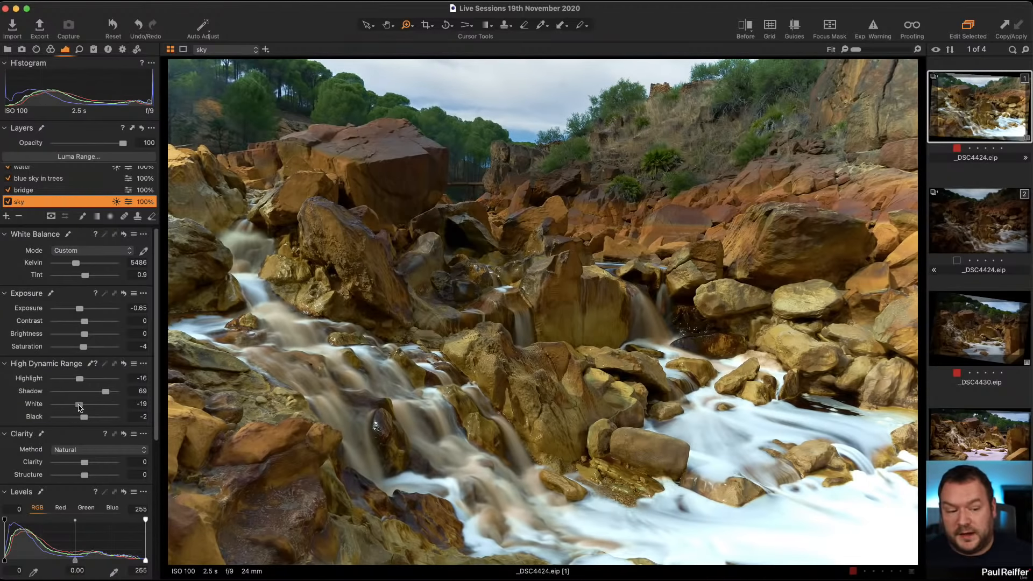
pyautogui.moveTo(79, 407); pyautogui.dragTo(104, 410)
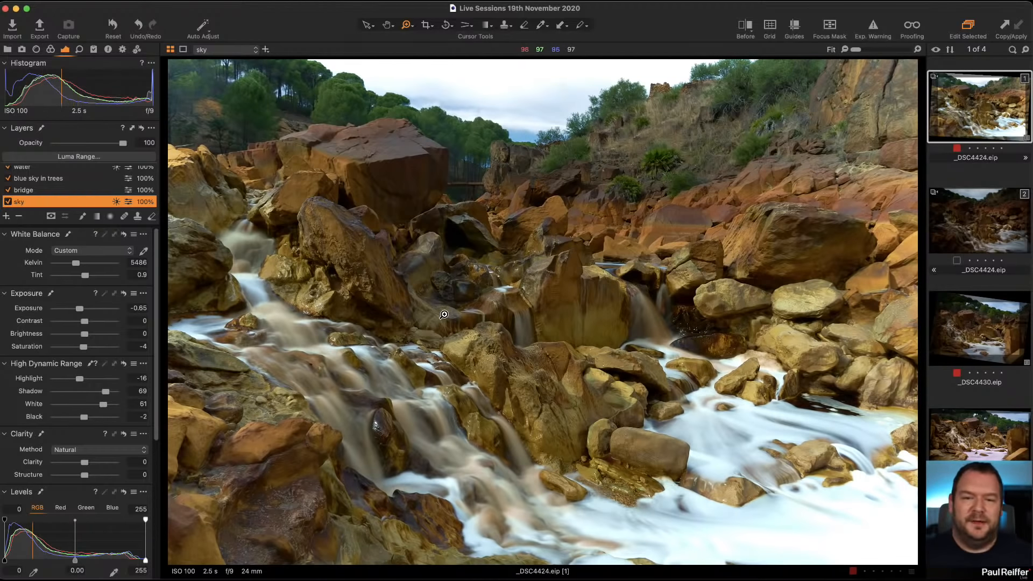
pyautogui.click(996, 230)
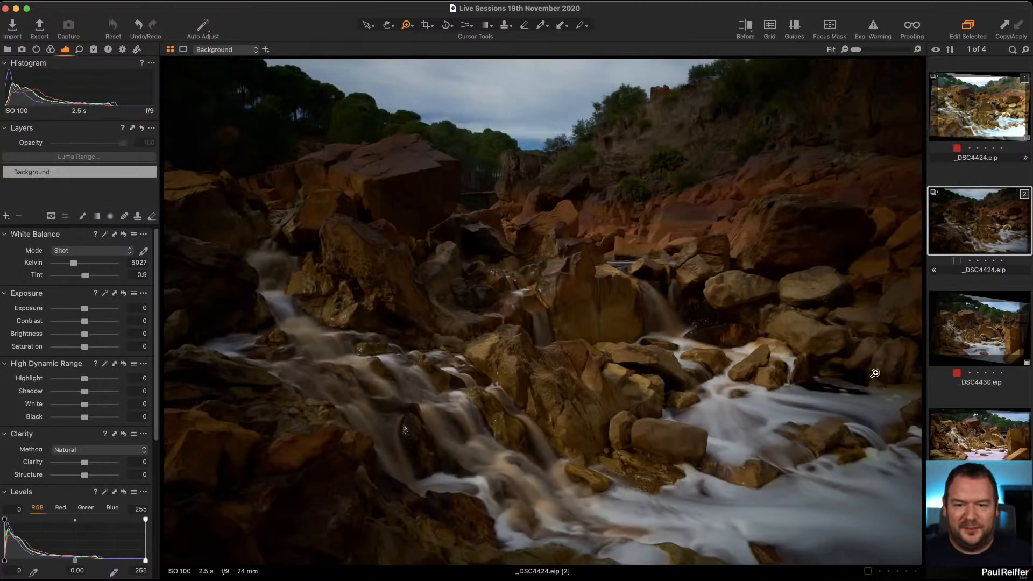
pyautogui.click(989, 114)
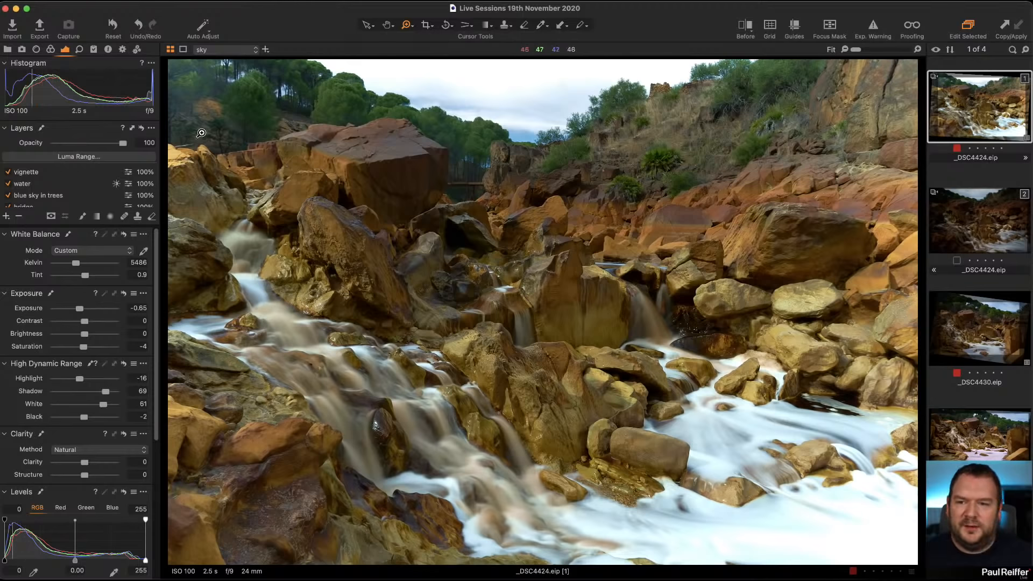
# Select the vignette layer, toggle its visibility on and off, and review the layer list.
pyautogui.click(55, 176)
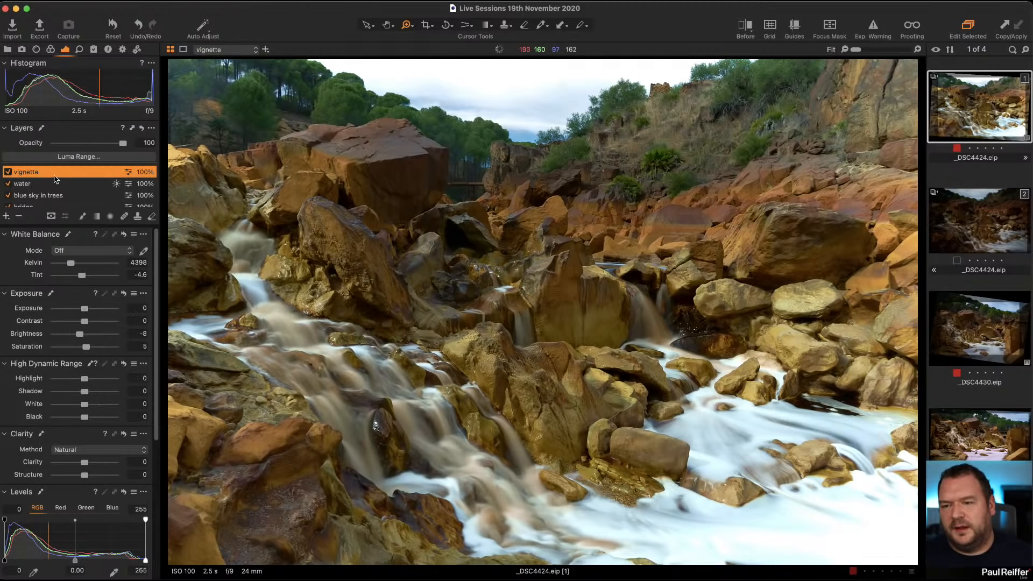
pyautogui.click(7, 171)
pyautogui.click(7, 172)
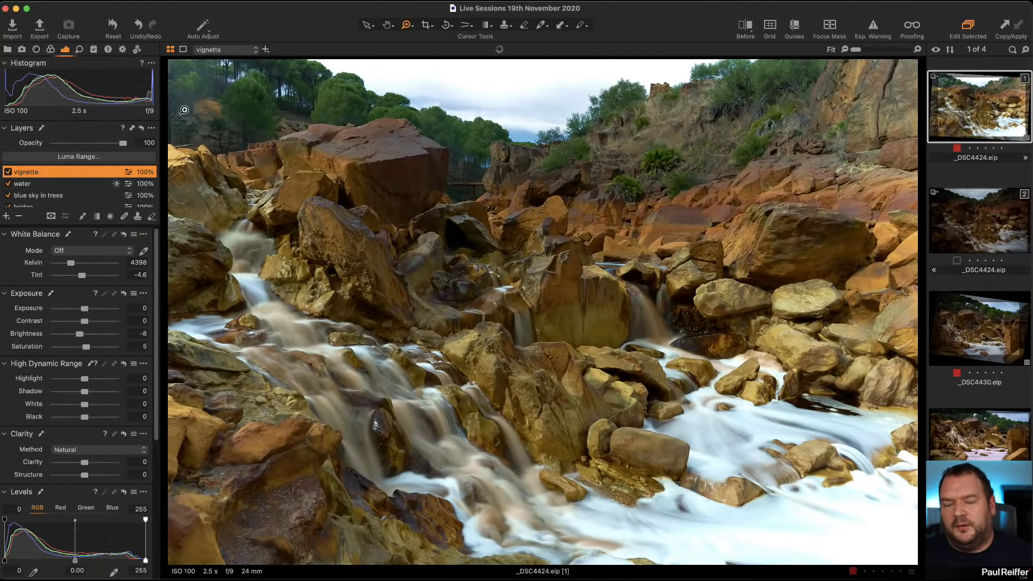
pyautogui.scroll(-3, 51, 197)
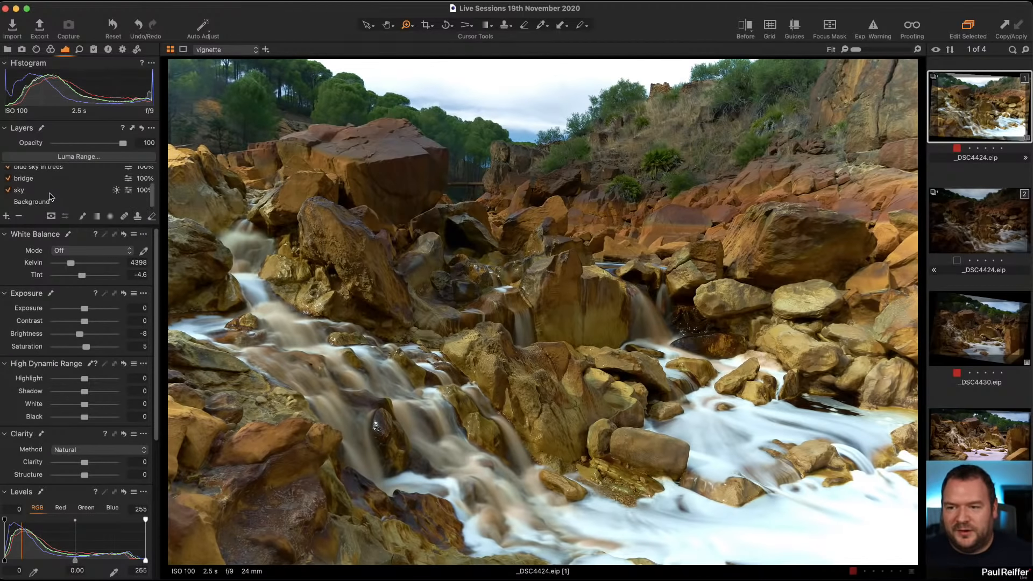
pyautogui.click(51, 193)
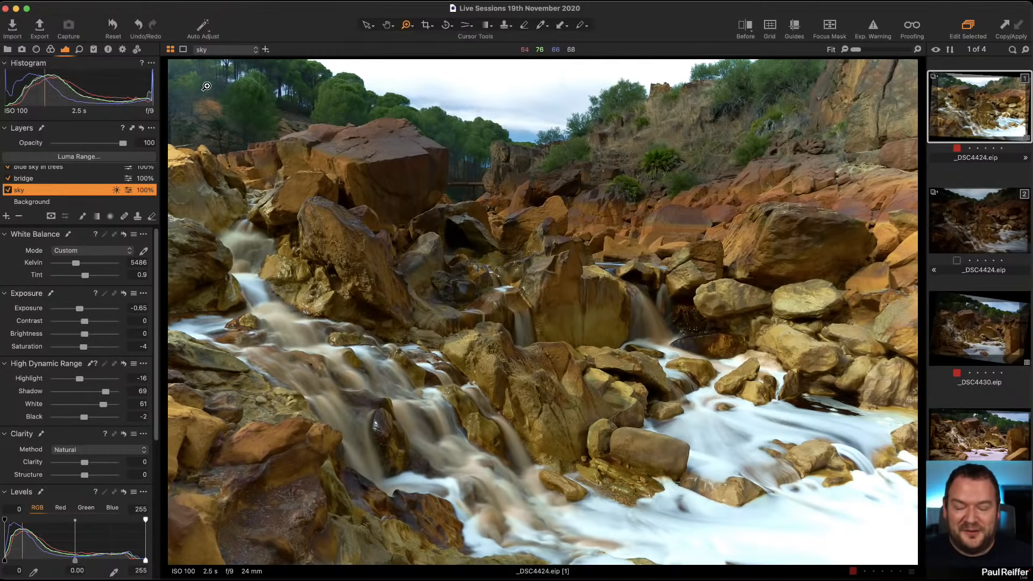
pyautogui.scroll(1, 43, 180)
pyautogui.scroll(3, 43, 180)
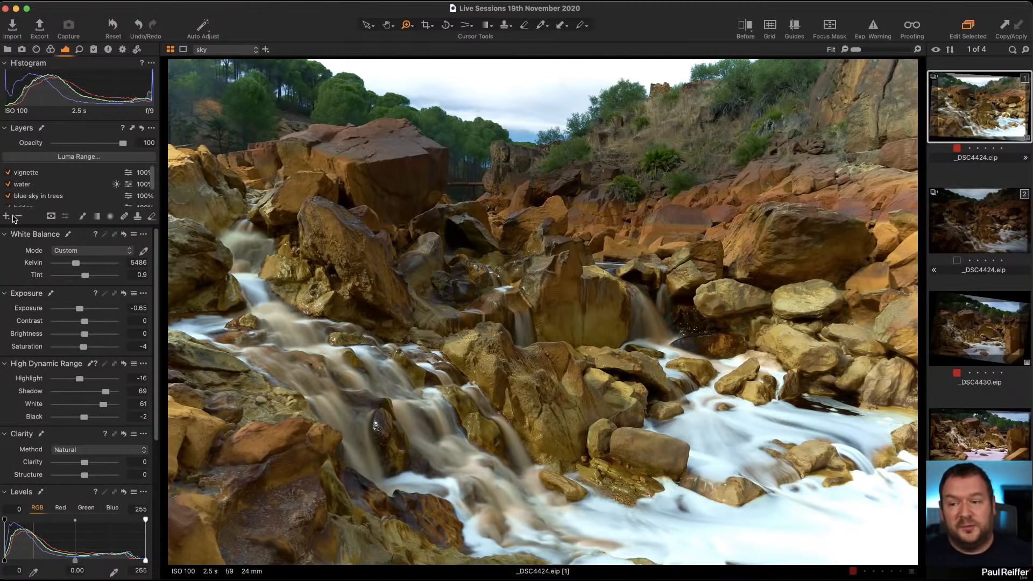
# Add a new adjustment layer and name it Top Left.
pyautogui.click(27, 173)
pyautogui.doubleClick(57, 170)
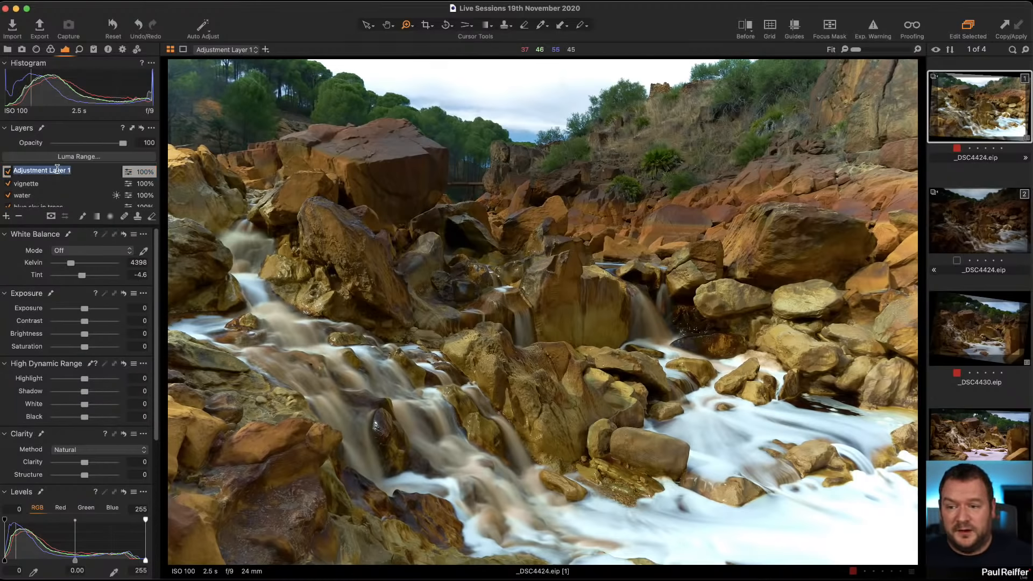
pyautogui.write('Top Left')
pyautogui.press('Return')
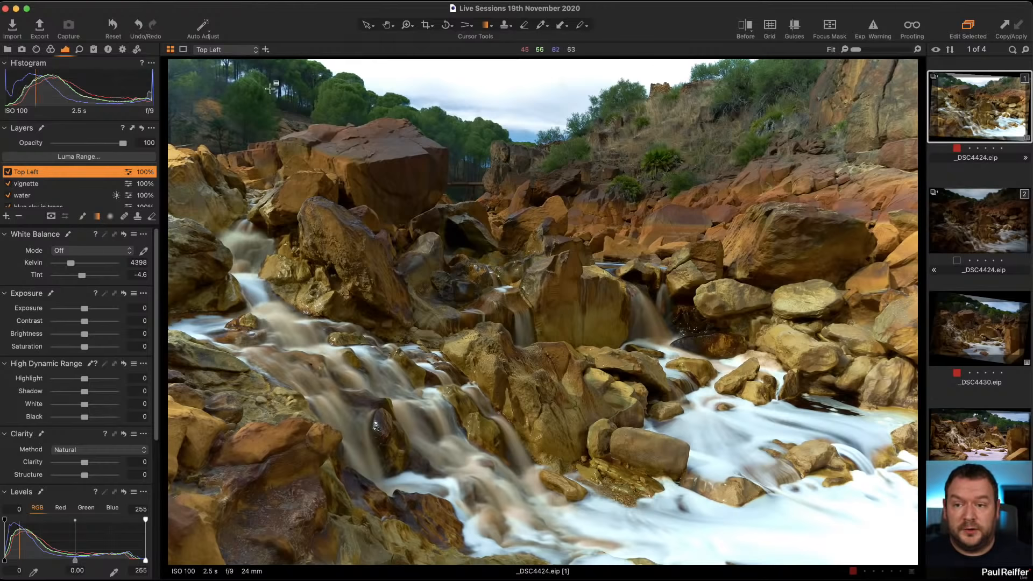
# Draw a linear gradient mask from the top-left corner and set the layer's Shadow to -72.
pyautogui.moveTo(201, 104); pyautogui.dragTo(472, 218)
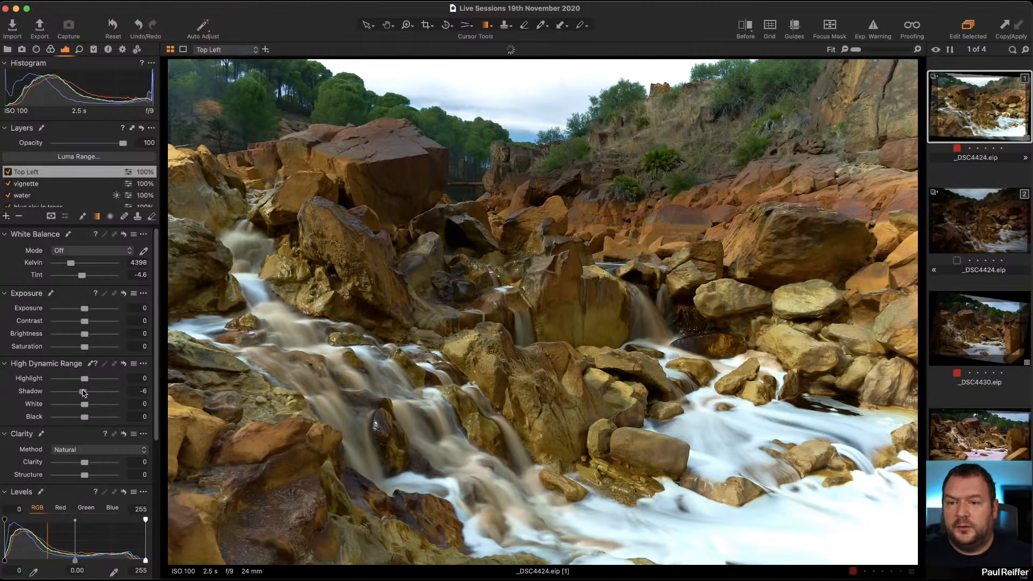
pyautogui.moveTo(84, 392); pyautogui.dragTo(62, 394)
# Reposition the gradient and set the Top Left layer's Exposure to -0.58.
pyautogui.moveTo(246, 233); pyautogui.dragTo(212, 114)
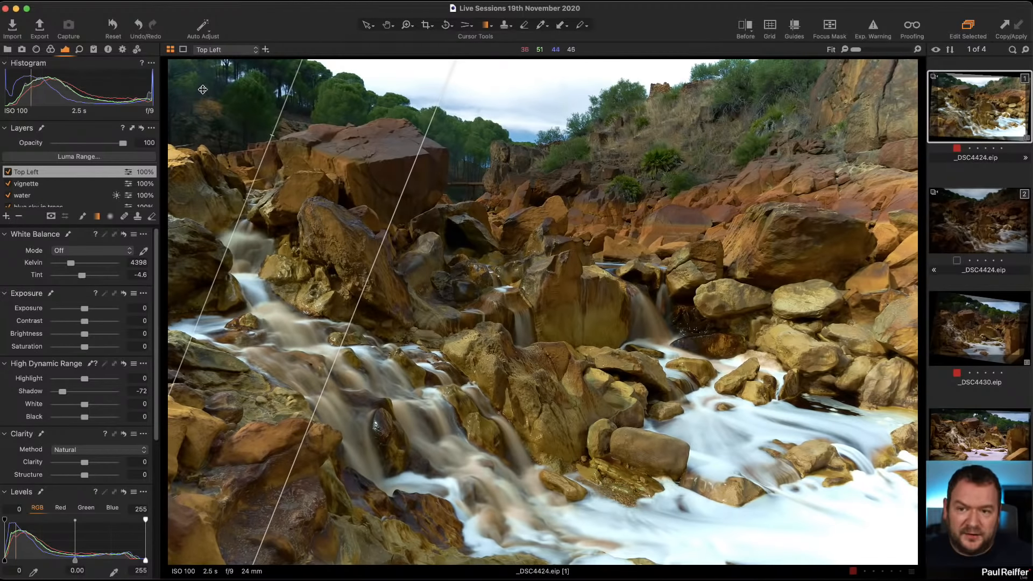
pyautogui.moveTo(86, 311); pyautogui.dragTo(81, 315)
# Toggle the Top Left layer off and on and compare against the unedited variant.
pyautogui.click(8, 172)
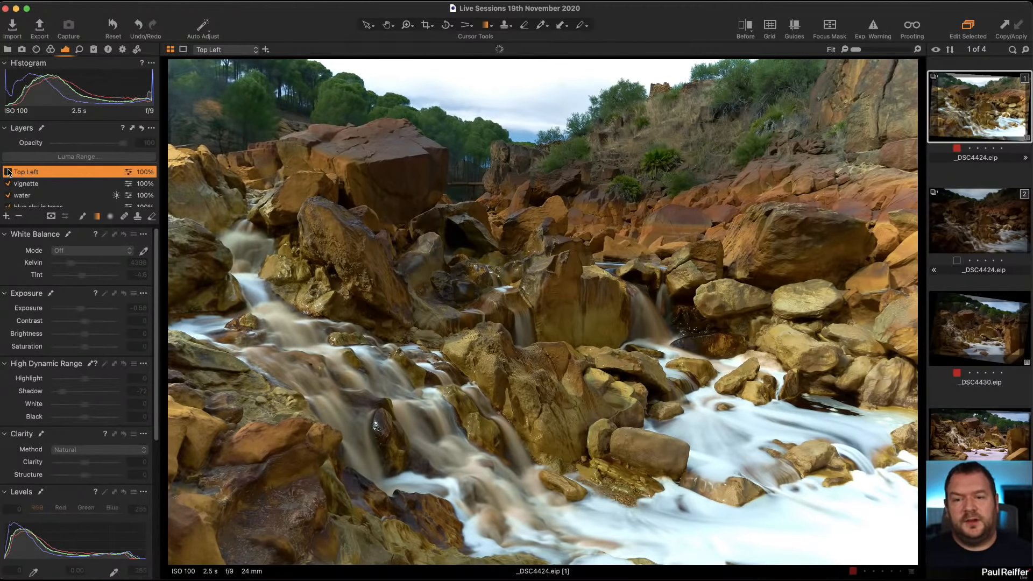
pyautogui.click(8, 171)
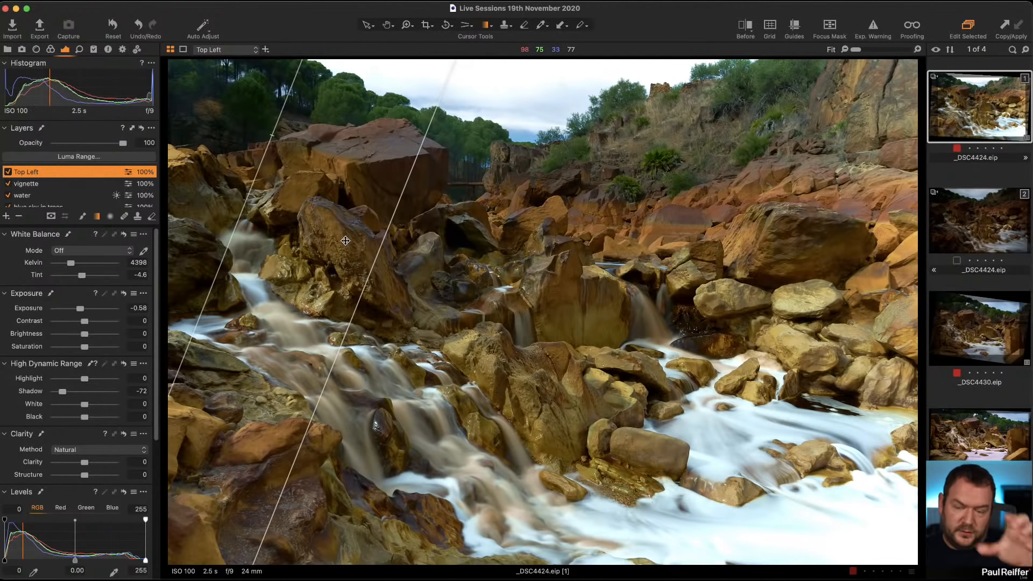
pyautogui.click(7, 172)
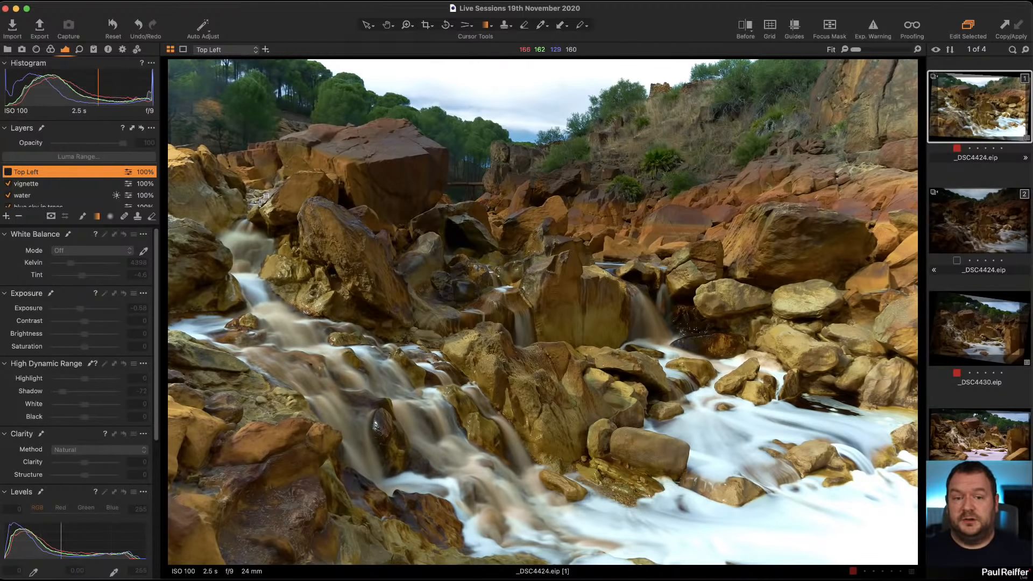
pyautogui.click(7, 172)
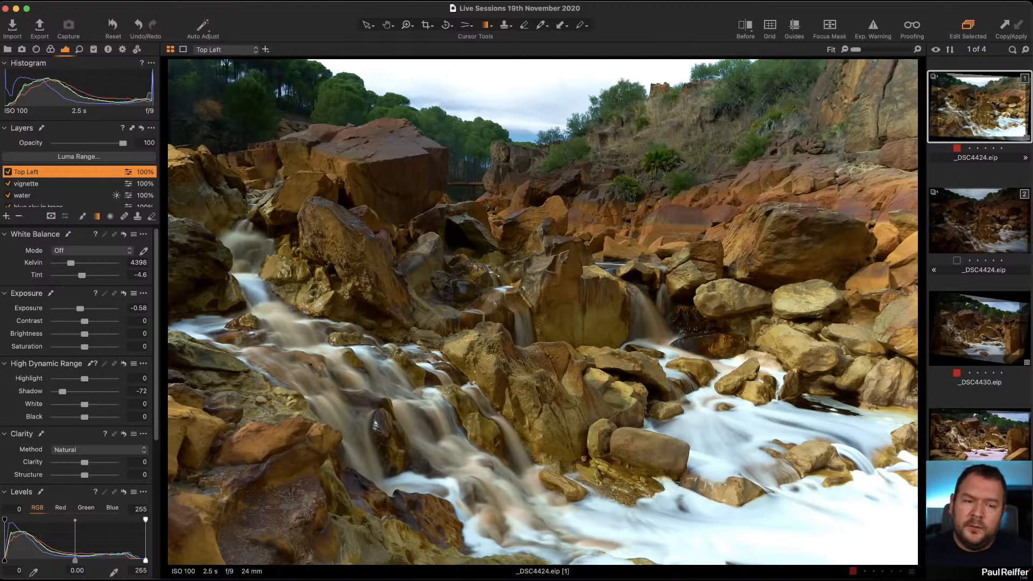
pyautogui.click(994, 216)
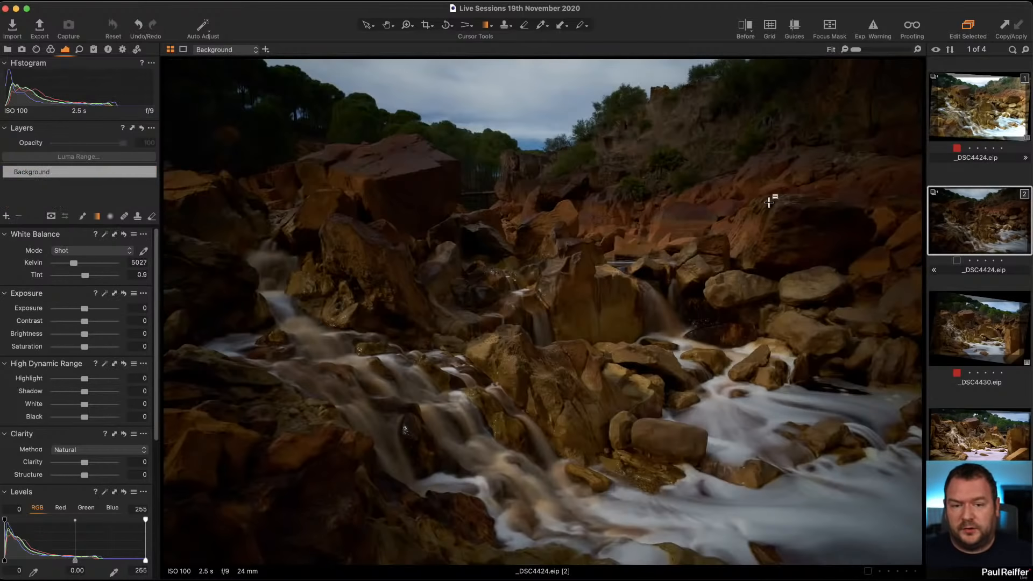
pyautogui.click(995, 134)
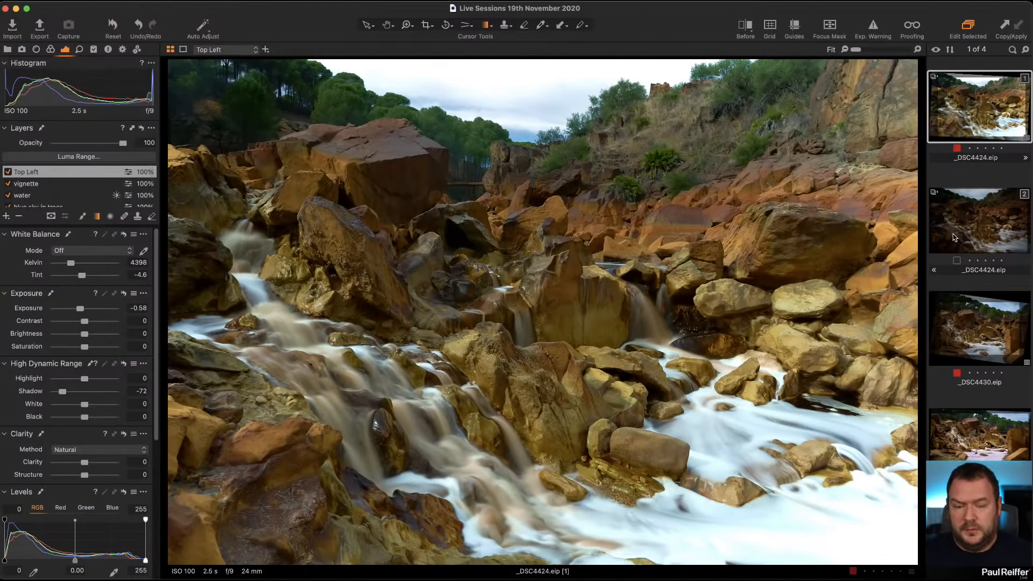
# Show both variants side by side and display the water layer's mask.
pyautogui.keyDown('super'); pyautogui.click(969, 234); pyautogui.keyUp('super')
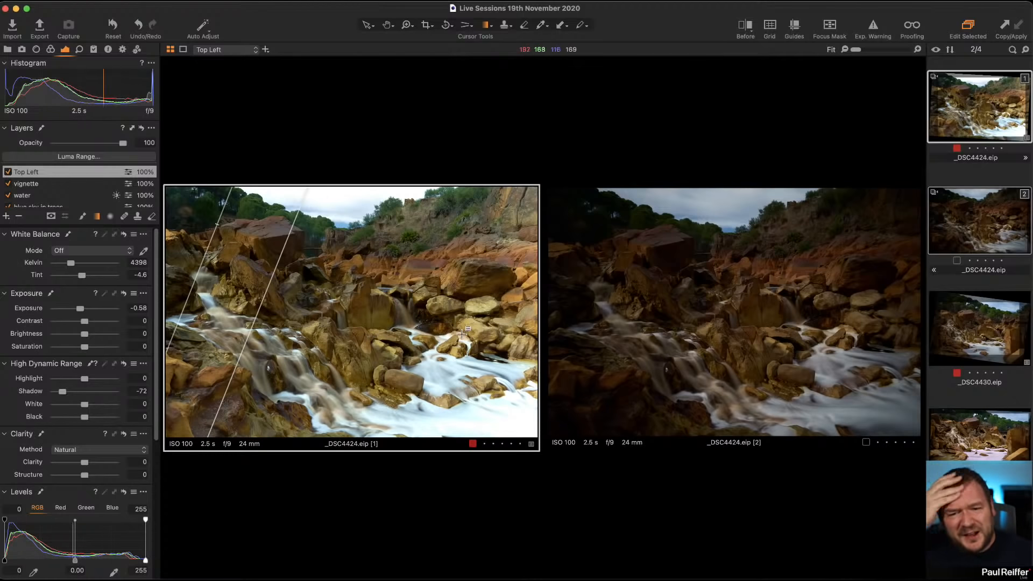
pyautogui.click(34, 195)
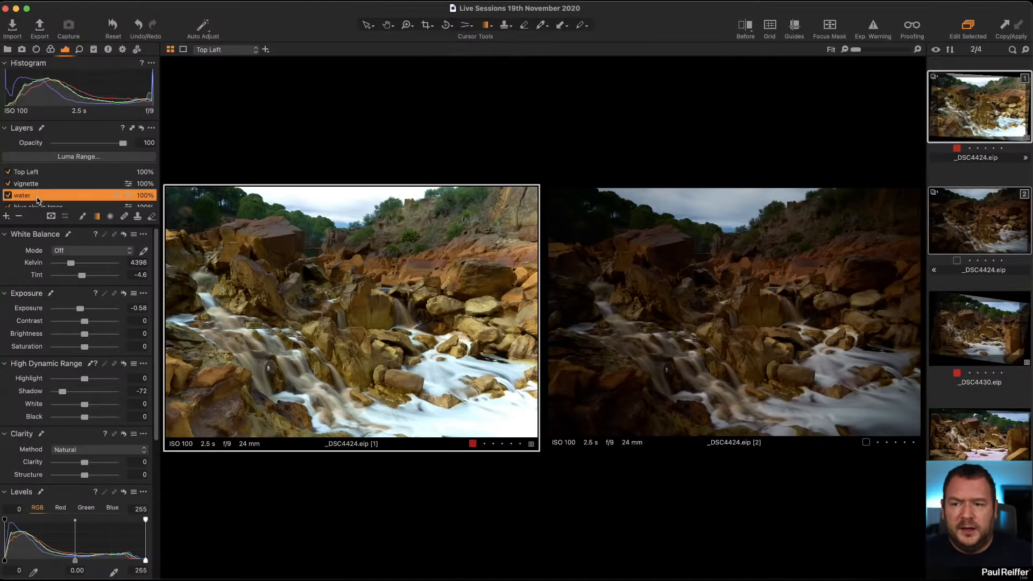
pyautogui.press('m')
pyautogui.click(33, 207)
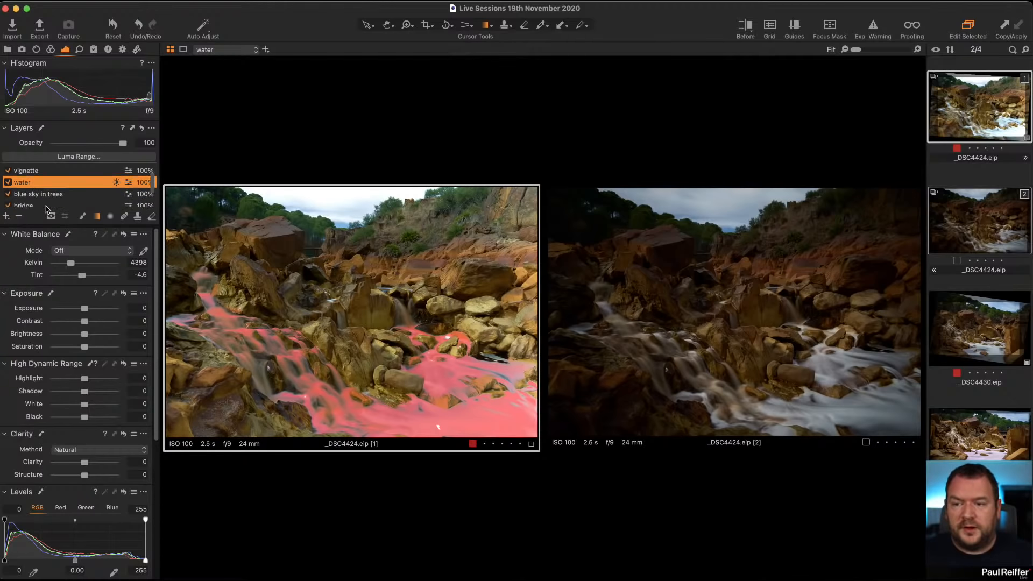
# Step through the bridge, sky and Background layers to review their settings.
pyautogui.click(39, 201)
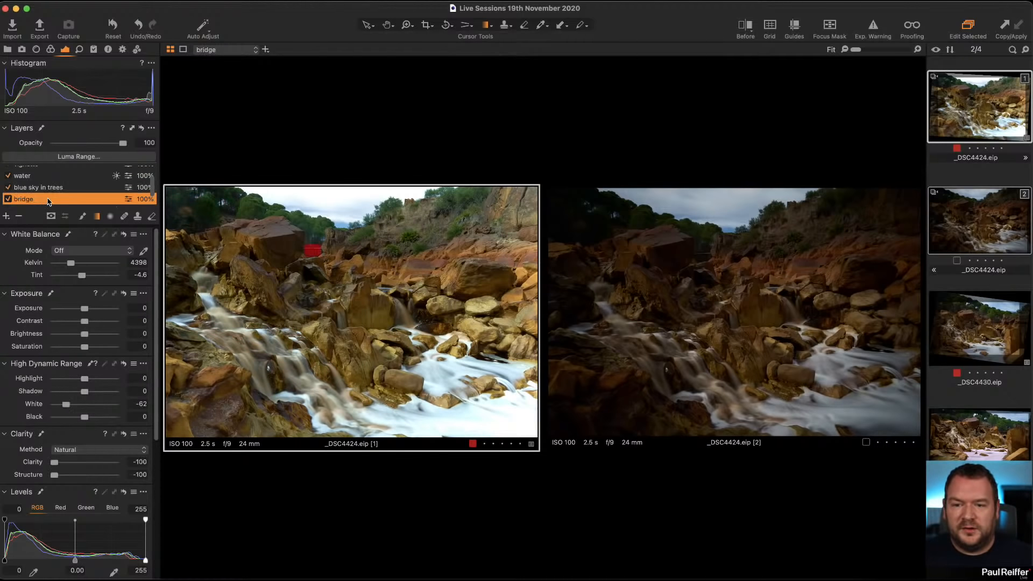
pyautogui.scroll(-1, 37, 193)
pyautogui.click(33, 195)
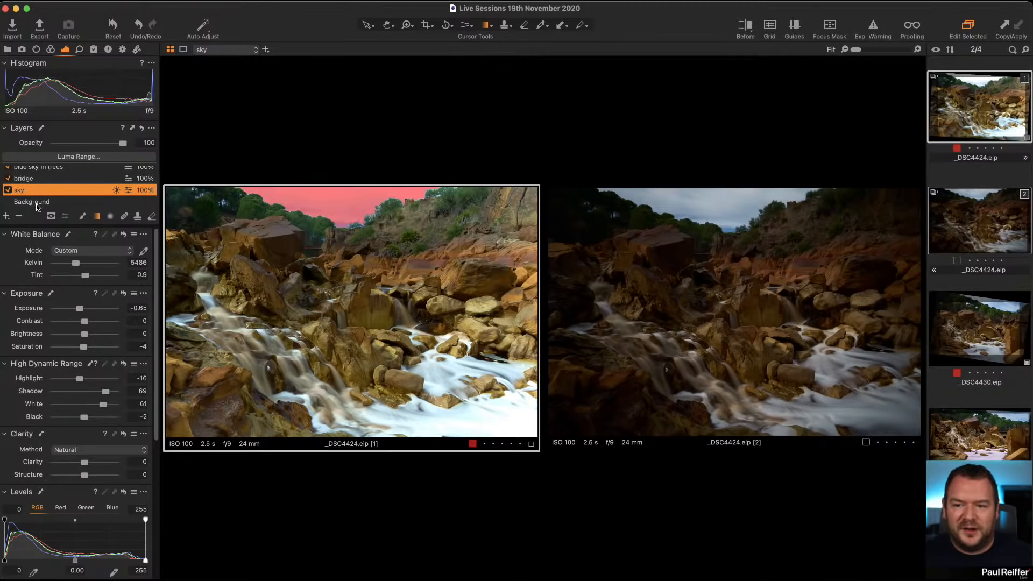
pyautogui.click(35, 202)
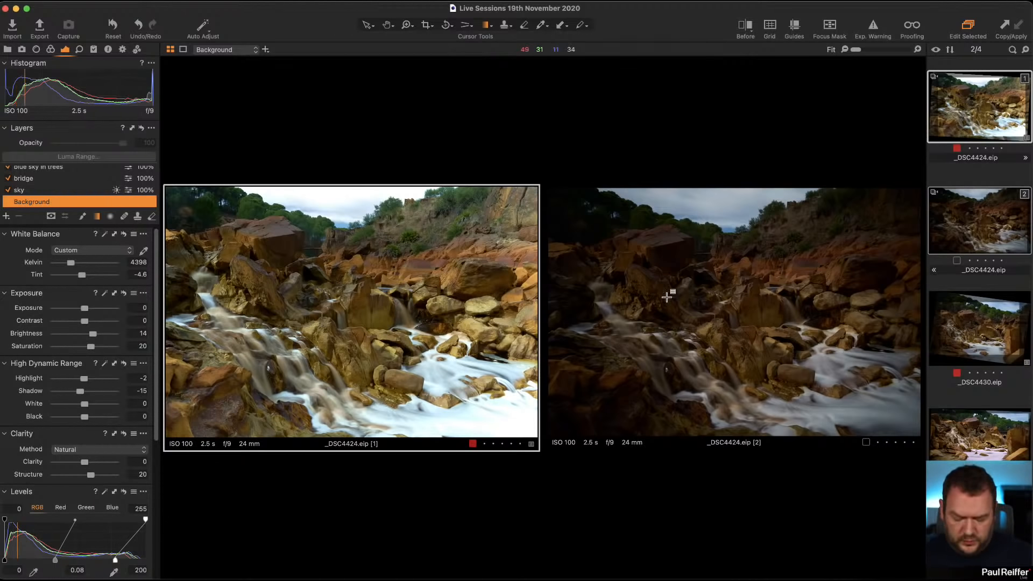
# In the edited variant's Background layer, set White Balance Kelvin to 5218 and Tint to 1.3.
pyautogui.press('v')
pyautogui.click(706, 276)
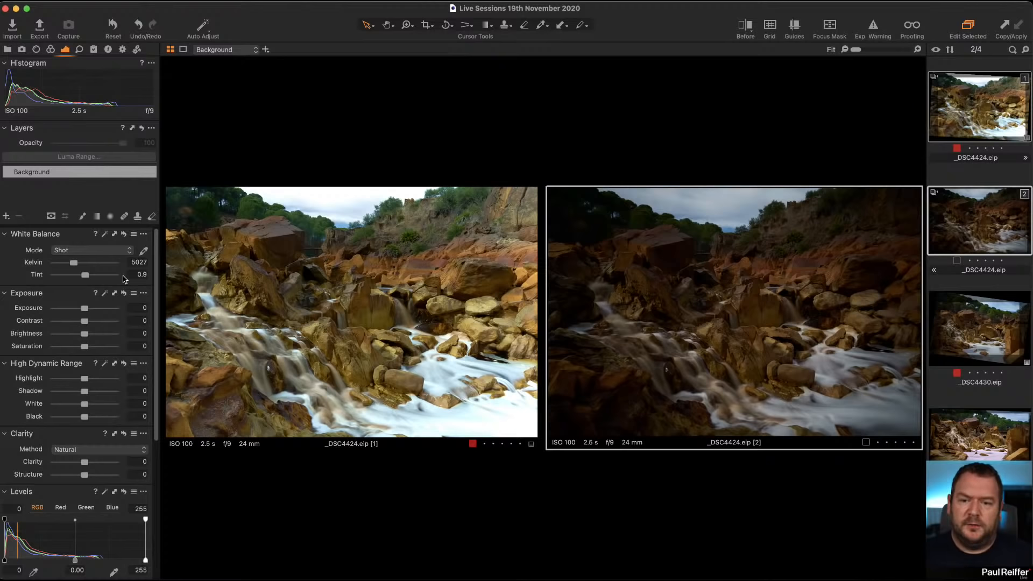
pyautogui.click(999, 108)
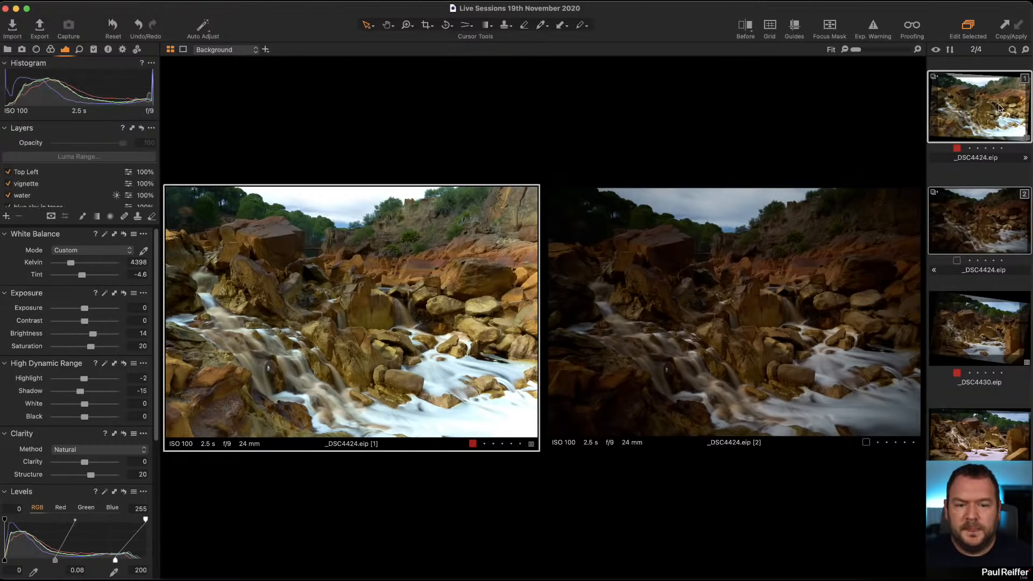
pyautogui.scroll(-3, 58, 196)
pyautogui.click(58, 201)
pyautogui.moveTo(70, 263); pyautogui.dragTo(77, 269)
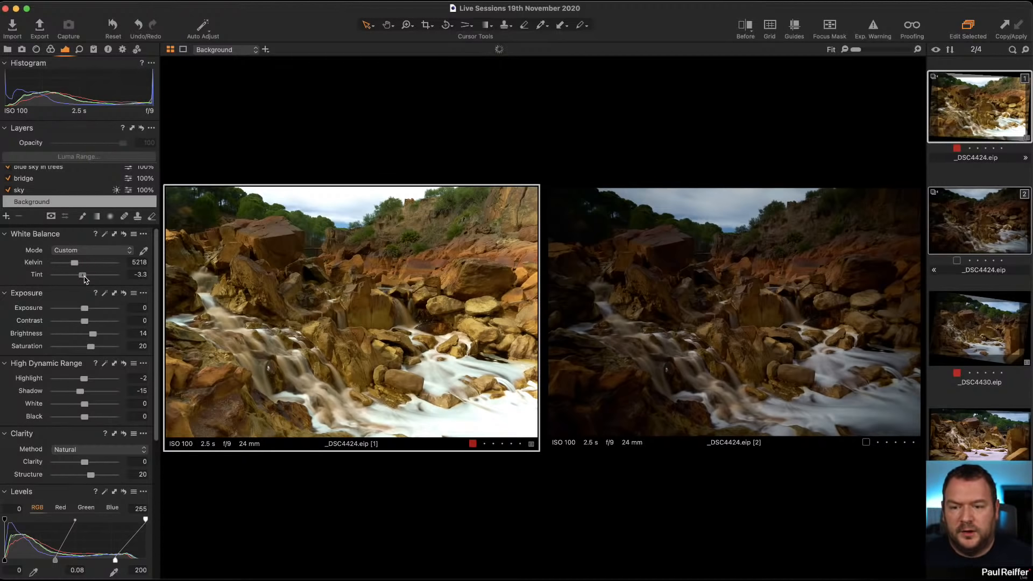
pyautogui.moveTo(85, 279); pyautogui.dragTo(85, 279)
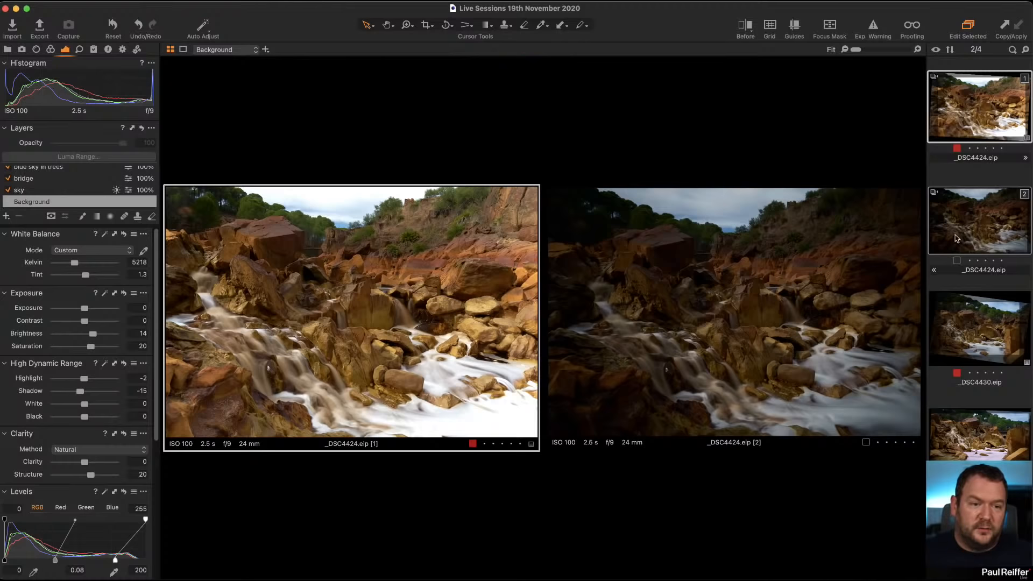
# Select the unedited variant and raise its Exposure to 0.76.
pyautogui.click(631, 342)
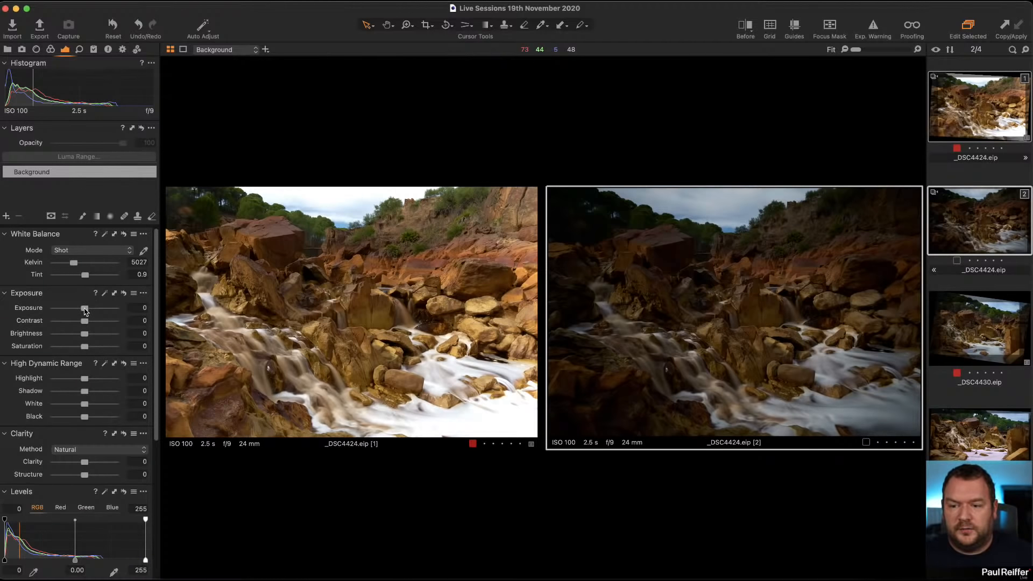
pyautogui.moveTo(84, 308); pyautogui.dragTo(90, 311)
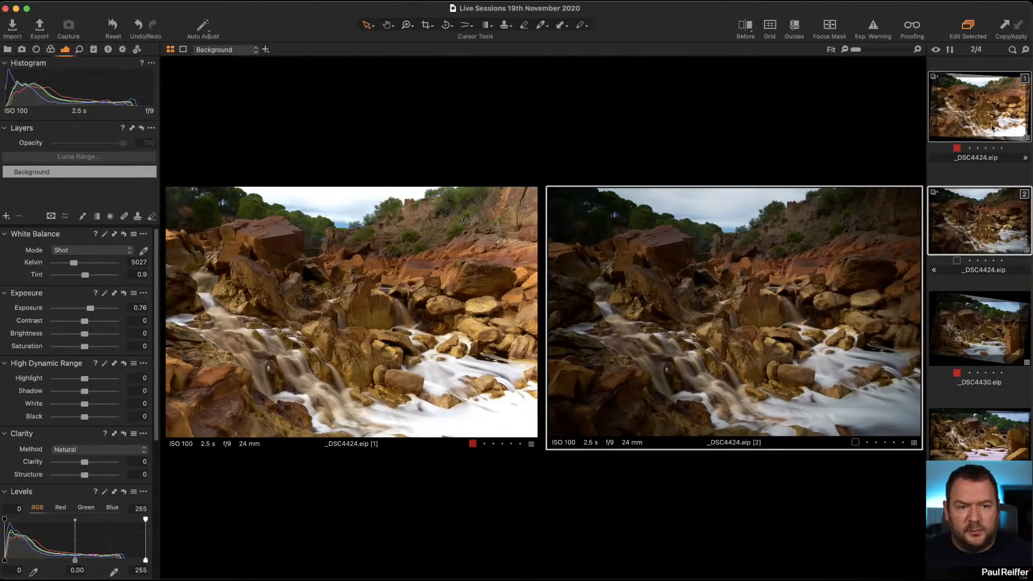
# Zoom the edited variant to 400% to inspect the water detail, then return to fit view.
pyautogui.click(269, 319)
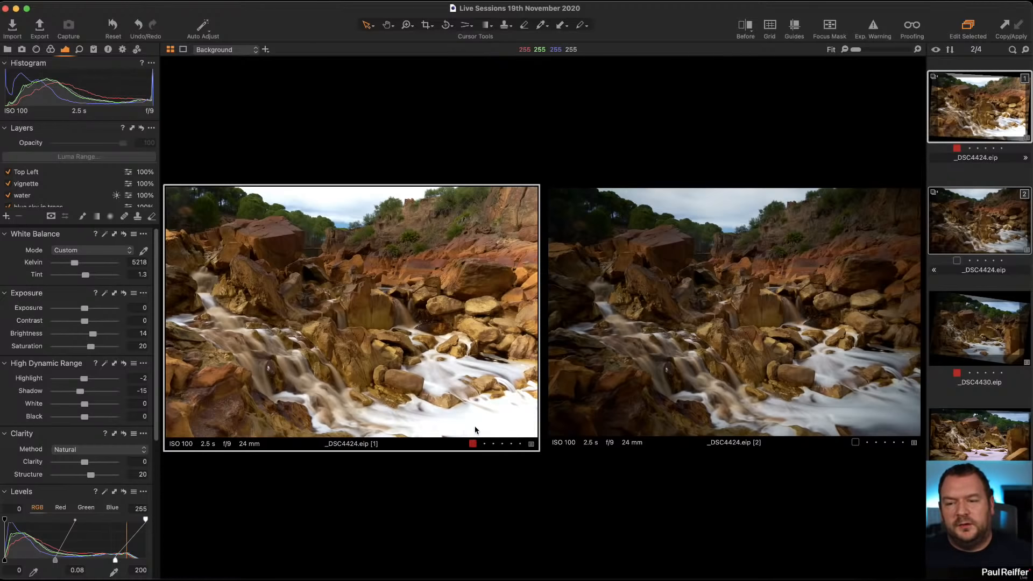
pyautogui.click(974, 175)
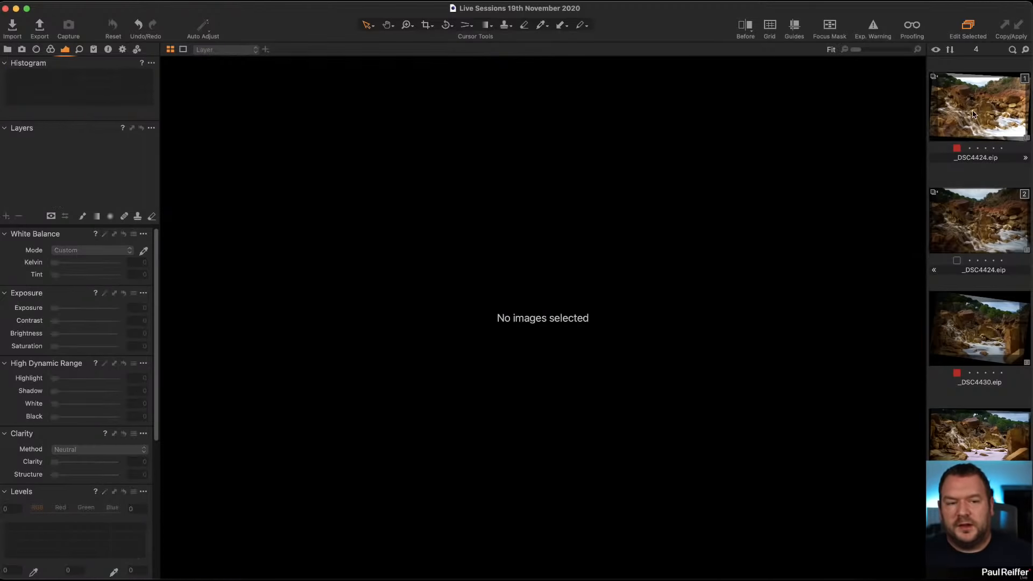
pyautogui.click(972, 113)
pyautogui.press('z')
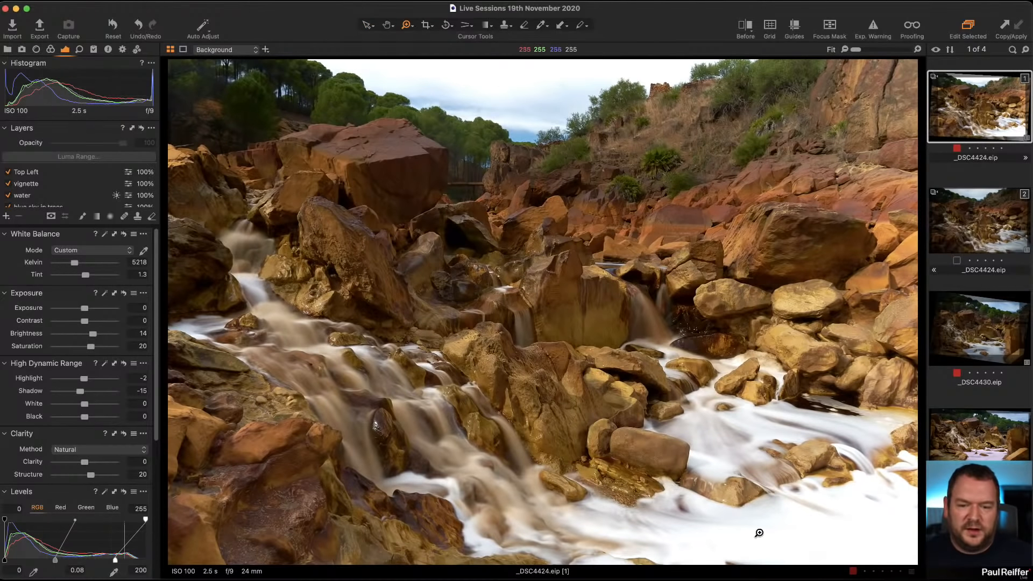
pyautogui.doubleClick(726, 515)
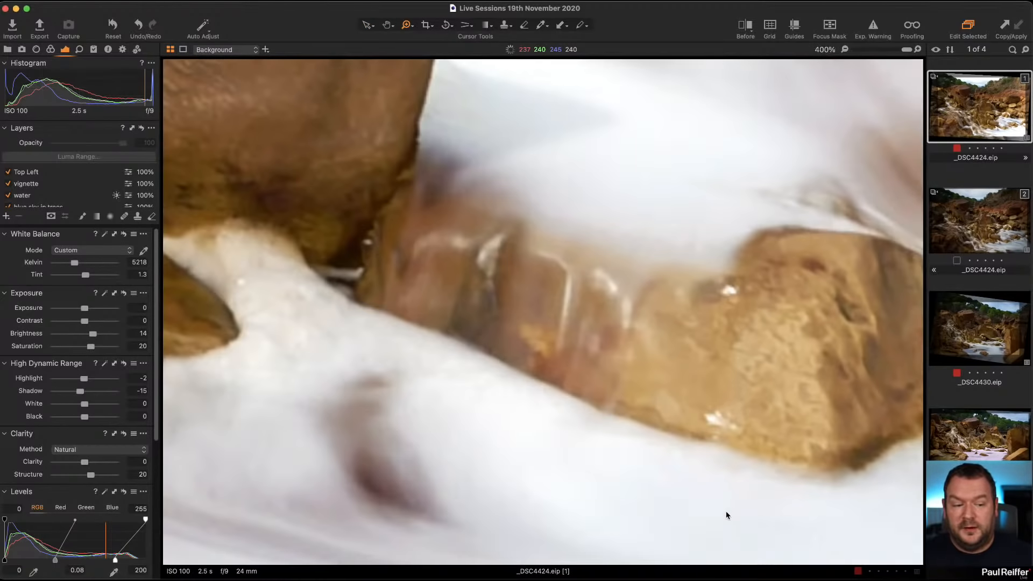
pyautogui.doubleClick(725, 515)
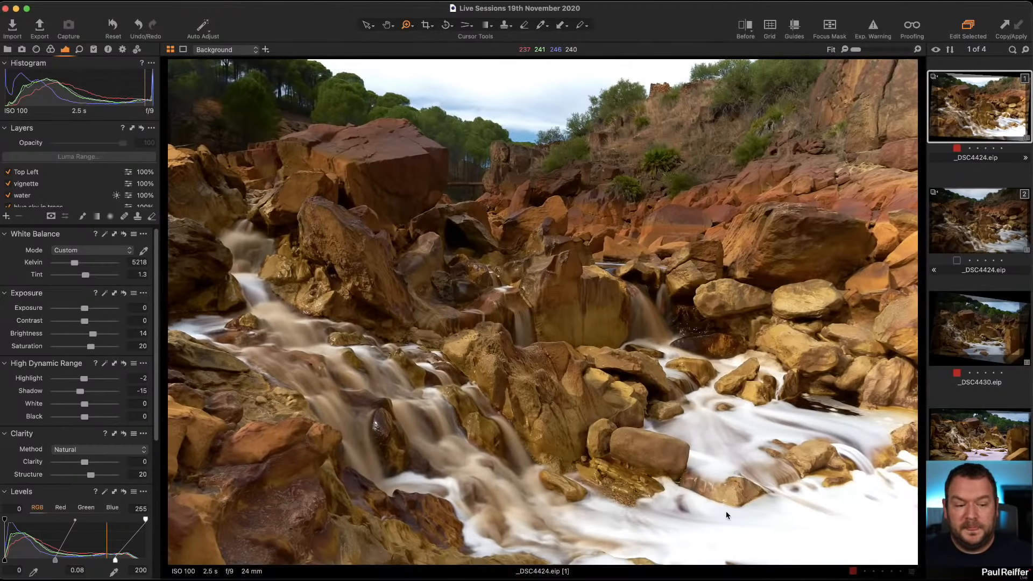
# Select the unedited variant and raise its Exposure to 1.99.
pyautogui.click(971, 247)
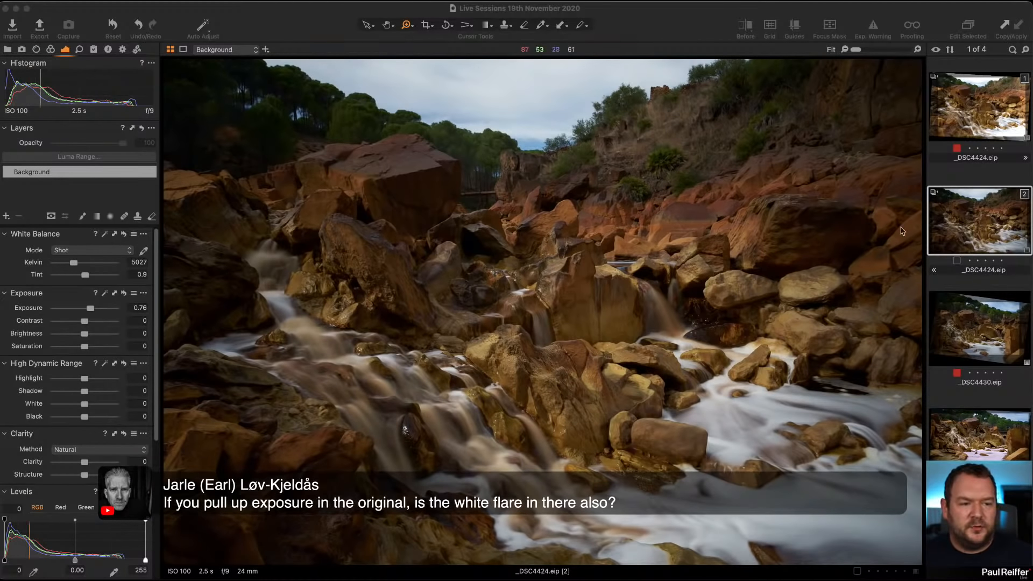
pyautogui.click(971, 231)
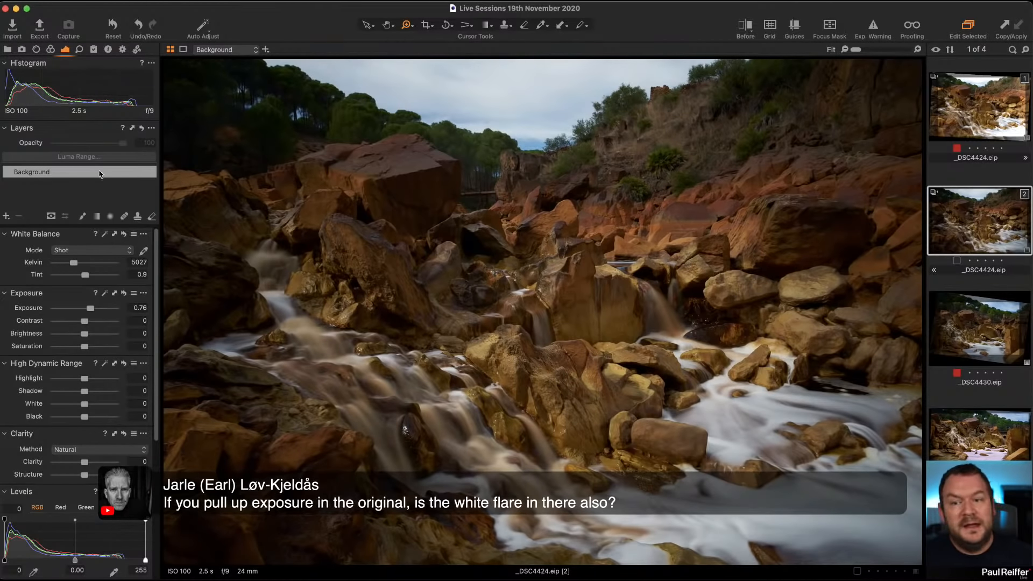
pyautogui.moveTo(90, 310); pyautogui.dragTo(99, 310)
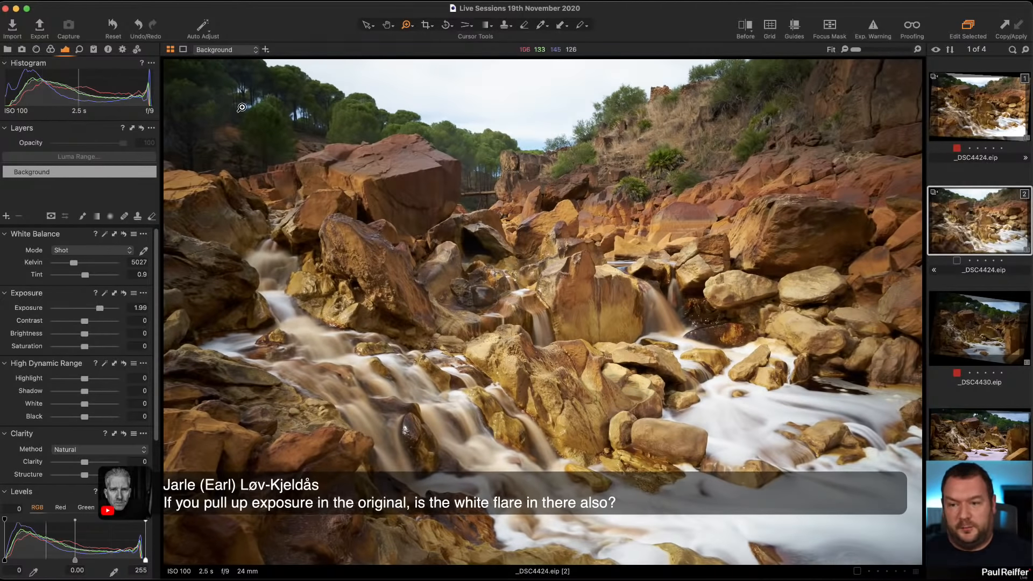
# On the edited variant, set Lens Correction Light Falloff to 100.
pyautogui.click(968, 101)
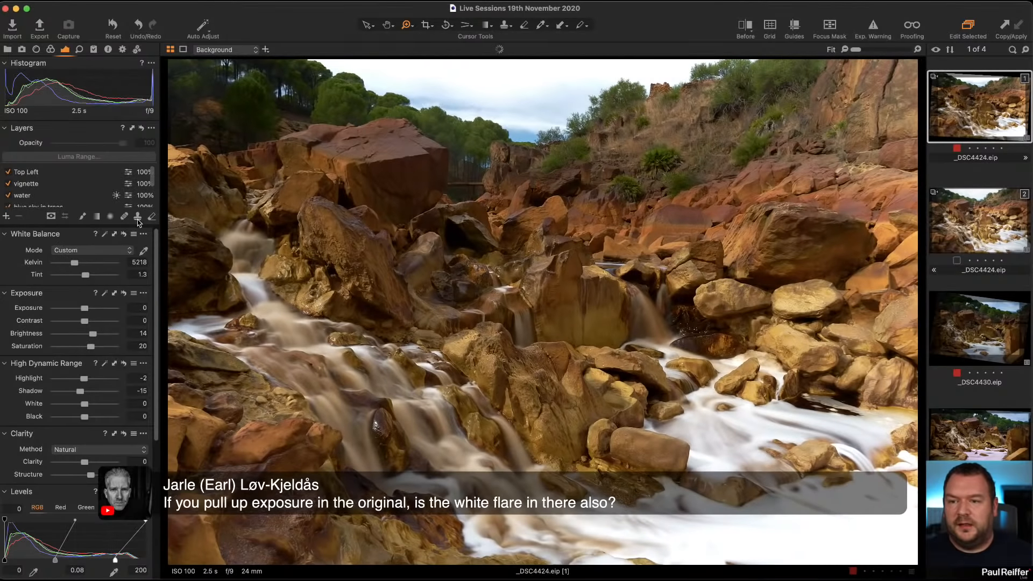
pyautogui.click(8, 172)
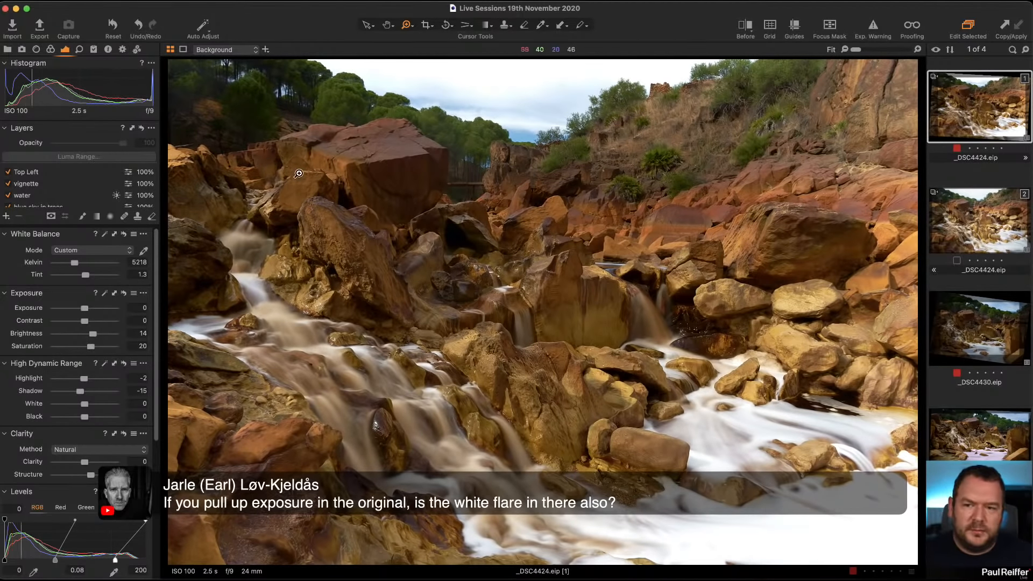
pyautogui.click(35, 50)
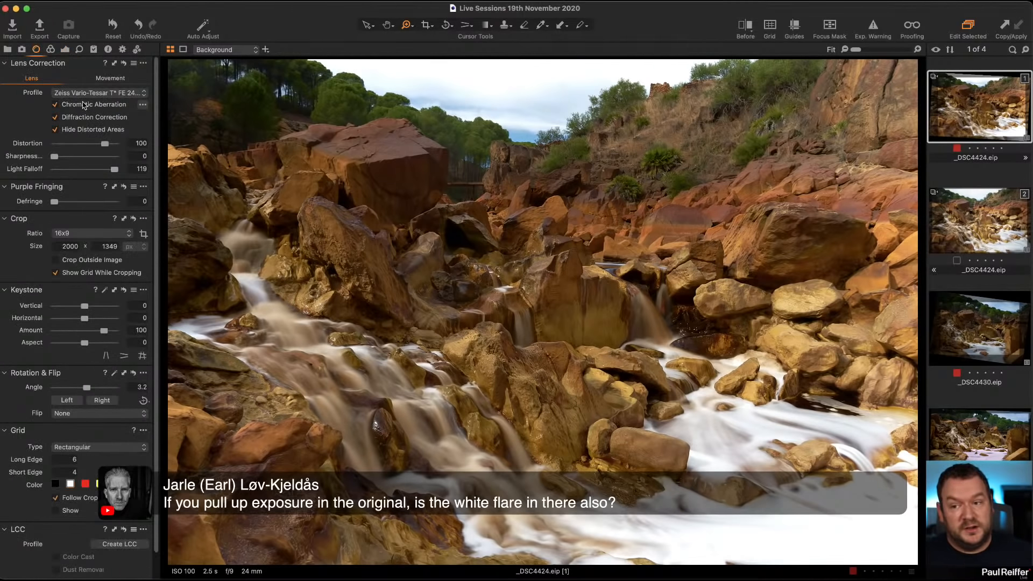
pyautogui.moveTo(115, 171); pyautogui.dragTo(94, 172)
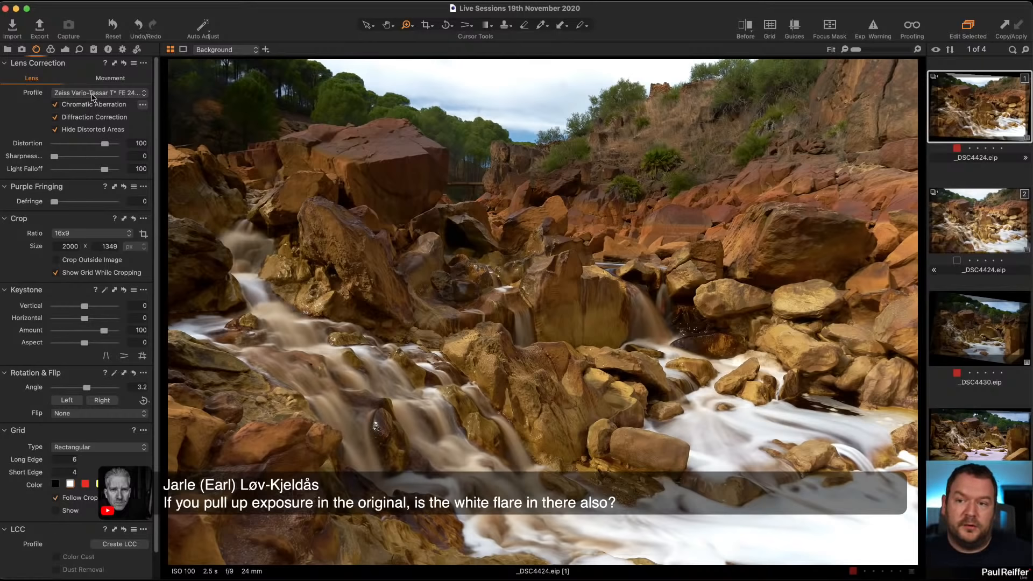
pyautogui.click(65, 49)
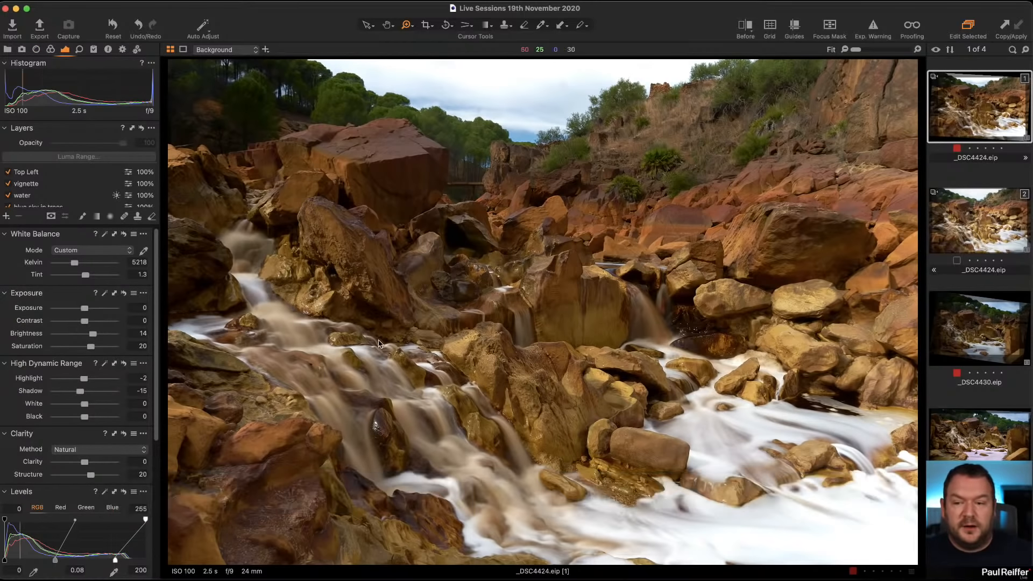
# Set the Top Left layer's Exposure to -0.47 and Shadow to -56, toggling its mask display.
pyautogui.click(65, 172)
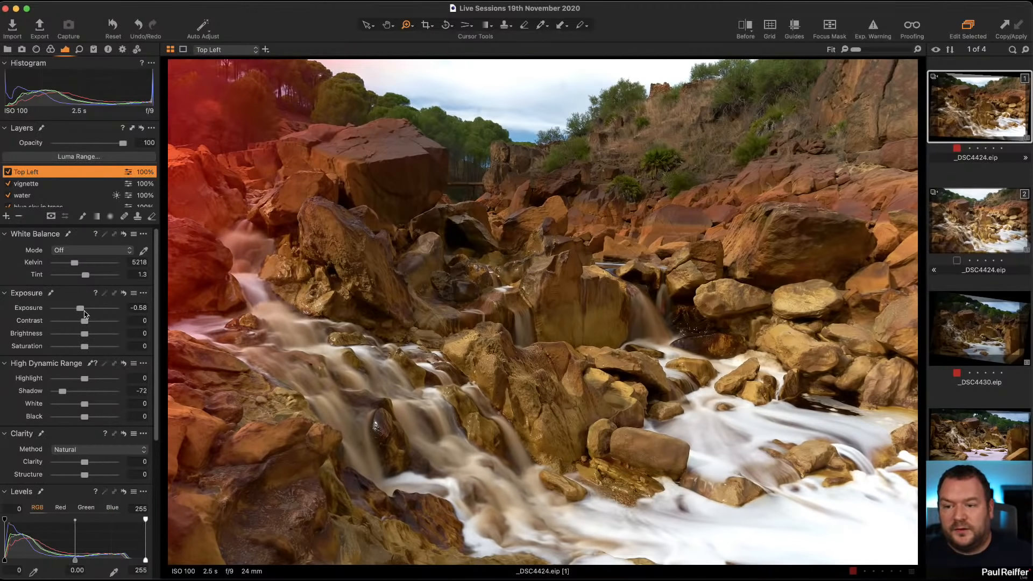
pyautogui.moveTo(82, 311); pyautogui.dragTo(84, 310)
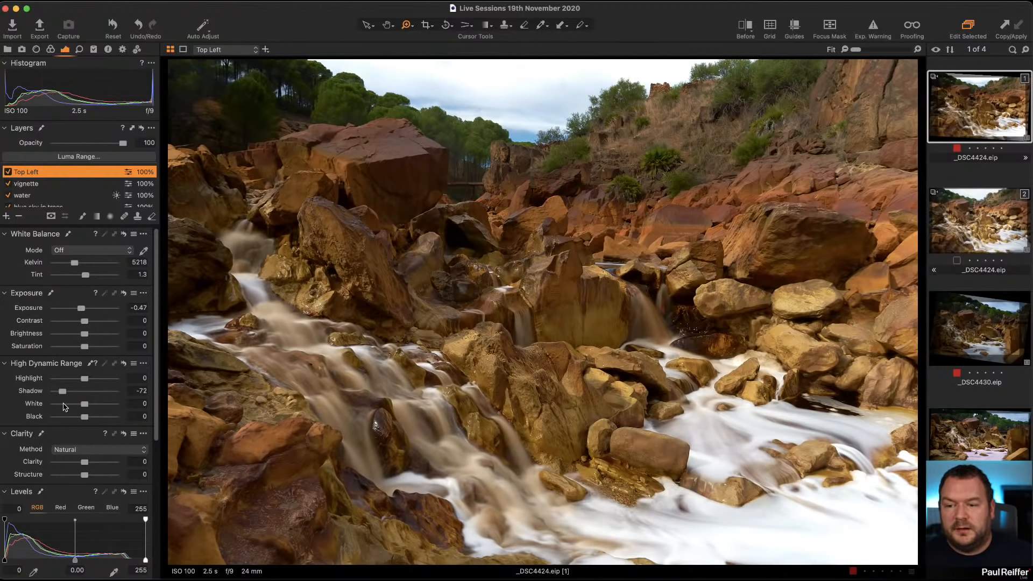
pyautogui.moveTo(63, 396); pyautogui.dragTo(69, 396)
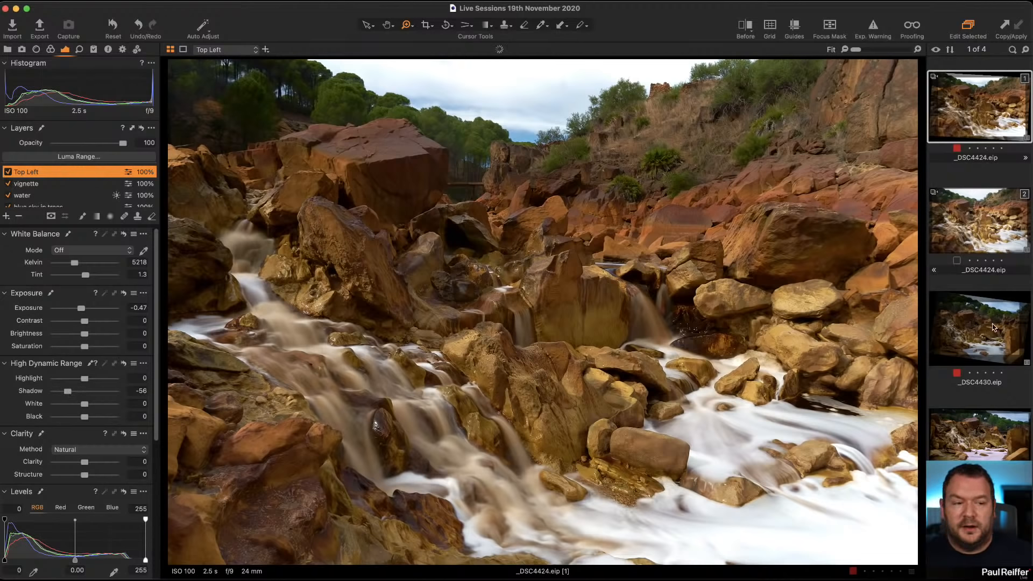
pyautogui.press('m')
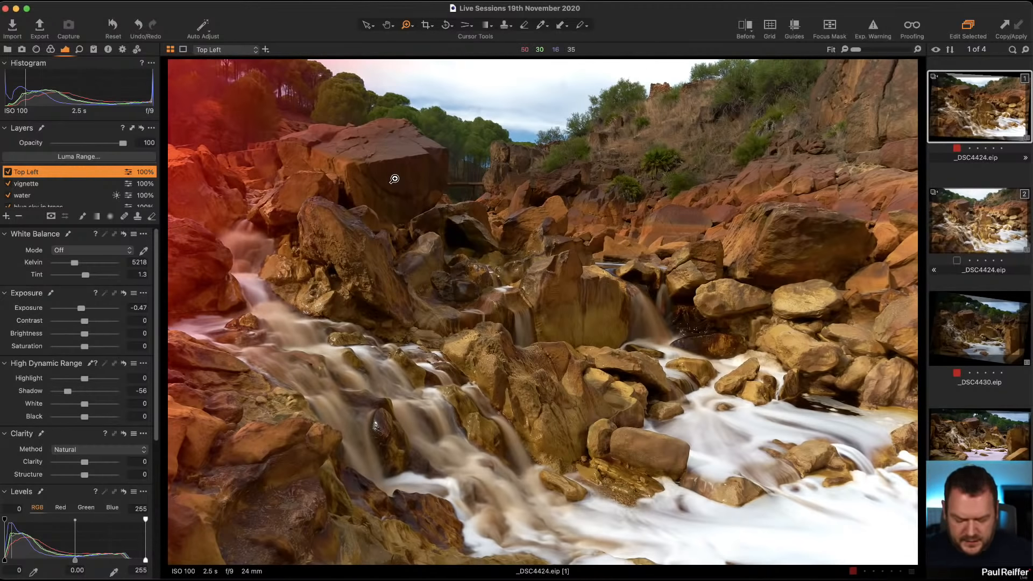
pyautogui.press('m')
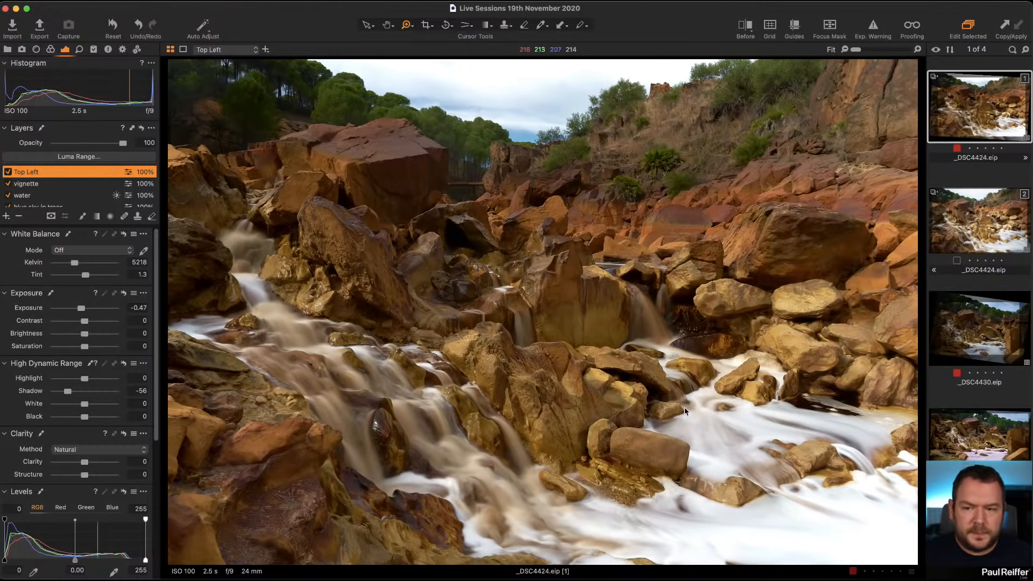
# On the water layer, set Highlight to -52, White to -100 and Kelvin to 5009.
pyautogui.click(32, 196)
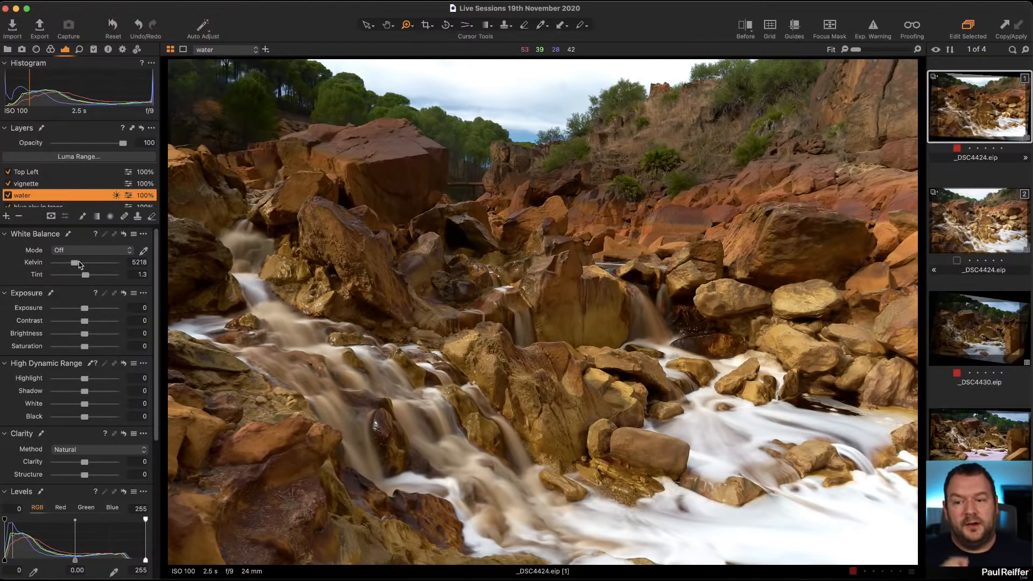
pyautogui.moveTo(74, 265); pyautogui.dragTo(74, 265)
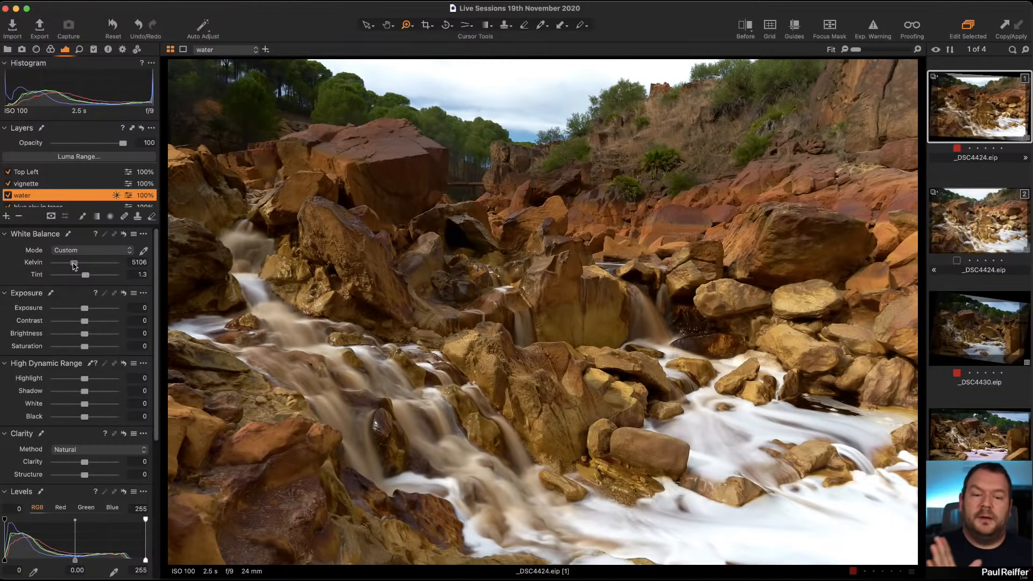
pyautogui.moveTo(74, 265)
pyautogui.mouseDown()
pyautogui.moveTo(103, 279)
pyautogui.moveTo(79, 279)
pyautogui.moveTo(72, 265)
pyautogui.mouseUp()
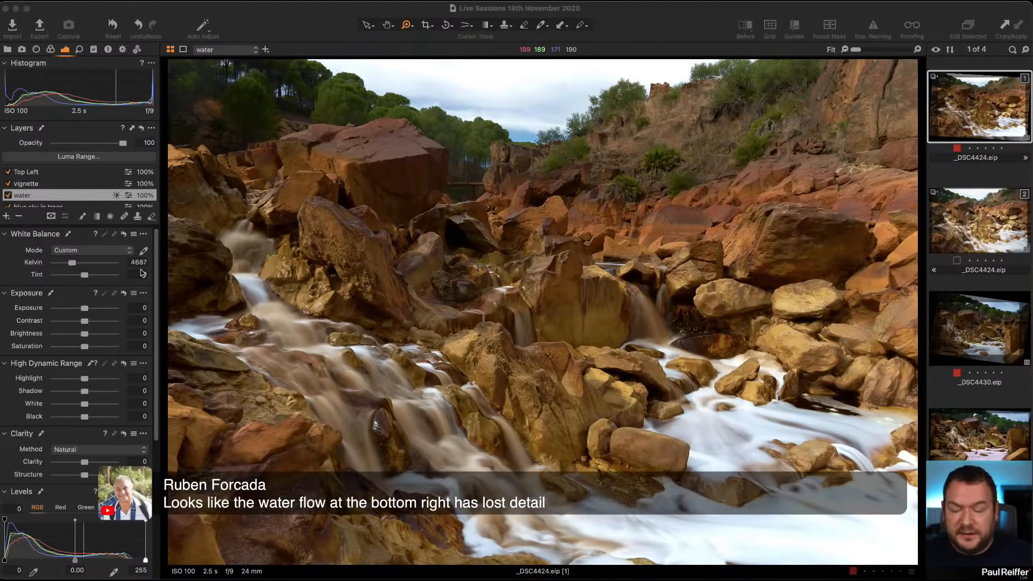
pyautogui.click(9, 198)
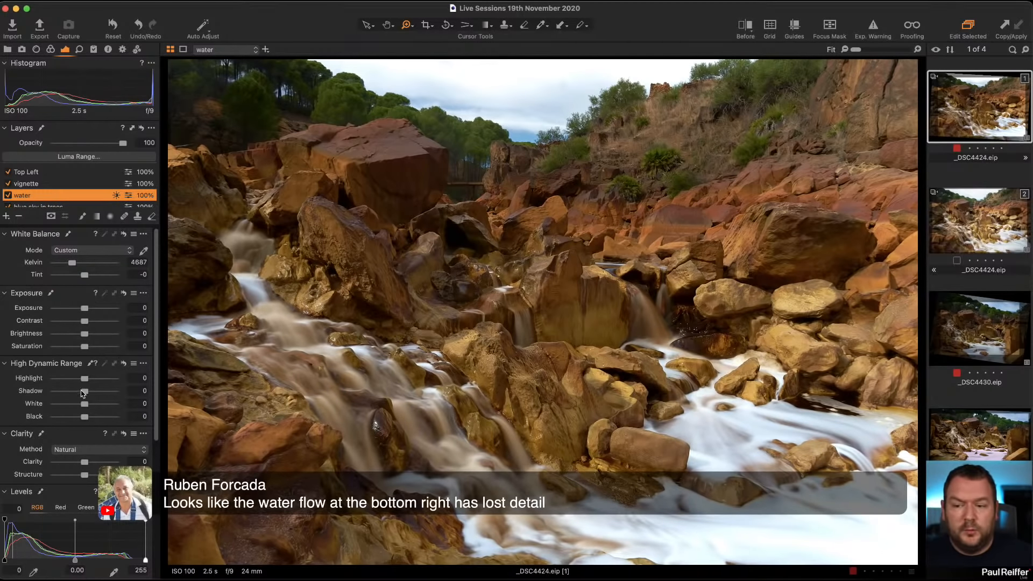
pyautogui.moveTo(84, 403); pyautogui.dragTo(68, 378)
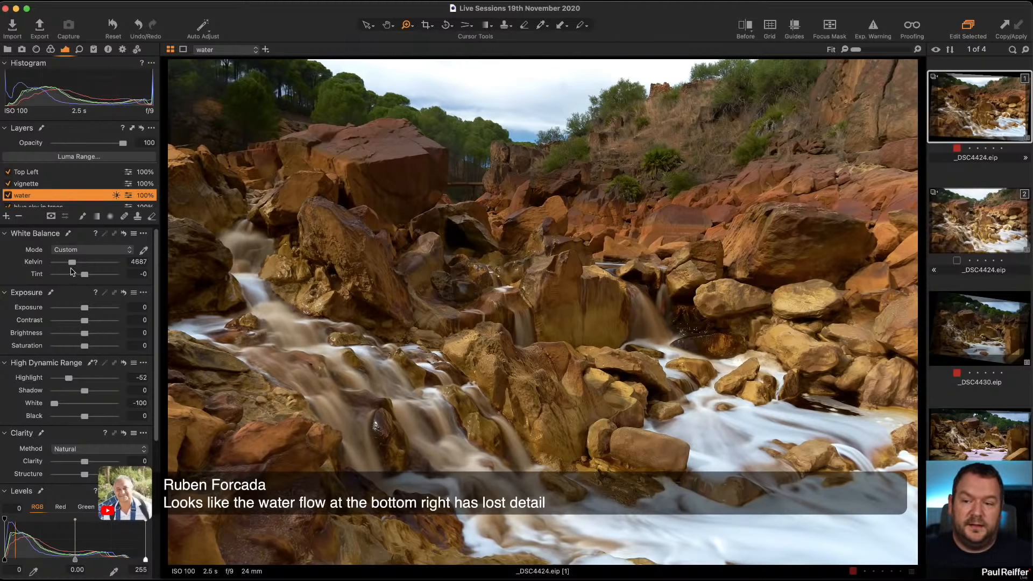
pyautogui.moveTo(72, 264); pyautogui.dragTo(74, 264)
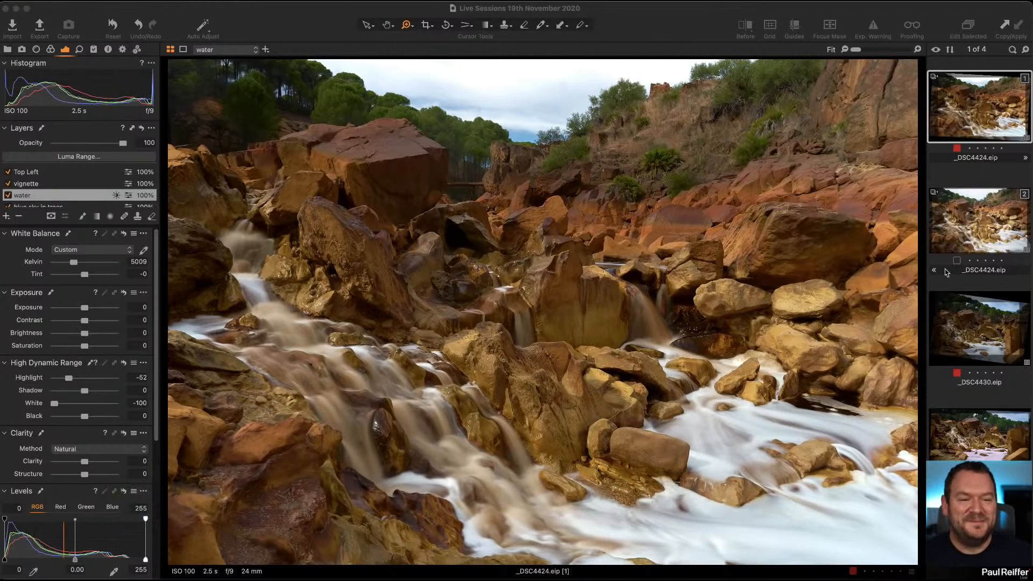
# Switch to the _DSC4430 image in the browser.
pyautogui.click(973, 327)
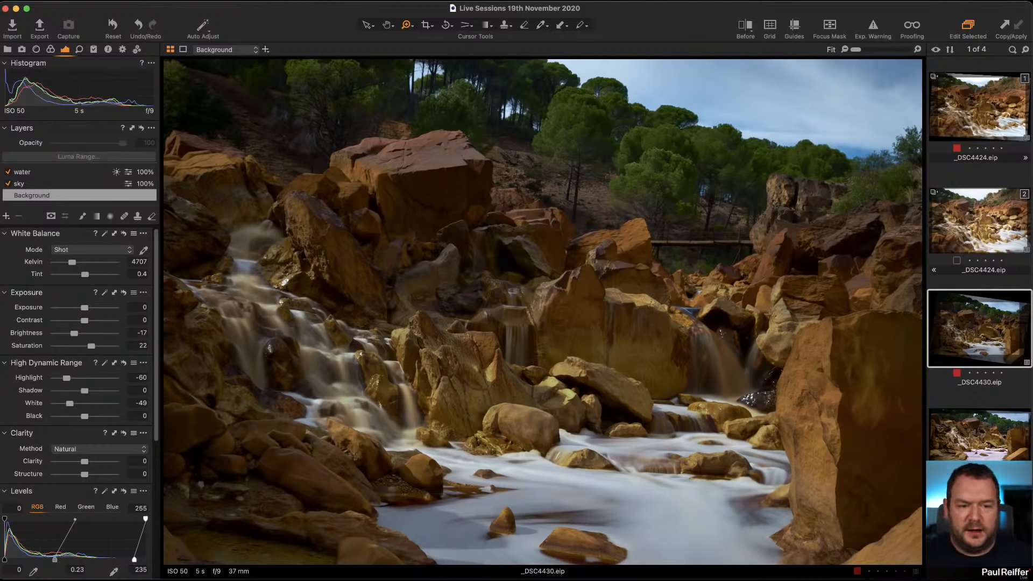
pyautogui.click(975, 437)
pyautogui.click(973, 339)
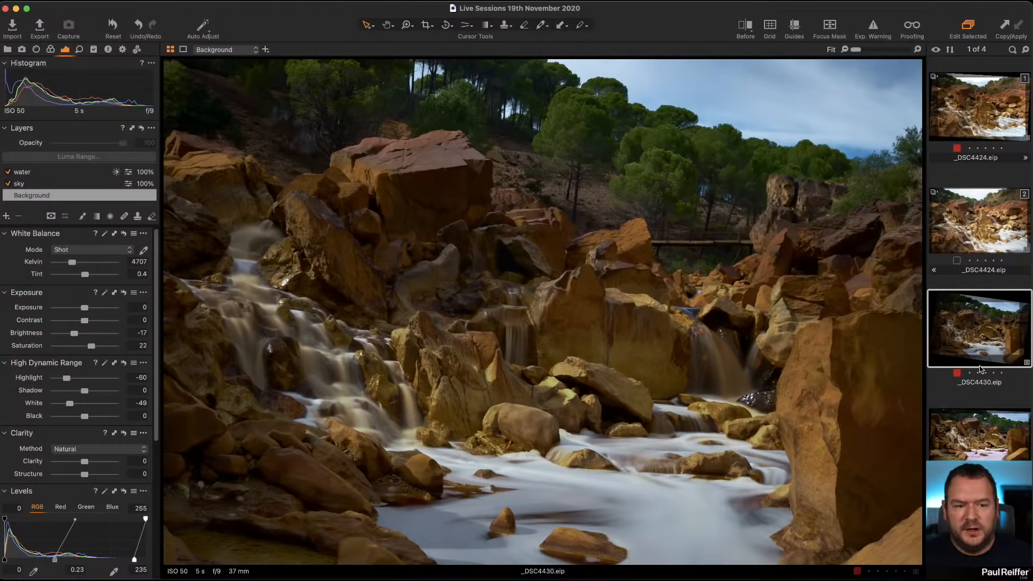
# Compare the _DSC4435 image with _DSC4430 by switching back and forth between them in the browser.
pyautogui.click(980, 454)
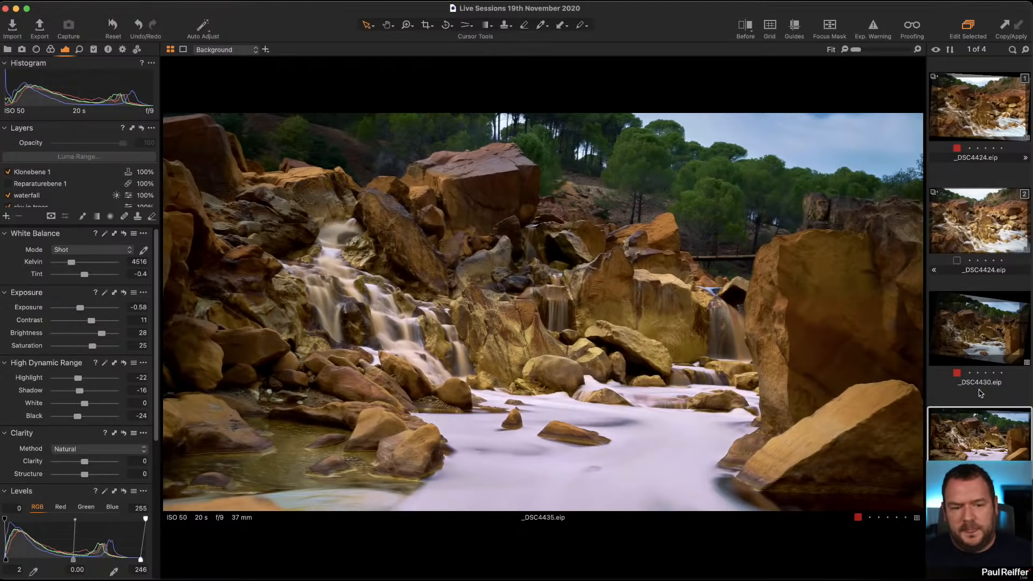
pyautogui.click(980, 328)
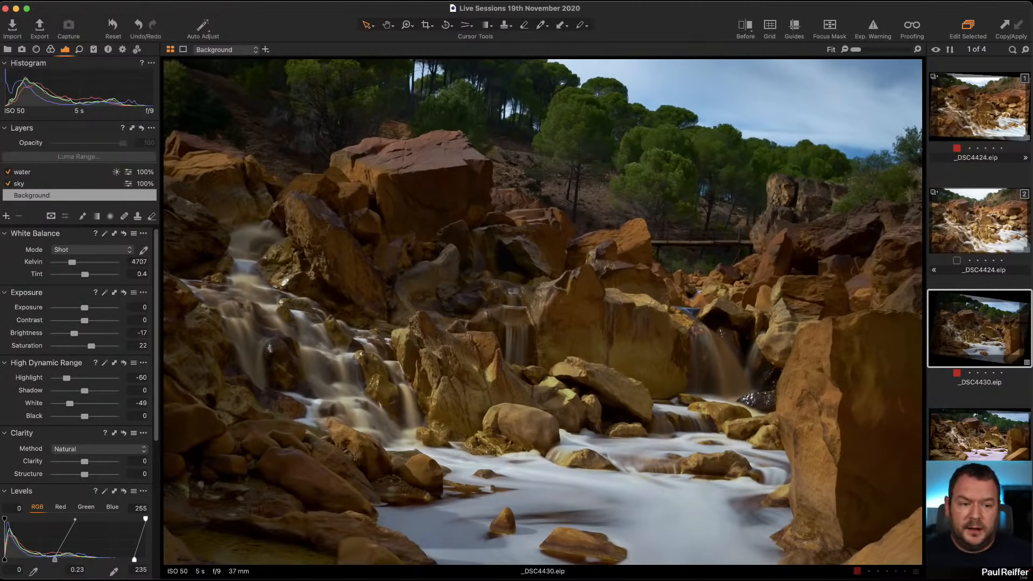
pyautogui.click(968, 447)
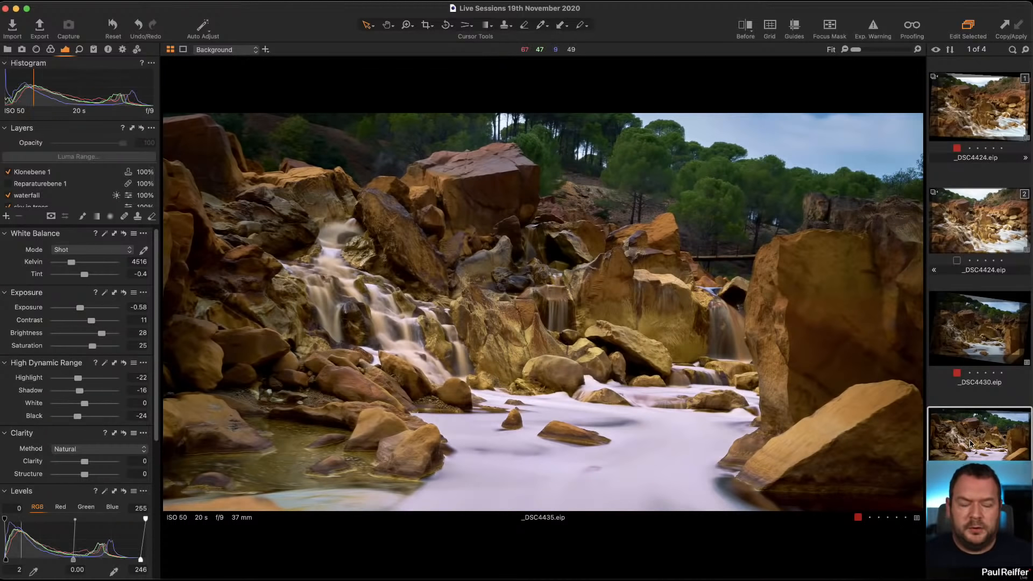
pyautogui.click(968, 324)
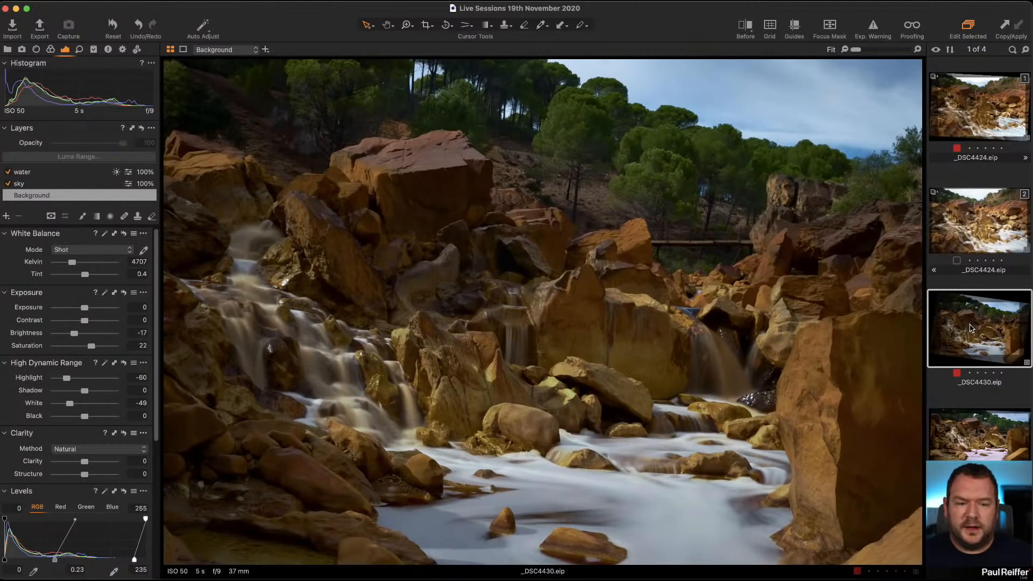
pyautogui.click(976, 456)
# Create a new variant of _DSC4435 and open that new variant.
pyautogui.rightClick(975, 455)
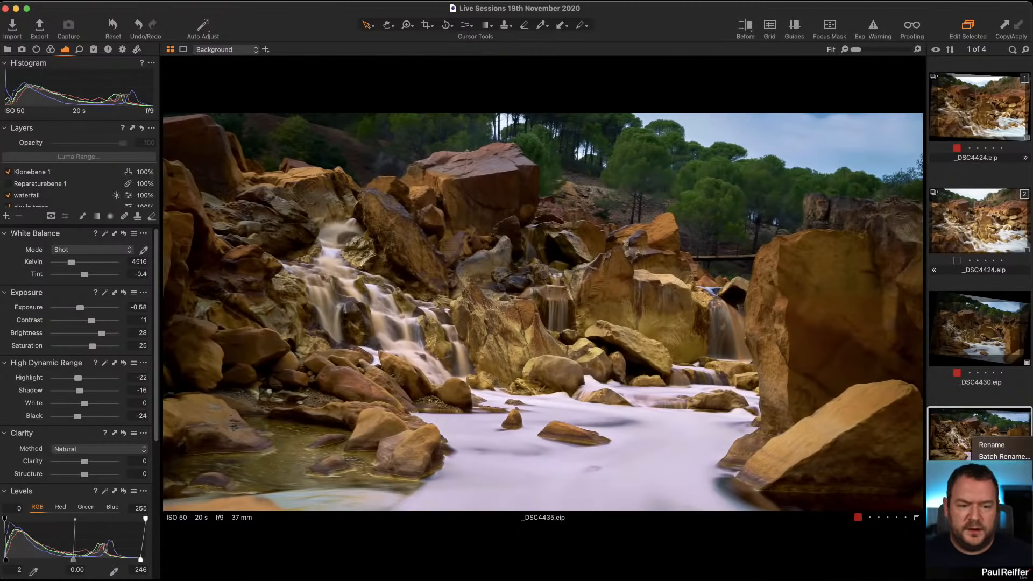
pyautogui.click(997, 473)
pyautogui.click(961, 430)
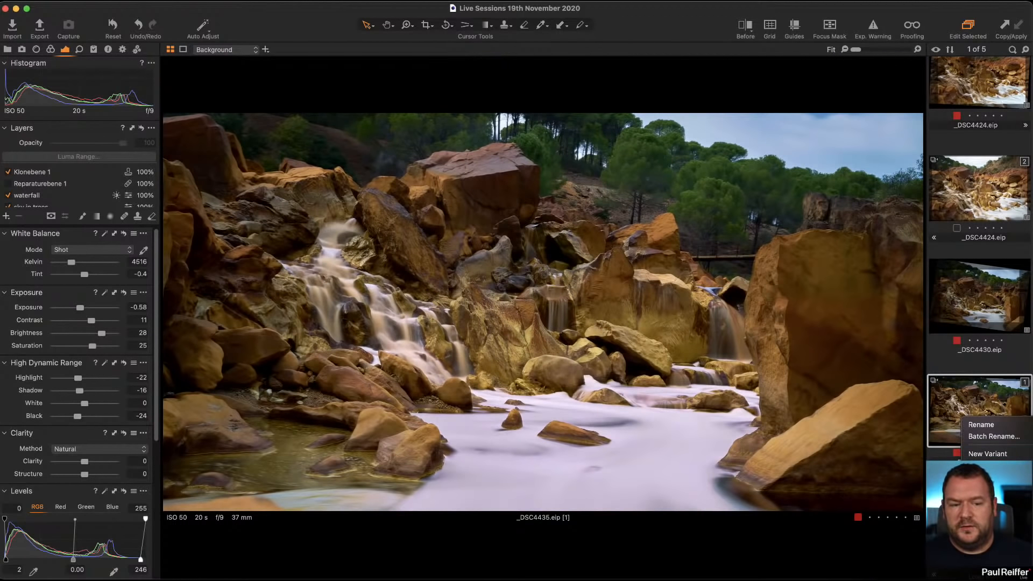
pyautogui.click(976, 501)
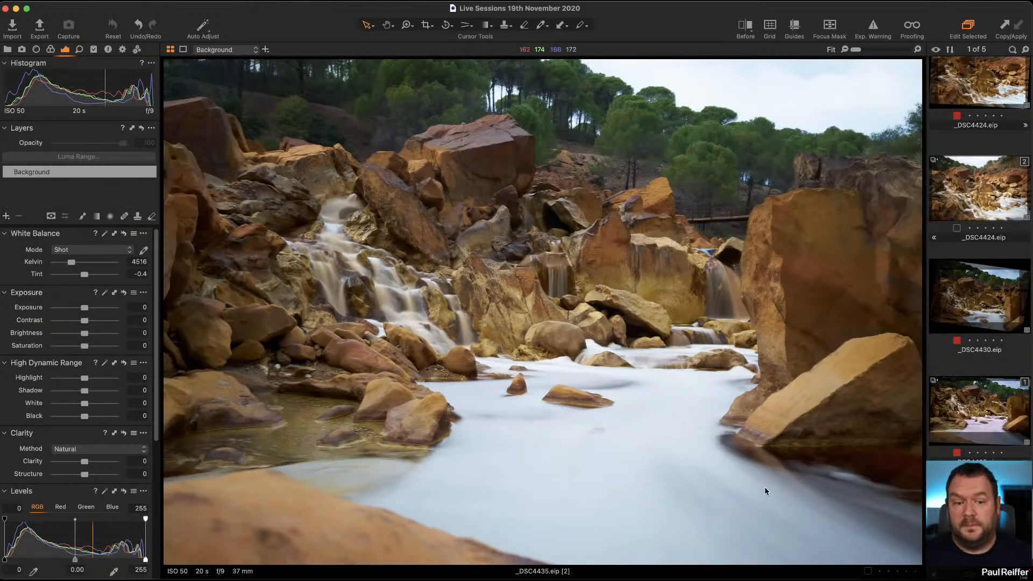
# Compare the edited _DSC4435 variant with the new unedited variant by switching between them.
pyautogui.click(960, 428)
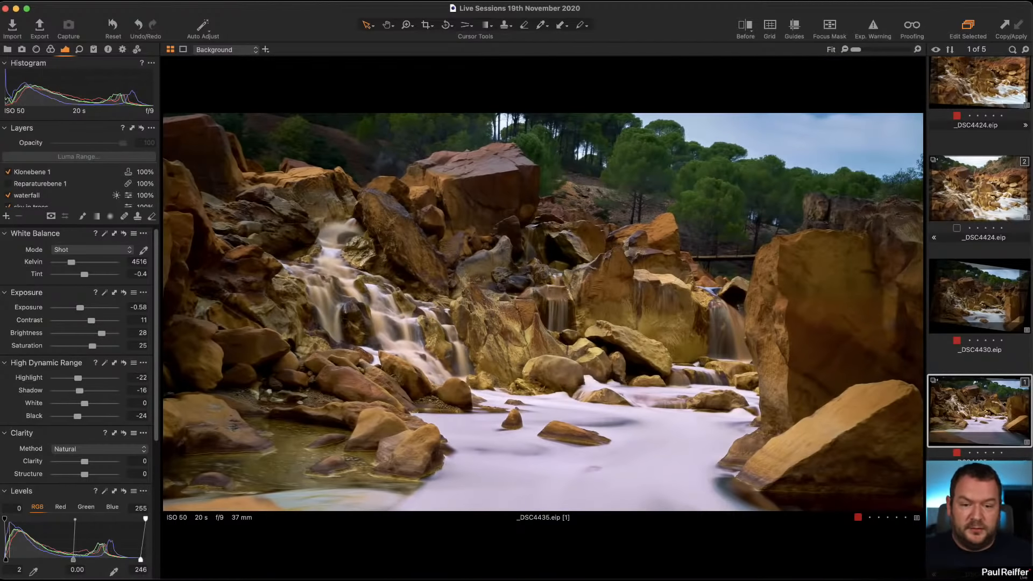
pyautogui.press('Down')
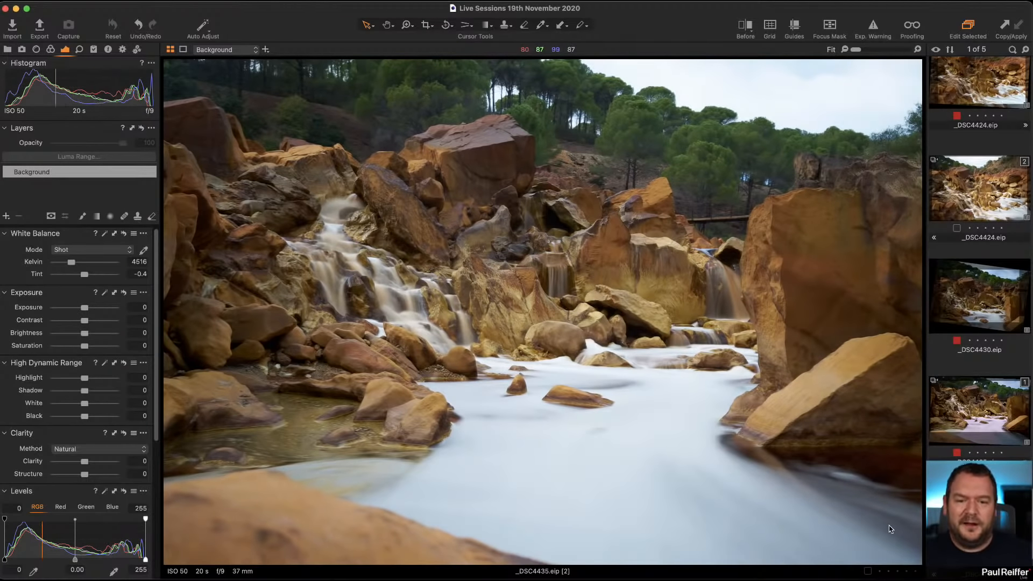
pyautogui.click(988, 415)
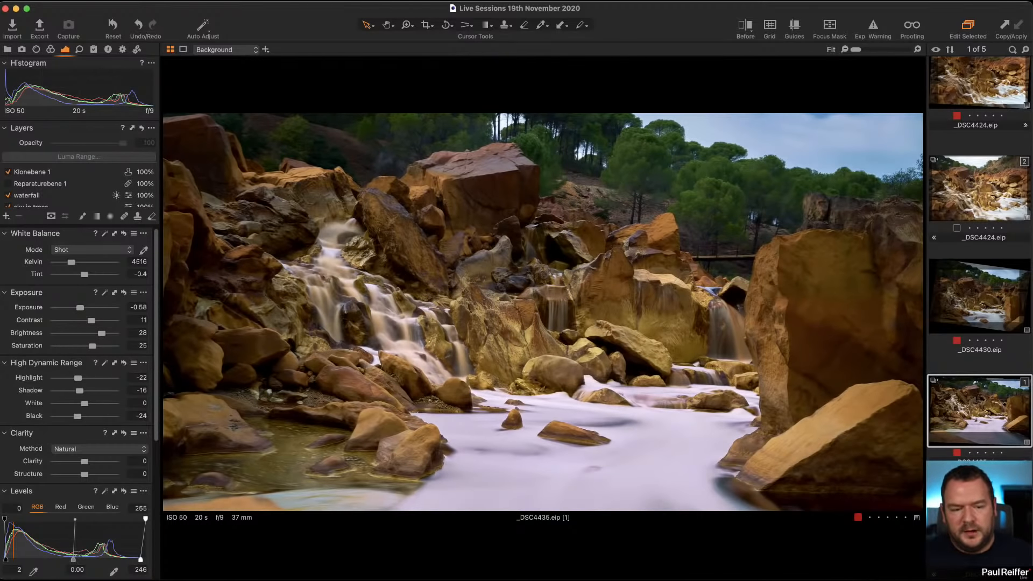
pyautogui.click(978, 518)
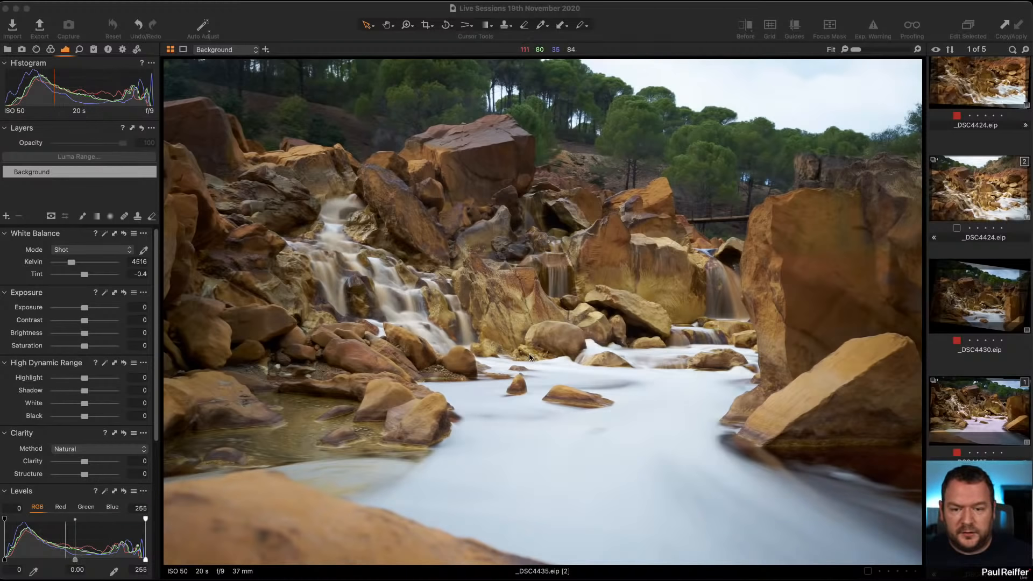
pyautogui.click(965, 415)
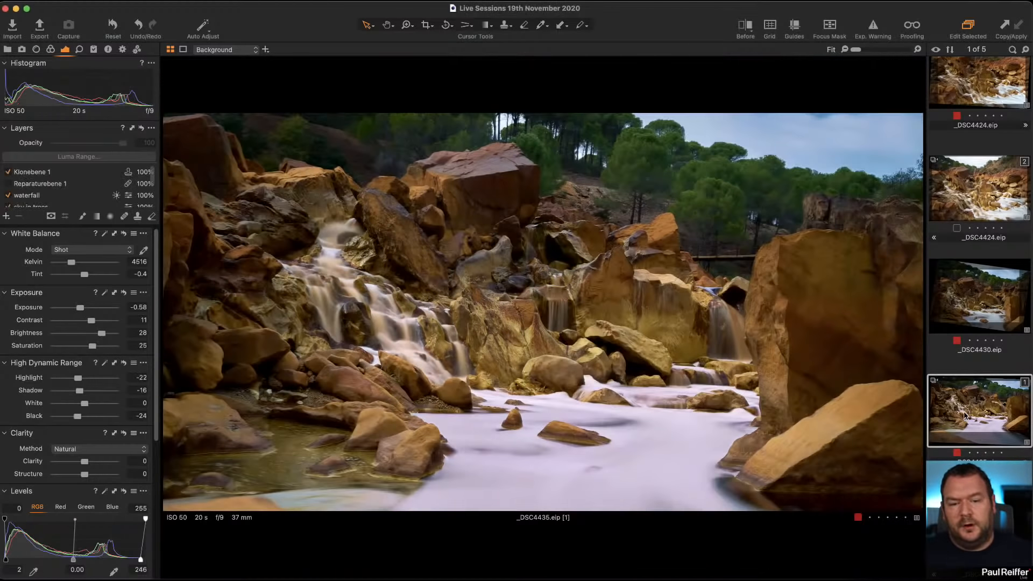
# Apply a Keystone Horizontal correction to the edited variant, raising the lower-left guide point to straighten the scene.
pyautogui.click(426, 27)
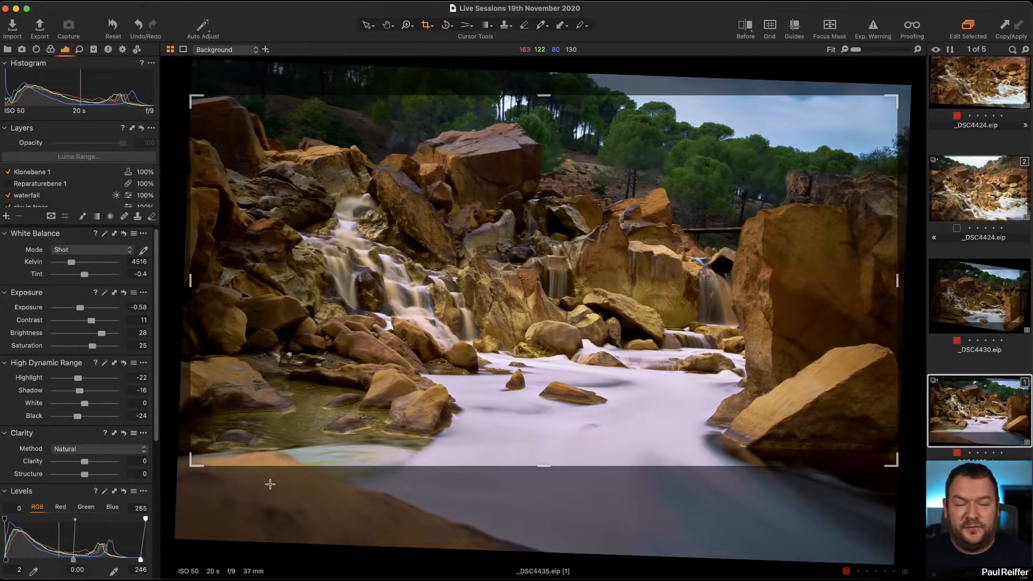
pyautogui.click(466, 25)
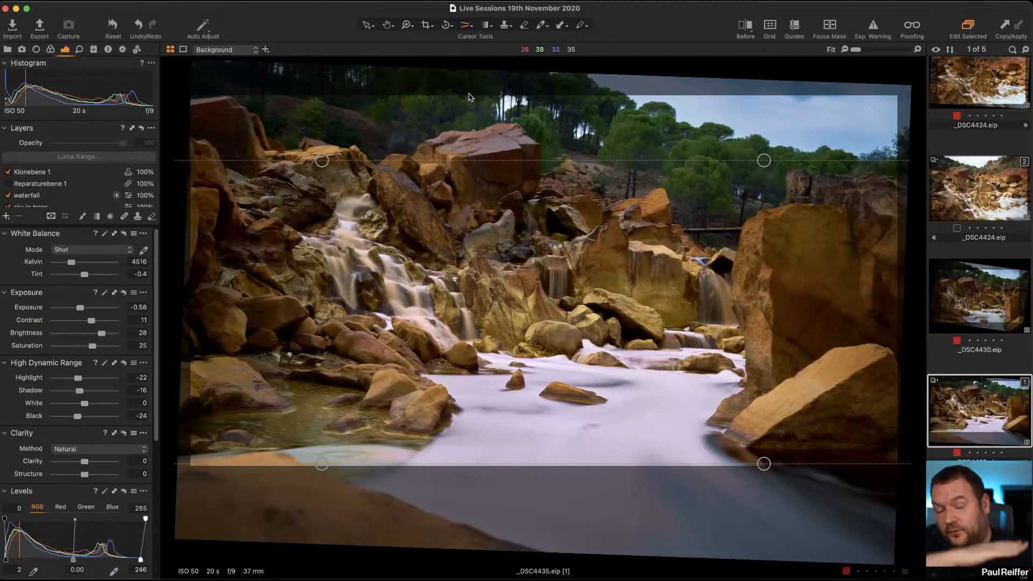
pyautogui.click(468, 28)
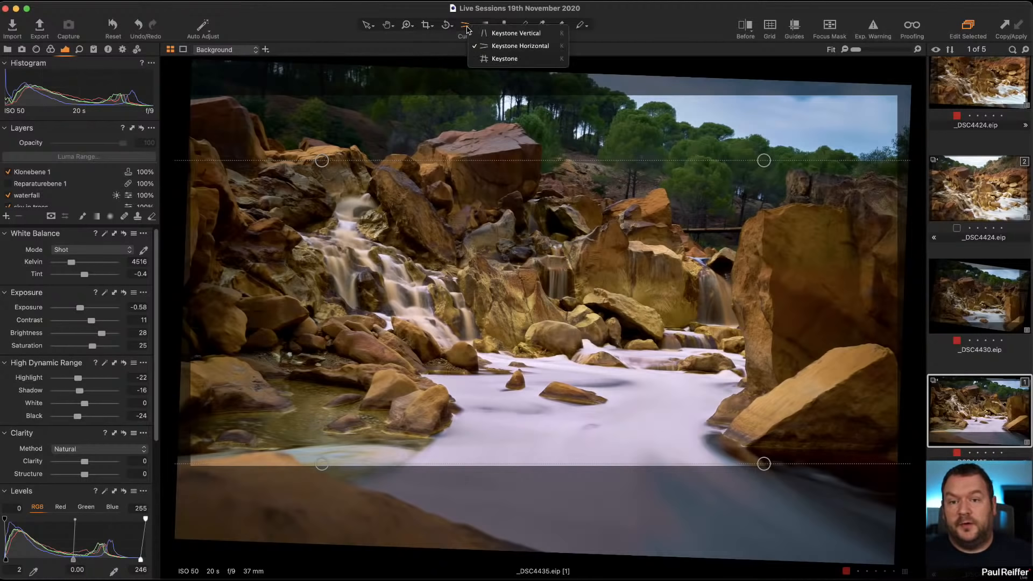
pyautogui.click(498, 47)
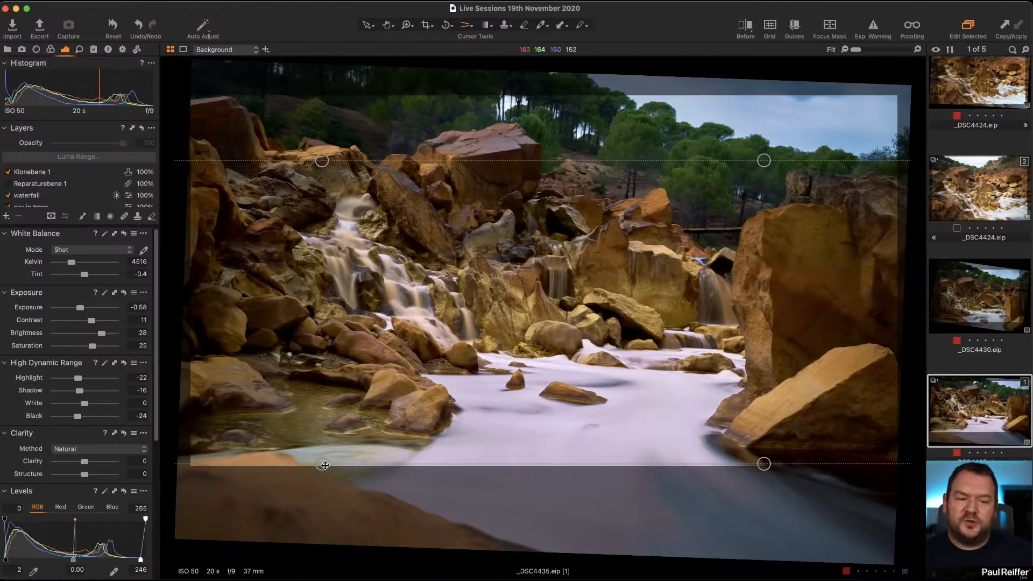
pyautogui.moveTo(323, 464); pyautogui.dragTo(323, 417)
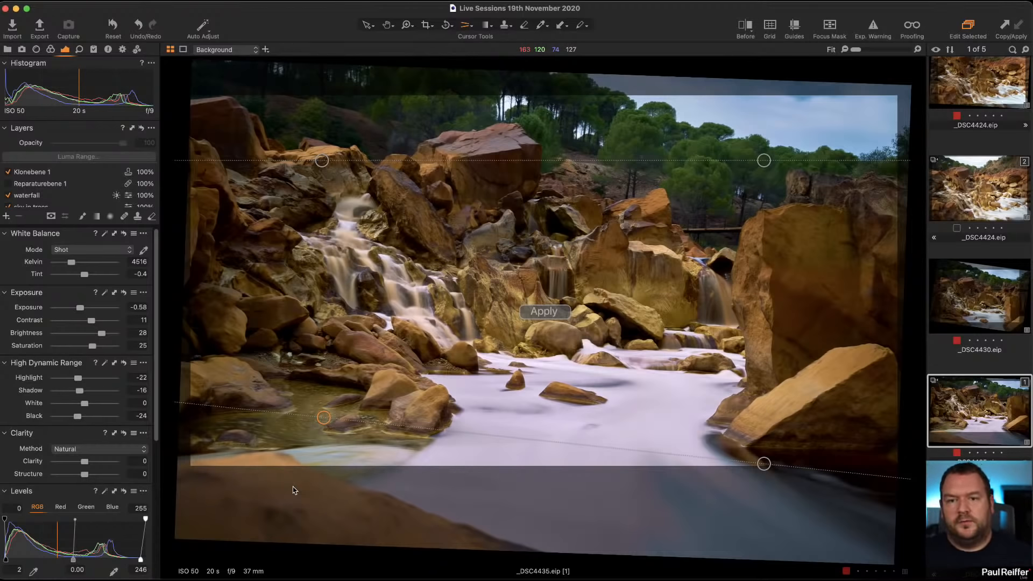
pyautogui.click(544, 310)
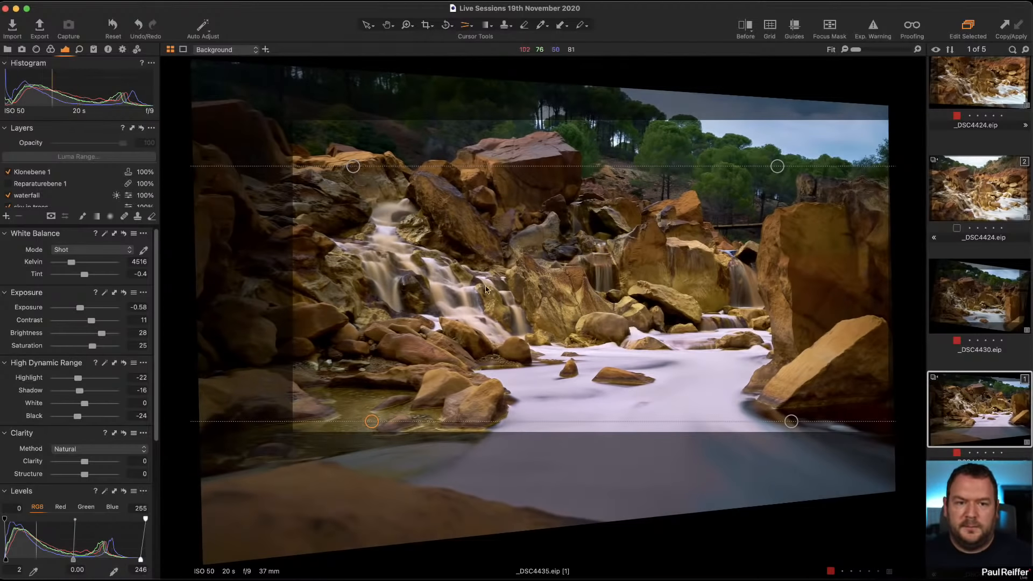
# Crop the corrected image with an unconstrained ratio, enlarging and repositioning the frame to fill the usable area.
pyautogui.click(424, 25)
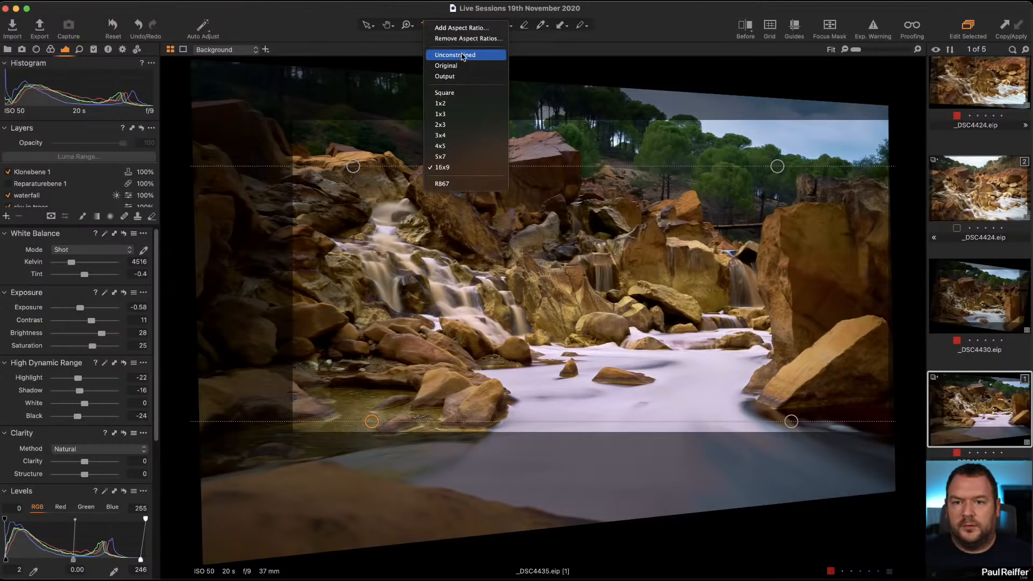
pyautogui.click(466, 55)
pyautogui.moveTo(292, 121); pyautogui.dragTo(337, 9)
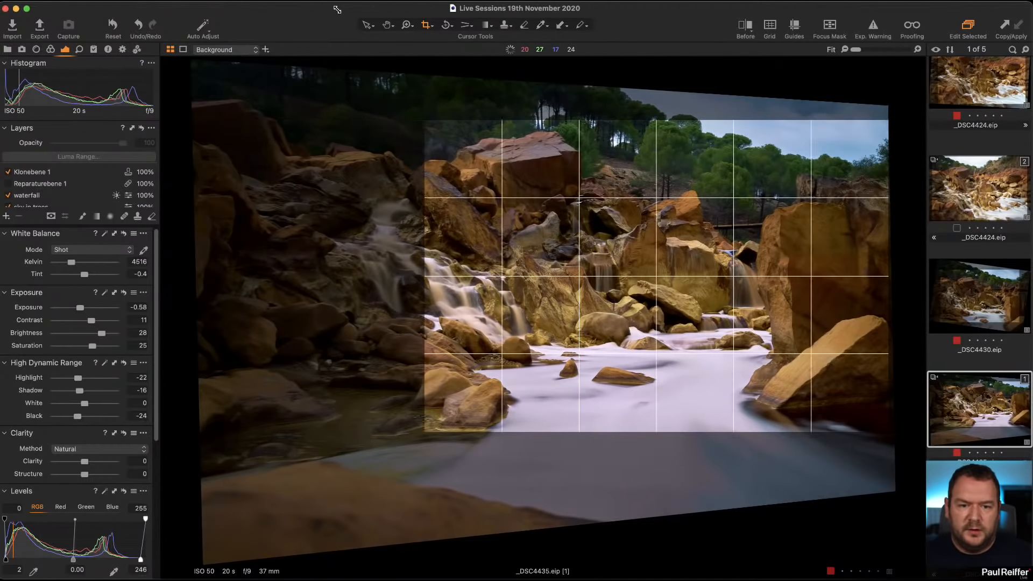
pyautogui.click(425, 25)
pyautogui.click(452, 59)
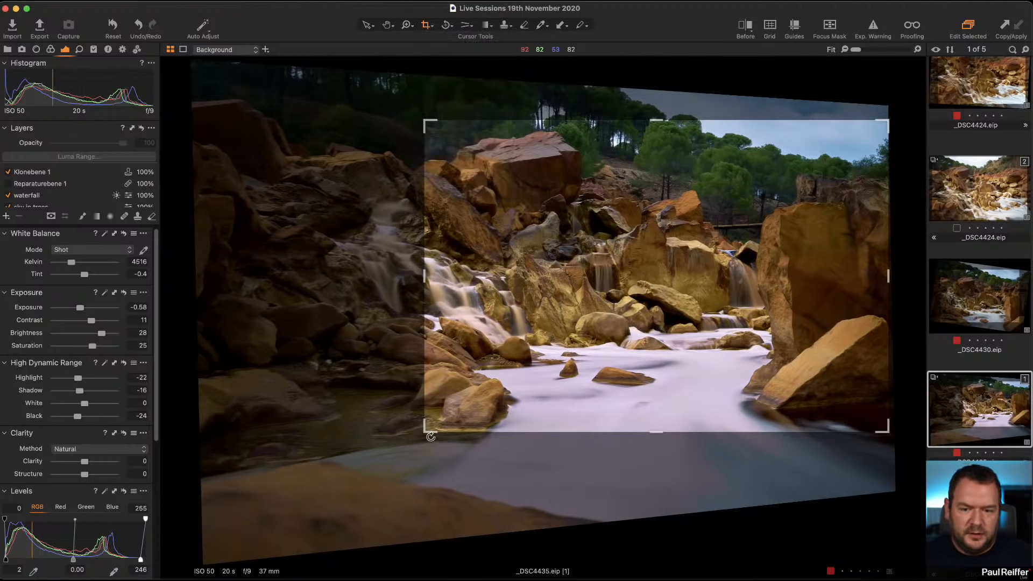
pyautogui.moveTo(432, 438); pyautogui.dragTo(290, 483)
pyautogui.moveTo(286, 127)
pyautogui.mouseDown()
pyautogui.moveTo(271, 126)
pyautogui.moveTo(286, 126)
pyautogui.mouseUp()
pyautogui.moveTo(715, 184); pyautogui.dragTo(715, 168)
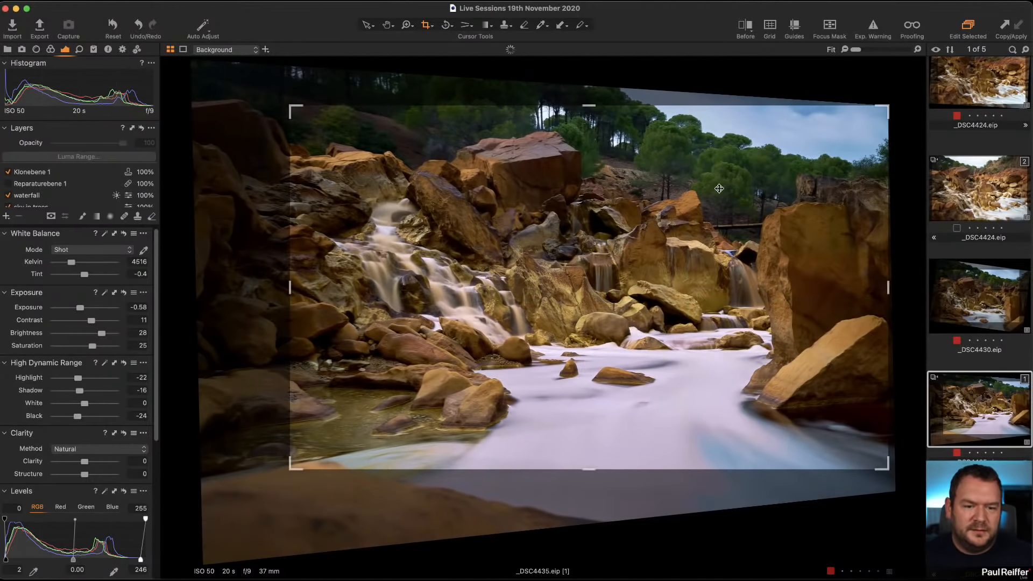
pyautogui.moveTo(882, 463); pyautogui.dragTo(888, 490)
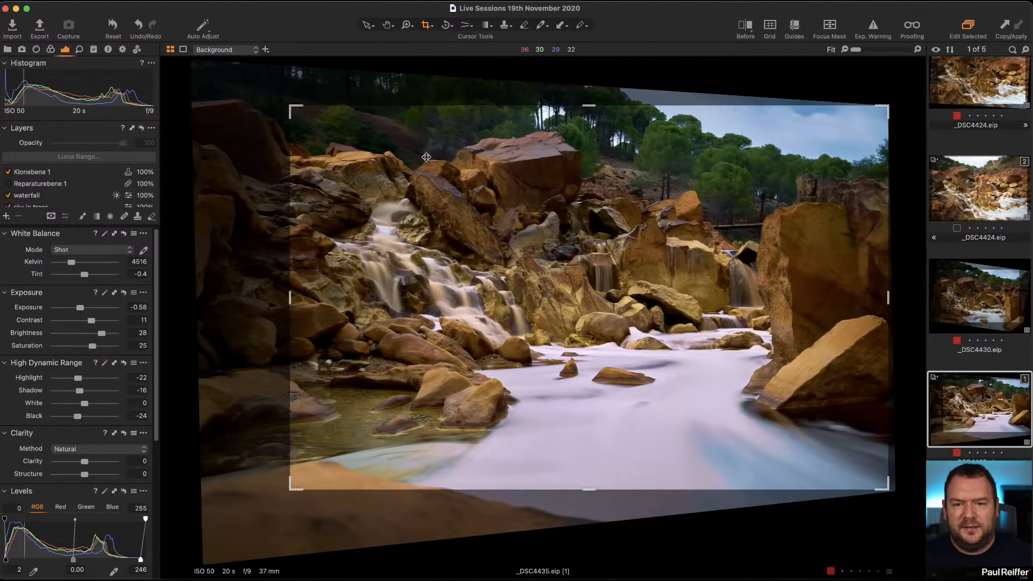
pyautogui.click(366, 25)
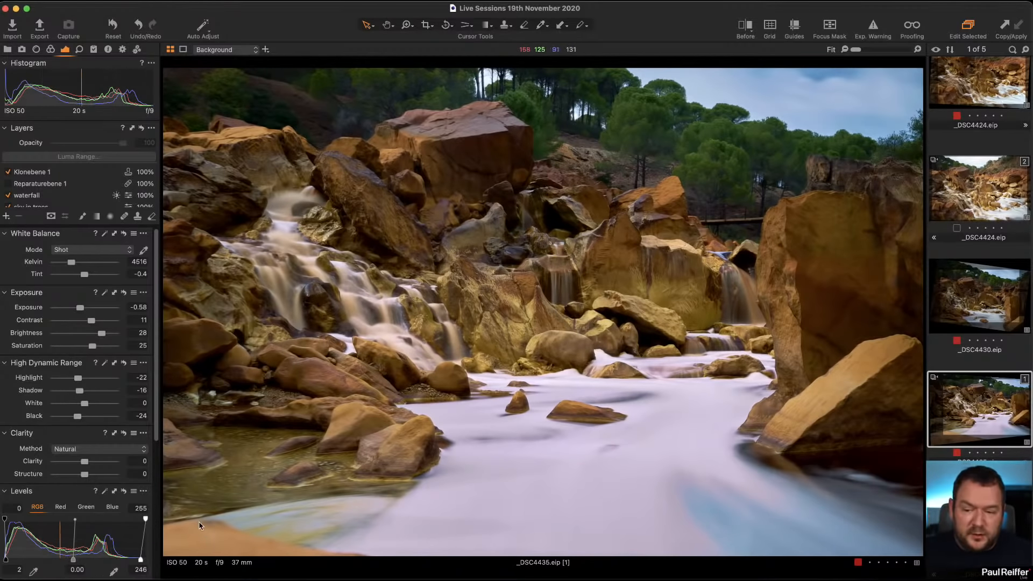
# Add a new adjustment layer and paint its mask over the bottom-left corner with an enlarged brush.
pyautogui.click(7, 217)
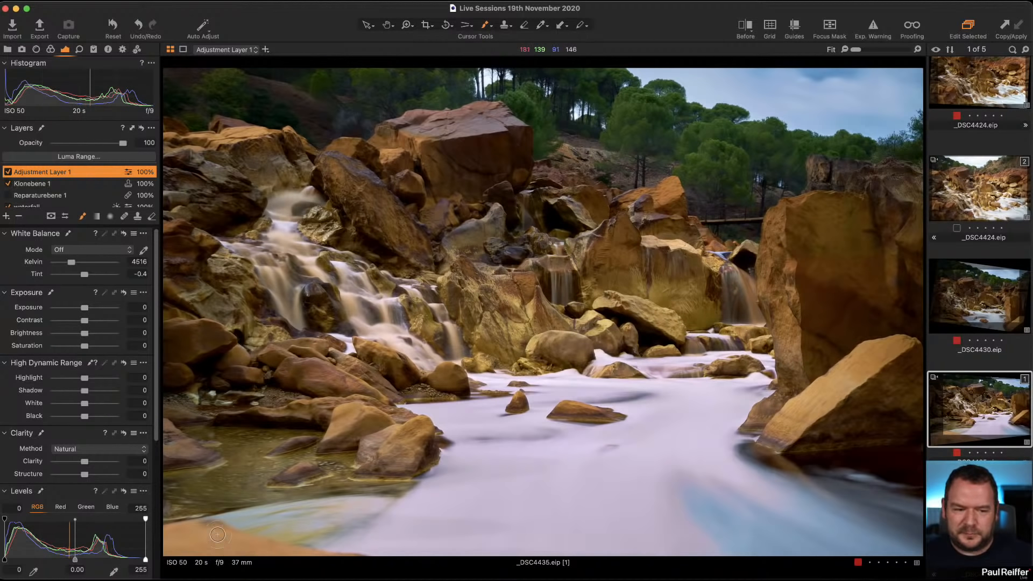
pyautogui.press(']')
pyautogui.press(']')
pyautogui.moveTo(176, 537)
pyautogui.mouseDown()
pyautogui.moveTo(352, 553)
pyautogui.moveTo(171, 547)
pyautogui.mouseUp()
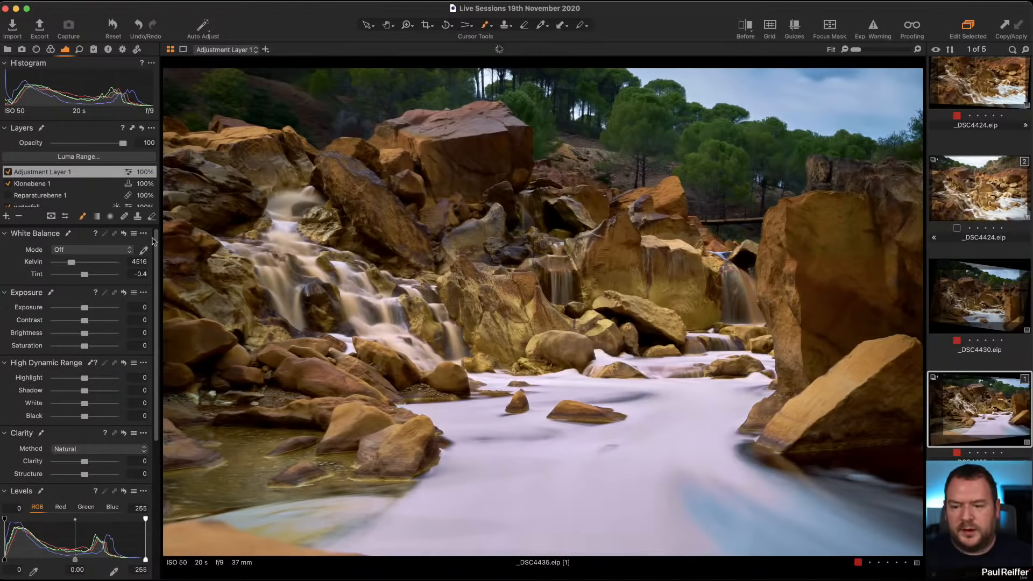
# In the Color Editor, sample the bottom-left corner's colour and set its Saturation to -57.5 and Lightness to -13.8.
pyautogui.click(54, 50)
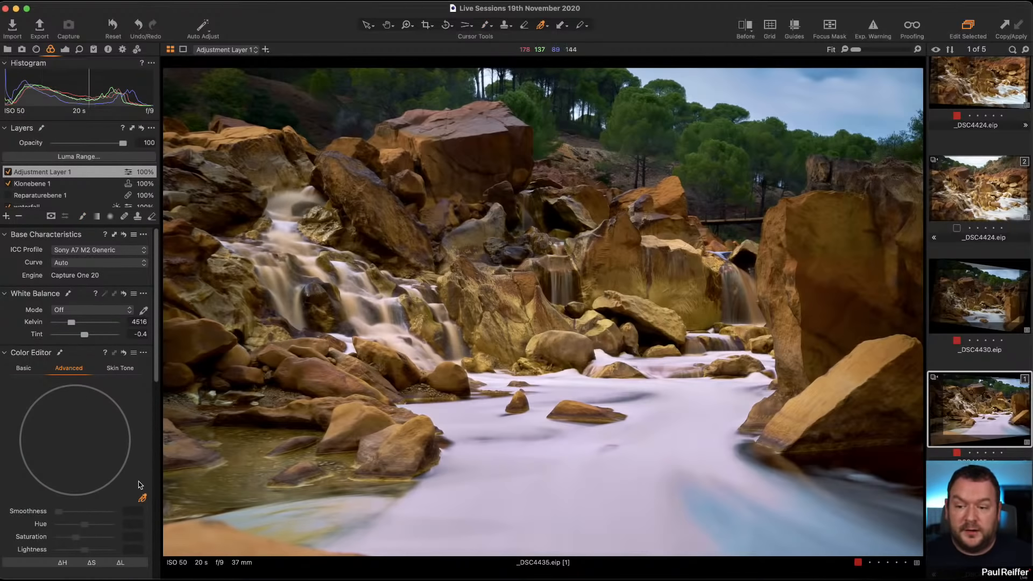
pyautogui.click(228, 533)
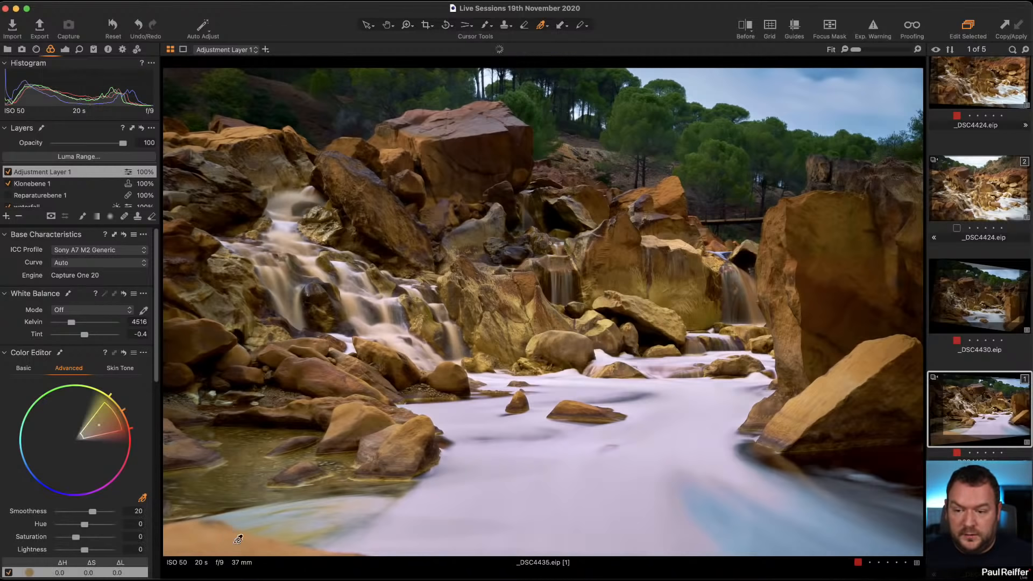
pyautogui.moveTo(117, 414); pyautogui.dragTo(116, 438)
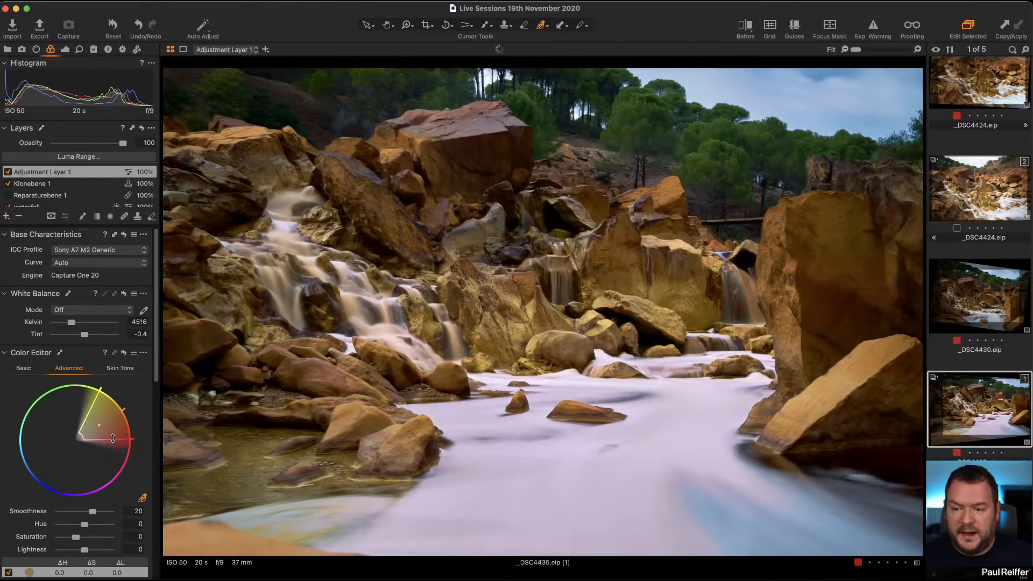
pyautogui.moveTo(77, 539)
pyautogui.mouseDown()
pyautogui.moveTo(67, 540)
pyautogui.moveTo(85, 553)
pyautogui.mouseUp()
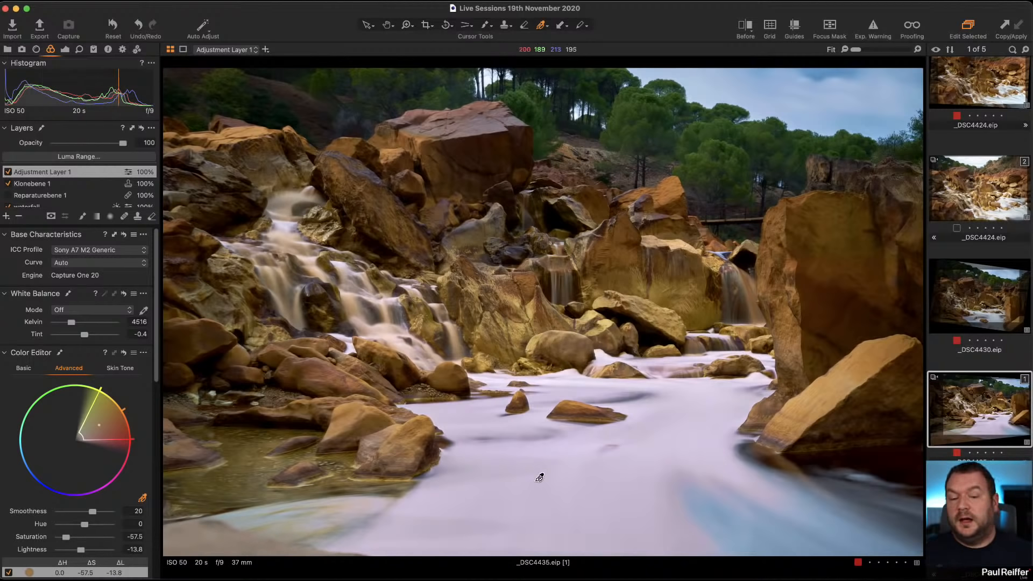
# Select the waterfall layer and toggle its mask display to review its mask and adjustments.
pyautogui.scroll(-2, 53, 198)
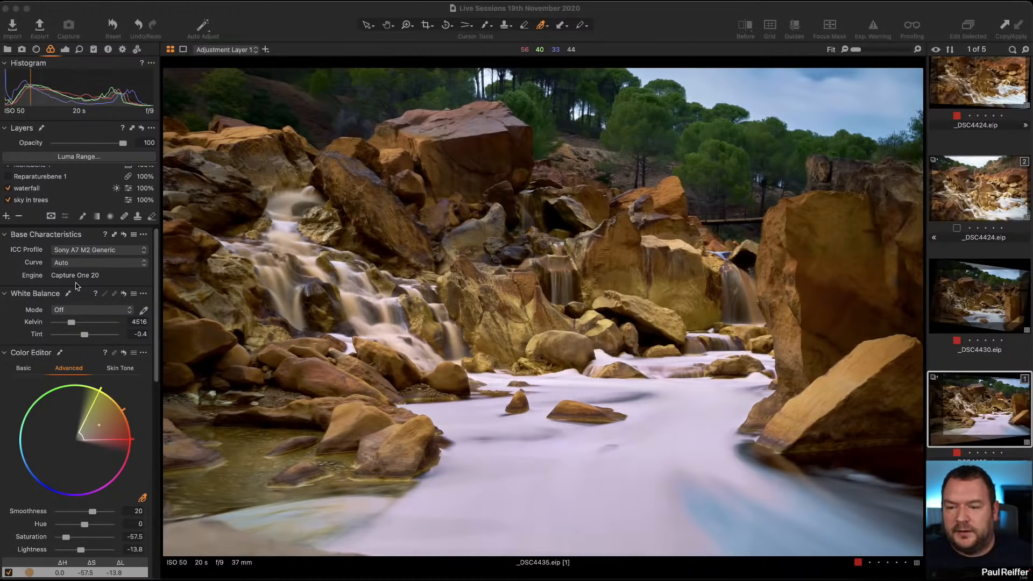
pyautogui.click(45, 189)
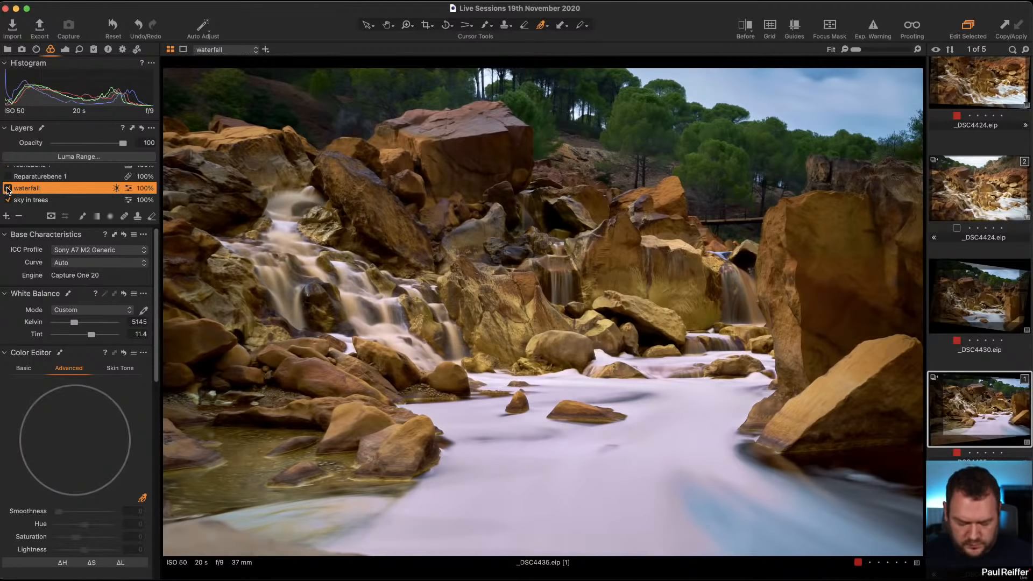
pyautogui.press('m')
pyautogui.press('m')
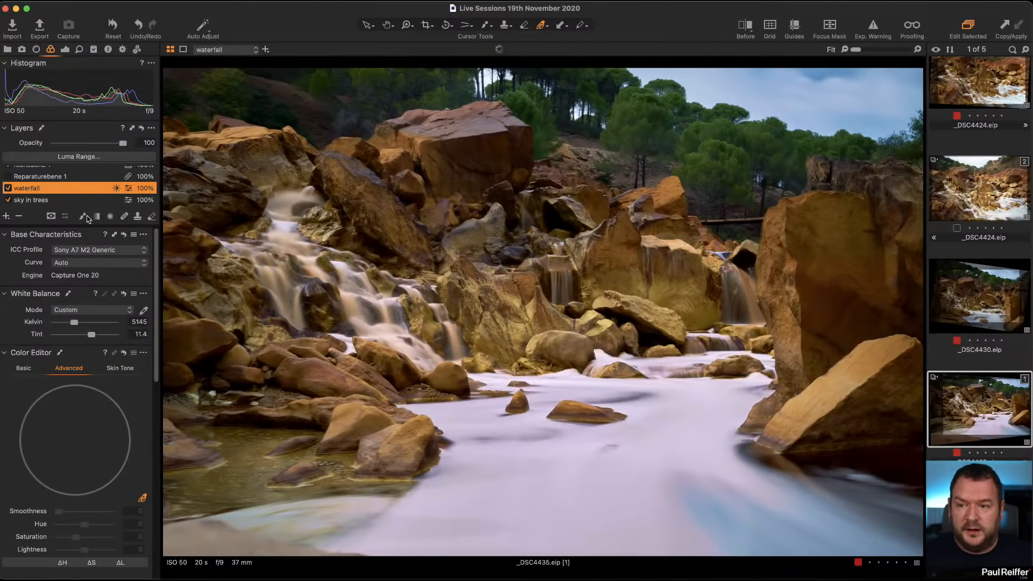
pyautogui.click(65, 49)
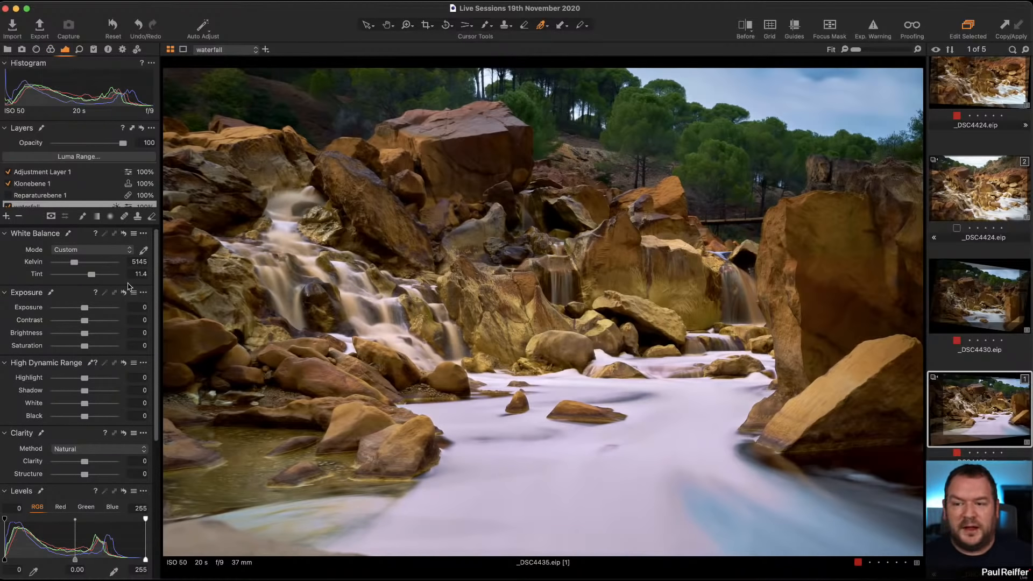
pyautogui.scroll(-3, 68, 206)
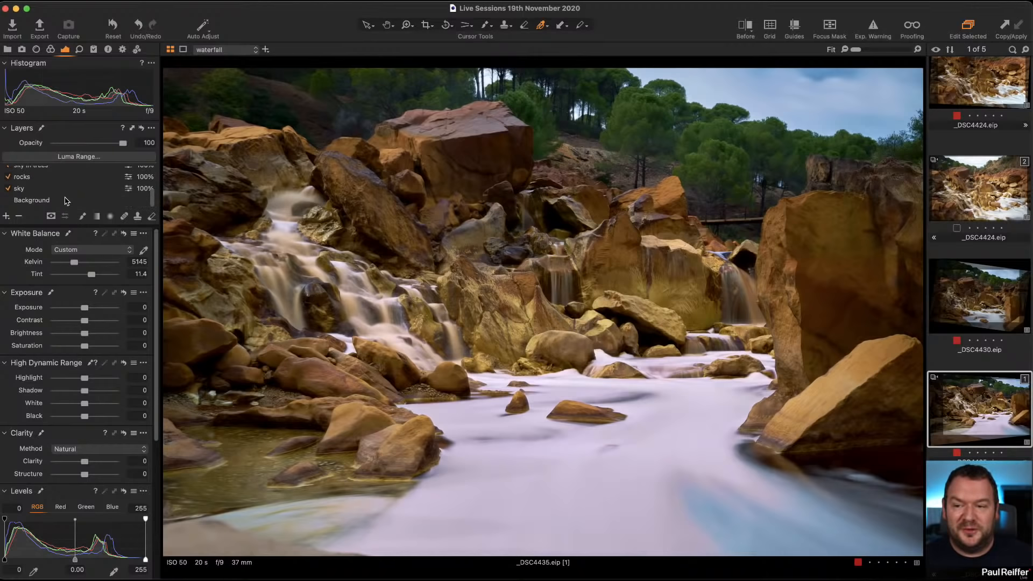
# Select the waterfall adjustment layer and set its white balance Tint to 5.9.
pyautogui.click(47, 203)
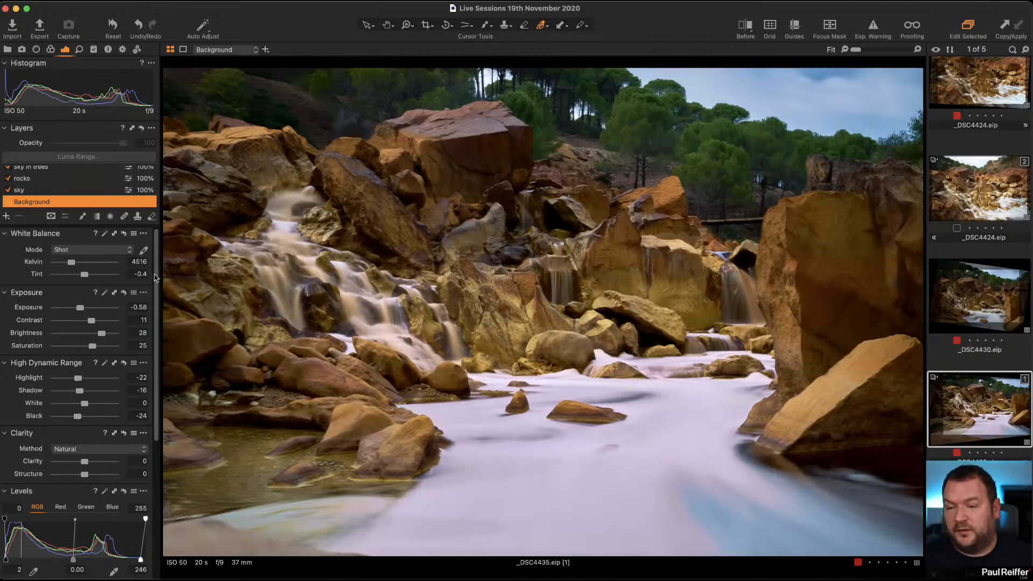
pyautogui.scroll(3, 52, 195)
pyautogui.click(53, 181)
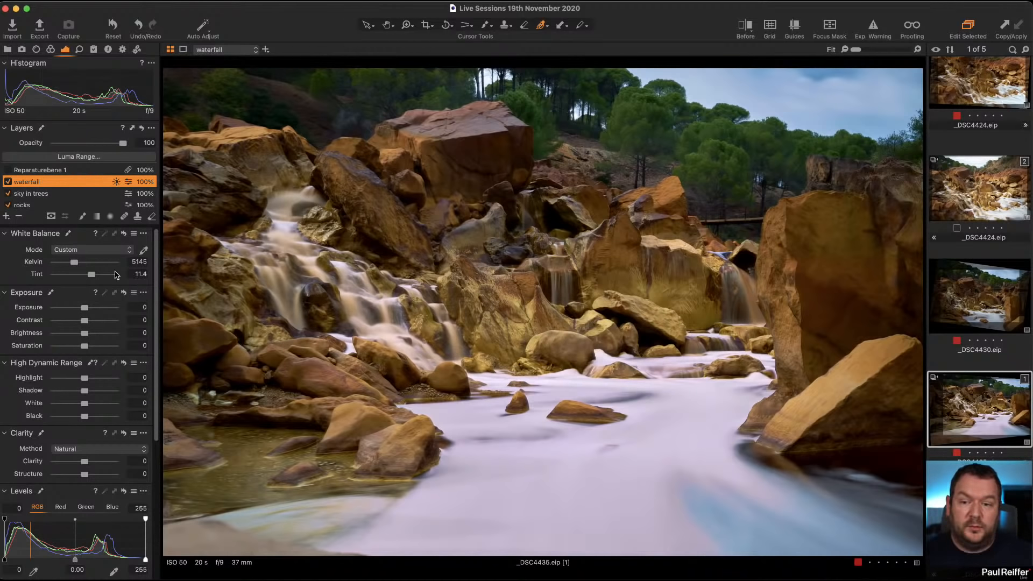
pyautogui.moveTo(92, 277); pyautogui.dragTo(89, 279)
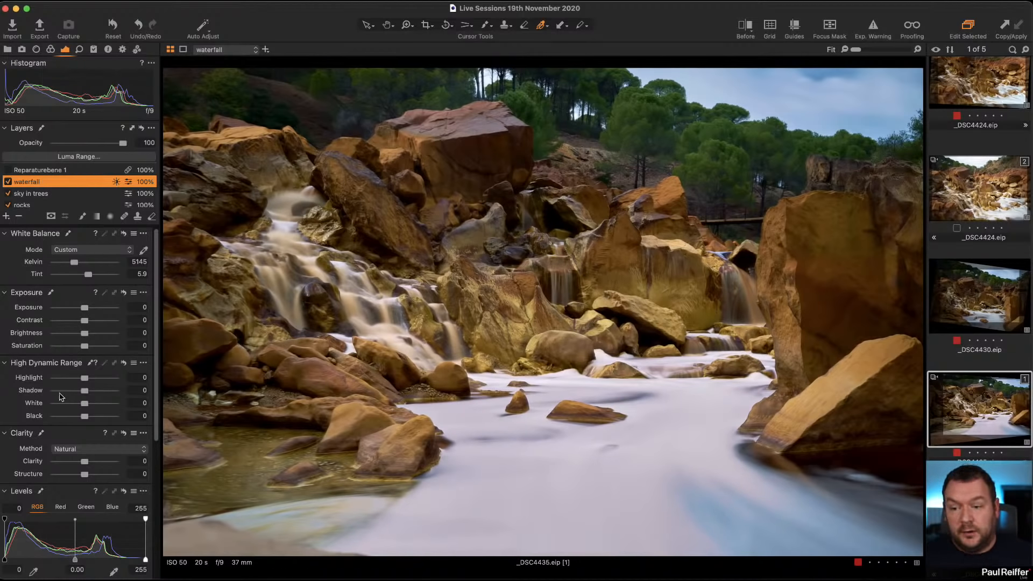
# On the waterfall layer, set HDR Highlight to -2 and White to -25, and Clarity to 43 with Structure 12.
pyautogui.moveTo(83, 380); pyautogui.dragTo(77, 407)
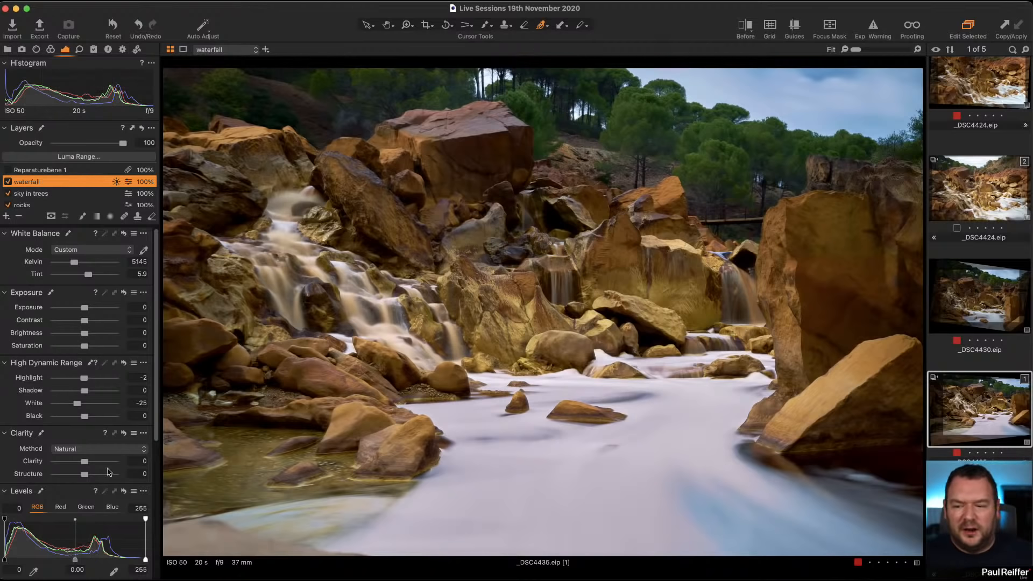
pyautogui.moveTo(88, 462)
pyautogui.mouseDown()
pyautogui.moveTo(98, 463)
pyautogui.moveTo(92, 478)
pyautogui.mouseUp()
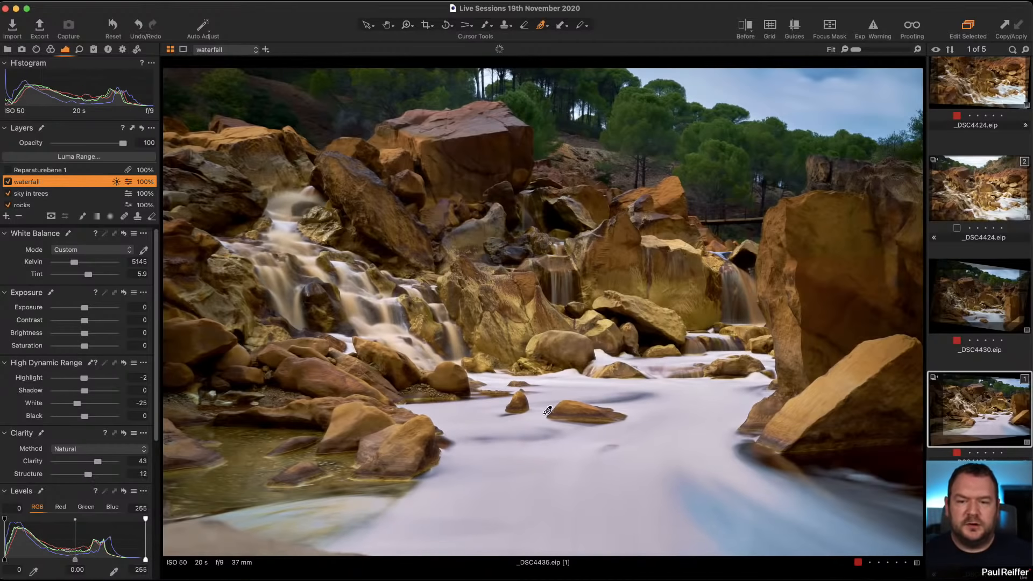
# Compare the edited waterfall image against the other variants in the filmstrip.
pyautogui.click(992, 307)
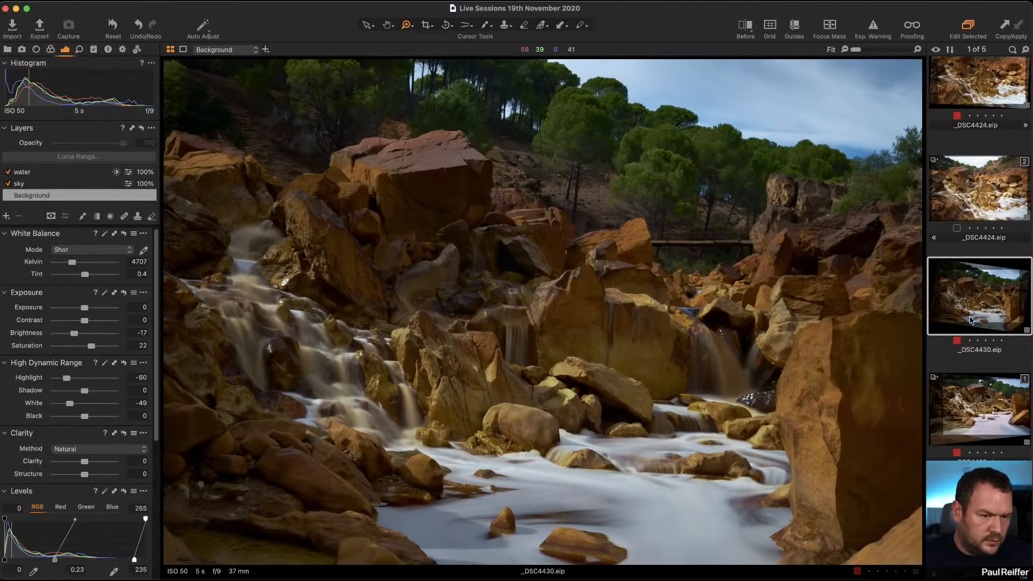
pyautogui.click(995, 425)
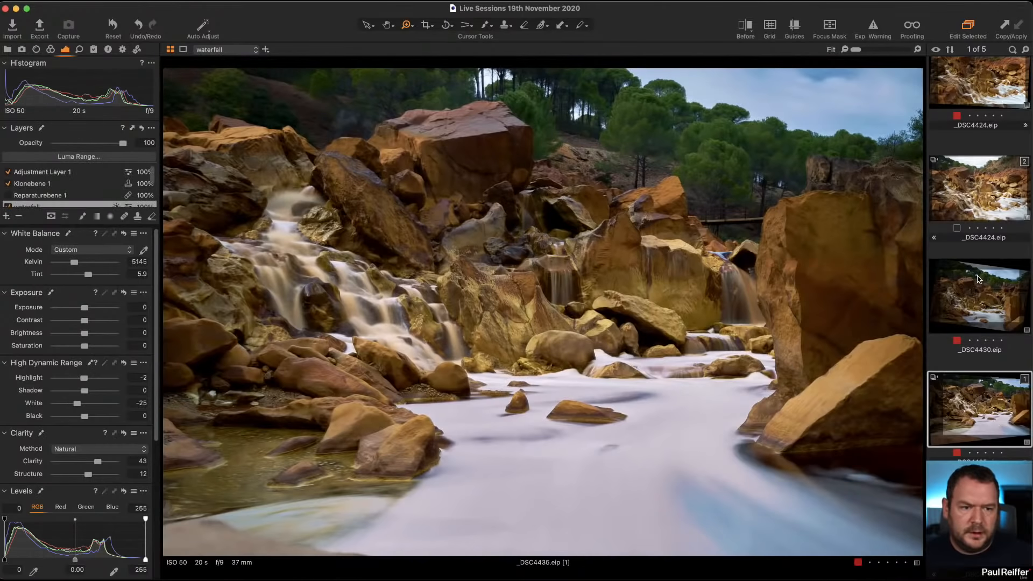
pyautogui.click(1004, 295)
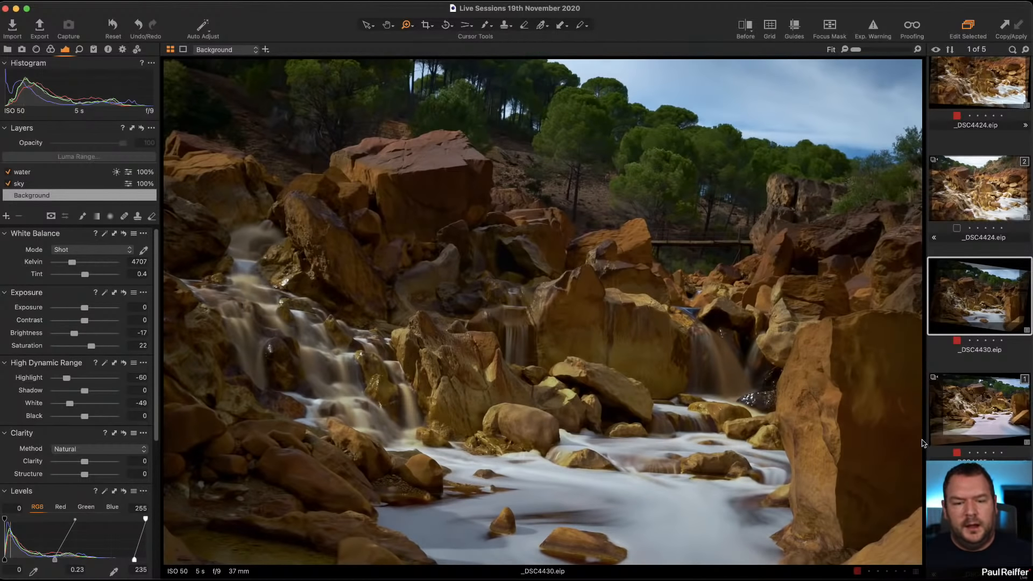
pyautogui.click(977, 408)
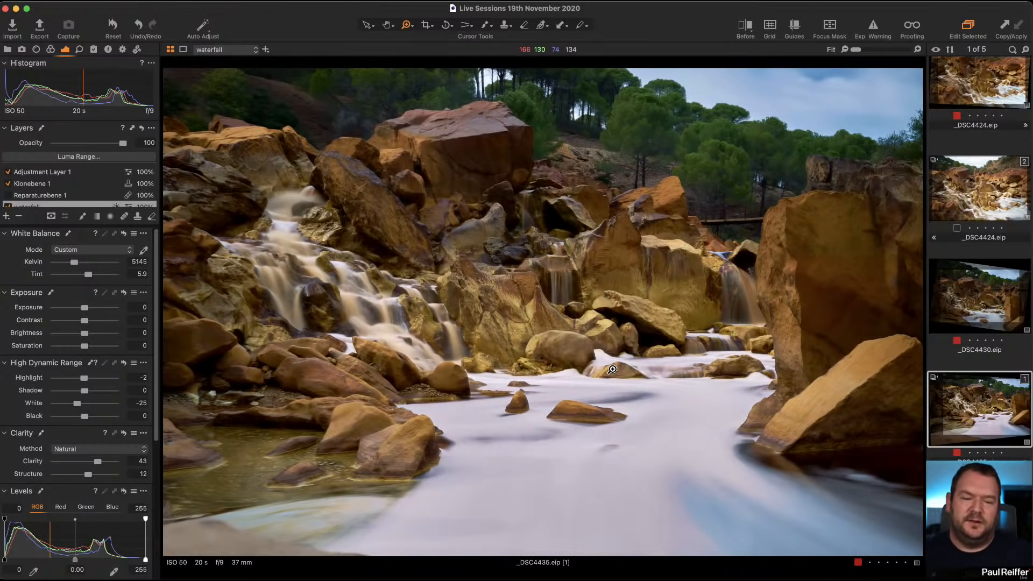
pyautogui.click(977, 519)
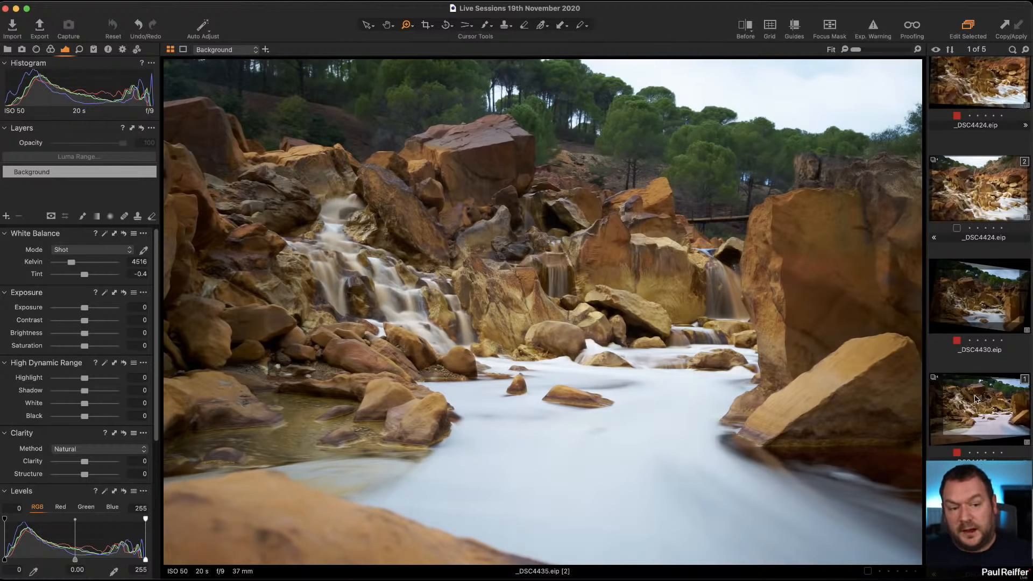
pyautogui.click(997, 427)
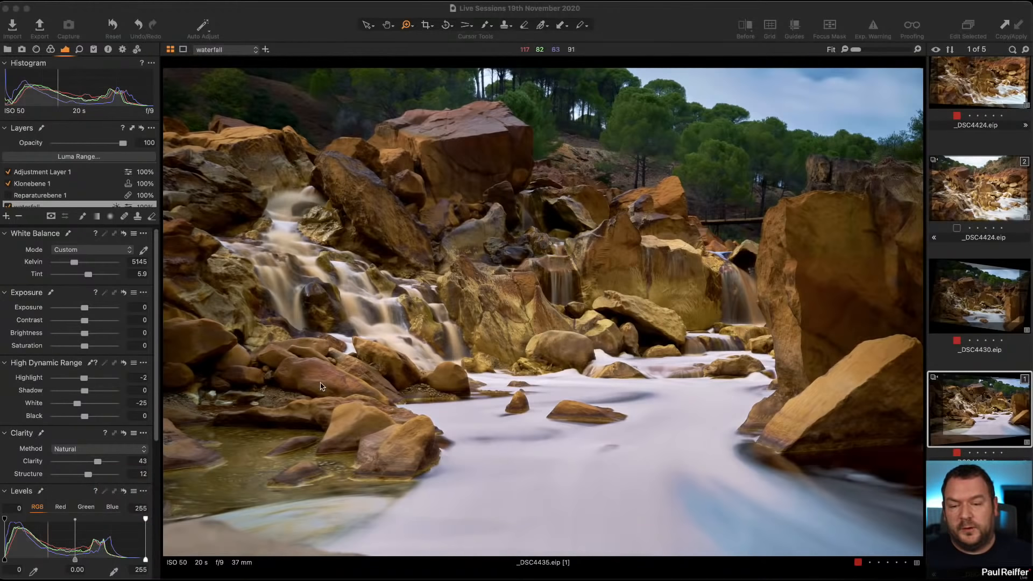
# Review the waterfall layer's mask overlay and set its Tint to 8.1.
pyautogui.scroll(-1, 63, 198)
pyautogui.scroll(-1, 63, 195)
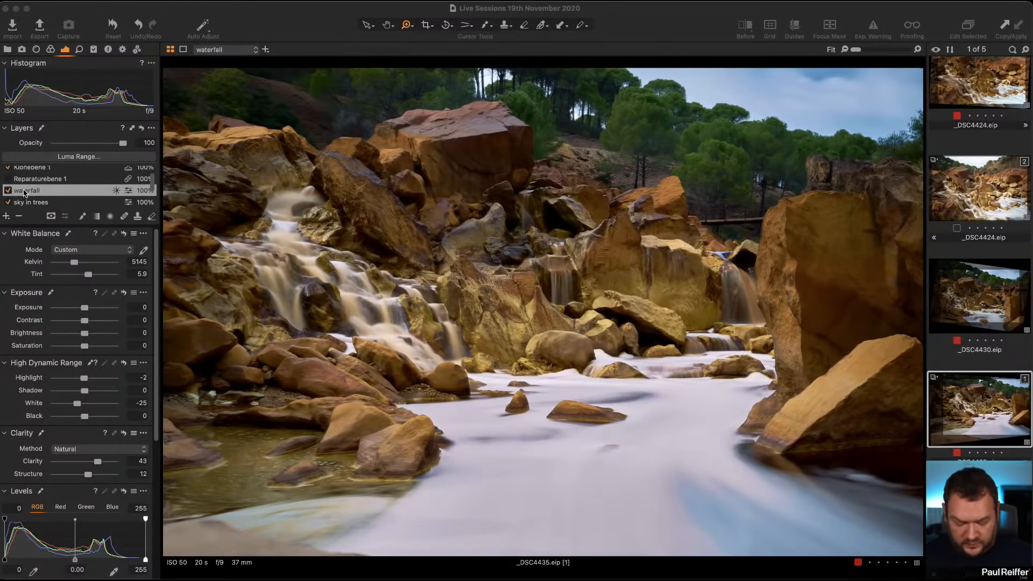
pyautogui.click(994, 424)
pyautogui.press('m')
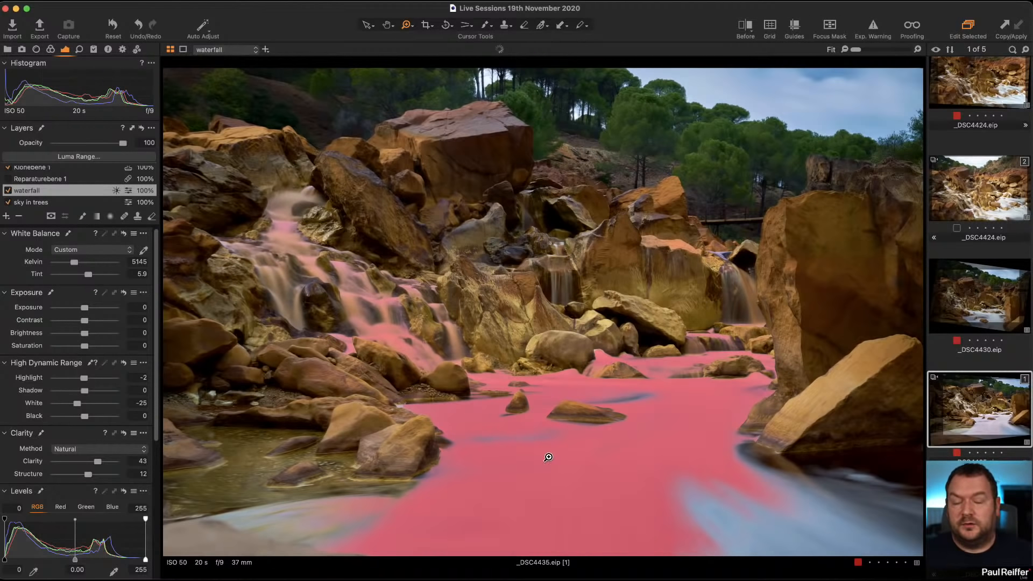
pyautogui.press('m')
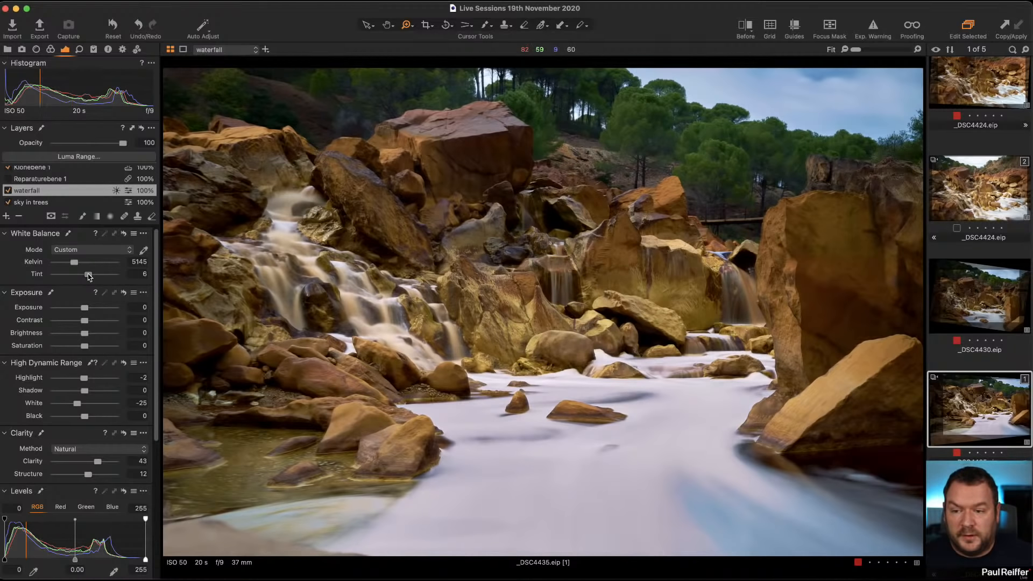
pyautogui.moveTo(89, 276); pyautogui.dragTo(90, 276)
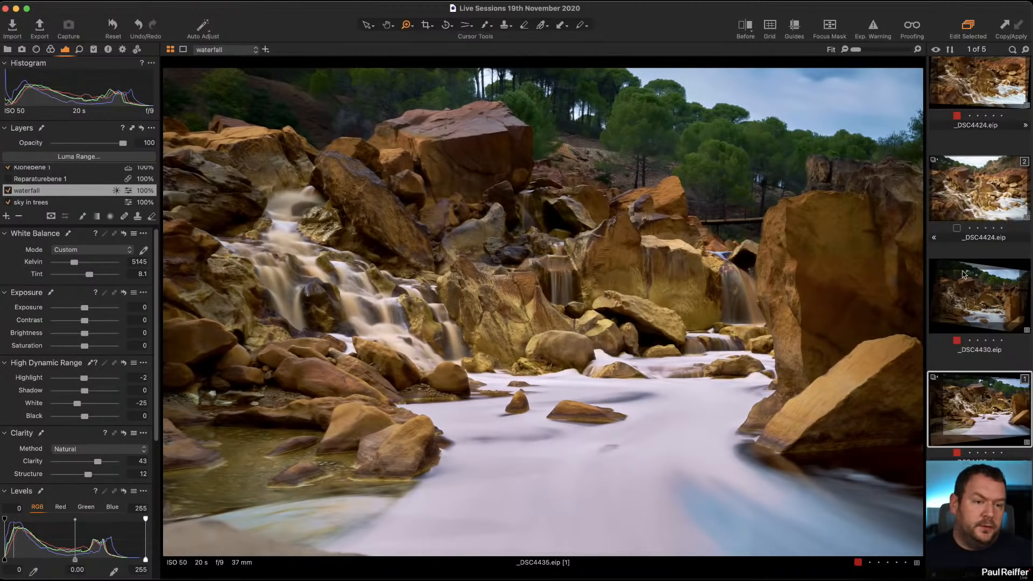
# Display _DSC4424 alongside the edited waterfall image for comparison.
pyautogui.scroll(3, 962, 274)
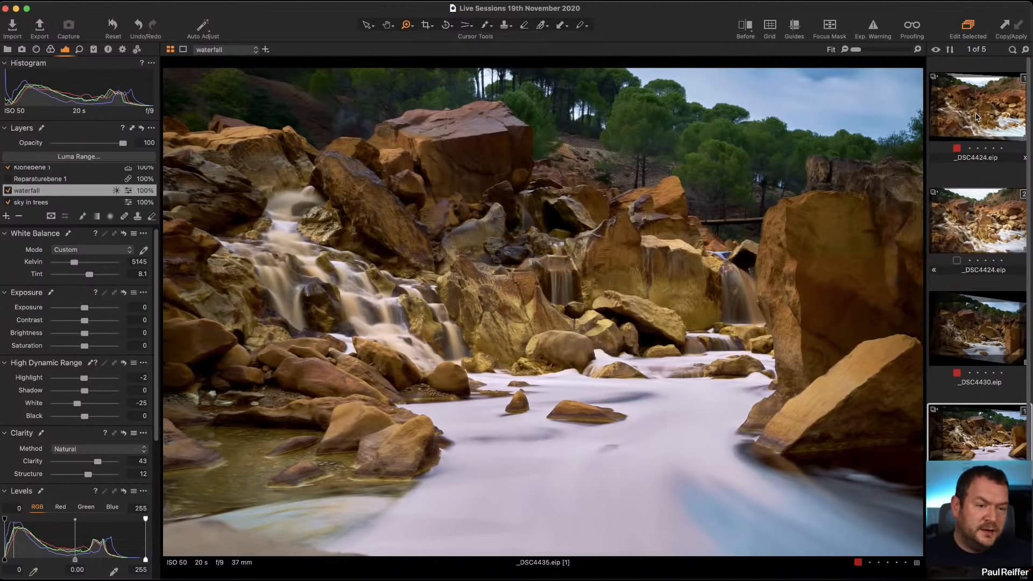
pyautogui.keyDown('super'); pyautogui.click(977, 119); pyautogui.keyUp('super')
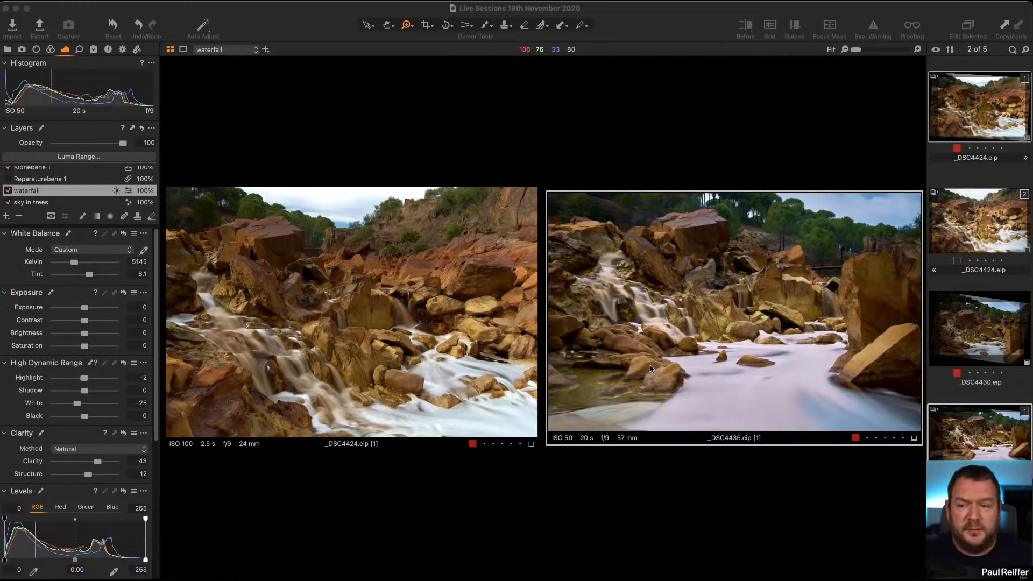
# Open the next user collection in the library and select its edited Dartmoor -1 image.
pyautogui.click(7, 50)
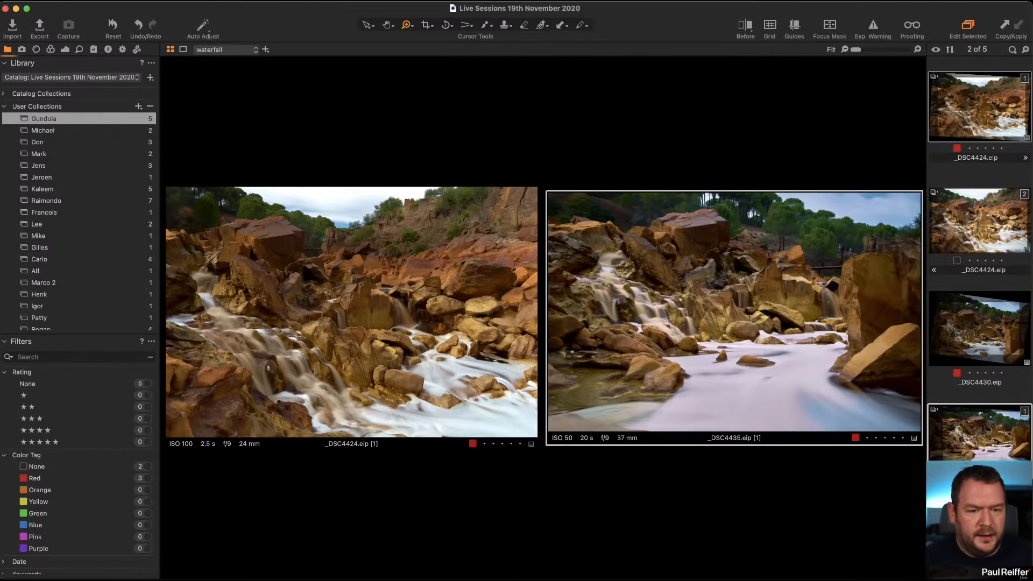
pyautogui.click(63, 132)
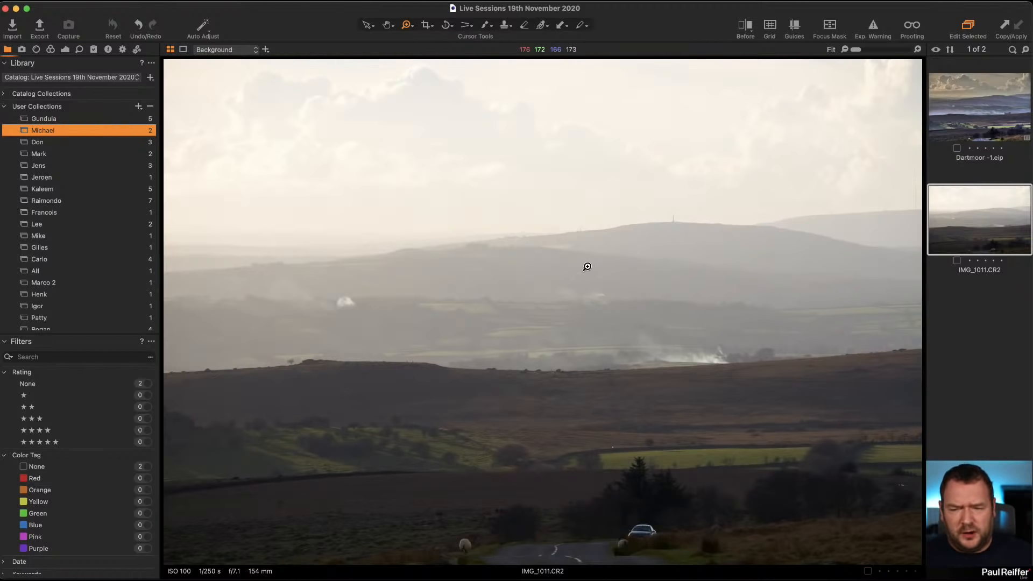
pyautogui.click(66, 50)
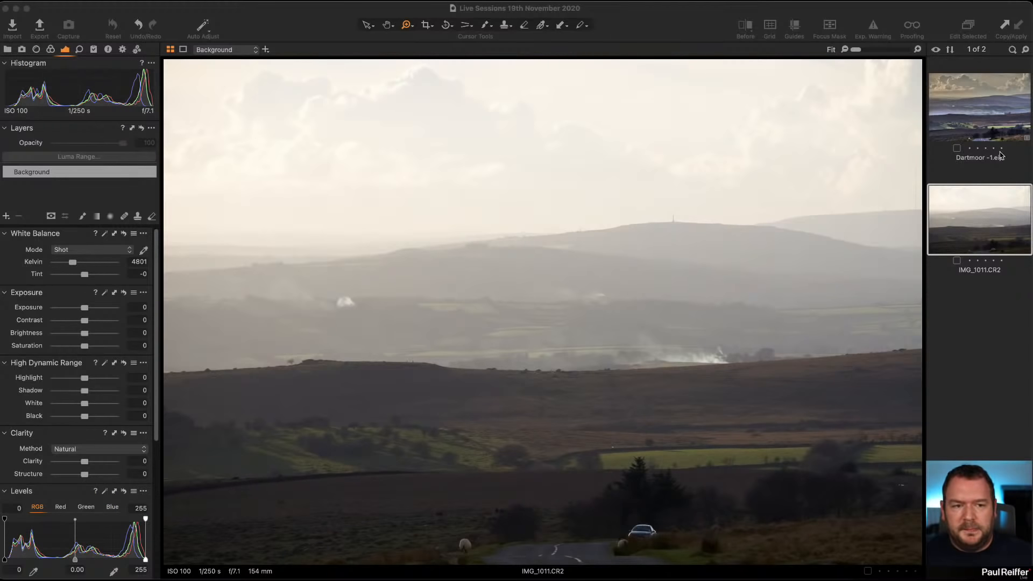
pyautogui.click(974, 114)
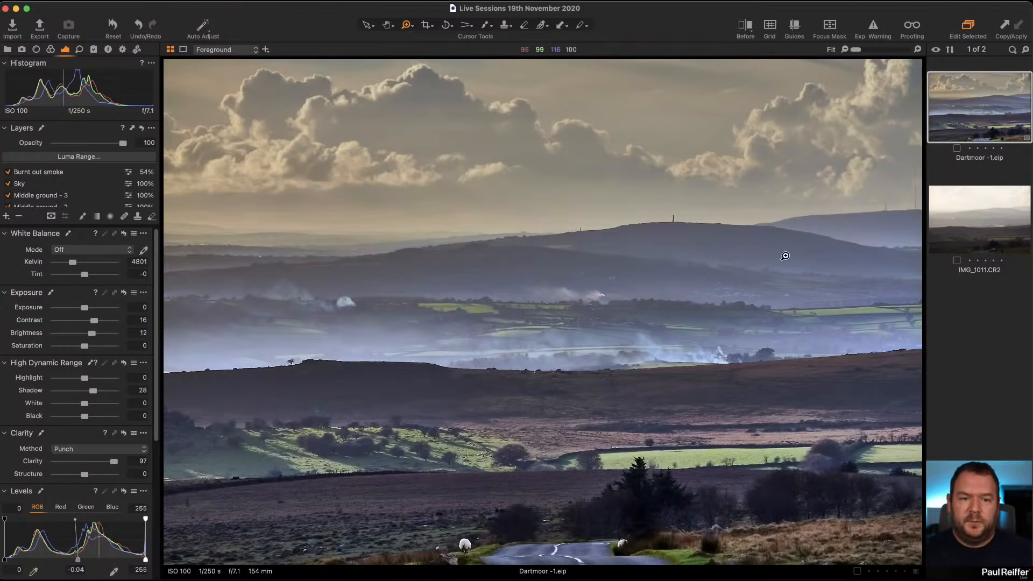
# Zoom into the Dartmoor image's horizon and road, comparing the edited variant with the original raw file.
pyautogui.click(457, 385)
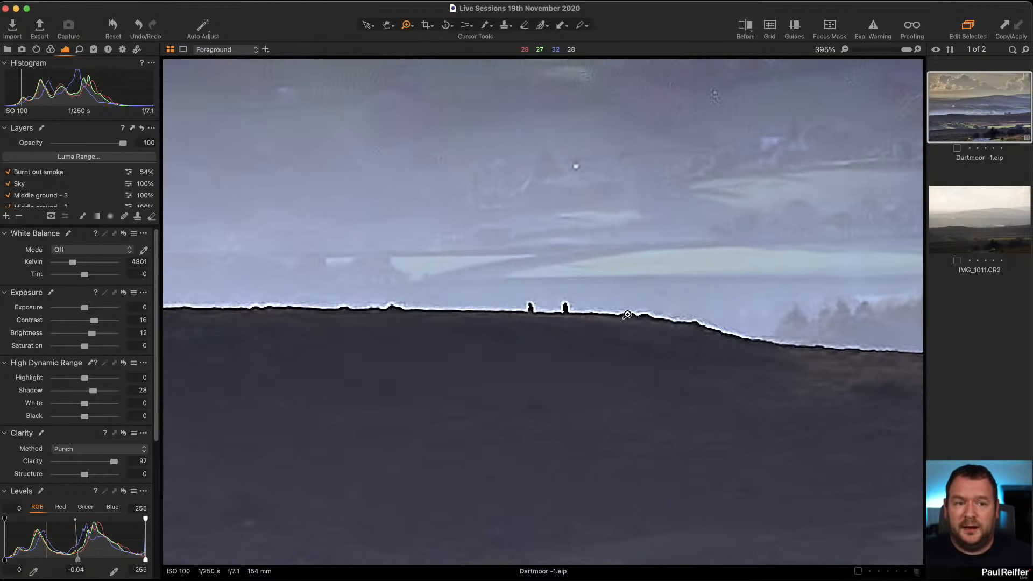
pyautogui.keyDown('alt'); pyautogui.click(423, 308); pyautogui.keyUp('alt')
pyautogui.keyDown('alt'); pyautogui.click(424, 308); pyautogui.keyUp('alt')
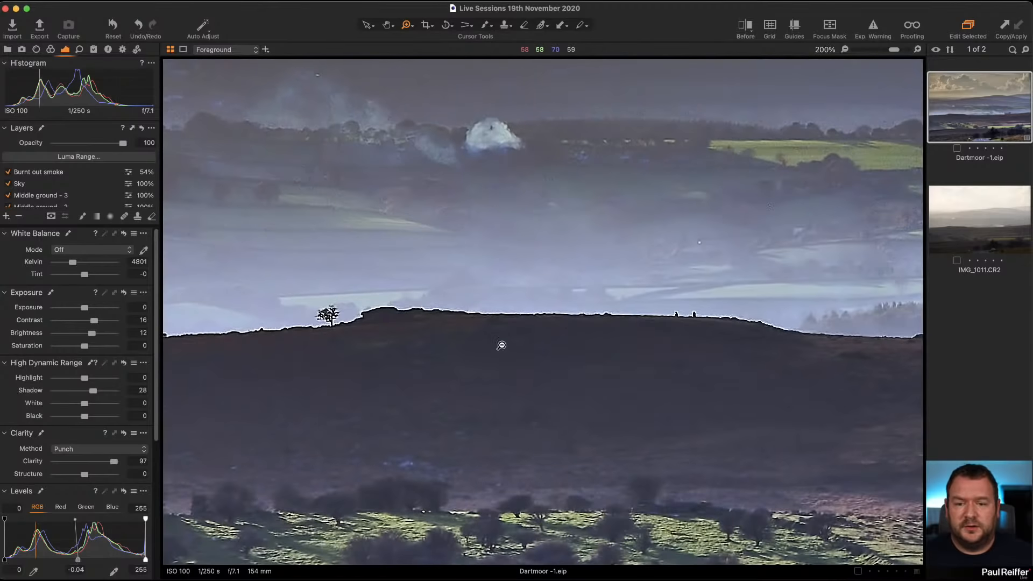
pyautogui.keyDown('alt'); pyautogui.click(542, 296); pyautogui.keyUp('alt')
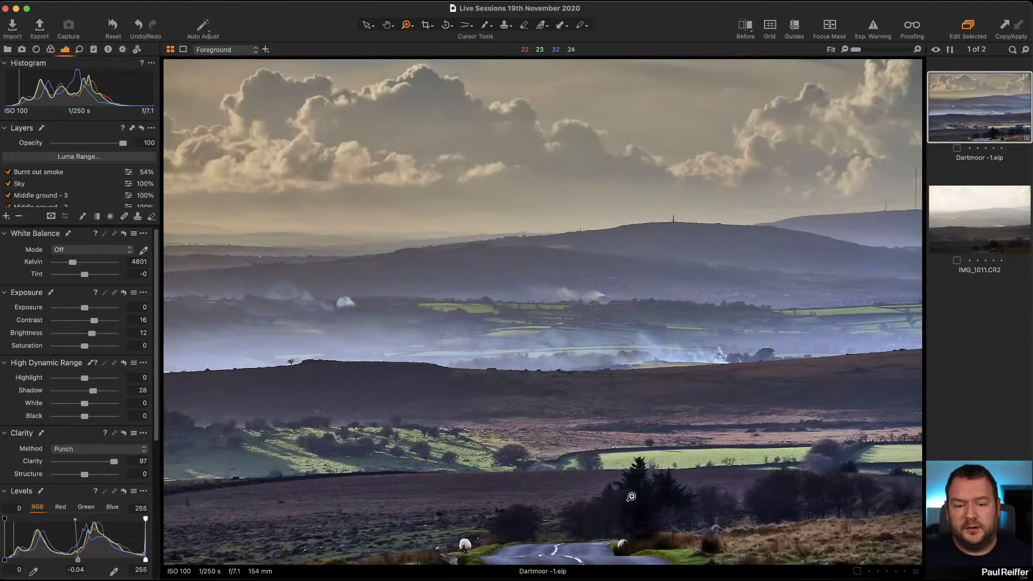
pyautogui.moveTo(578, 484); pyautogui.dragTo(688, 554)
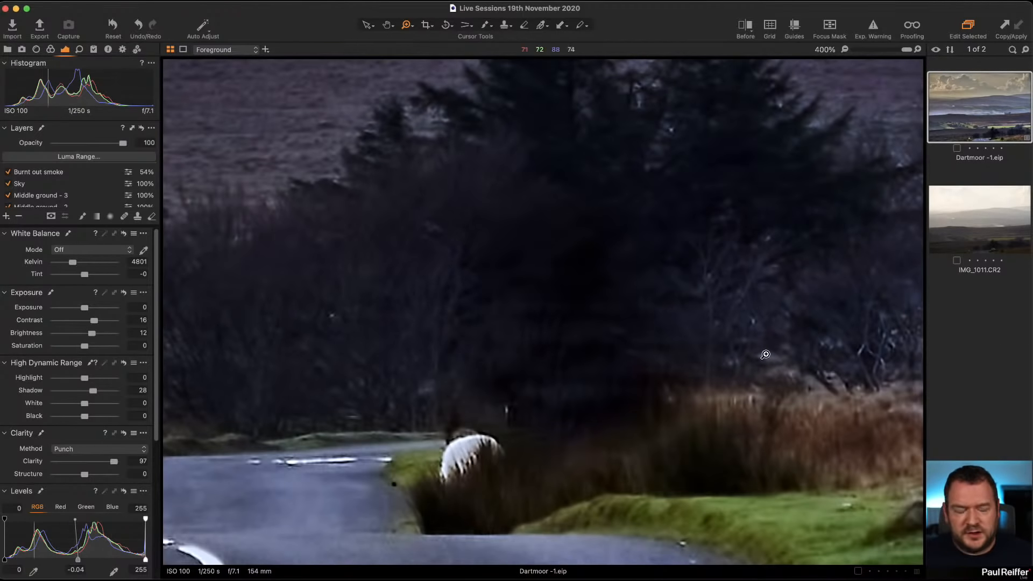
pyautogui.click(976, 217)
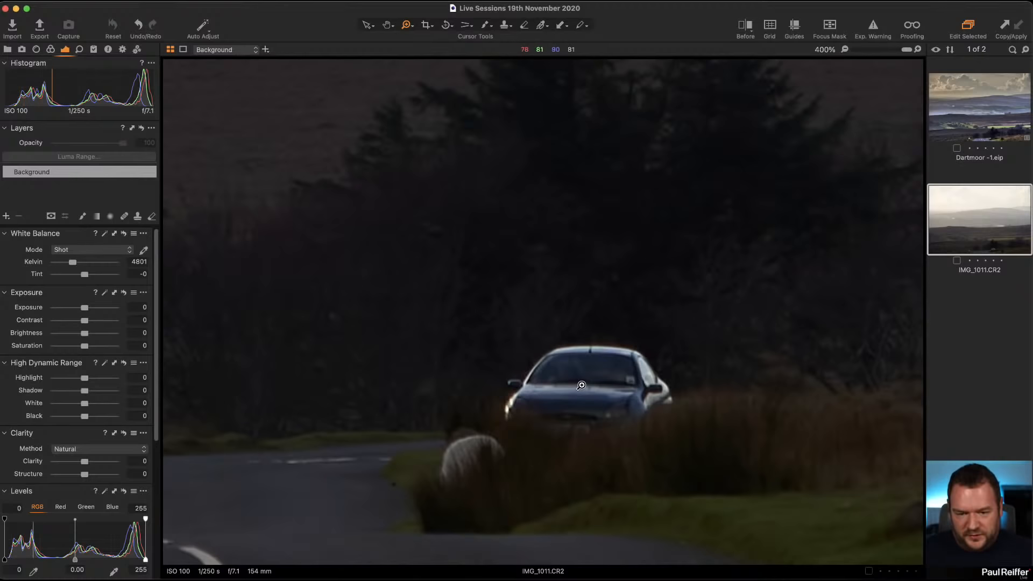
pyautogui.click(982, 118)
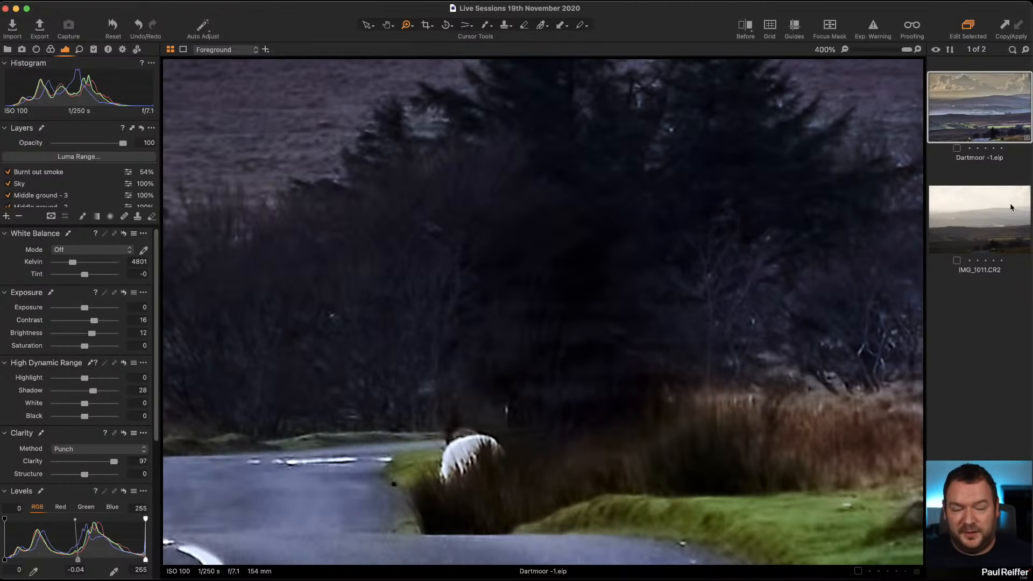
pyautogui.click(980, 209)
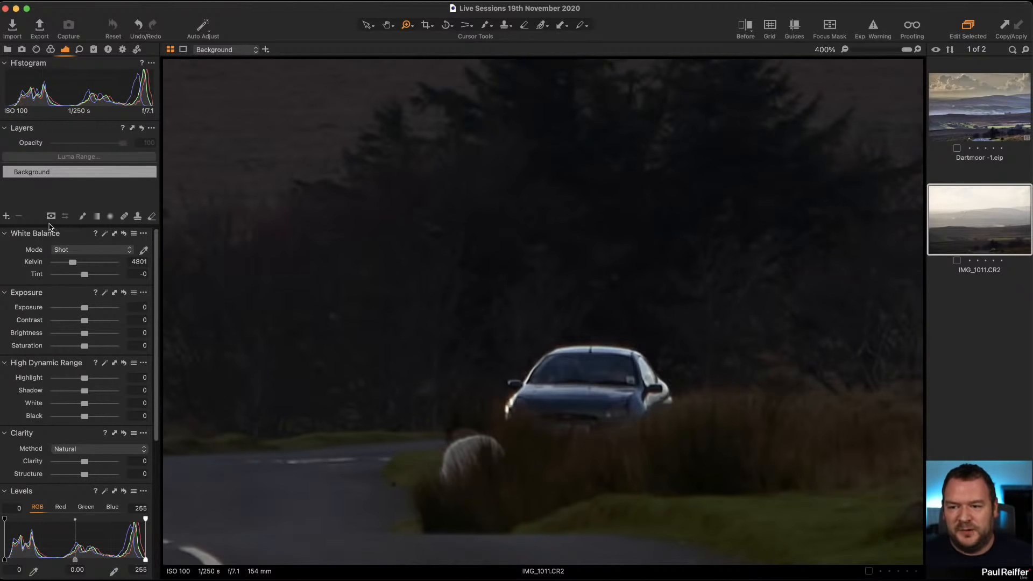
# Heal away the car on the road with a reduced heal brush, moving the source onto the nearby dark trees.
pyautogui.click(124, 215)
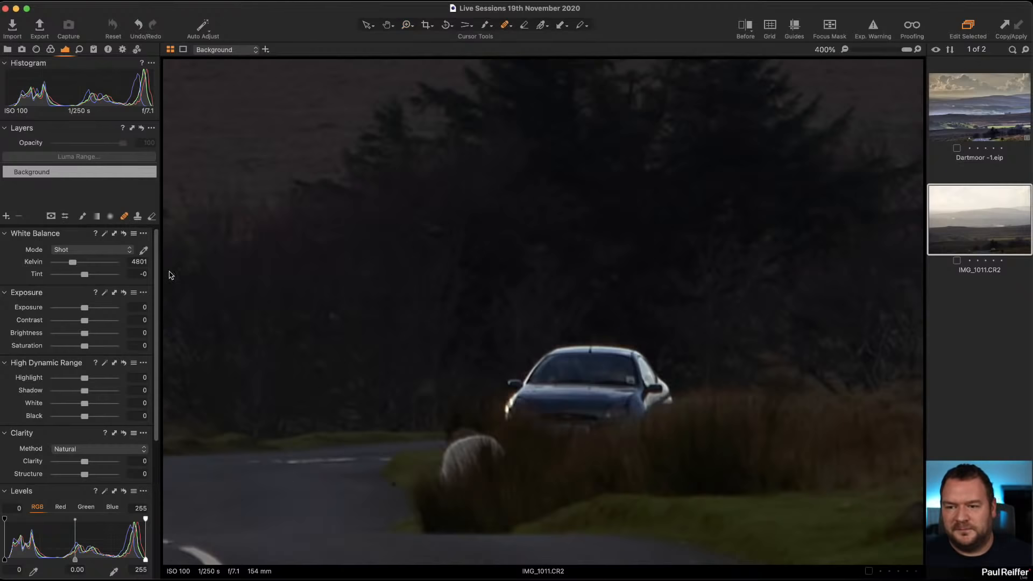
pyautogui.press('[')
pyautogui.press('[')
pyautogui.press('[')
pyautogui.press('[')
pyautogui.press('[')
pyautogui.press('[')
pyautogui.press('[')
pyautogui.press('[')
pyautogui.press('[')
pyautogui.press('[')
pyautogui.press('[')
pyautogui.press('[')
pyautogui.press('[')
pyautogui.press('[')
pyautogui.press('[')
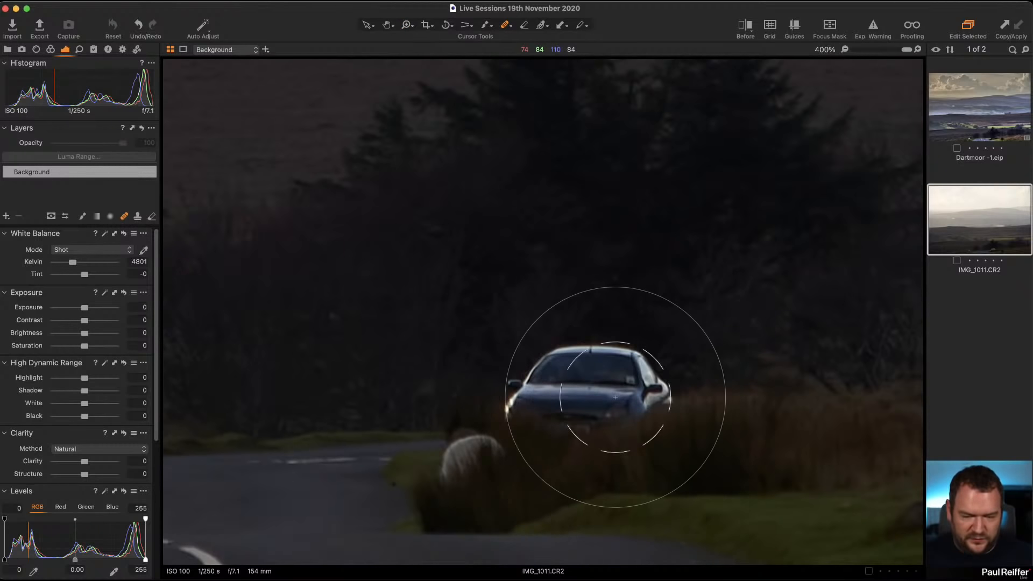
pyautogui.press('[')
pyautogui.press('[')
pyautogui.press('[')
pyautogui.press('[')
pyautogui.press('[')
pyautogui.press('[')
pyautogui.press('[')
pyautogui.press('[')
pyautogui.press('[')
pyautogui.press('[')
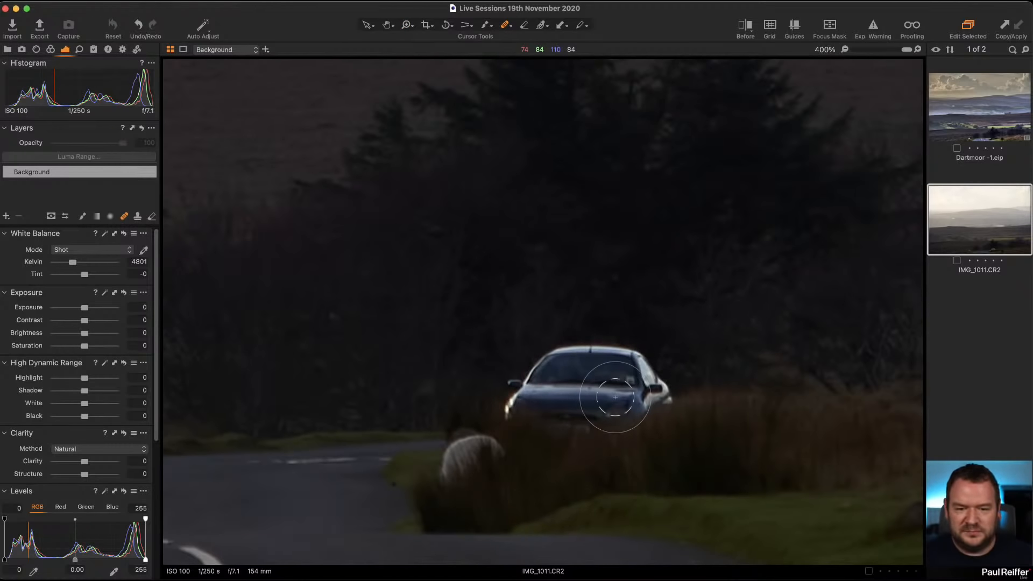
pyautogui.moveTo(583, 376)
pyautogui.mouseDown()
pyautogui.moveTo(559, 357)
pyautogui.moveTo(582, 388)
pyautogui.moveTo(533, 375)
pyautogui.moveTo(498, 398)
pyautogui.moveTo(568, 415)
pyautogui.moveTo(662, 400)
pyautogui.moveTo(664, 388)
pyautogui.moveTo(583, 355)
pyautogui.moveTo(640, 358)
pyautogui.moveTo(543, 415)
pyautogui.mouseUp()
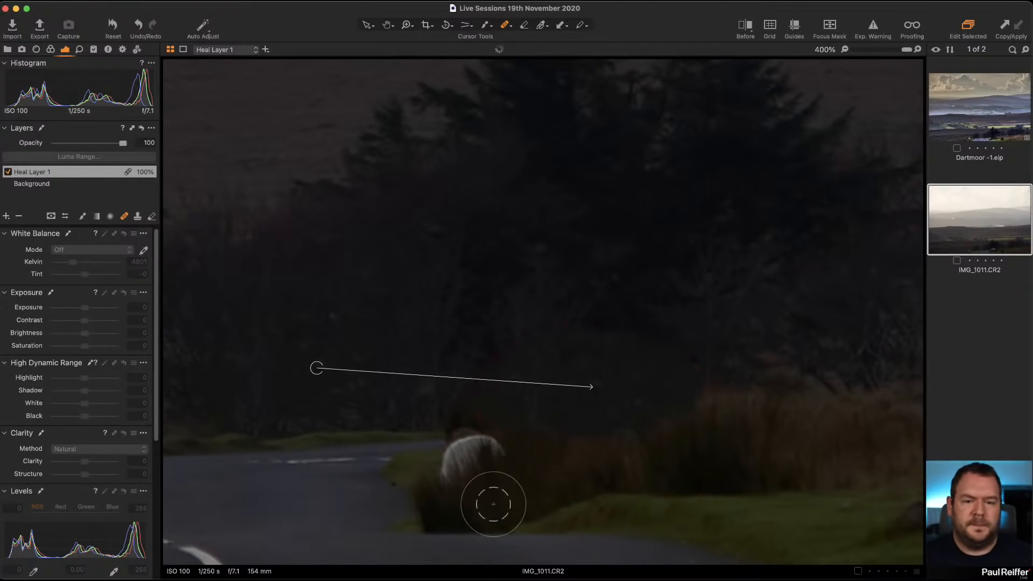
pyautogui.moveTo(317, 369); pyautogui.dragTo(318, 395)
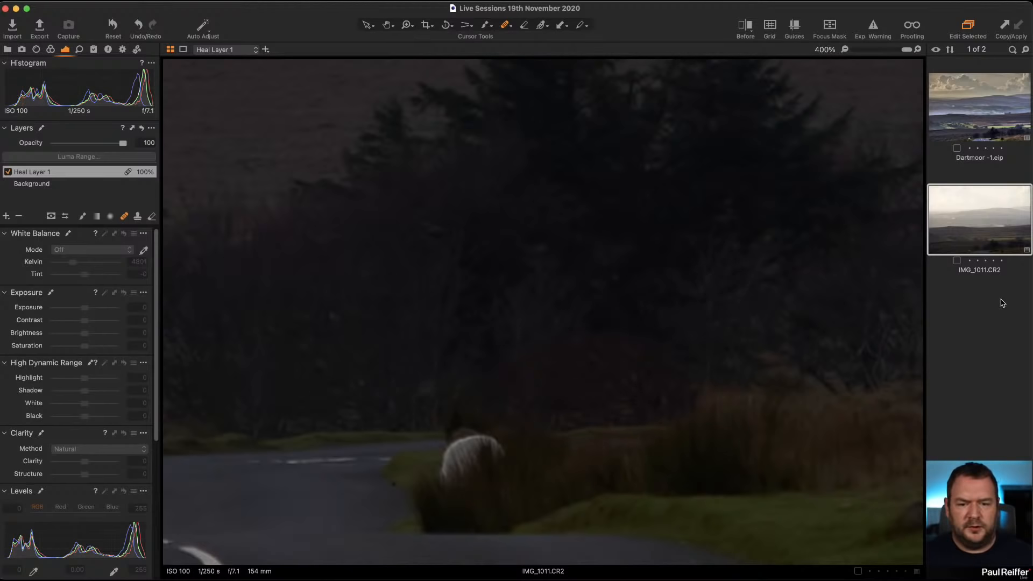
pyautogui.moveTo(318, 392); pyautogui.dragTo(350, 386)
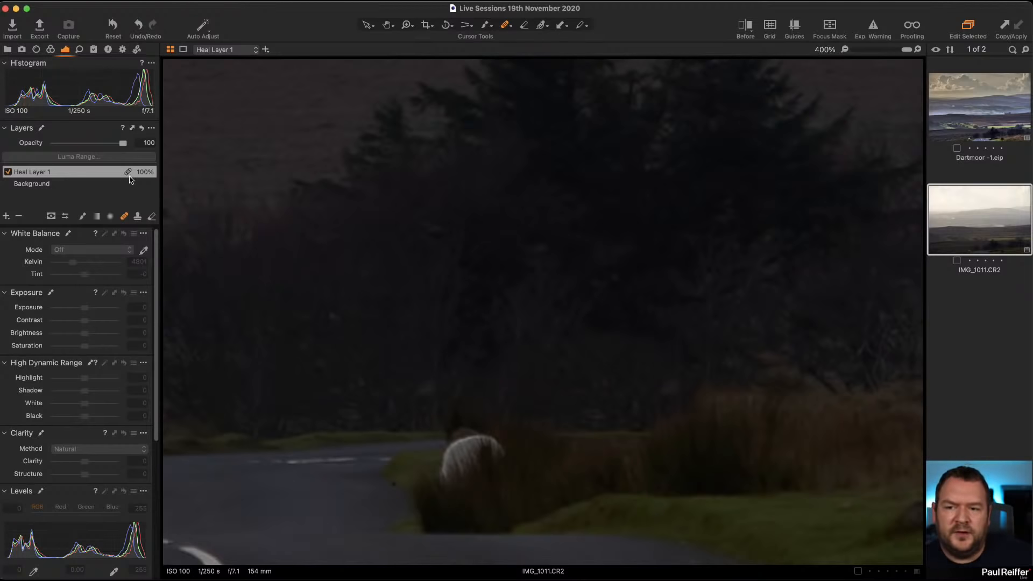
# Add a clone layer on IMG_1011 and clone over the dark trees, shifting the clone source slightly upward.
pyautogui.click(138, 216)
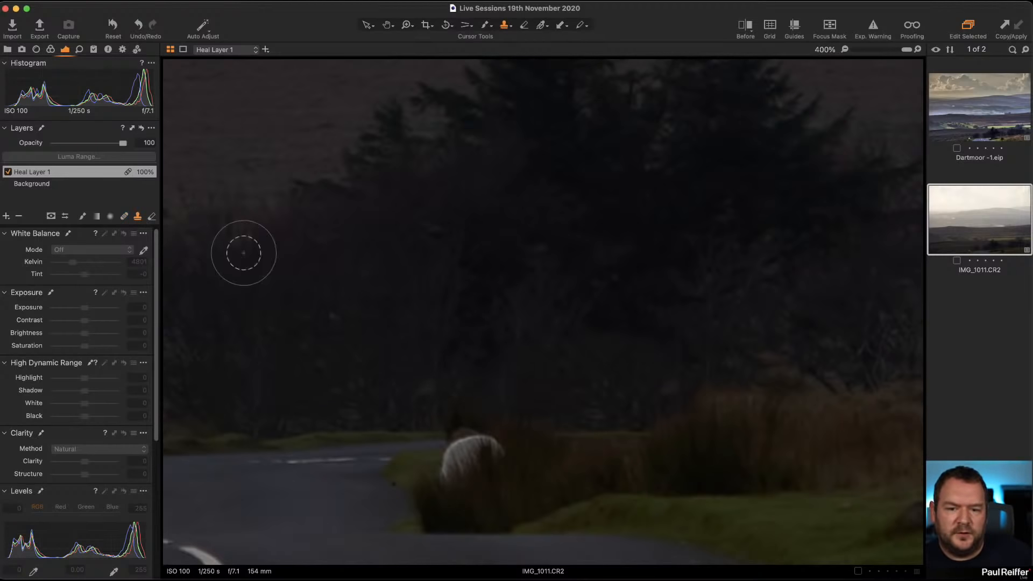
pyautogui.keyDown('alt'); pyautogui.click(592, 262); pyautogui.keyUp('alt')
pyautogui.click(579, 327)
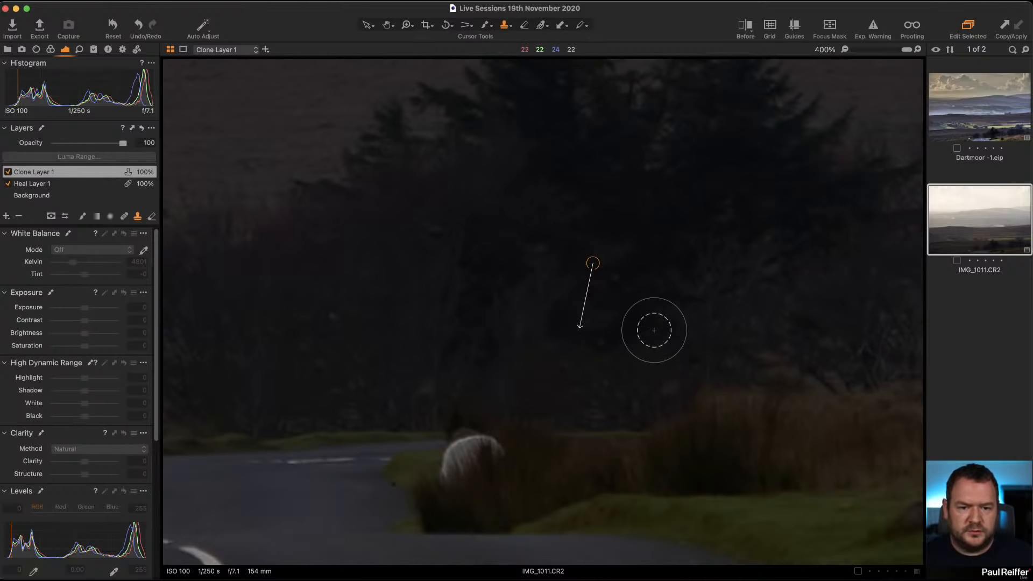
pyautogui.moveTo(592, 264)
pyautogui.mouseDown()
pyautogui.moveTo(599, 221)
pyautogui.moveTo(587, 232)
pyautogui.mouseUp()
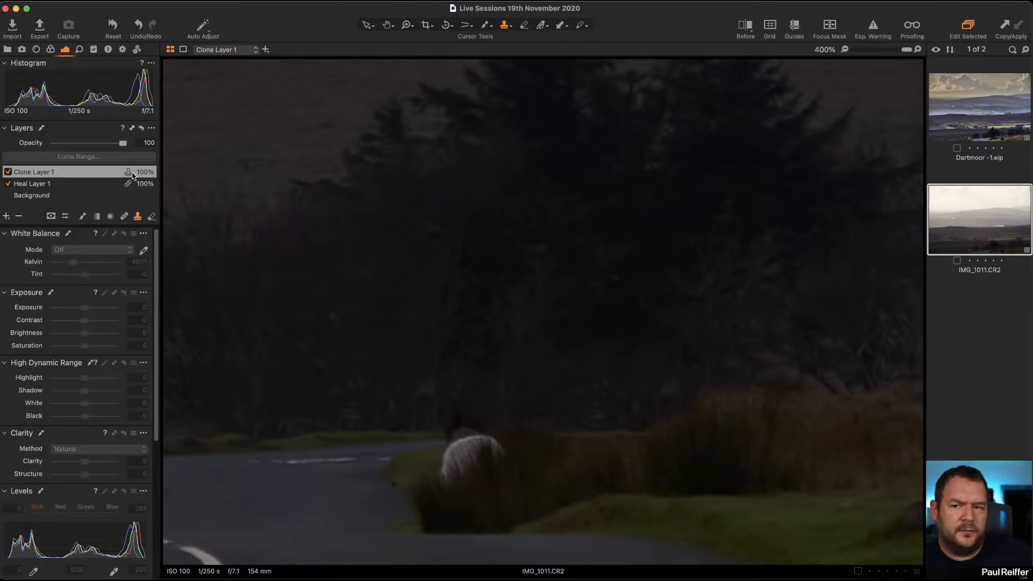
# Switch to the edited Dartmoor -1 image, browse its layer list and zoom into the horizon.
pyautogui.click(988, 108)
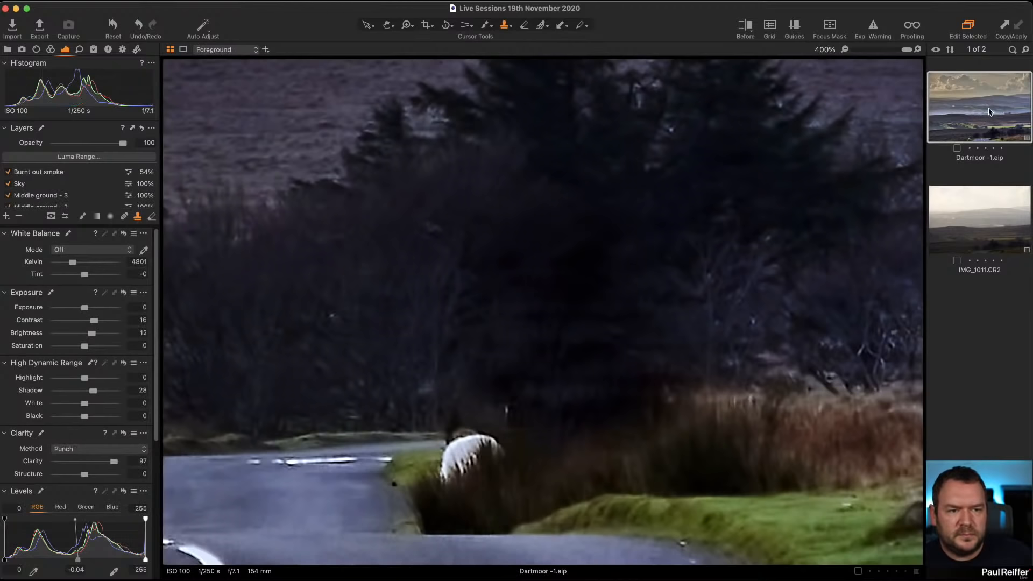
pyautogui.scroll(-3, 92, 187)
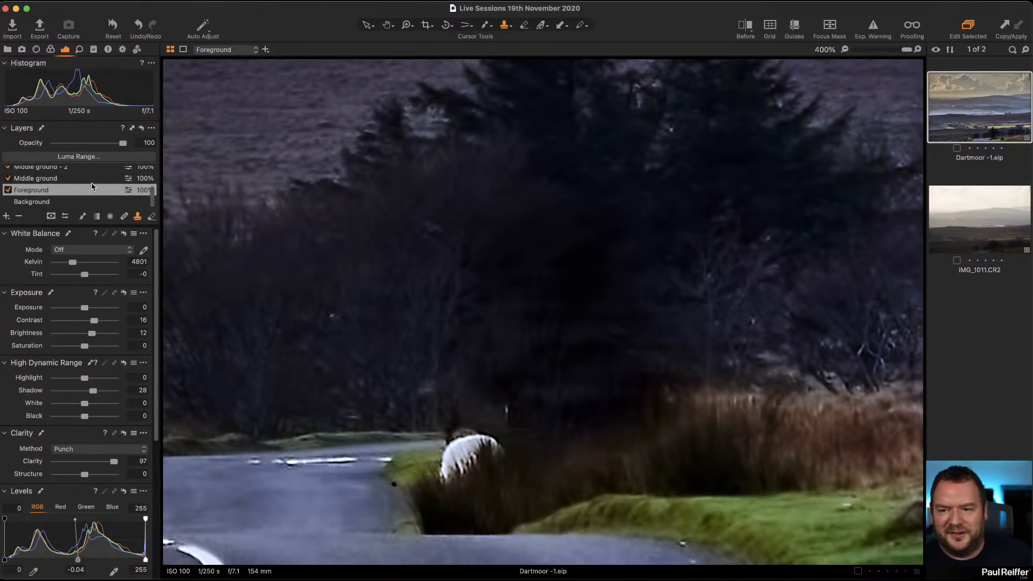
pyautogui.scroll(3, 111, 204)
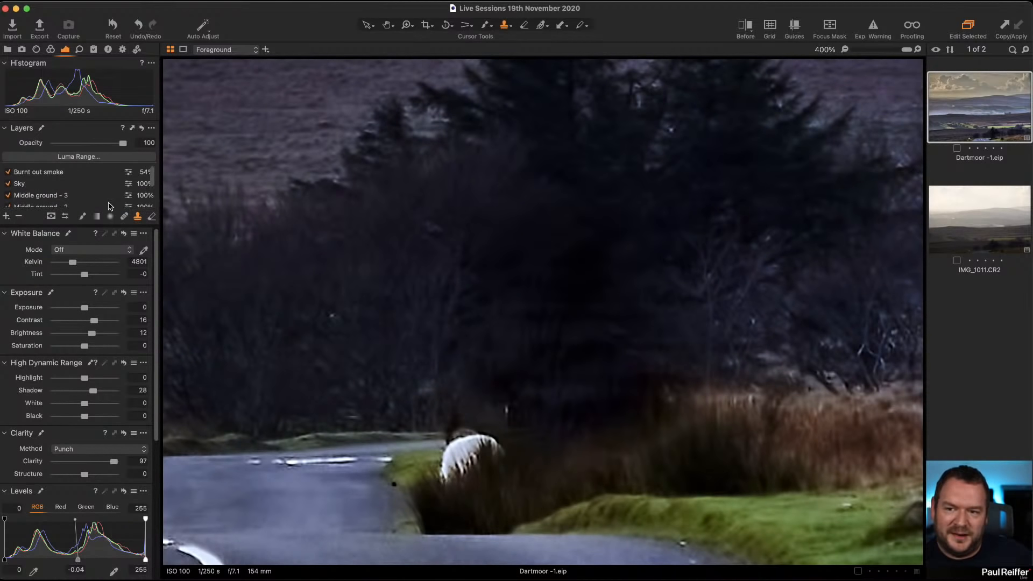
pyautogui.scroll(-3, 98, 173)
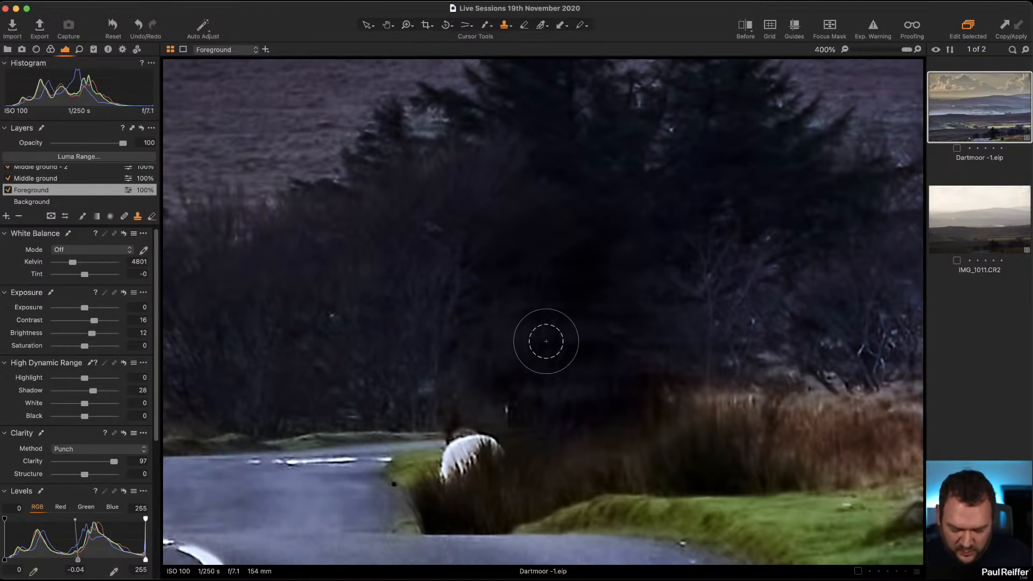
pyautogui.press('v')
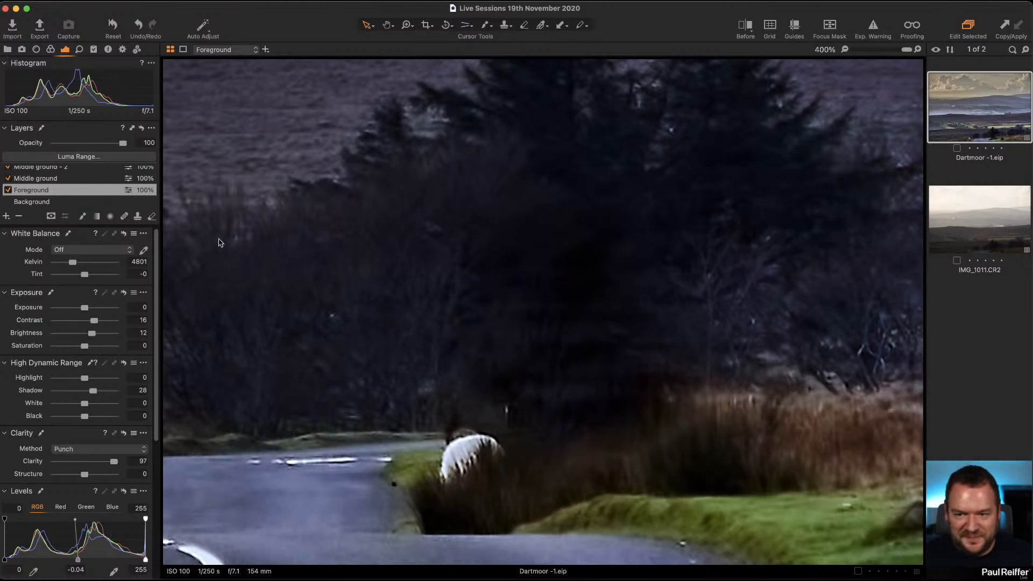
pyautogui.scroll(3, 72, 198)
pyautogui.scroll(-3, 73, 198)
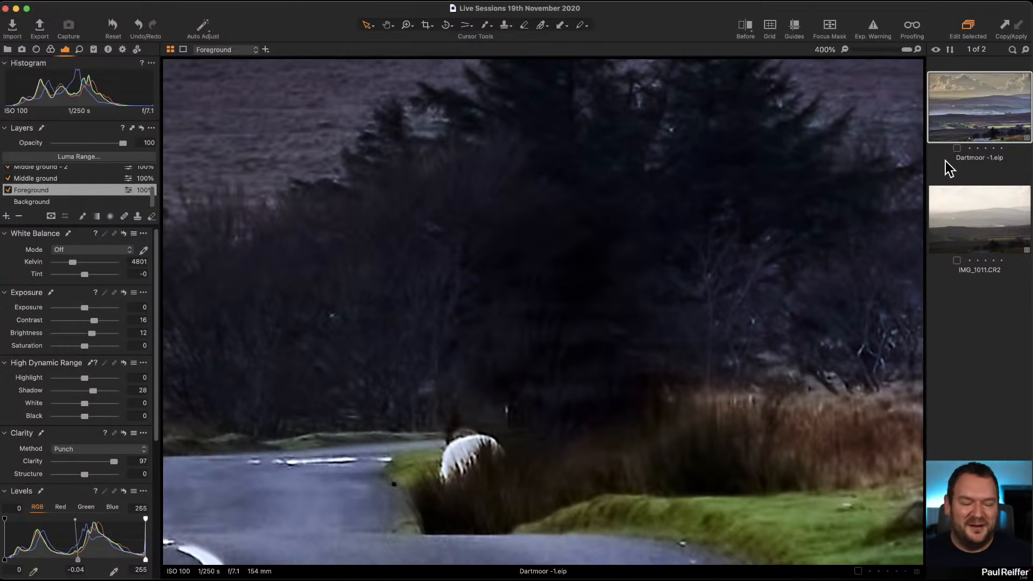
pyautogui.press('z')
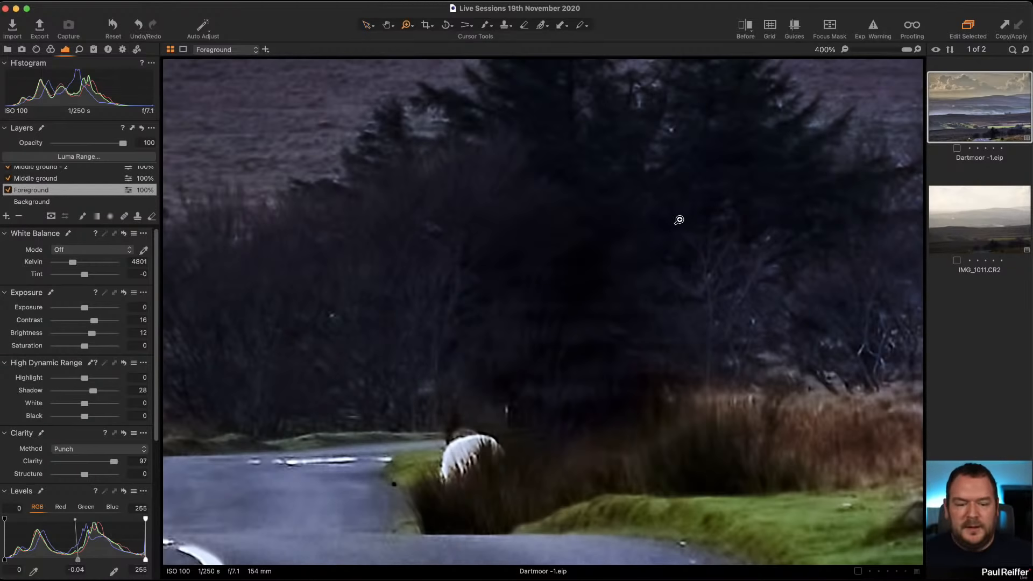
pyautogui.doubleClick(677, 221)
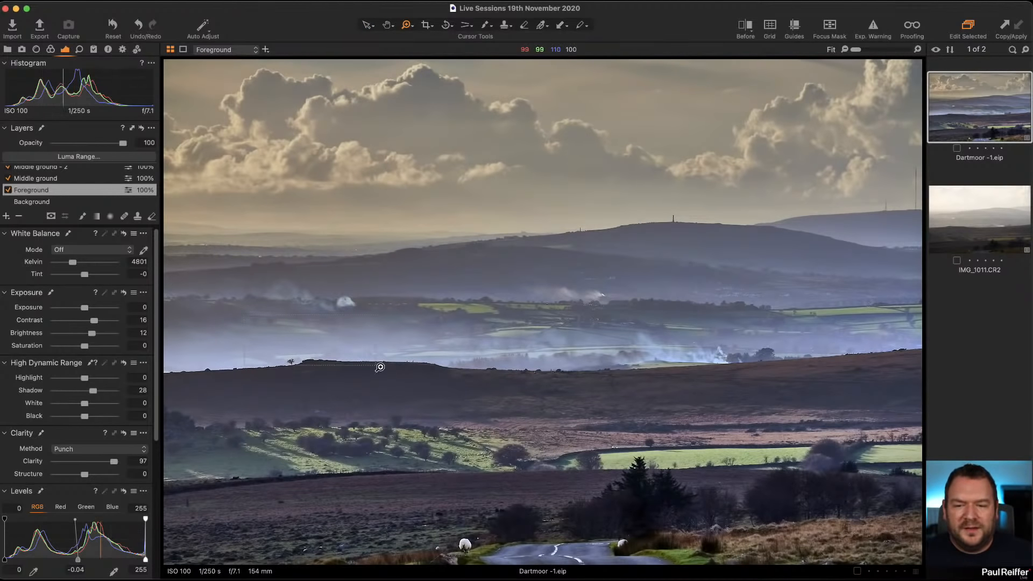
pyautogui.click(249, 371)
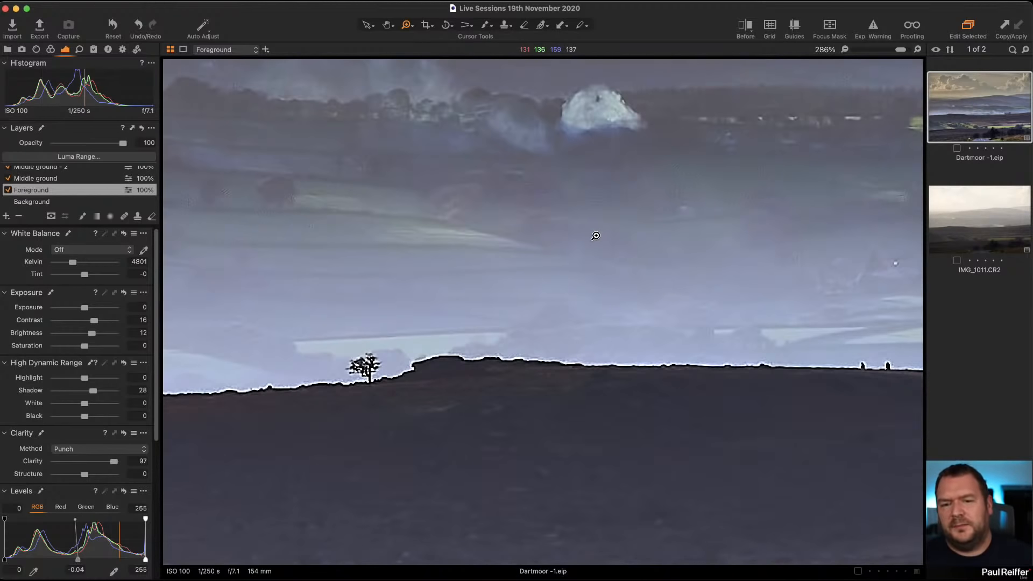
# Compare the raw and edited Dartmoor images at the horizon, returning to the full-image view.
pyautogui.press('Right')
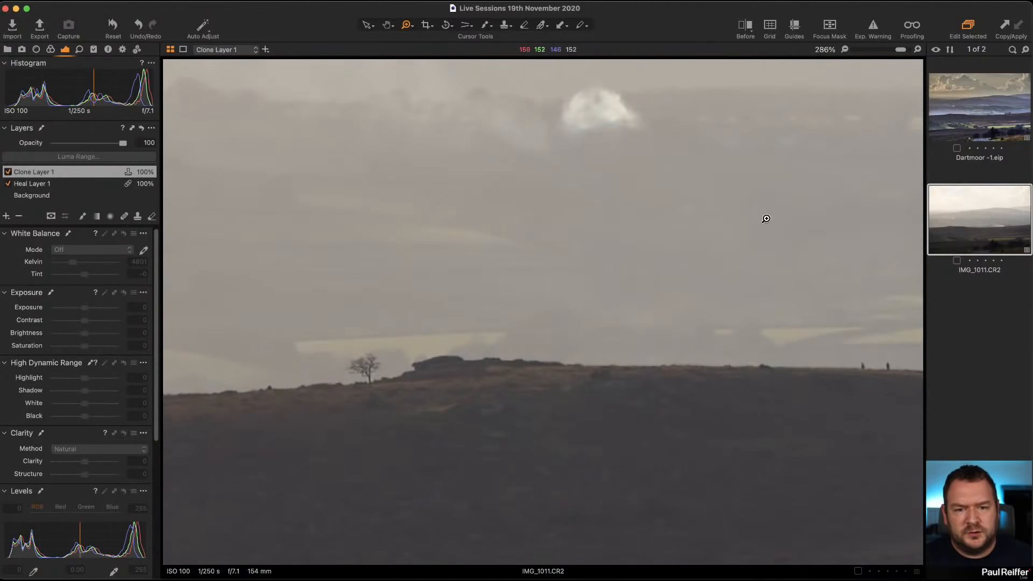
pyautogui.click(986, 122)
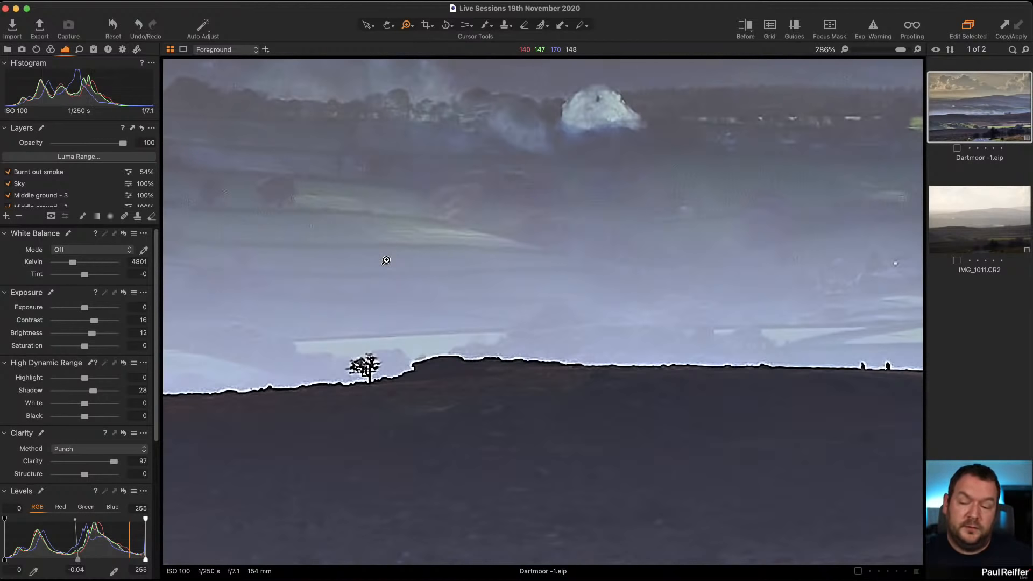
pyautogui.scroll(-2, 63, 194)
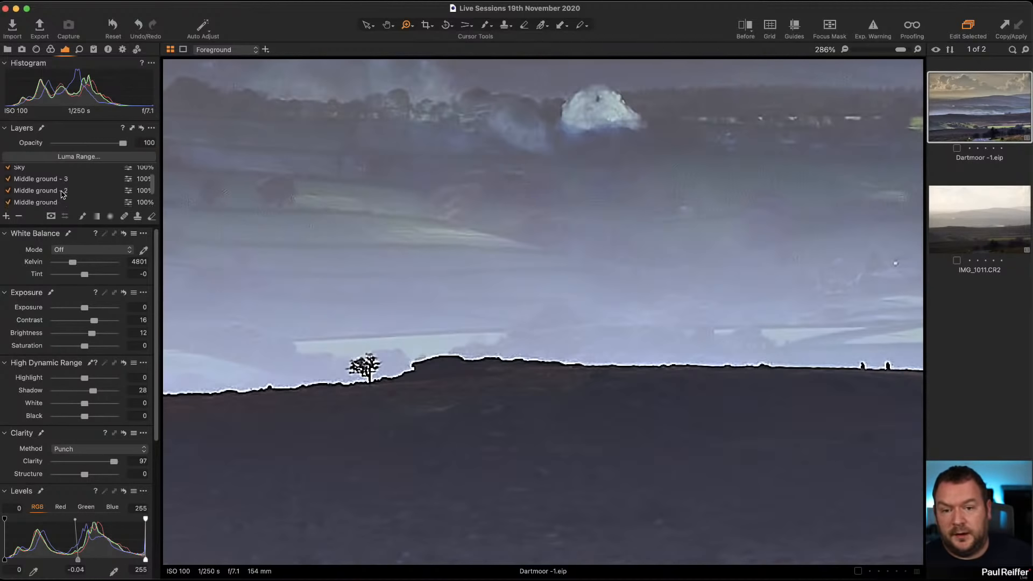
pyautogui.scroll(-2, 63, 195)
pyautogui.doubleClick(465, 352)
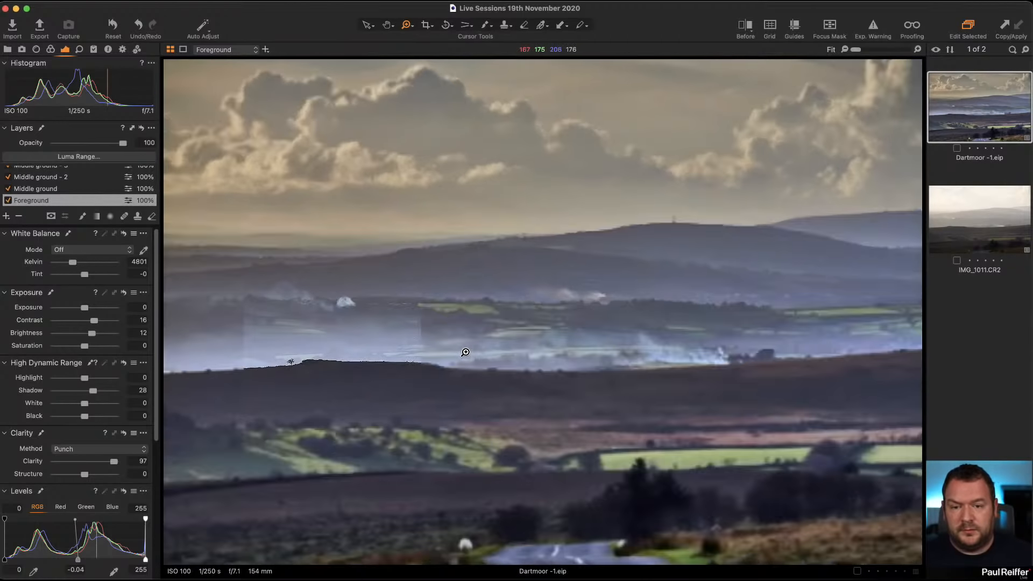
# Display the Foreground layer's mask and review its clarity method options.
pyautogui.press('m')
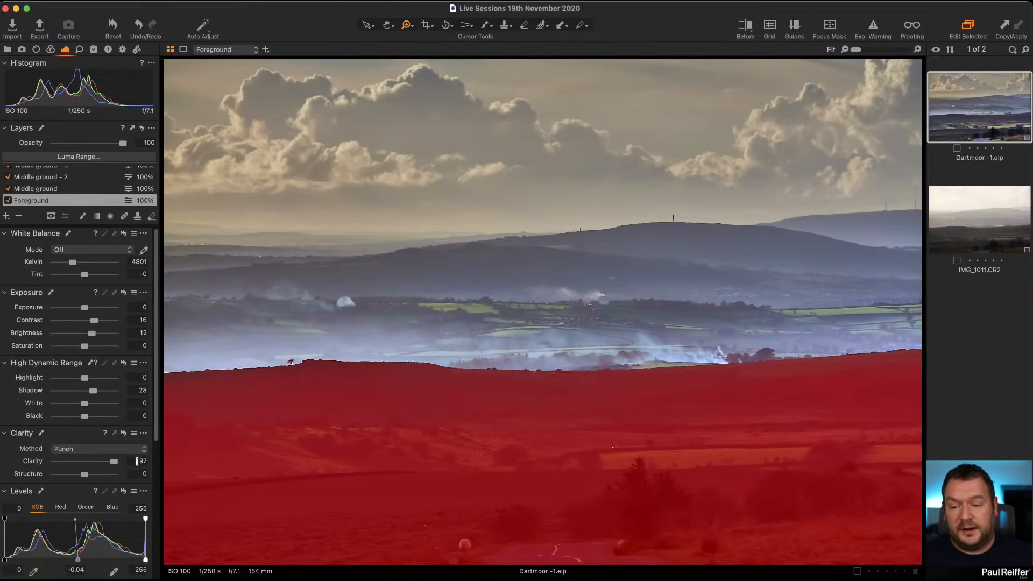
pyautogui.click(115, 448)
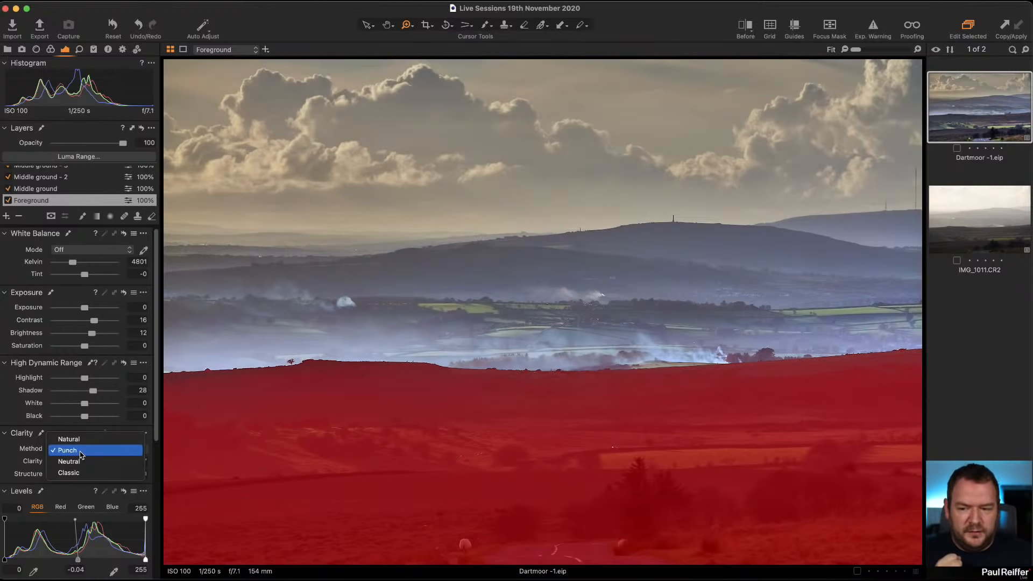
pyautogui.click(25, 458)
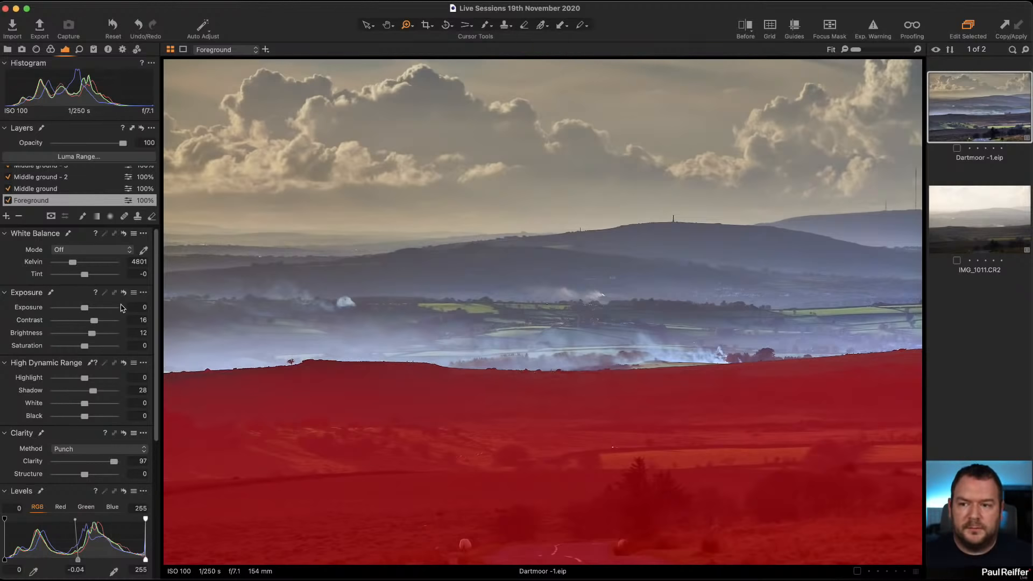
# Inspect the masks and settings of the Middle ground, Middle ground - 2, Middle ground - 3, Sky and Burnt out smoke layers.
pyautogui.click(61, 189)
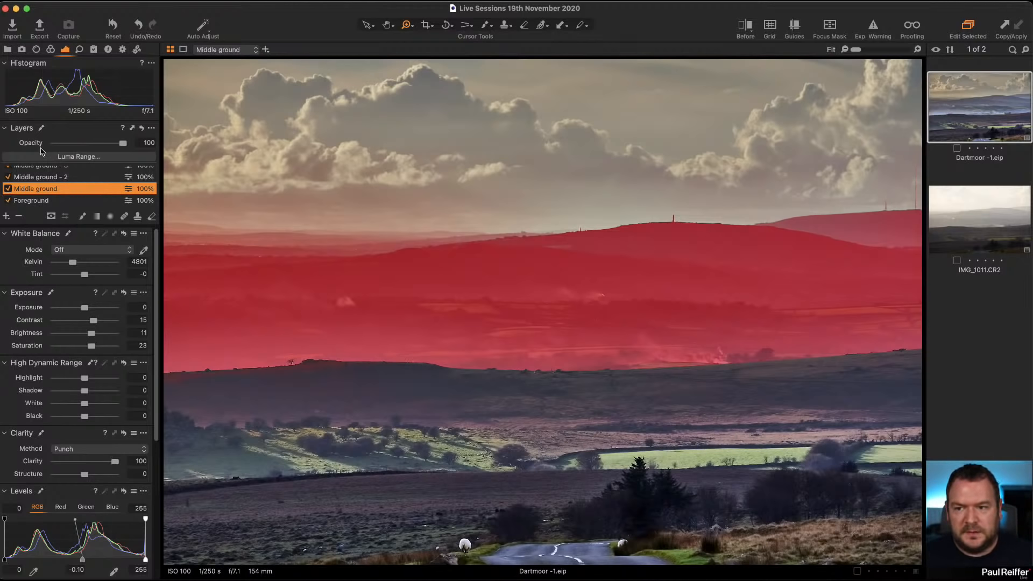
pyautogui.click(70, 177)
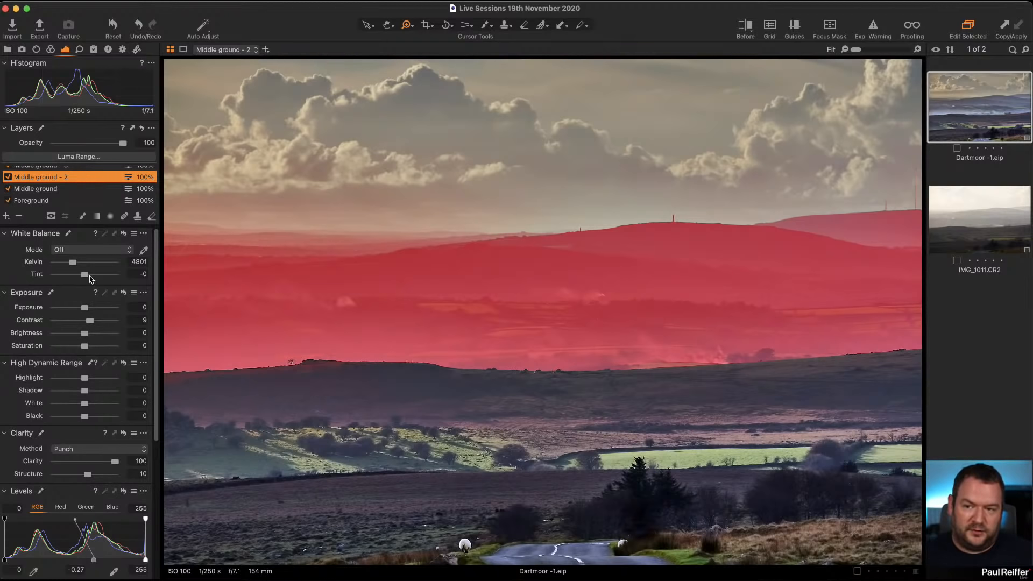
pyautogui.scroll(3, 83, 200)
pyautogui.click(64, 191)
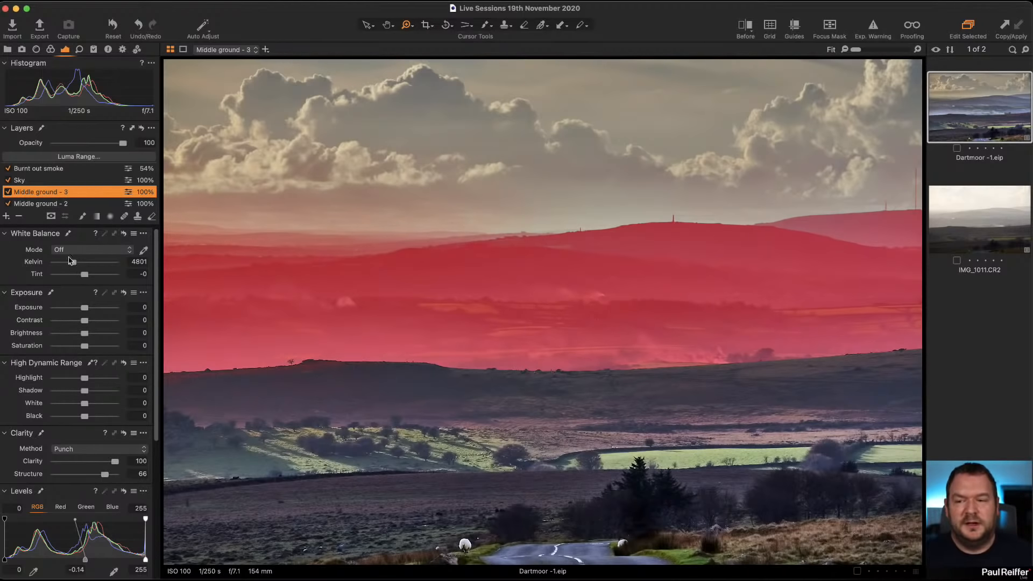
pyautogui.click(69, 183)
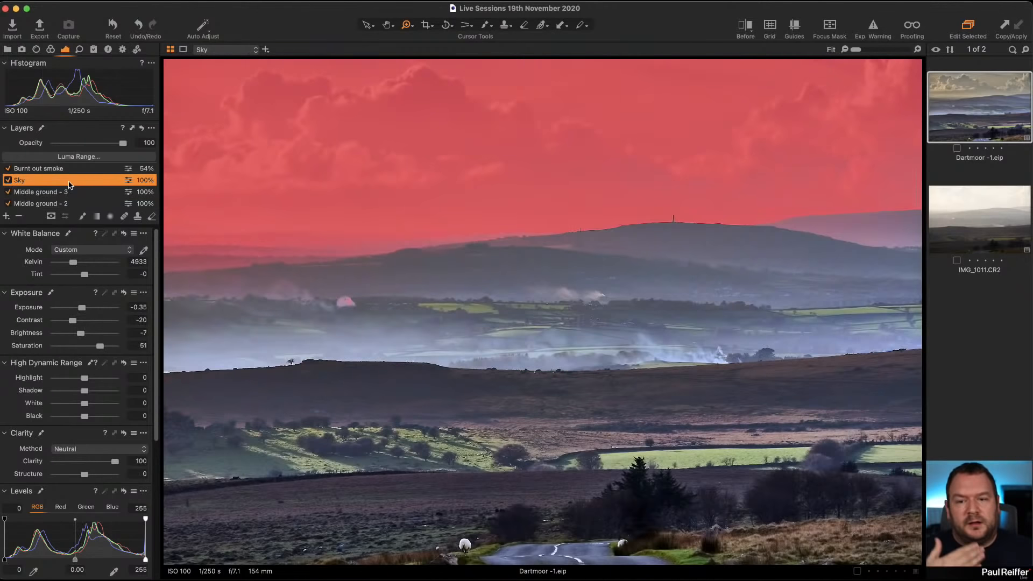
pyautogui.scroll(1, 69, 185)
pyautogui.click(44, 171)
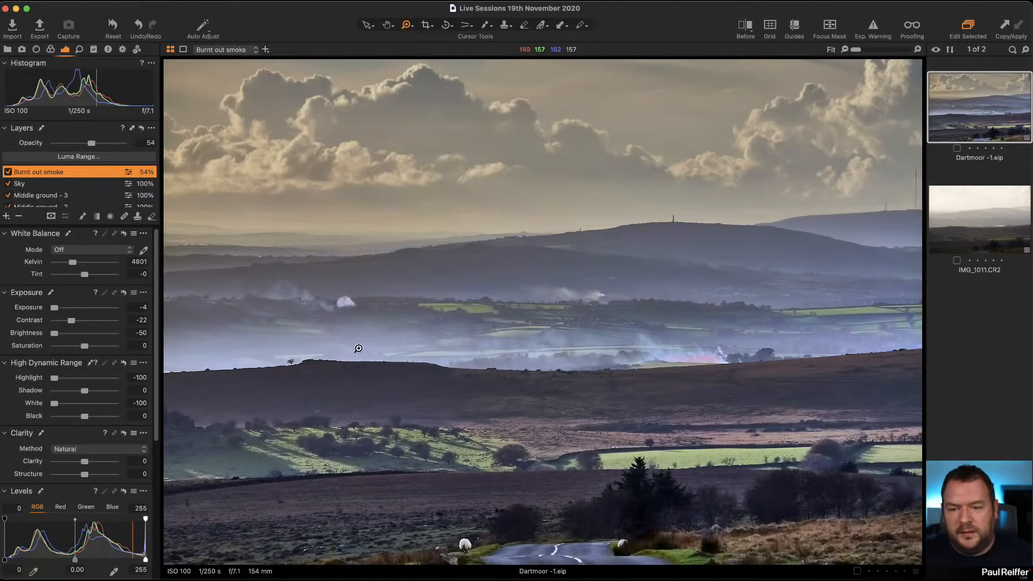
# Zoom into the smoke along the horizon to examine the Burnt out smoke layer's mask, then fit the view.
pyautogui.moveTo(358, 348); pyautogui.dragTo(456, 378)
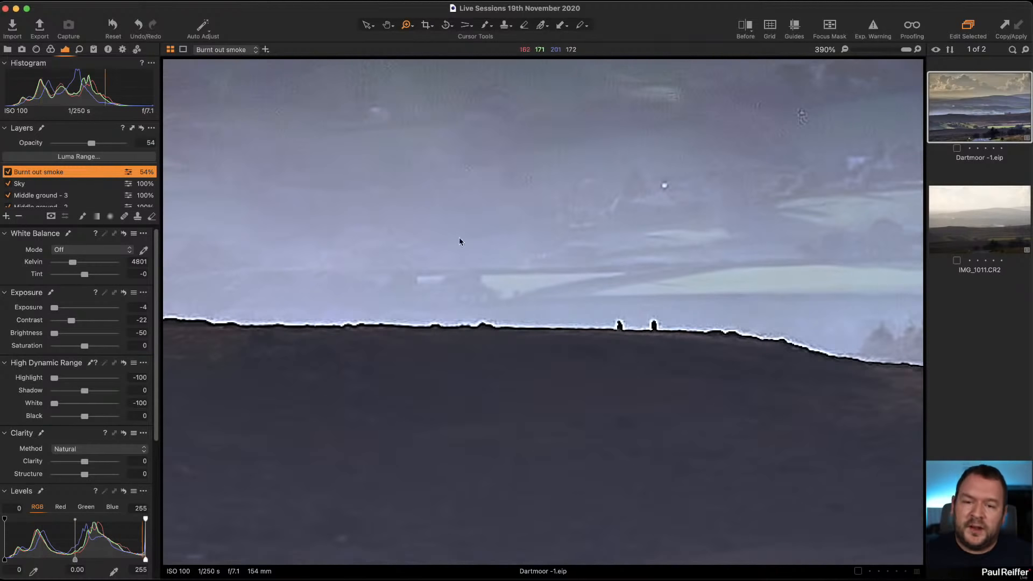
pyautogui.moveTo(456, 214); pyautogui.dragTo(623, 388)
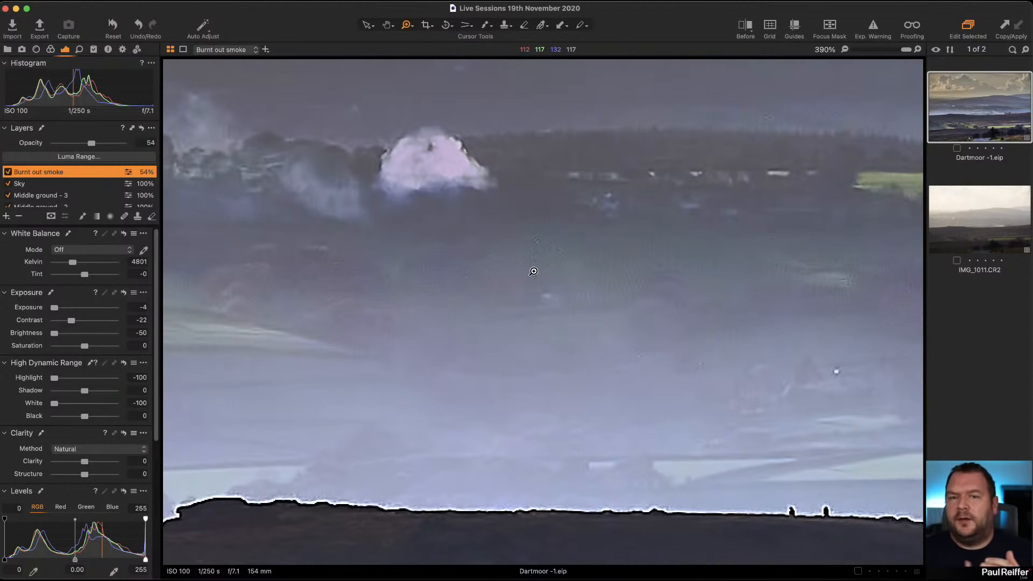
pyautogui.keyDown('alt'); pyautogui.click(549, 241); pyautogui.keyUp('alt')
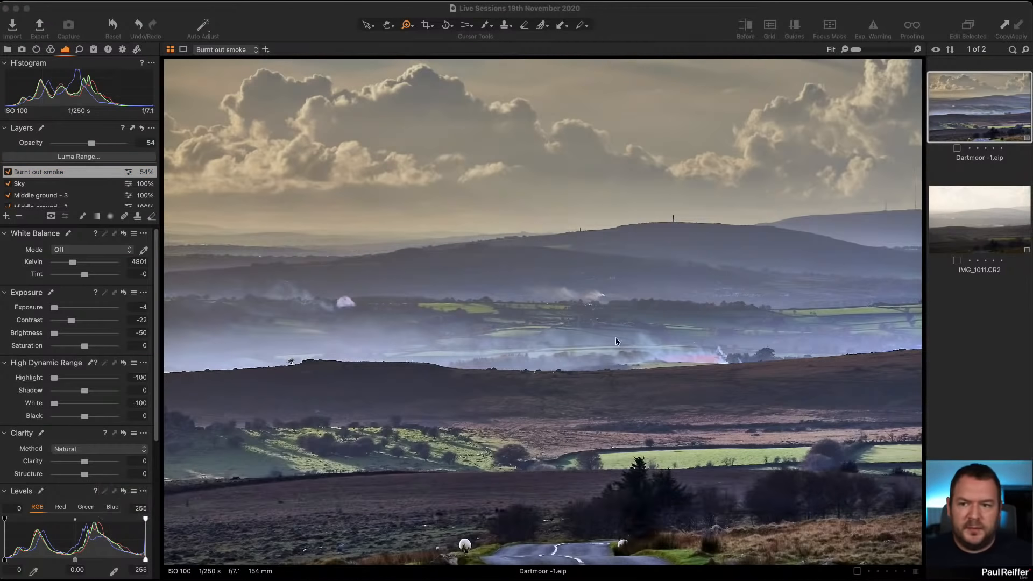
# Rename the clone layer on IMG_1011 as Rename.
pyautogui.click(984, 215)
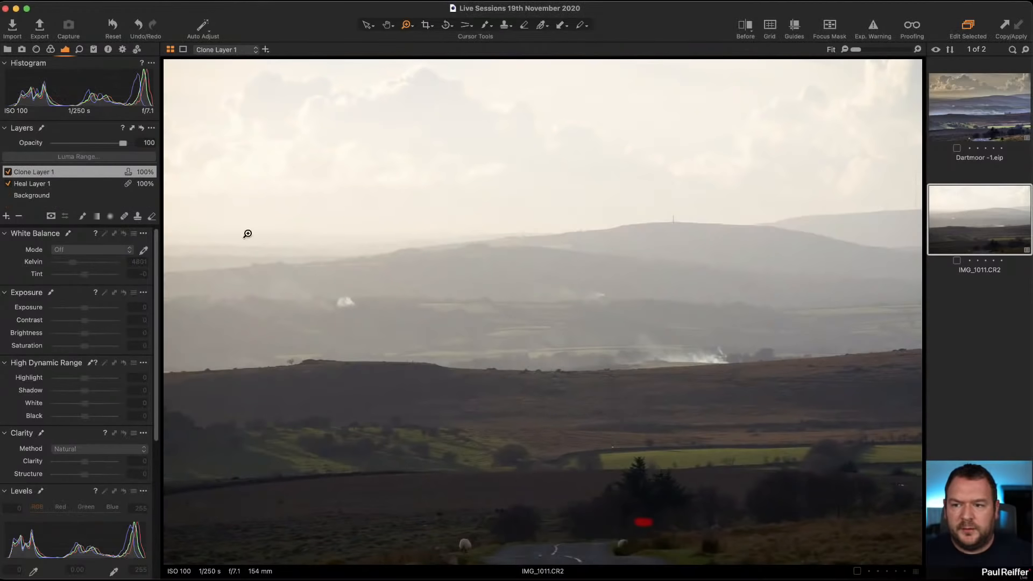
pyautogui.doubleClick(33, 173)
pyautogui.write('Rename')
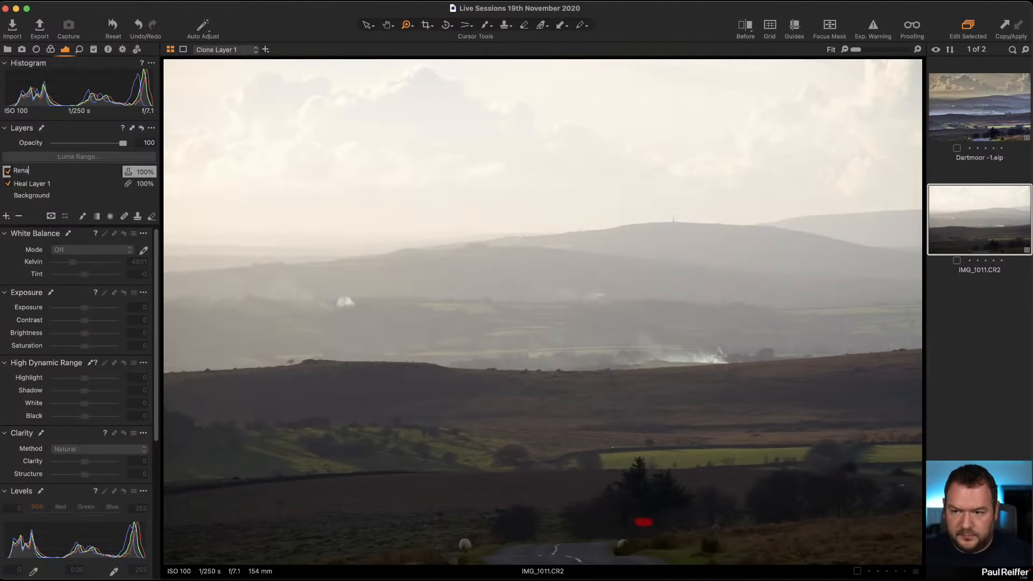
pyautogui.press('Return')
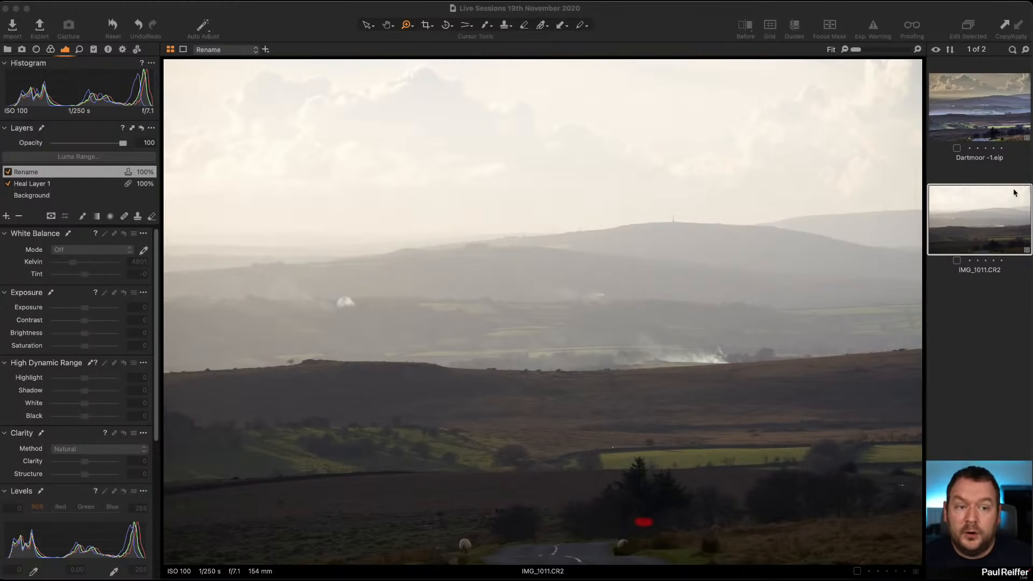
# Rename IMG_1011's clone layer as Clone and select the heal and clone layers in turn.
pyautogui.click(971, 107)
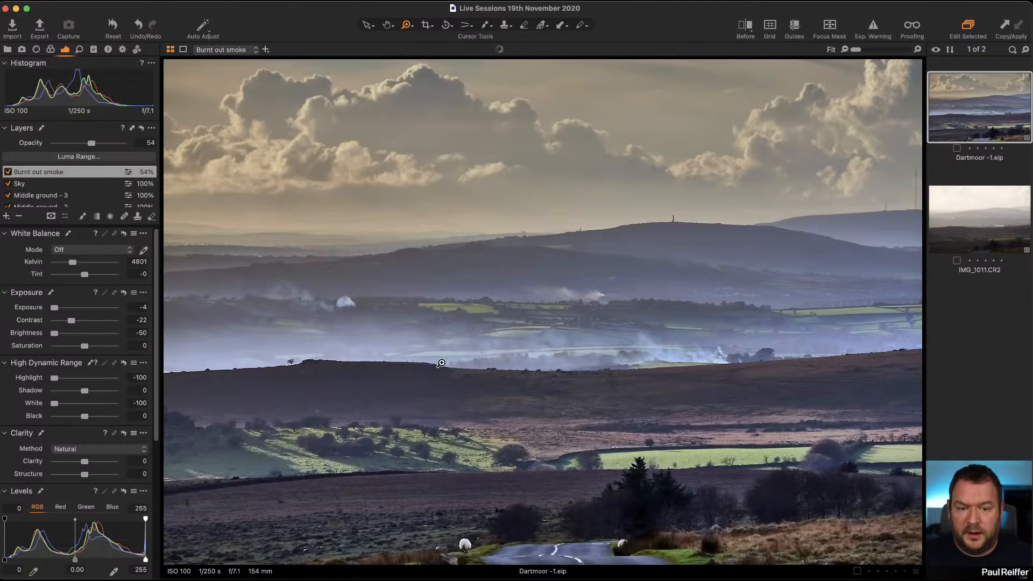
pyautogui.click(974, 245)
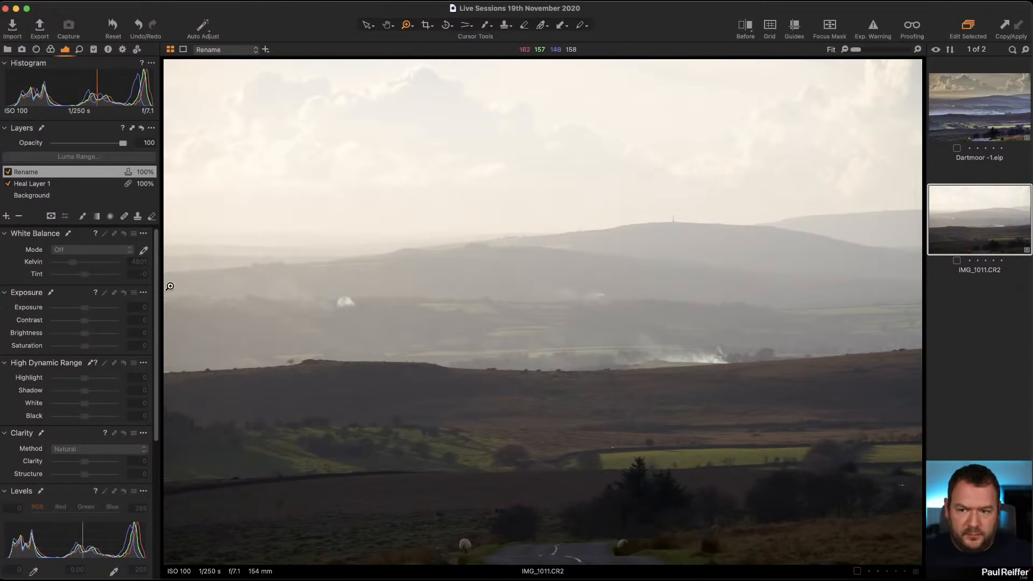
pyautogui.doubleClick(25, 172)
pyautogui.write('Clone')
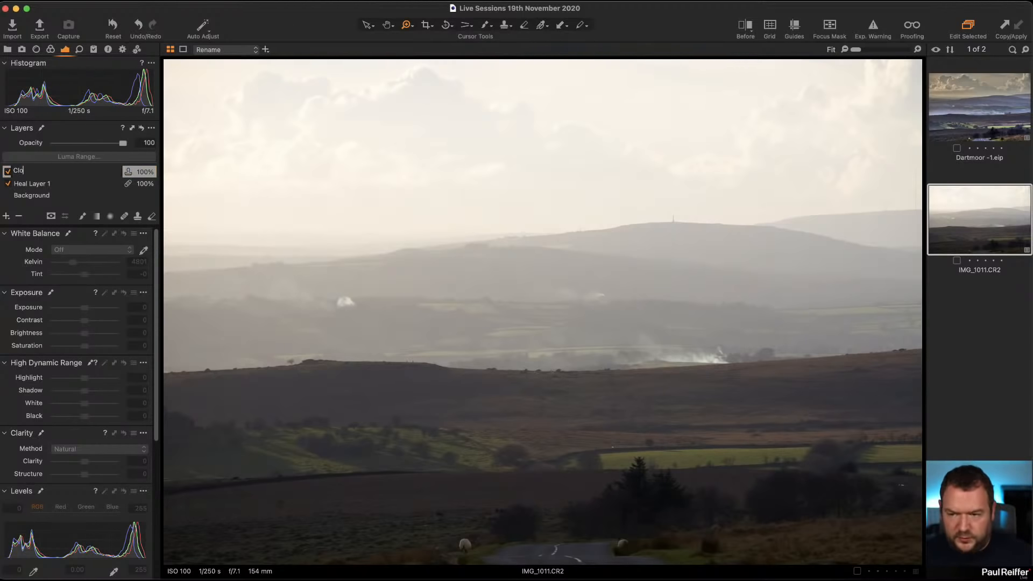
pyautogui.press('Return')
pyautogui.click(23, 183)
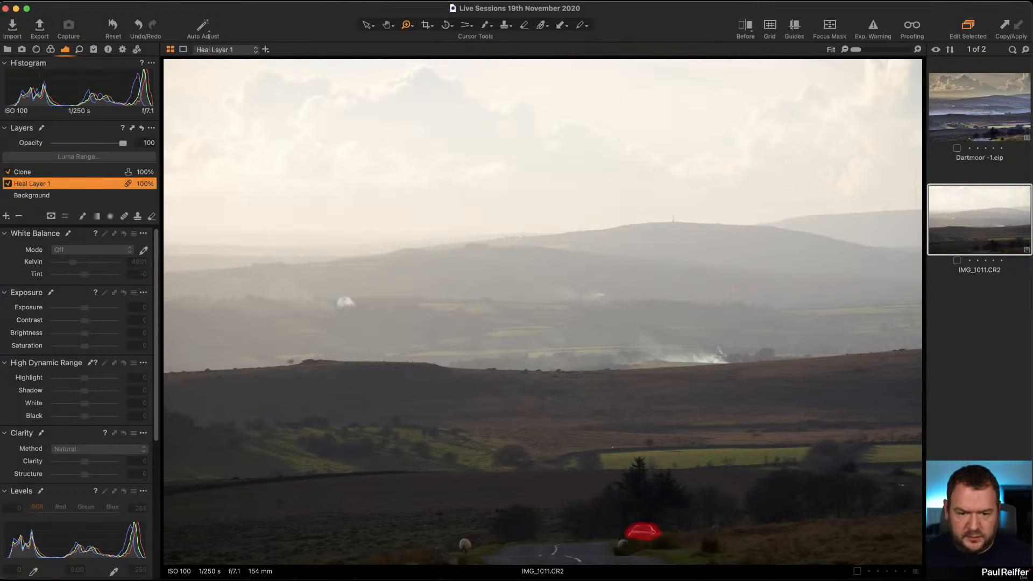
pyautogui.click(23, 172)
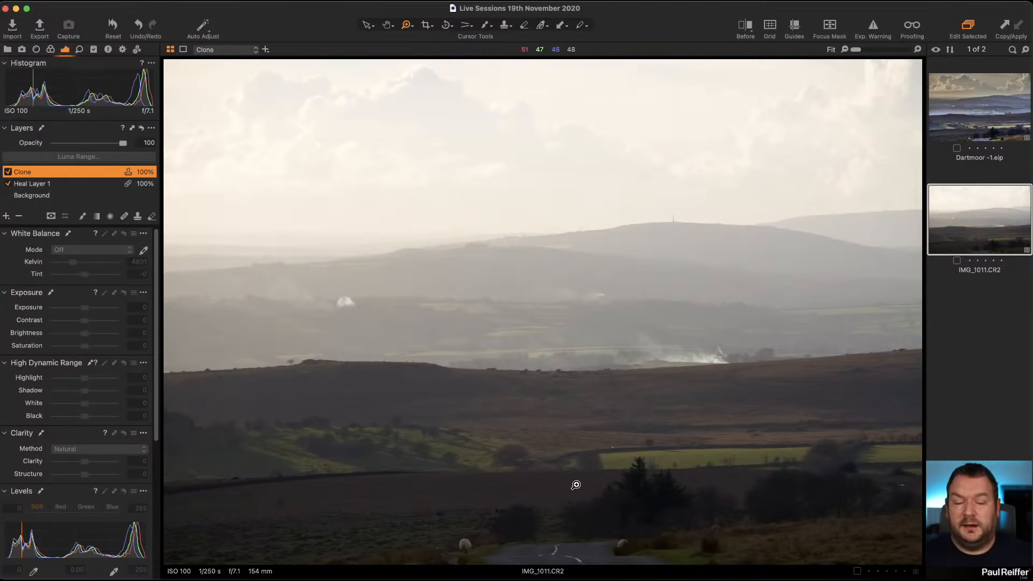
# Inspect the road area close up, then review the lens profile list and the image's camera and exposure metadata.
pyautogui.moveTo(571, 480); pyautogui.dragTo(695, 557)
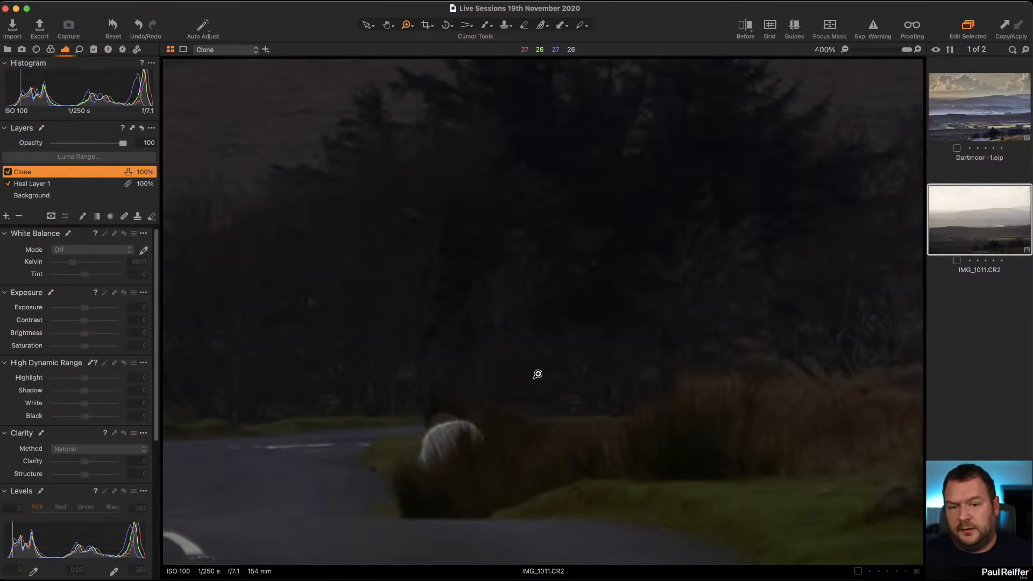
pyautogui.press('super+0')
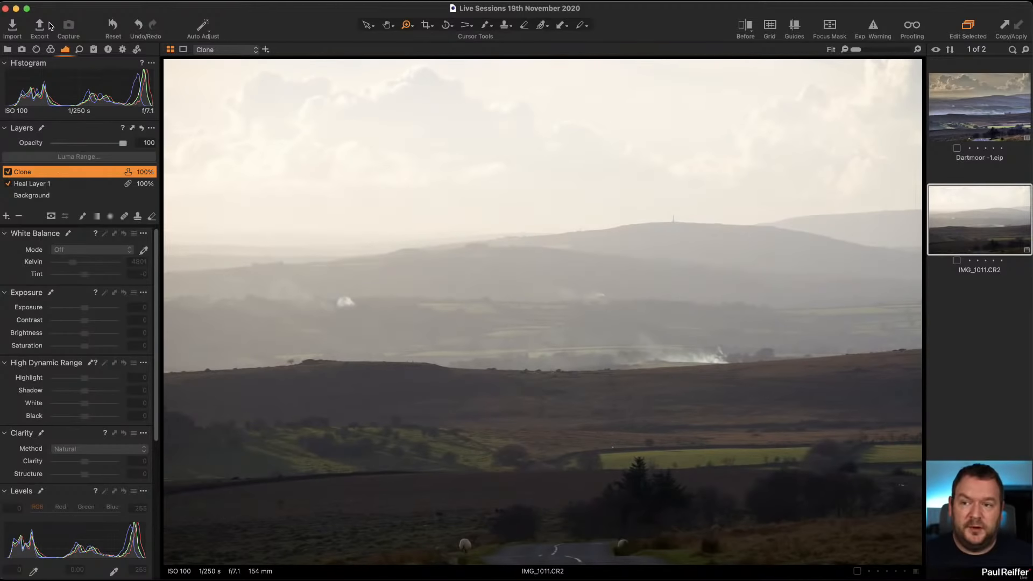
pyautogui.click(51, 50)
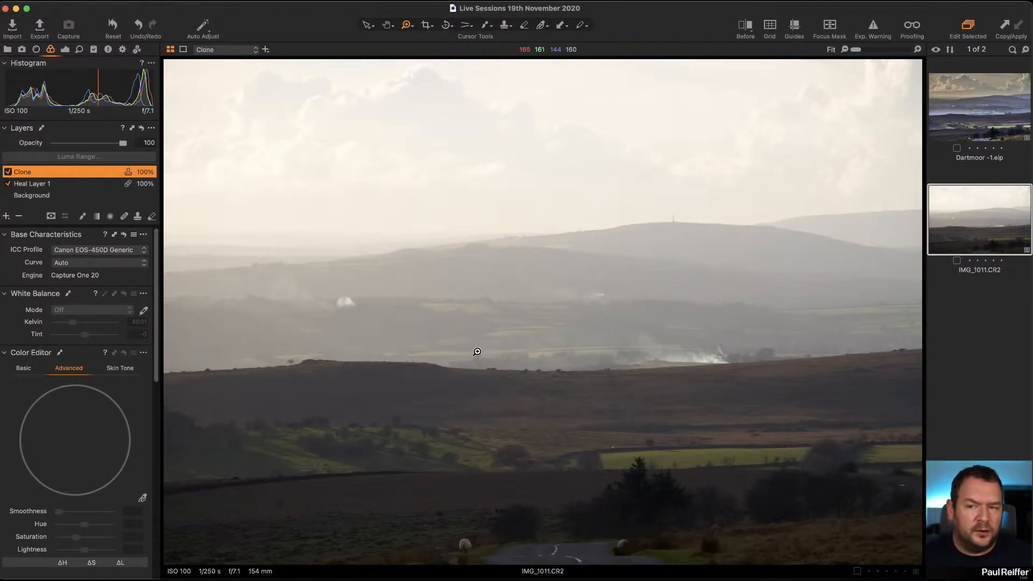
pyautogui.click(36, 49)
pyautogui.click(78, 94)
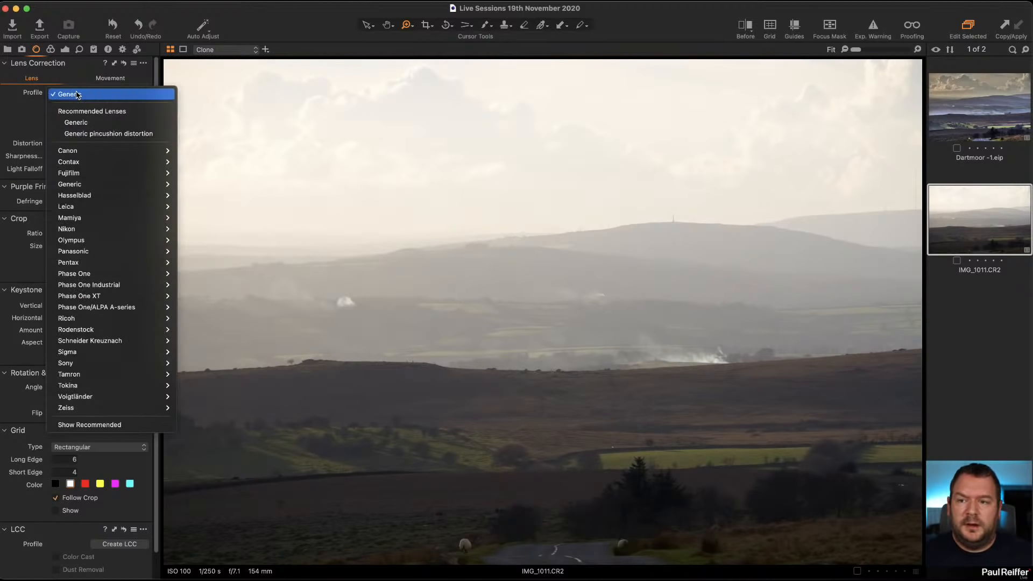
pyautogui.click(78, 94)
pyautogui.click(108, 49)
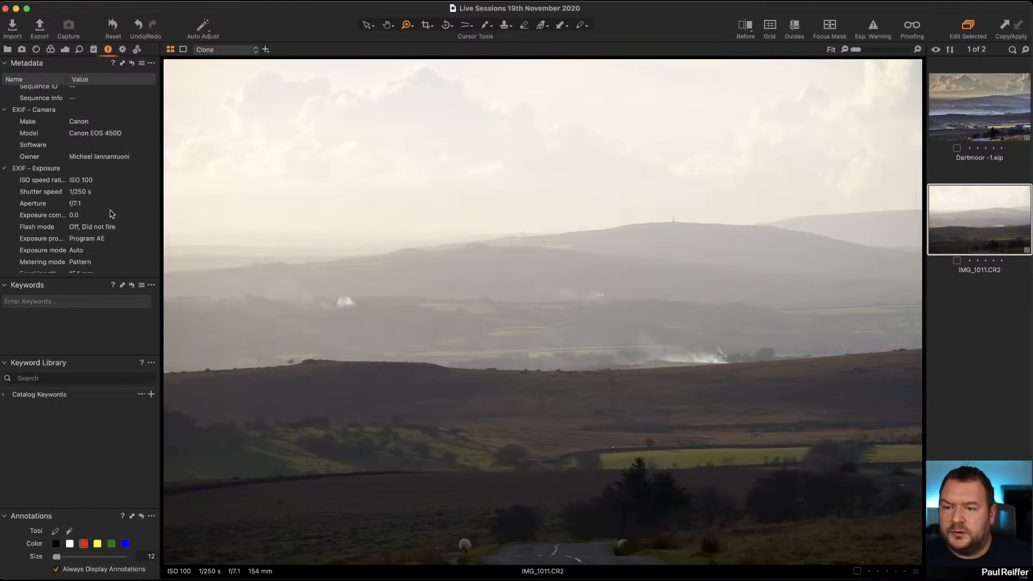
pyautogui.scroll(-3, 111, 214)
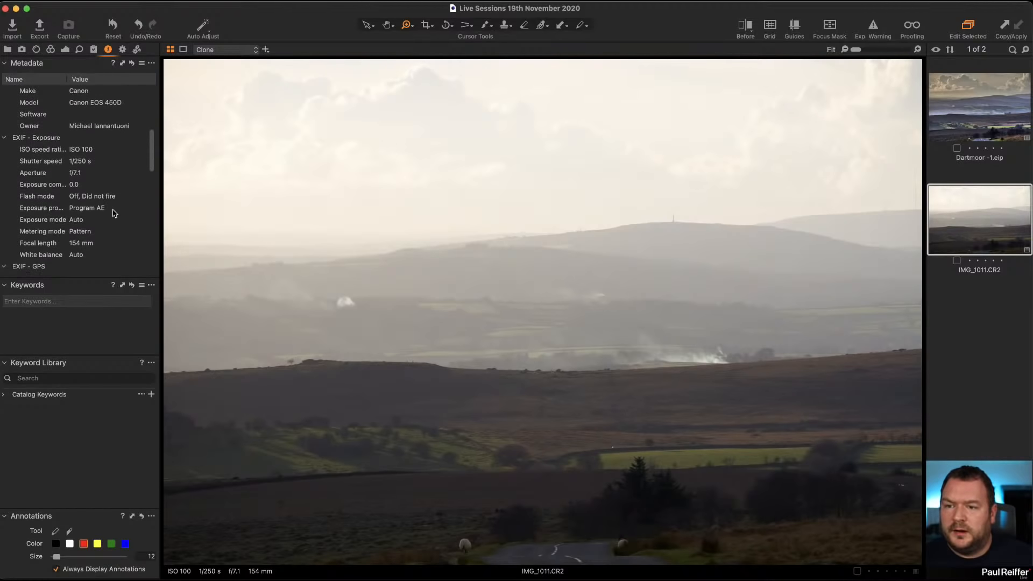
pyautogui.scroll(-10, 113, 213)
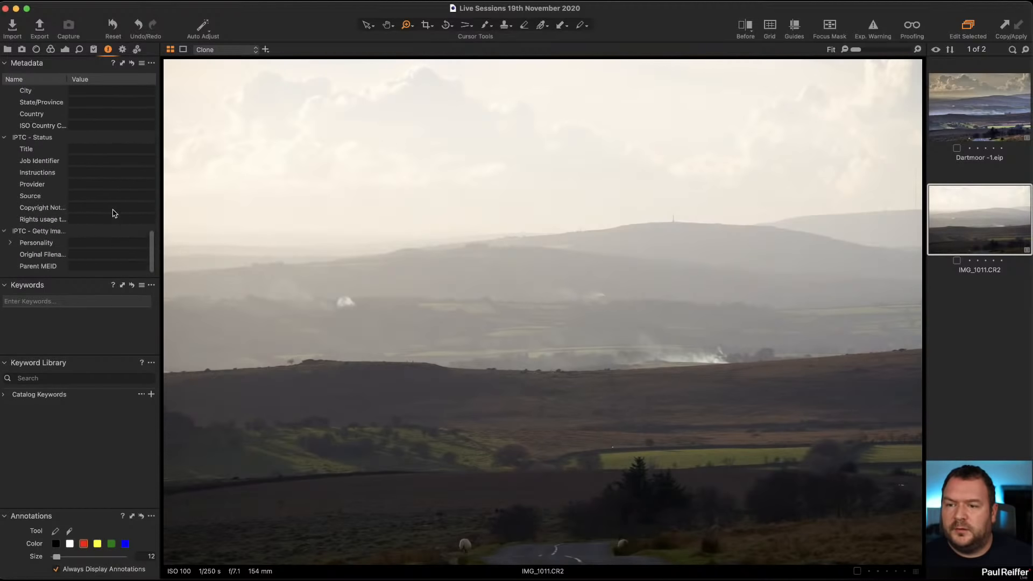
pyautogui.scroll(13, 113, 213)
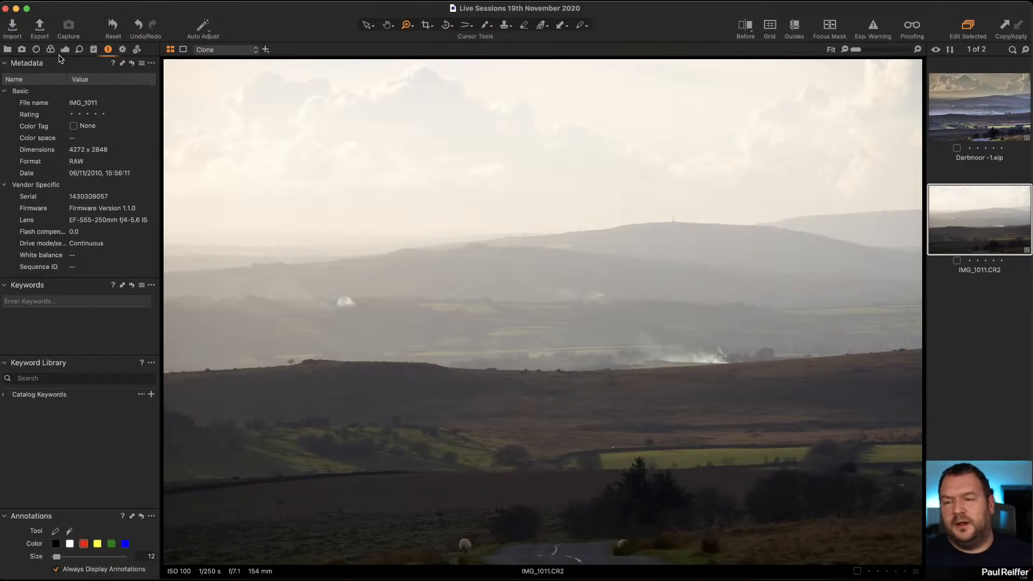
# Apply the Generic lens profile with Chromatic Aberration correction and check the horizon edge close up.
pyautogui.click(36, 50)
pyautogui.click(91, 94)
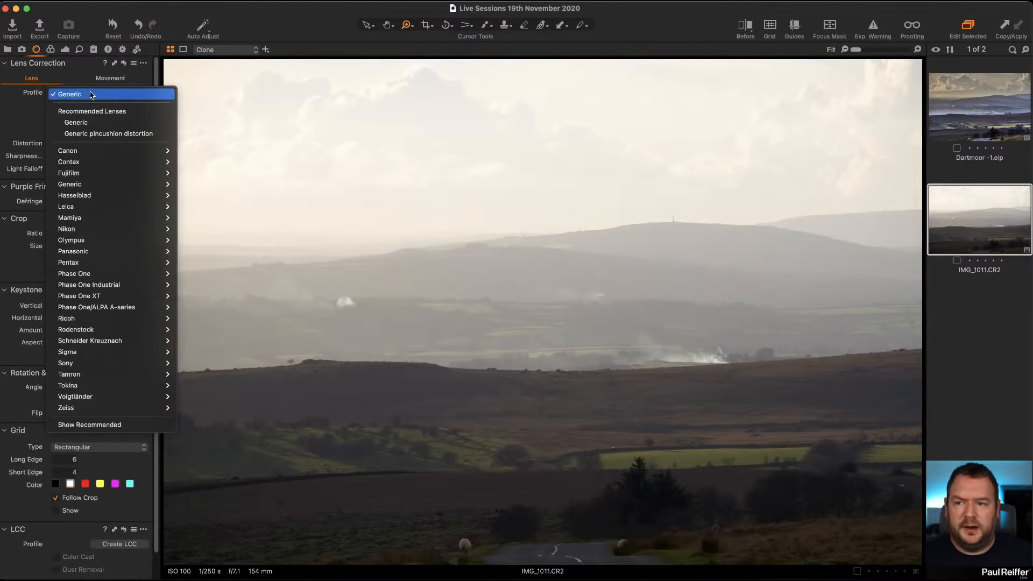
pyautogui.click(133, 122)
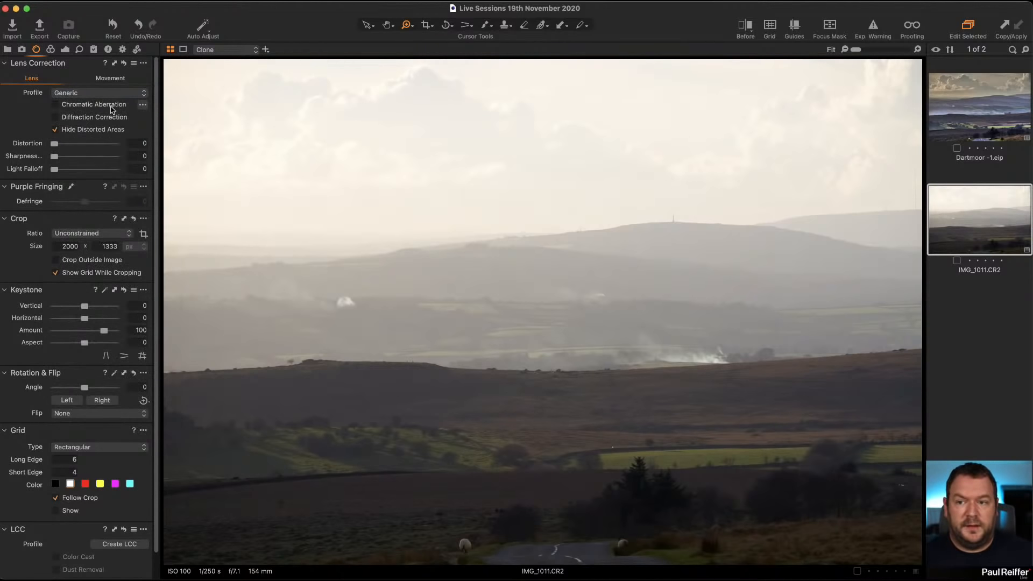
pyautogui.click(128, 105)
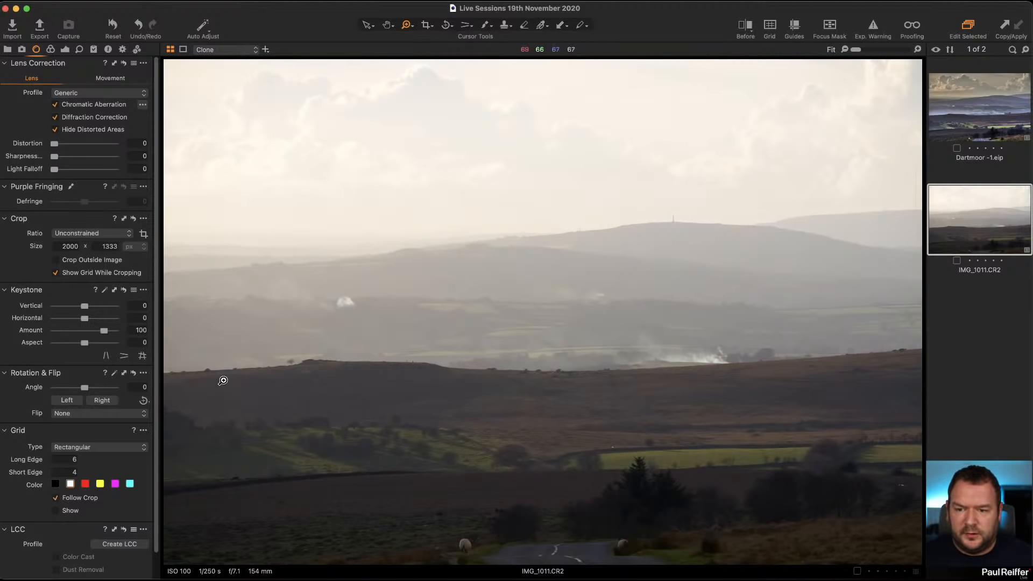
pyautogui.click(211, 368)
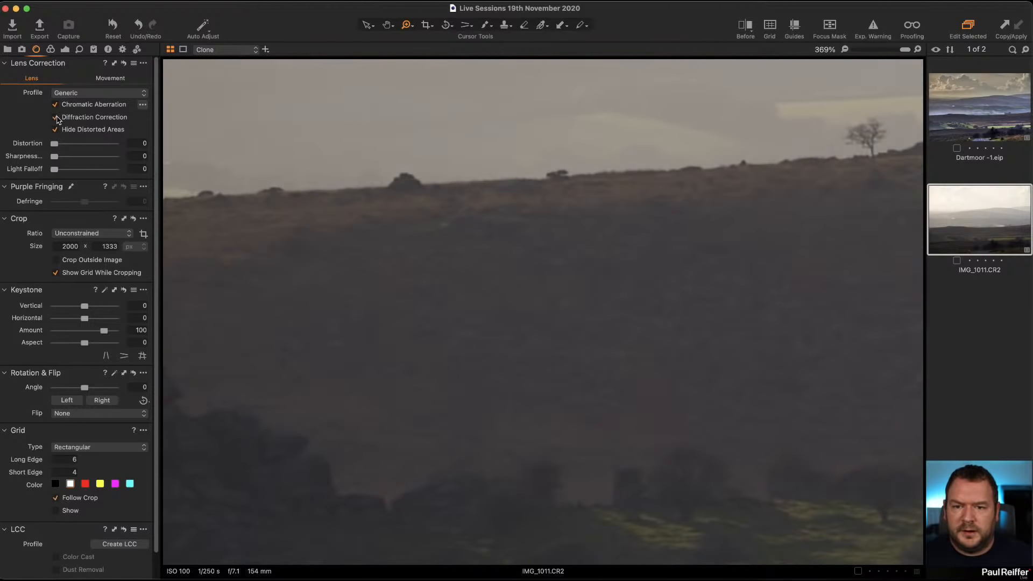
pyautogui.click(479, 249)
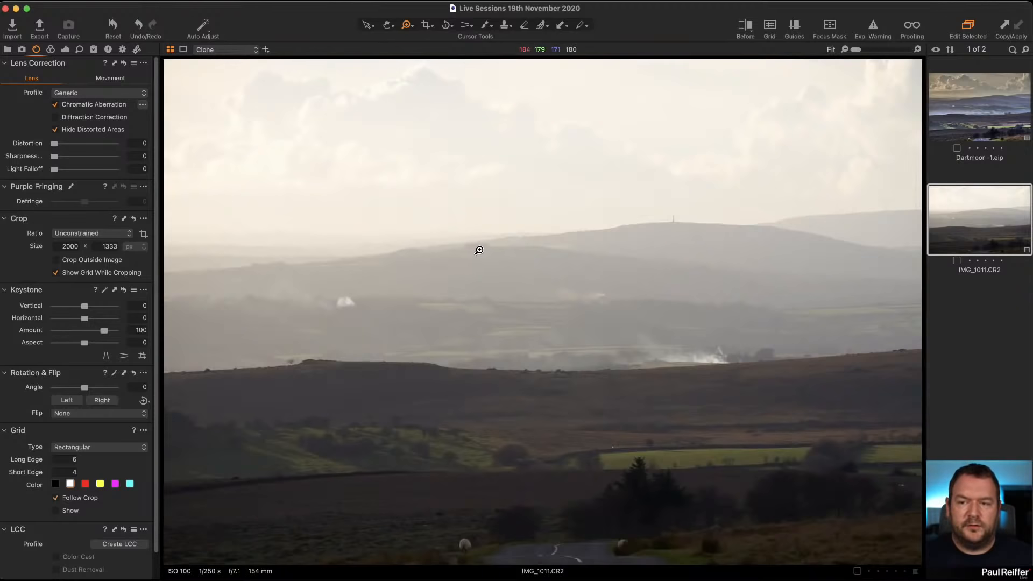
# Set the base characteristics curve to Linear Response.
pyautogui.click(50, 49)
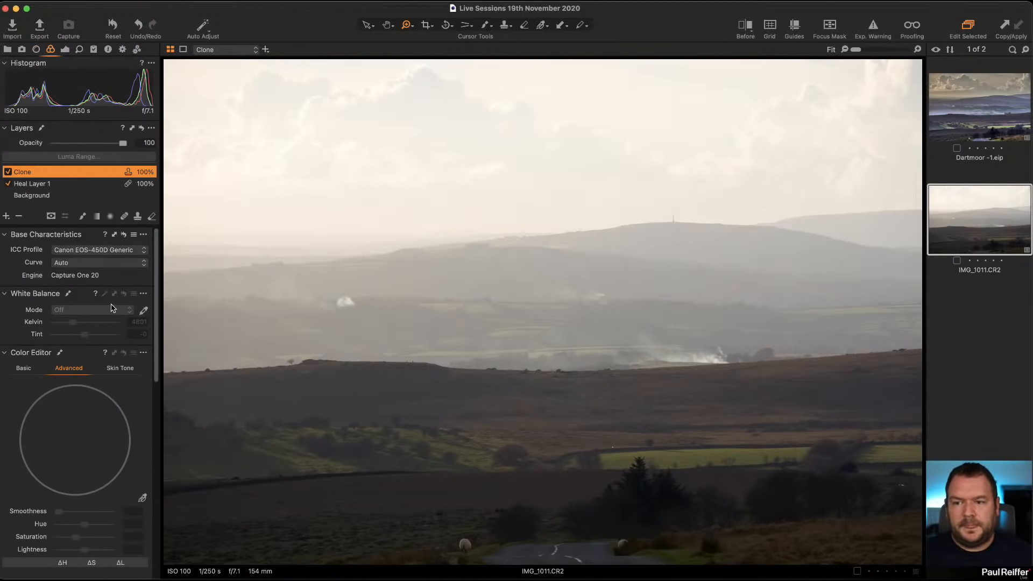
pyautogui.click(101, 263)
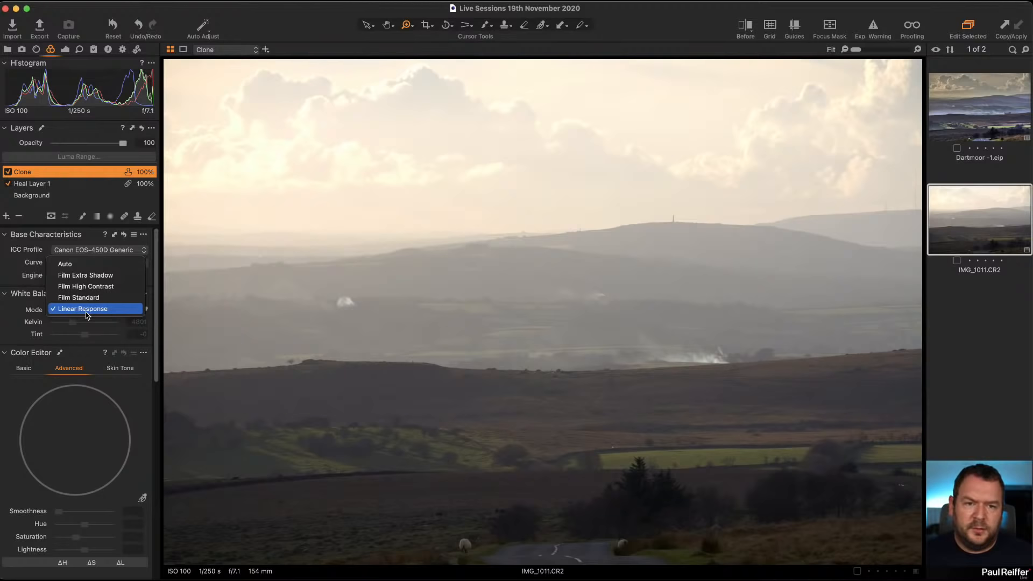
pyautogui.click(86, 312)
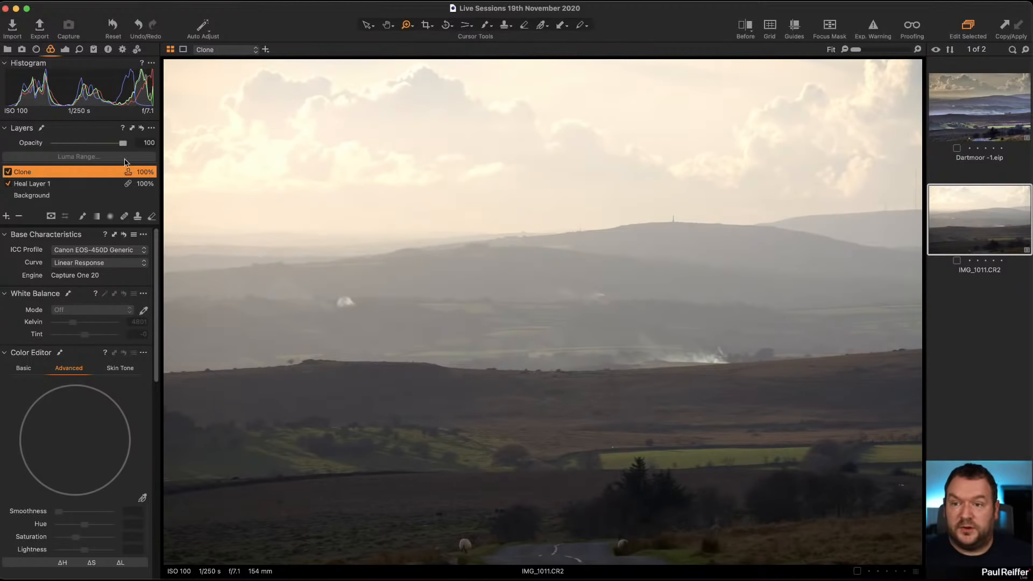
# Select the Background layer and lower its exposure to -0.71.
pyautogui.click(66, 51)
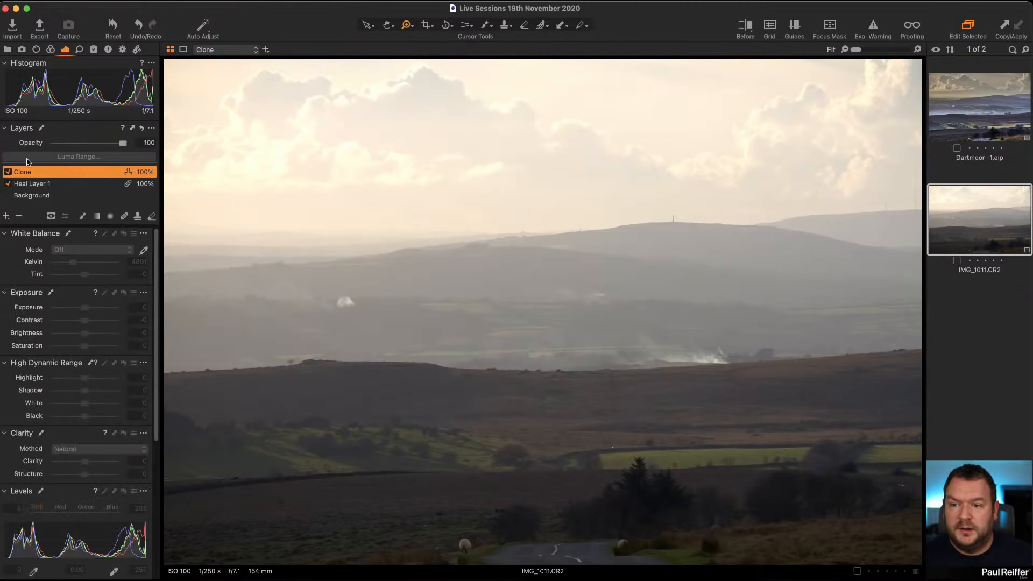
pyautogui.click(39, 196)
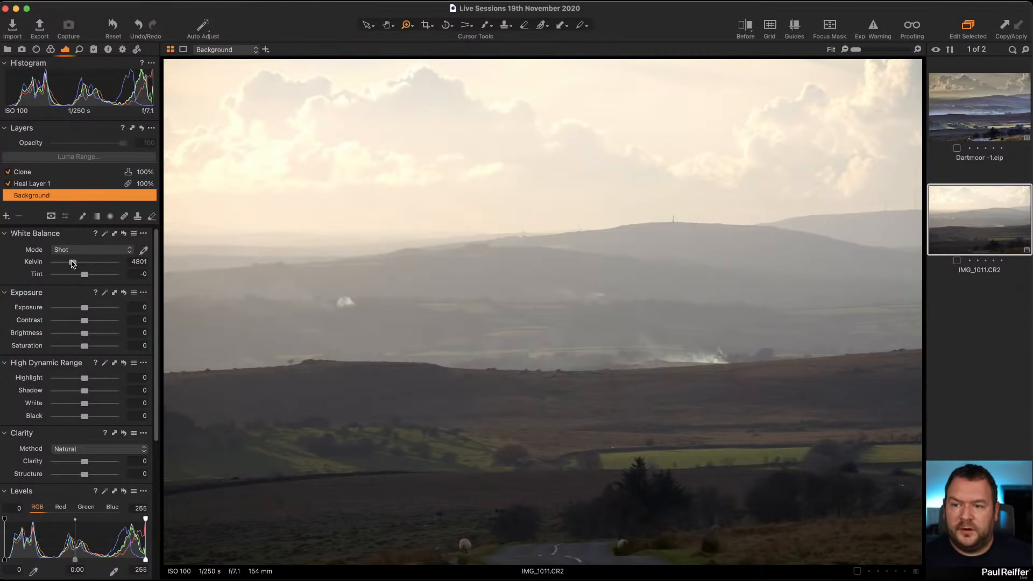
pyautogui.moveTo(85, 308); pyautogui.dragTo(79, 307)
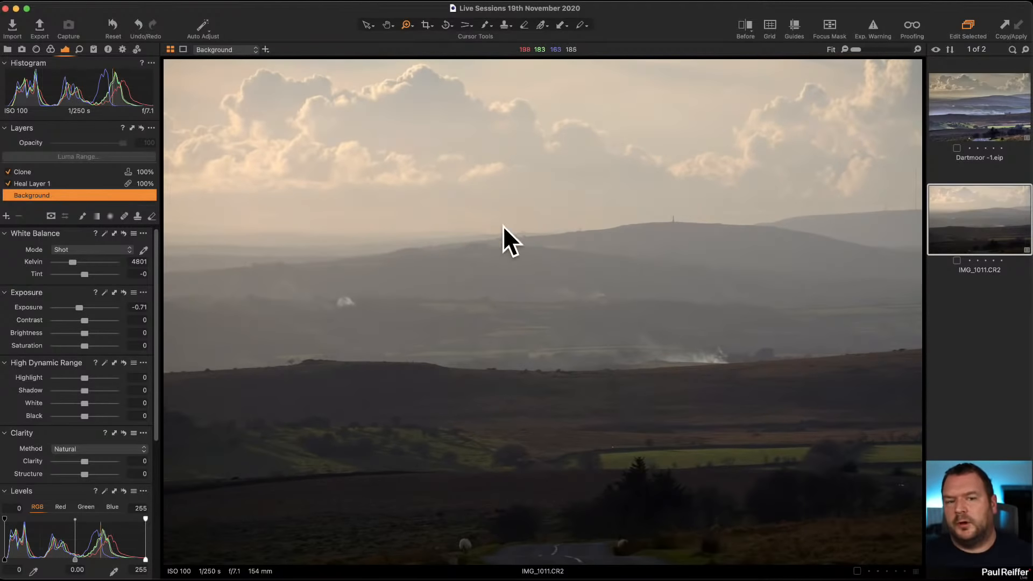
# Check the Background's curve setting and return to the exposure adjustments.
pyautogui.click(50, 50)
pyautogui.click(97, 266)
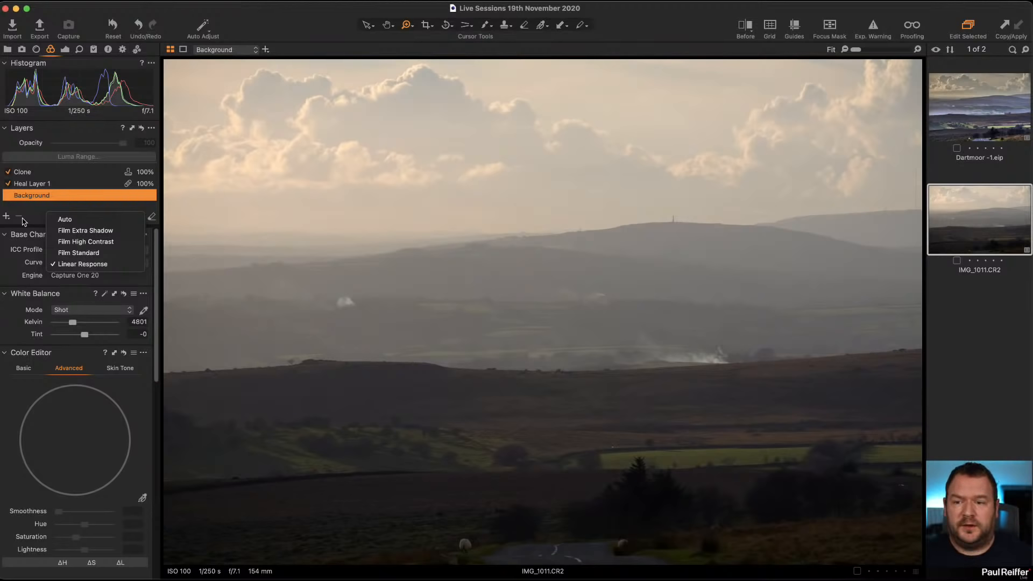
pyautogui.click(21, 263)
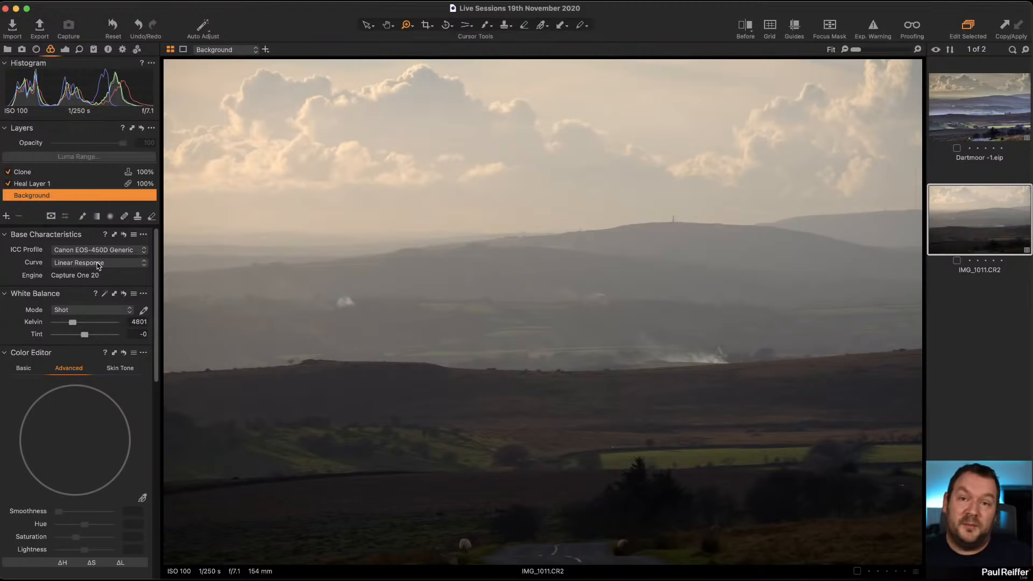
pyautogui.click(65, 49)
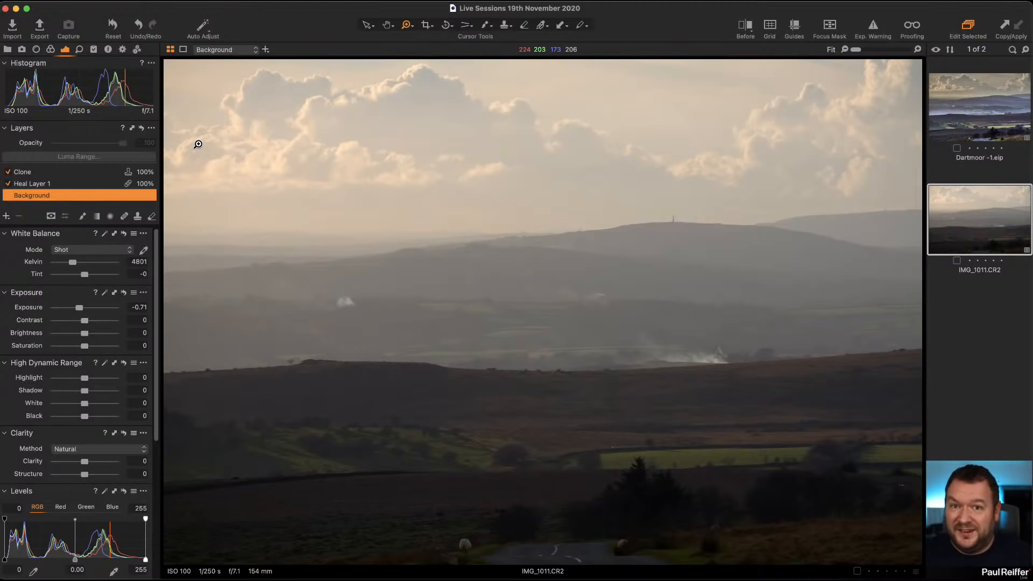
# Open the before/after split view, and raise the Background layer's exposure to -0.37.
pyautogui.click(746, 32)
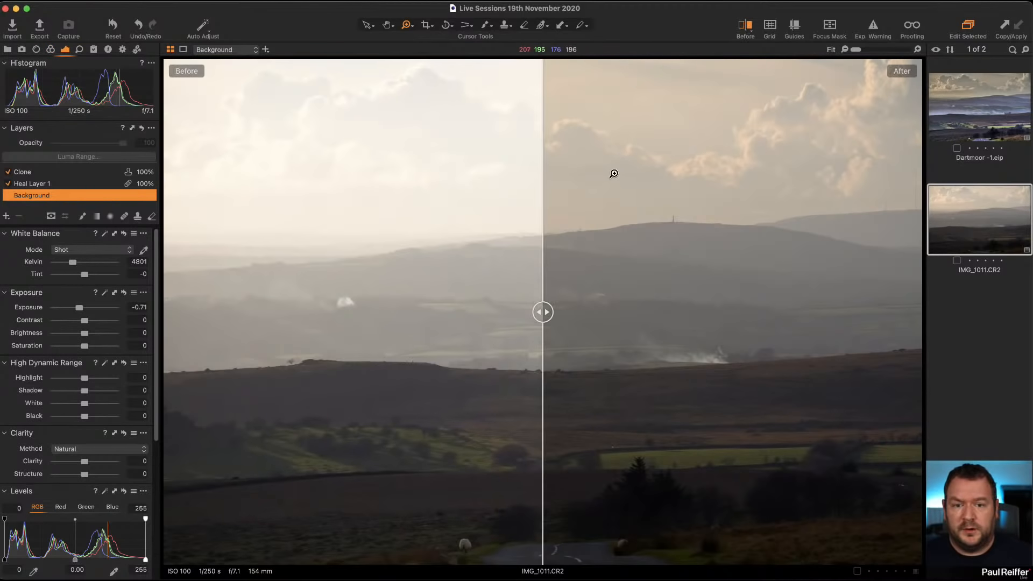
pyautogui.moveTo(543, 311); pyautogui.dragTo(118, 327)
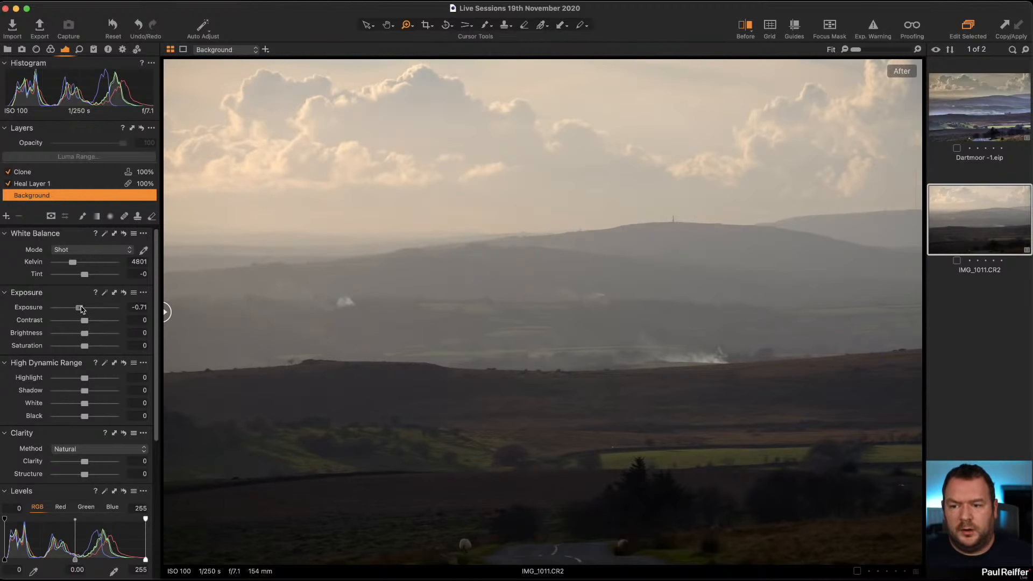
pyautogui.moveTo(81, 309); pyautogui.dragTo(81, 308)
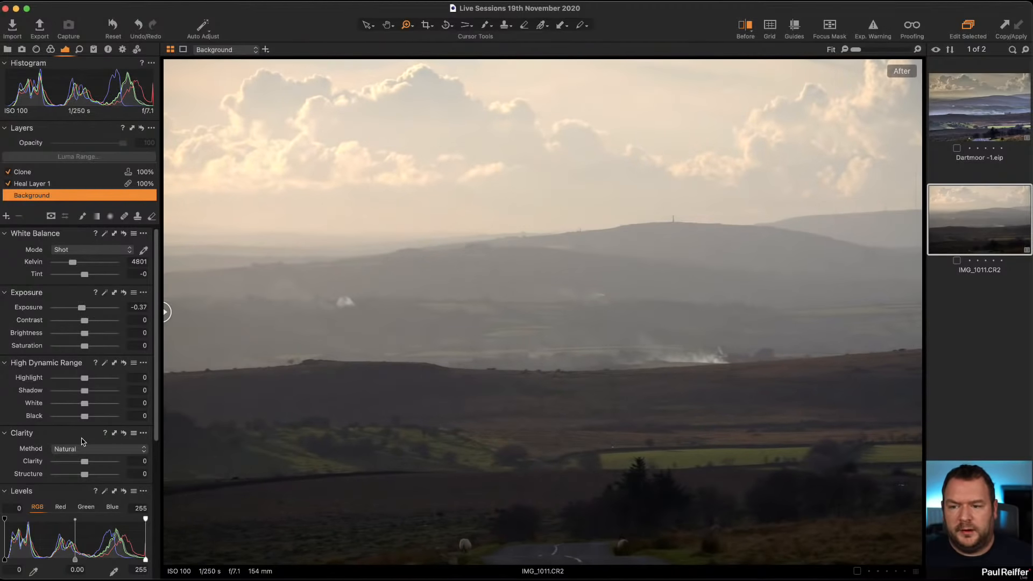
# Add an adjustment layer with a linear gradient mask over the sky and rename it Sky.
pyautogui.click(98, 217)
pyautogui.moveTo(525, 203); pyautogui.dragTo(529, 464)
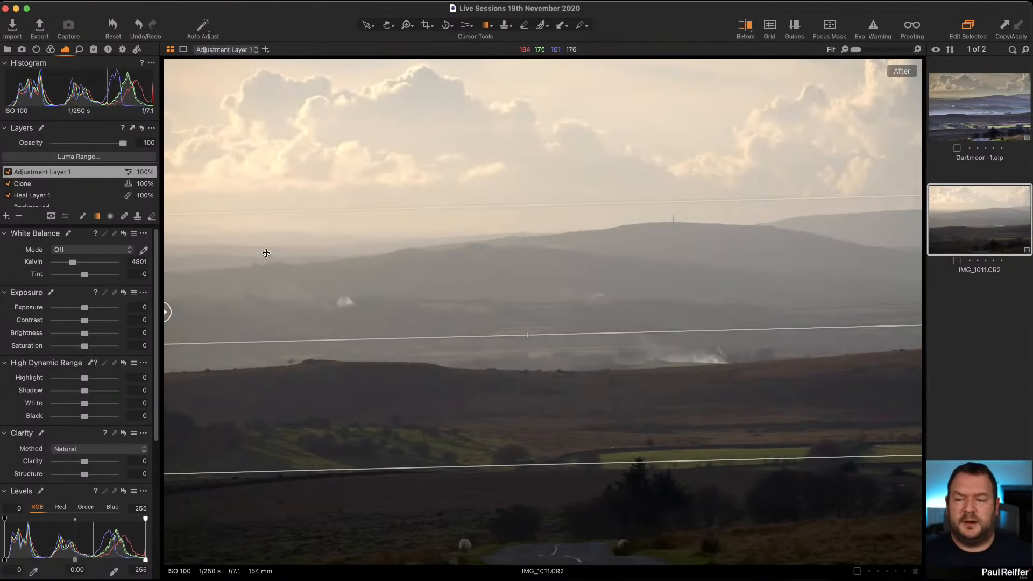
pyautogui.doubleClick(43, 172)
pyautogui.write('Sky')
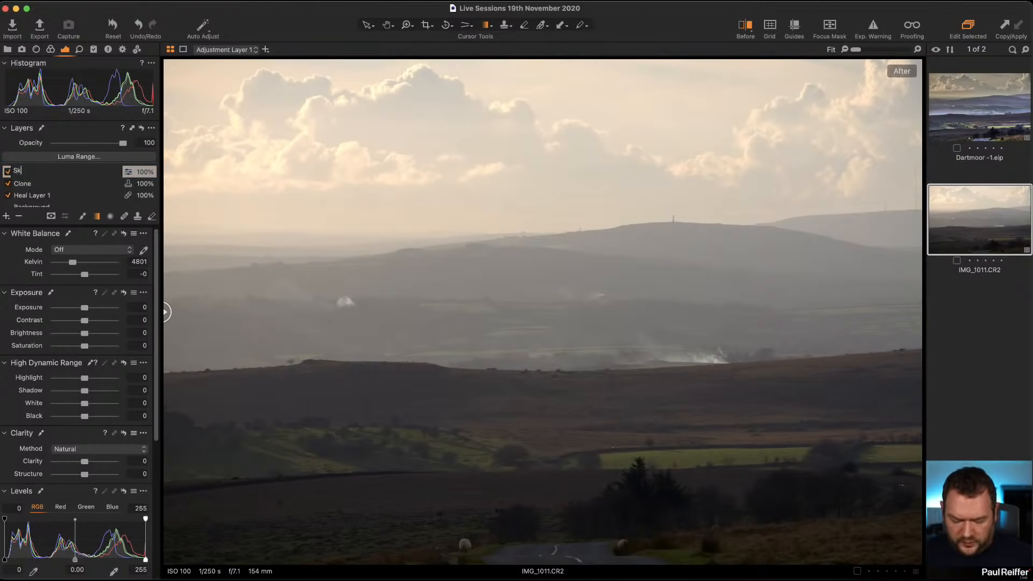
pyautogui.press('Return')
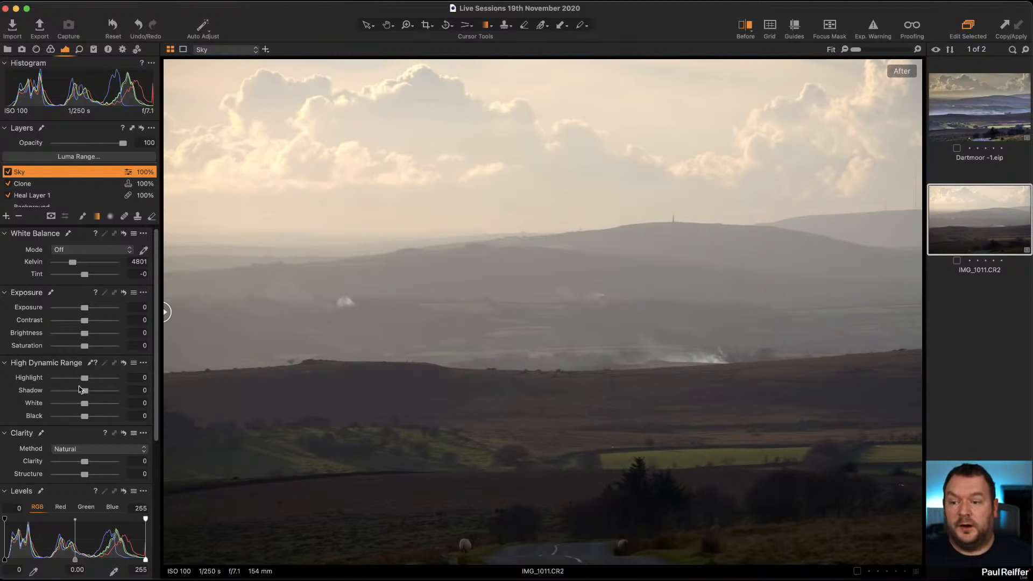
# Set the Sky layer's Highlight to -32, White to -60 and Clarity to 32.
pyautogui.moveTo(83, 381); pyautogui.dragTo(67, 403)
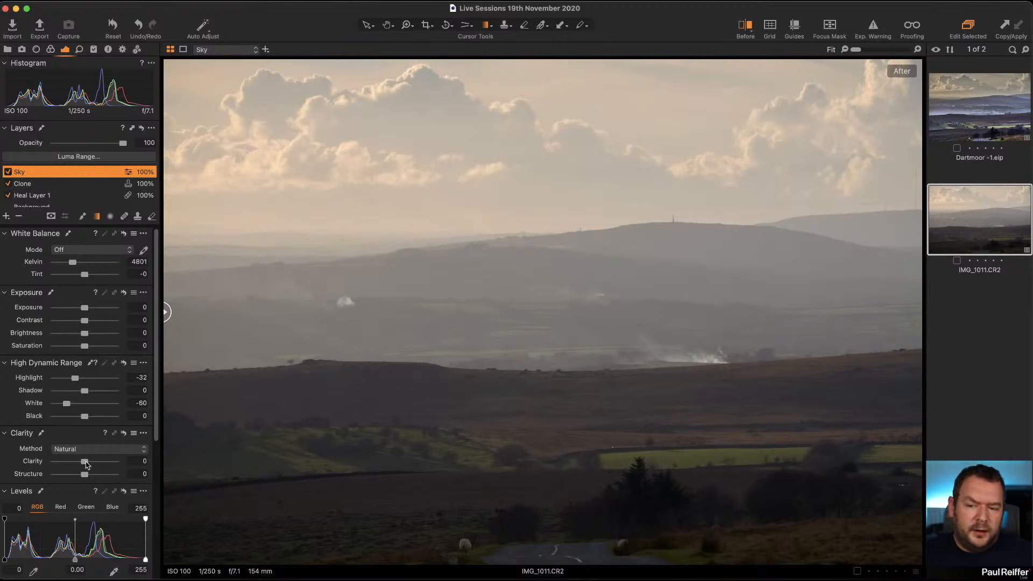
pyautogui.moveTo(85, 462); pyautogui.dragTo(96, 467)
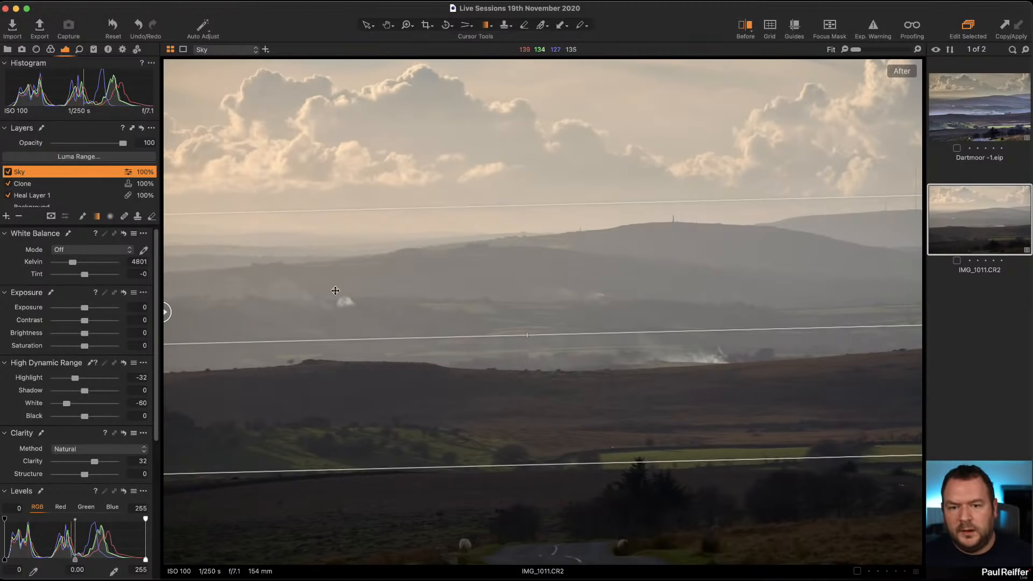
# Select the Background layer and set its white balance to 5040 Kelvin with tint 3.3.
pyautogui.scroll(-1, 49, 199)
pyautogui.click(46, 201)
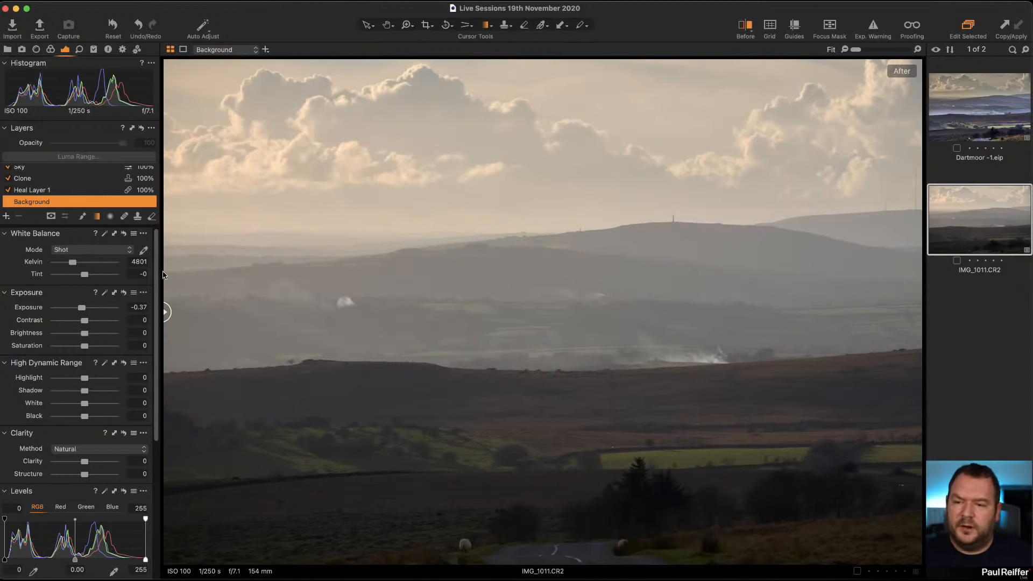
pyautogui.moveTo(74, 265); pyautogui.dragTo(91, 279)
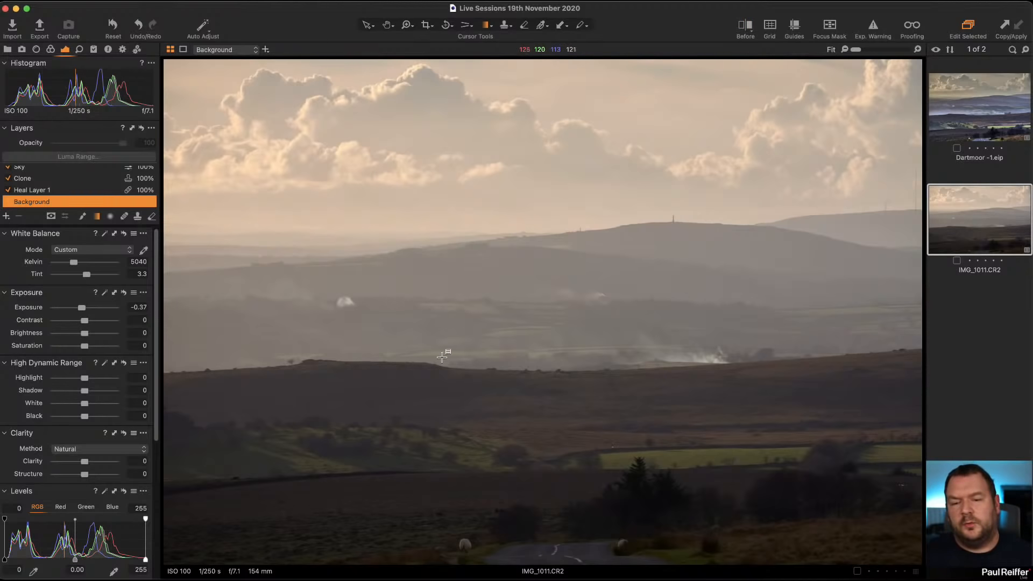
# Zoom into the horizon ridge to examine detail, then fit the view.
pyautogui.press('z')
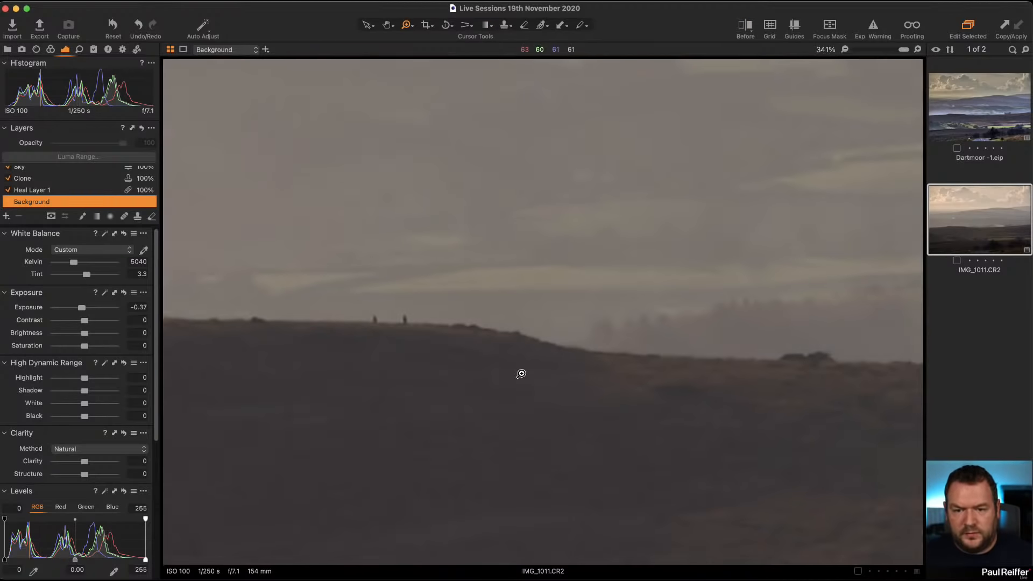
pyautogui.keyDown('alt'); pyautogui.click(571, 331); pyautogui.keyUp('alt')
pyautogui.keyDown('alt'); pyautogui.click(570, 333); pyautogui.keyUp('alt')
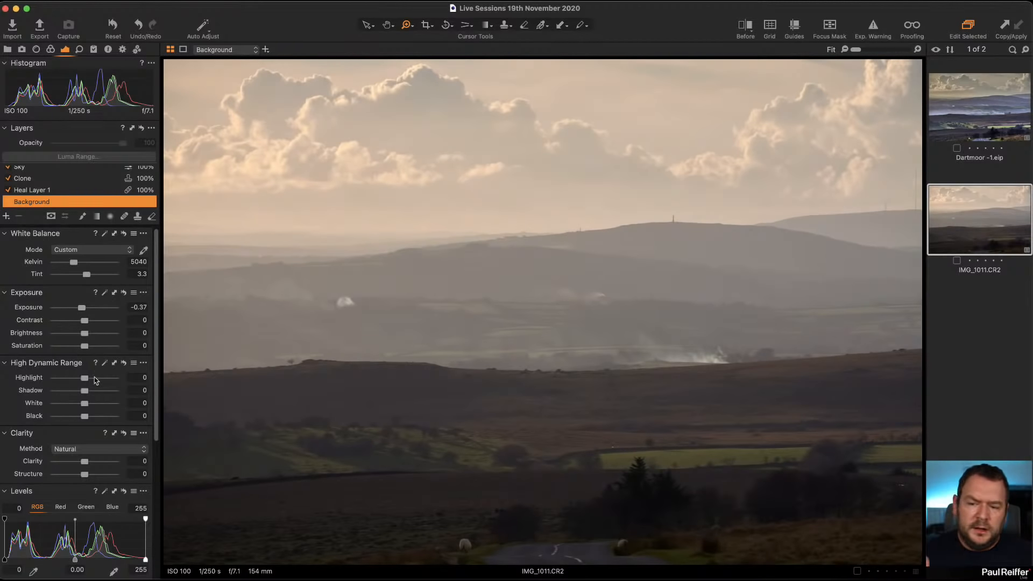
# Add a new adjustment layer and rename it Central Area.
pyautogui.click(7, 217)
pyautogui.doubleClick(39, 171)
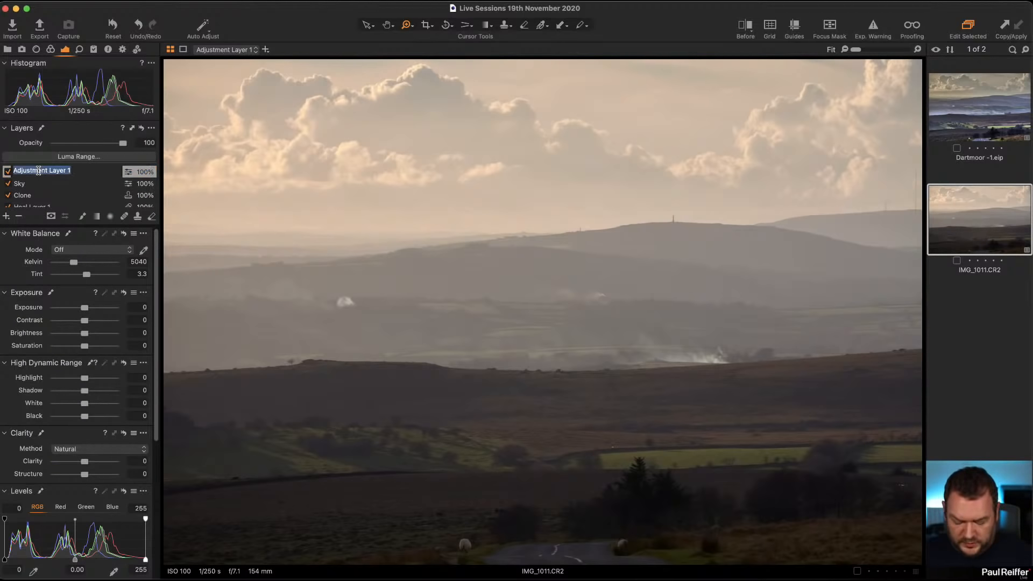
pyautogui.write('Cent')
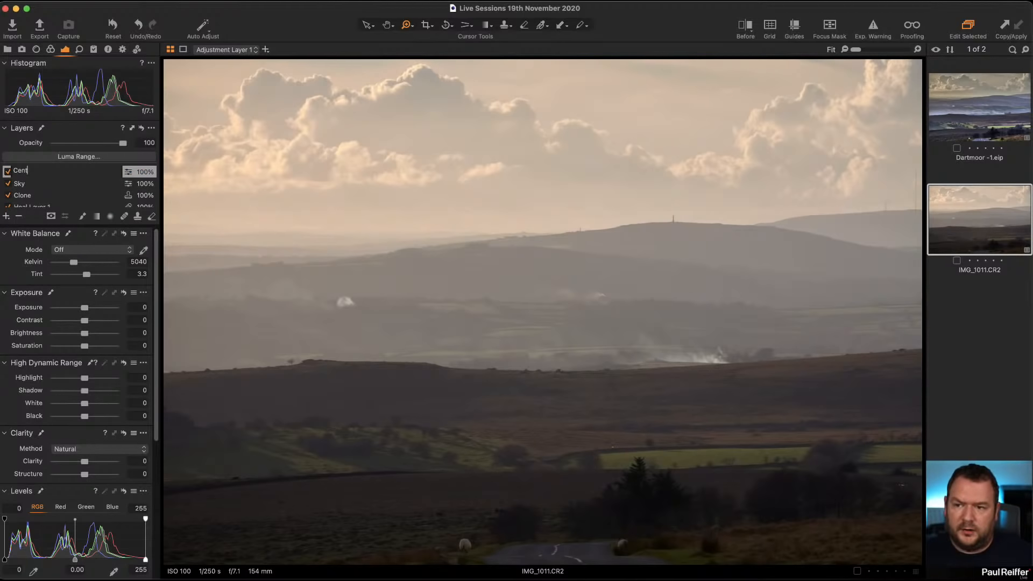
pyautogui.write('ral Area')
pyautogui.press('Return')
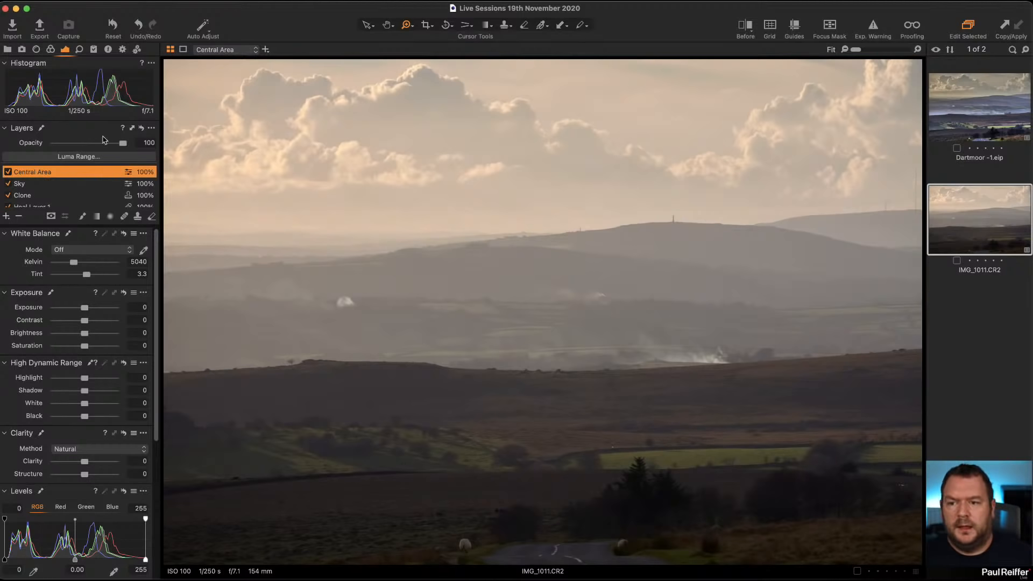
# Draw a radial gradient mask on the Central Area layer and shape its ellipse around the central valley.
pyautogui.moveTo(522, 339); pyautogui.dragTo(993, 464)
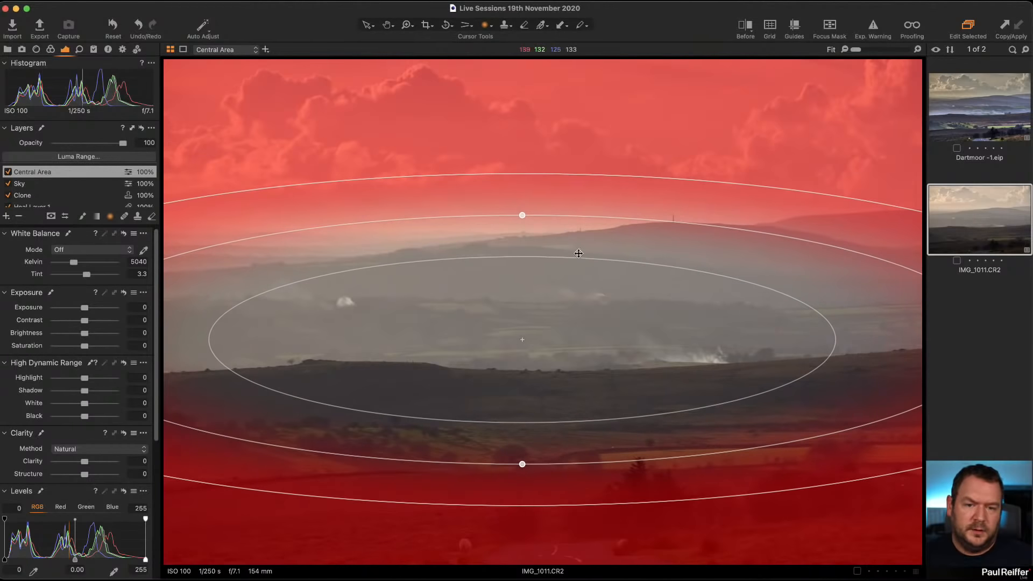
pyautogui.moveTo(542, 257); pyautogui.dragTo(528, 337)
pyautogui.moveTo(617, 339); pyautogui.dragTo(638, 351)
pyautogui.moveTo(545, 267); pyautogui.dragTo(545, 262)
pyautogui.moveTo(604, 312); pyautogui.dragTo(599, 321)
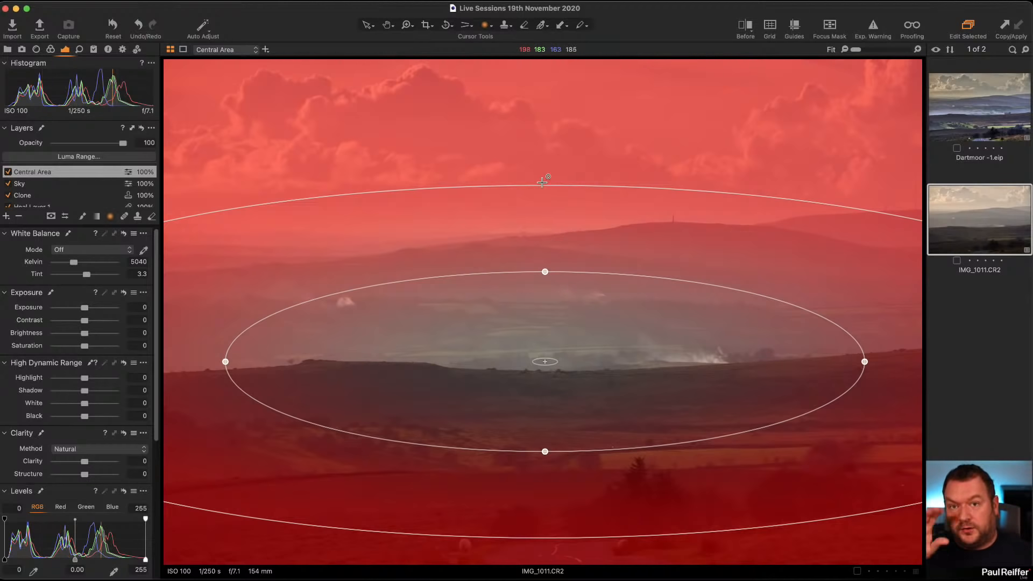
pyautogui.moveTo(552, 357); pyautogui.dragTo(561, 210)
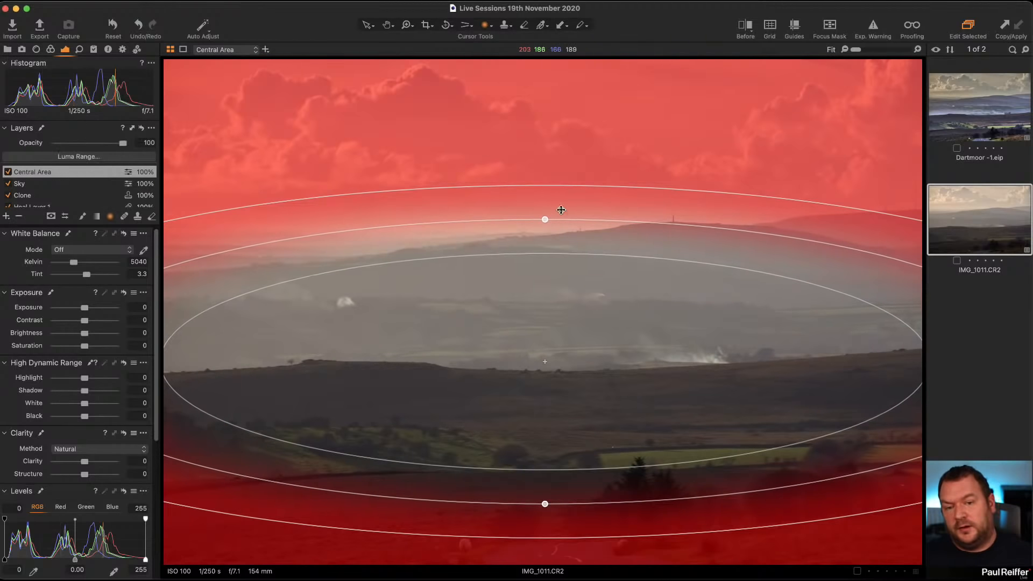
pyautogui.moveTo(526, 255); pyautogui.dragTo(542, 358)
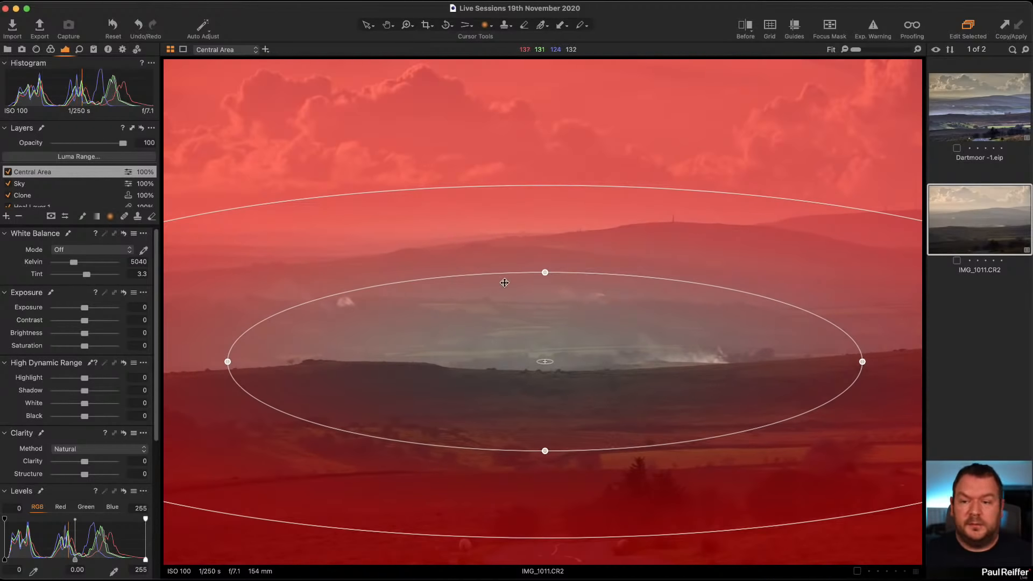
# Invert the Central Area mask so it covers the valley, and hide the mask overlay.
pyautogui.rightClick(54, 171)
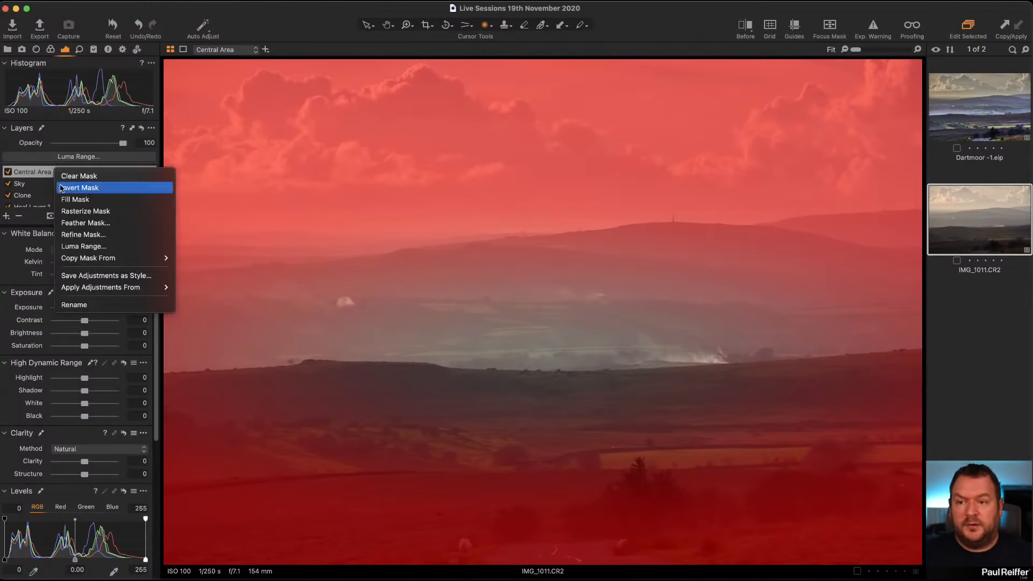
pyautogui.click(88, 188)
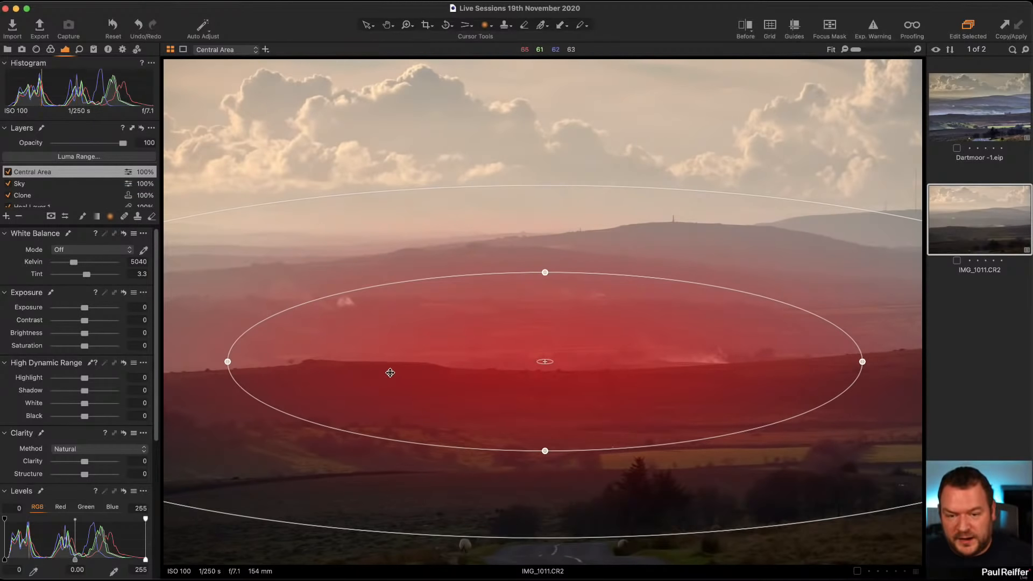
pyautogui.press('m')
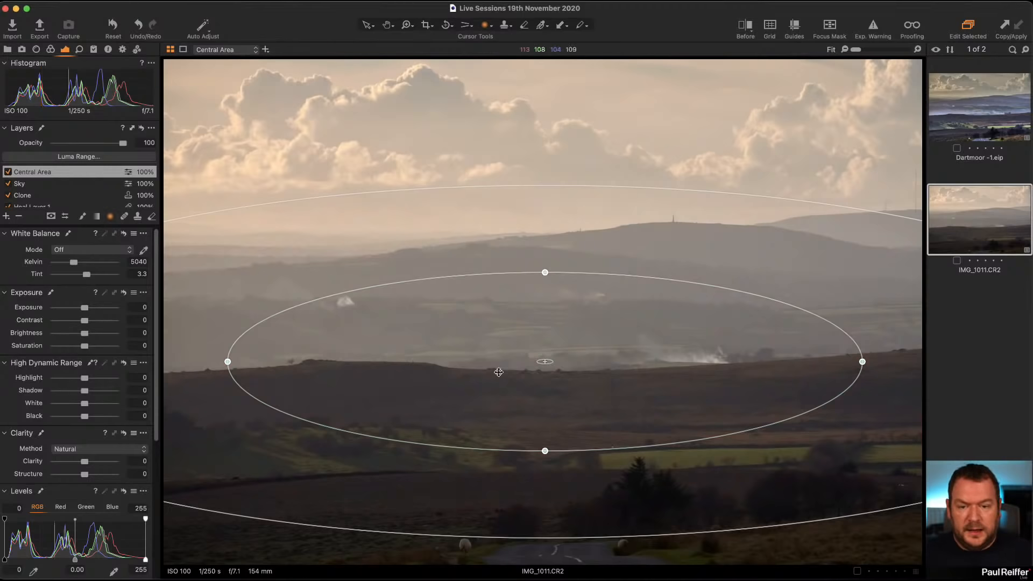
# Set the Central Area layer's Clarity to 32 and Structure to 23 while zoomed into the valley.
pyautogui.press('z')
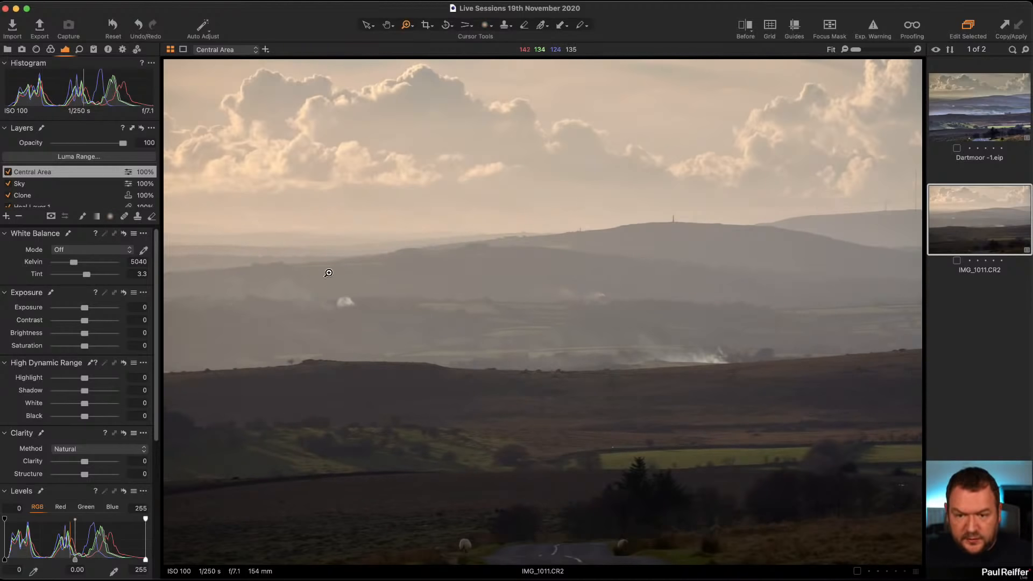
pyautogui.moveTo(324, 288)
pyautogui.mouseDown()
pyautogui.moveTo(801, 463)
pyautogui.moveTo(826, 460)
pyautogui.mouseUp()
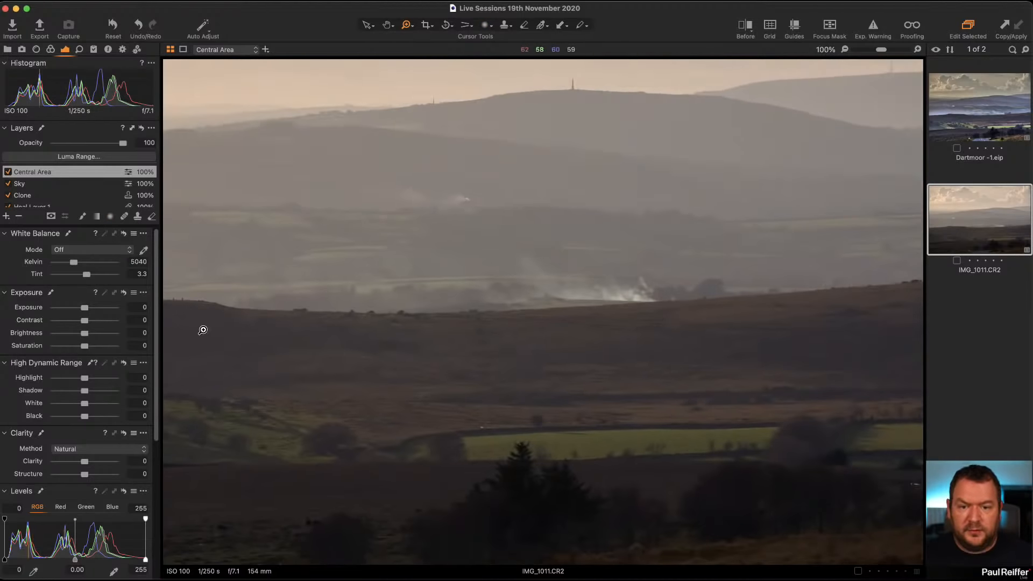
pyautogui.click(268, 314)
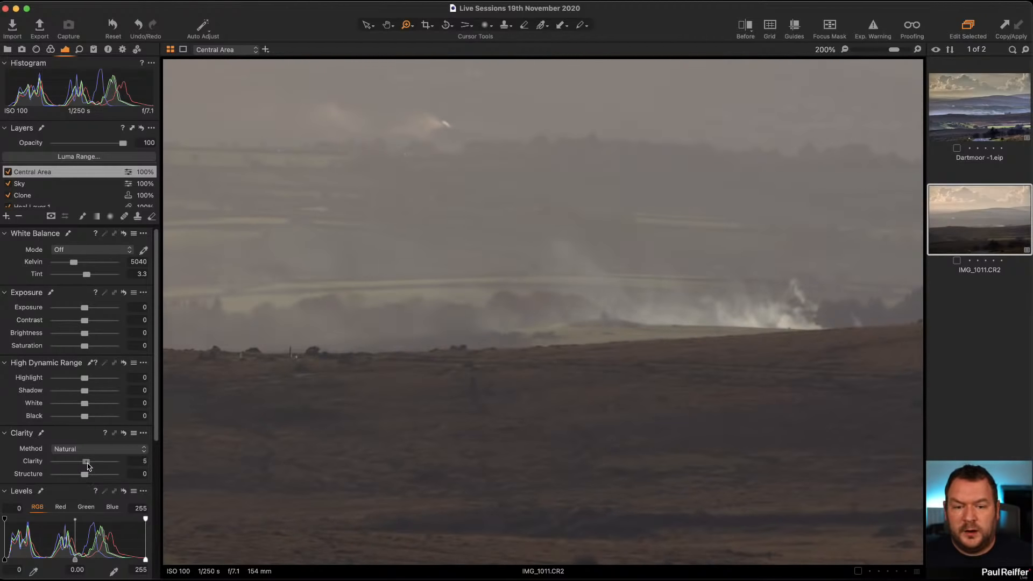
pyautogui.moveTo(89, 466); pyautogui.dragTo(92, 476)
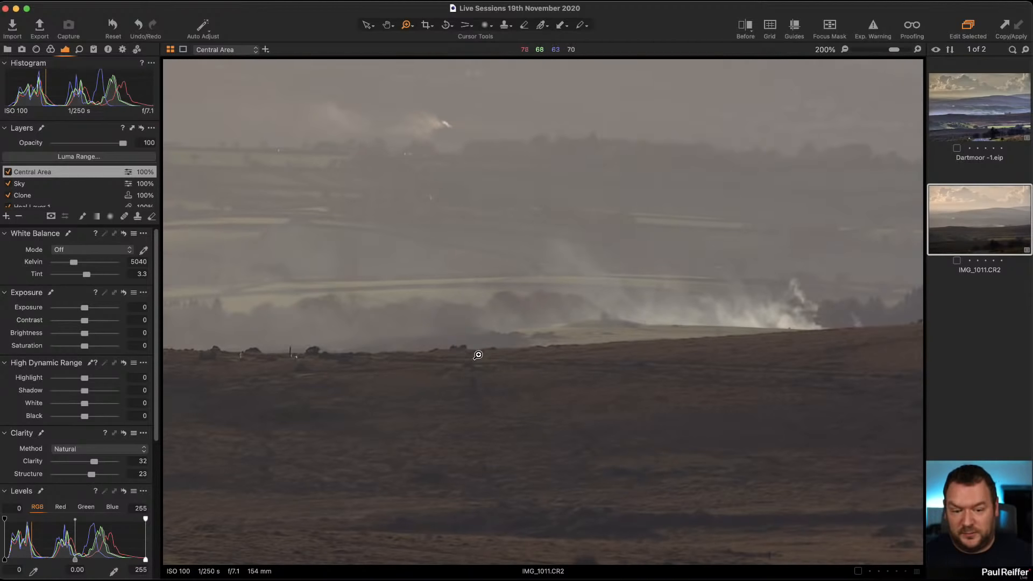
pyautogui.doubleClick(411, 341)
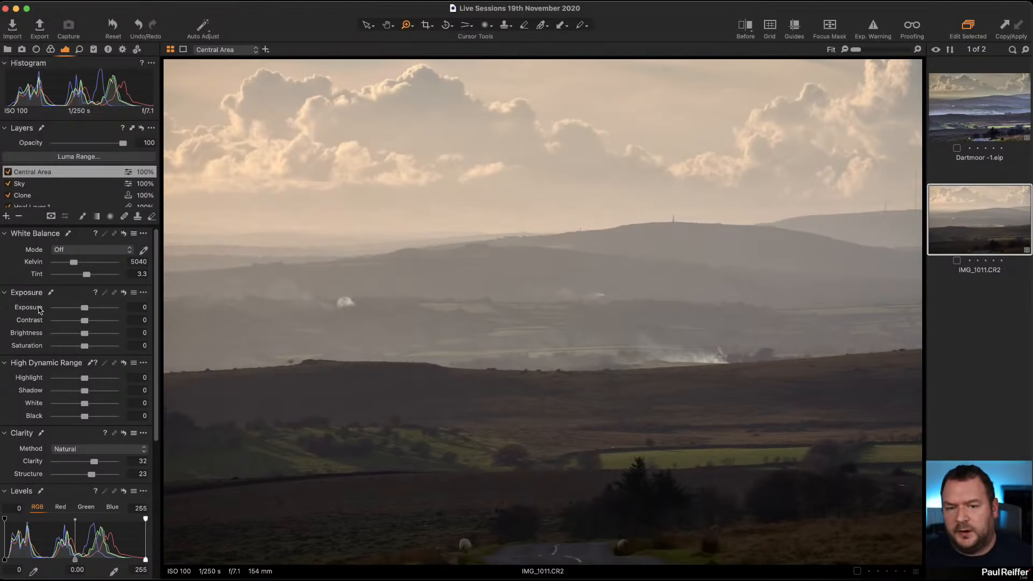
# Select the Background layer and set the Vignetting amount to -0.95.
pyautogui.scroll(-10, 38, 310)
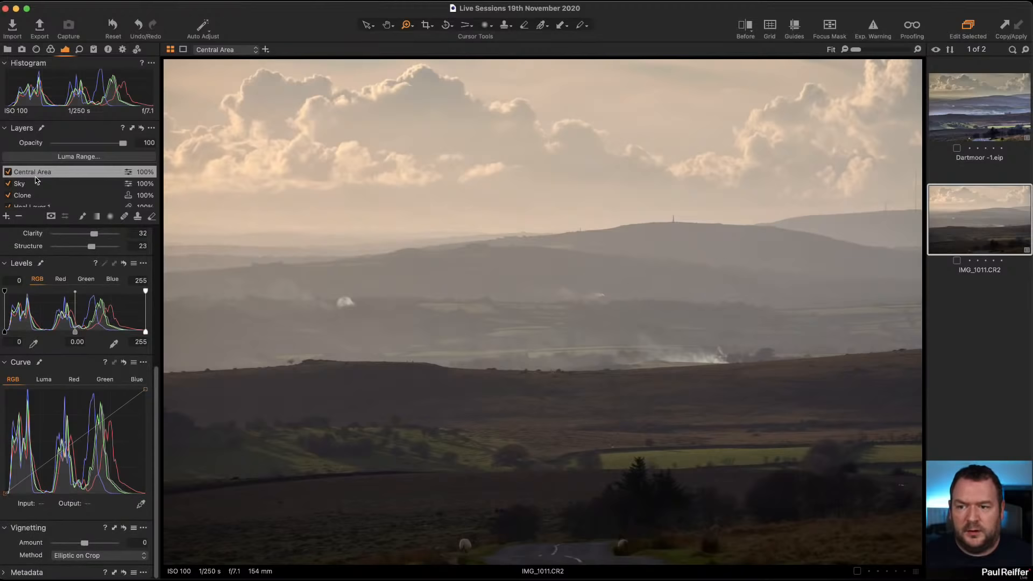
pyautogui.scroll(-2, 36, 181)
pyautogui.click(36, 201)
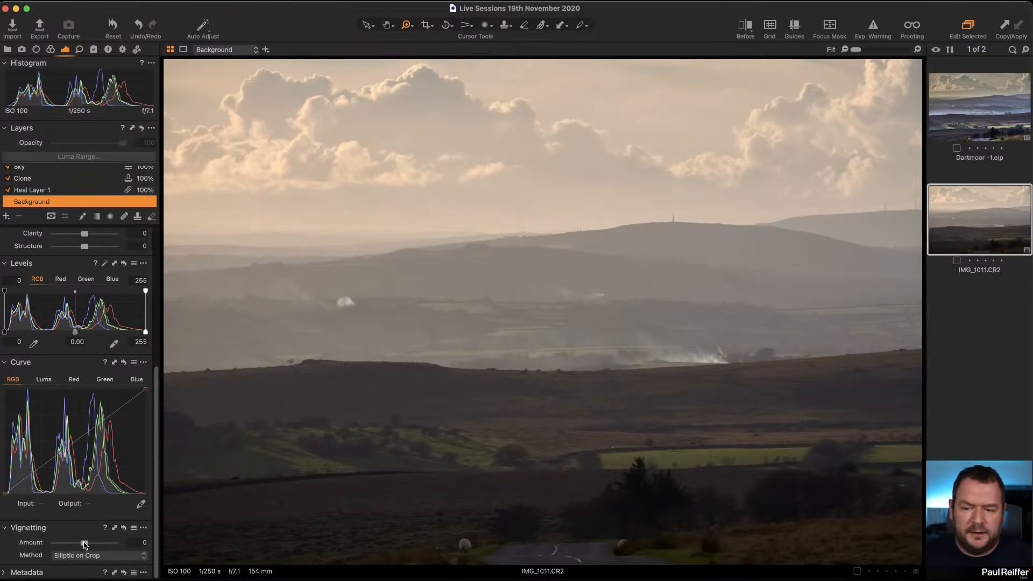
pyautogui.moveTo(85, 543); pyautogui.dragTo(78, 545)
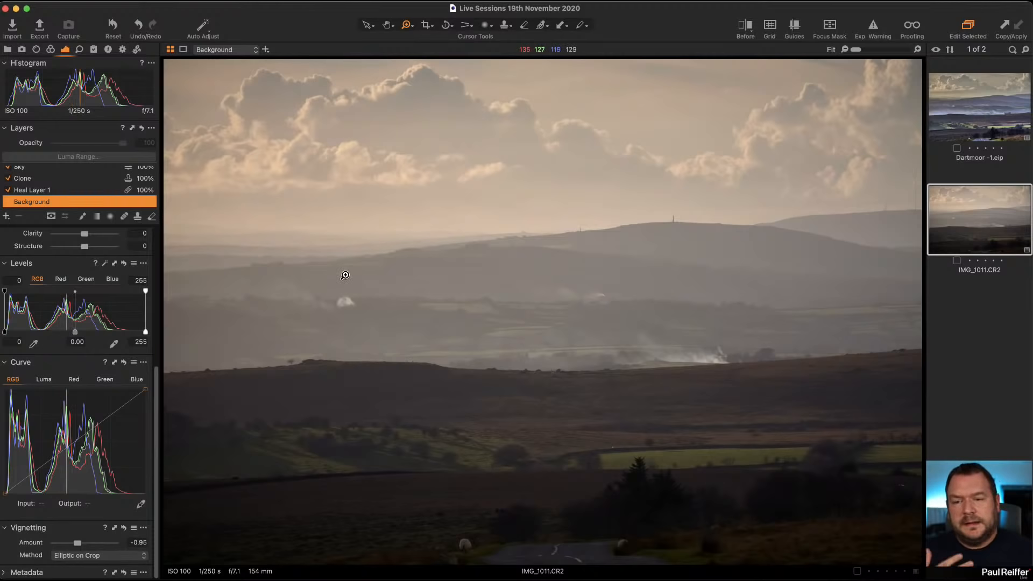
# Create a new variant of IMG_1011.CR2 and return to the edited variant.
pyautogui.rightClick(955, 228)
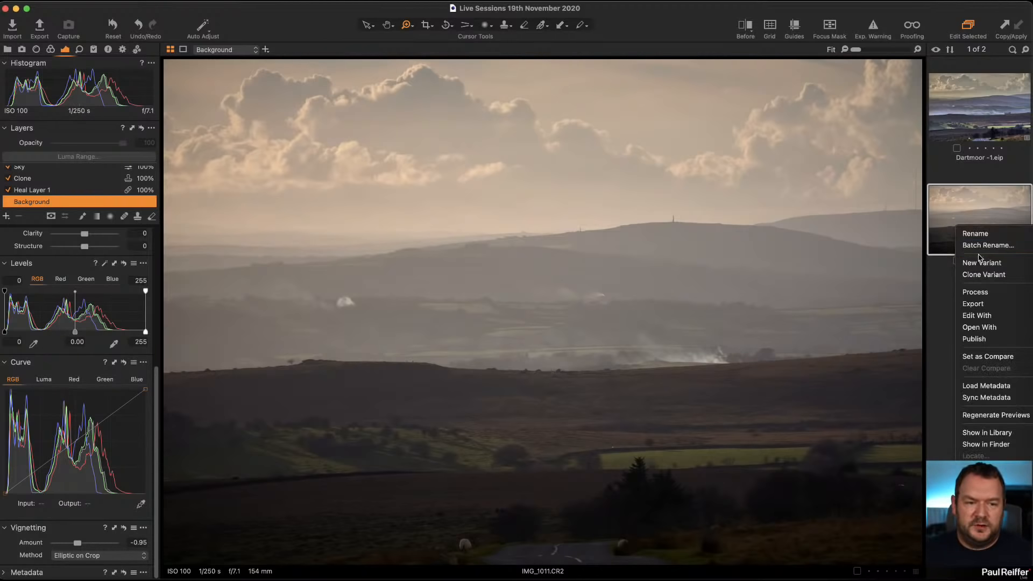
pyautogui.click(988, 267)
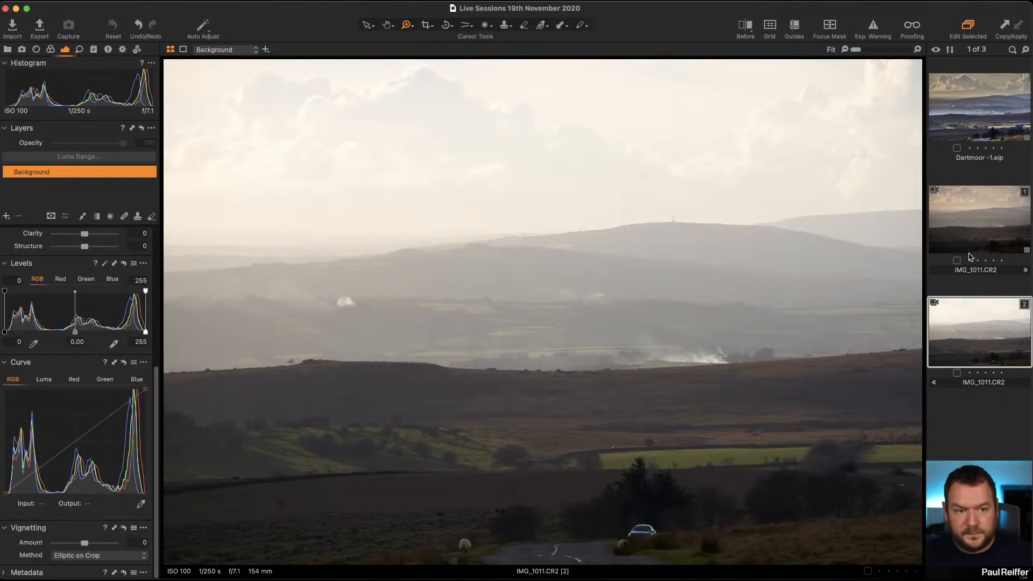
pyautogui.click(968, 234)
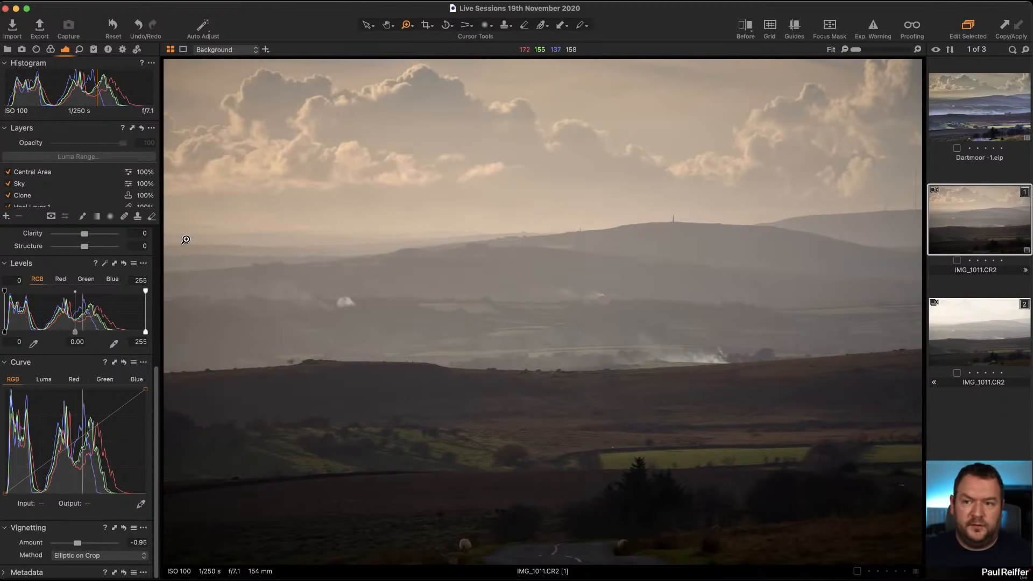
# Set the Background levels to black point 3, midtone 0.07 and white point 237.
pyautogui.scroll(-3, 92, 196)
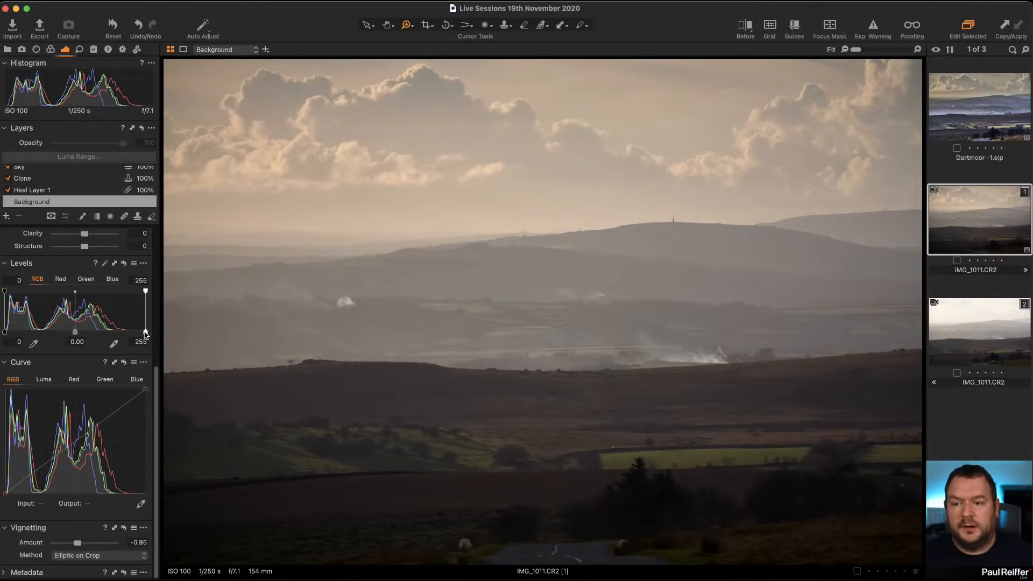
pyautogui.moveTo(145, 332); pyautogui.dragTo(138, 332)
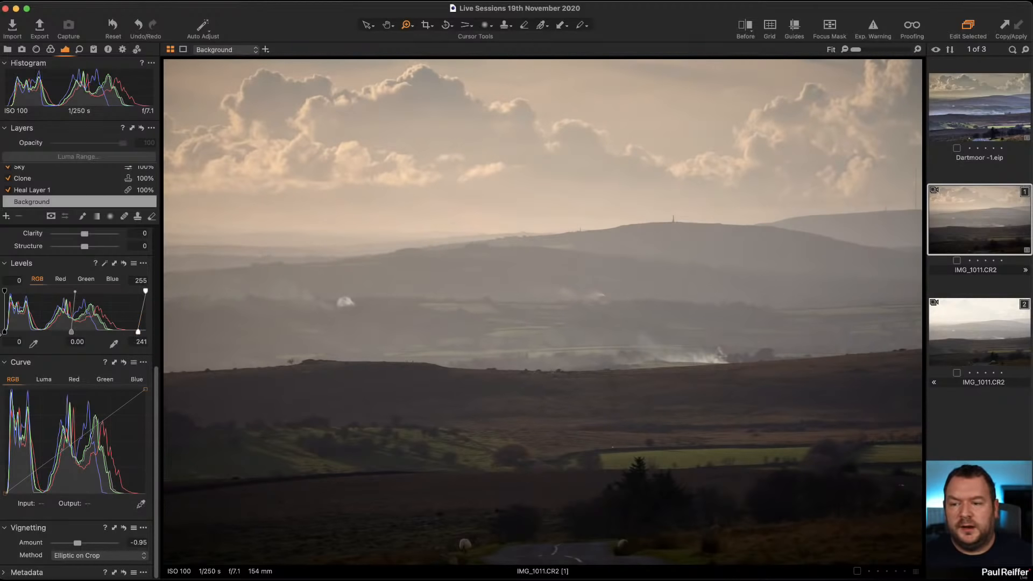
pyautogui.moveTo(5, 333); pyautogui.dragTo(6, 333)
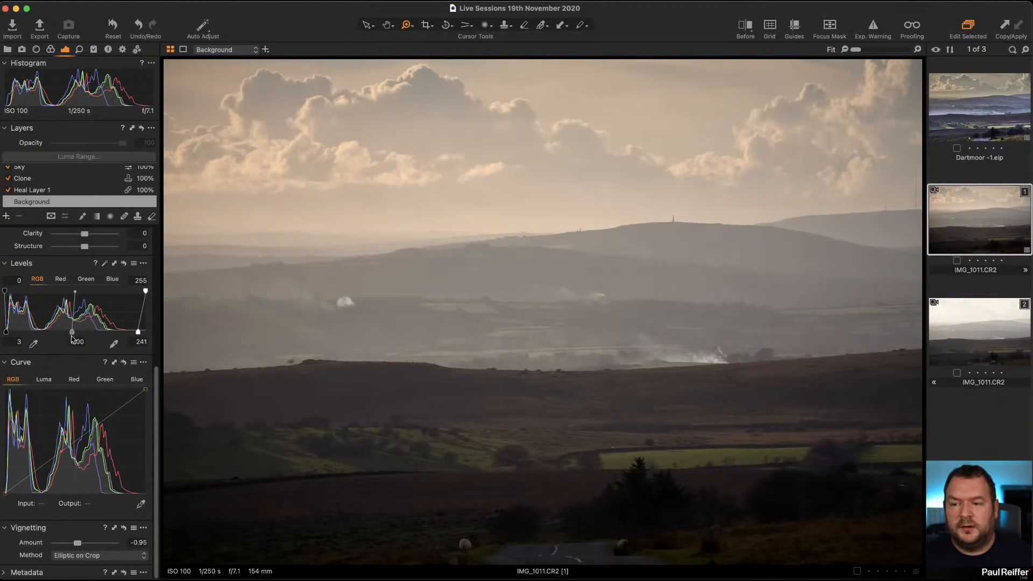
pyautogui.moveTo(73, 332); pyautogui.dragTo(67, 333)
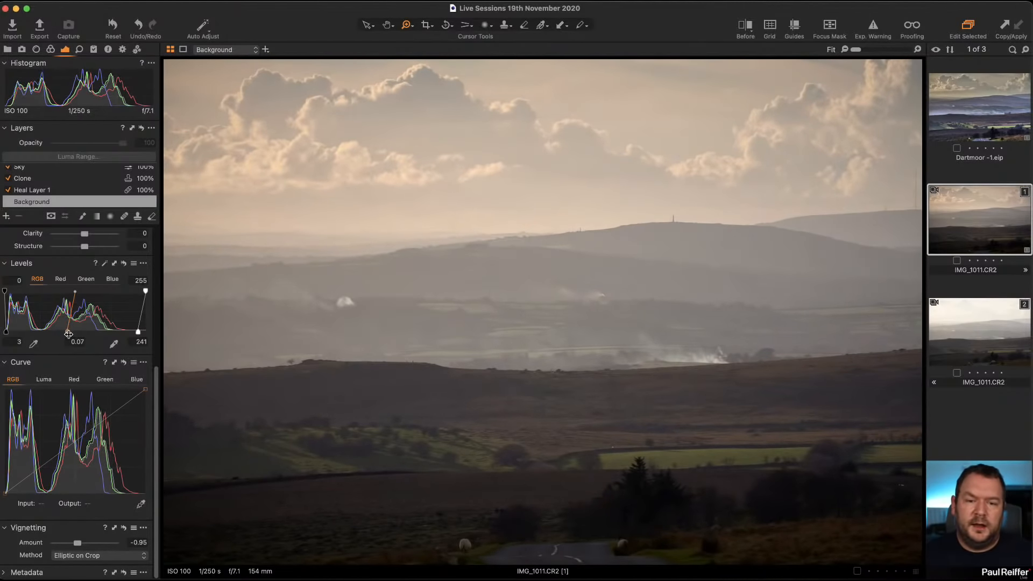
pyautogui.moveTo(134, 334); pyautogui.dragTo(132, 334)
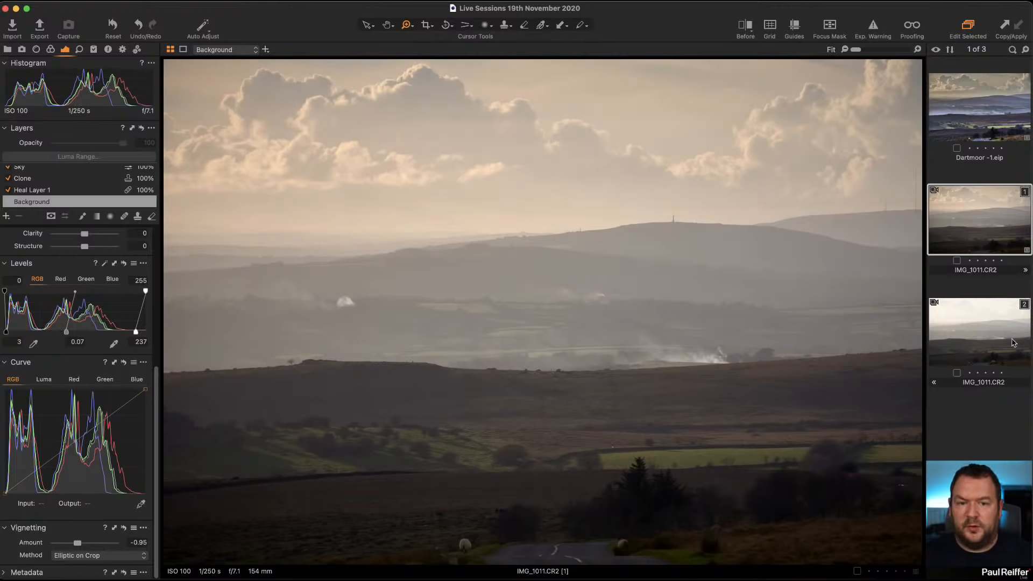
# Compare the edited image with the unedited variant and a before/after split view.
pyautogui.click(992, 339)
pyautogui.click(983, 237)
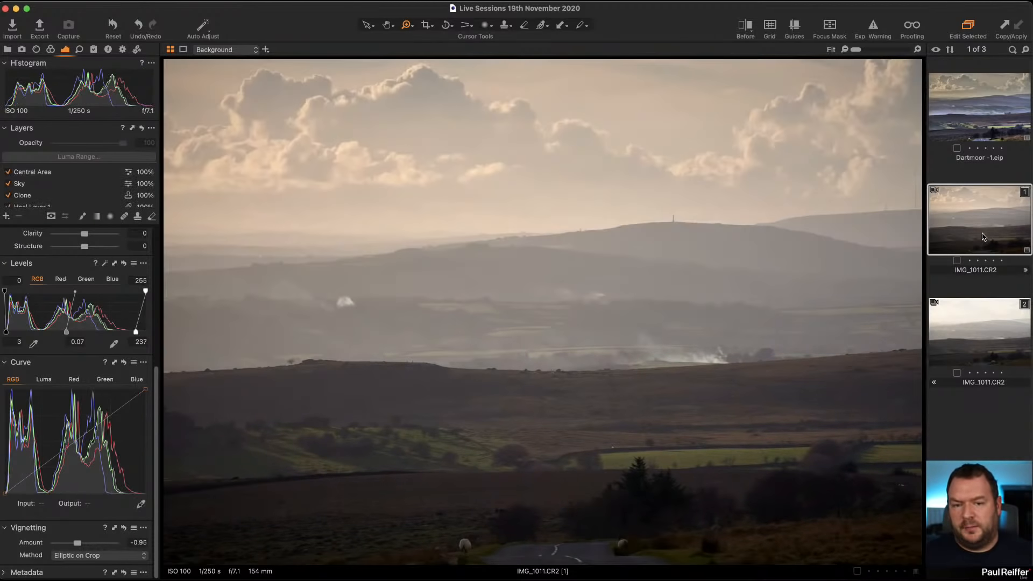
pyautogui.click(742, 26)
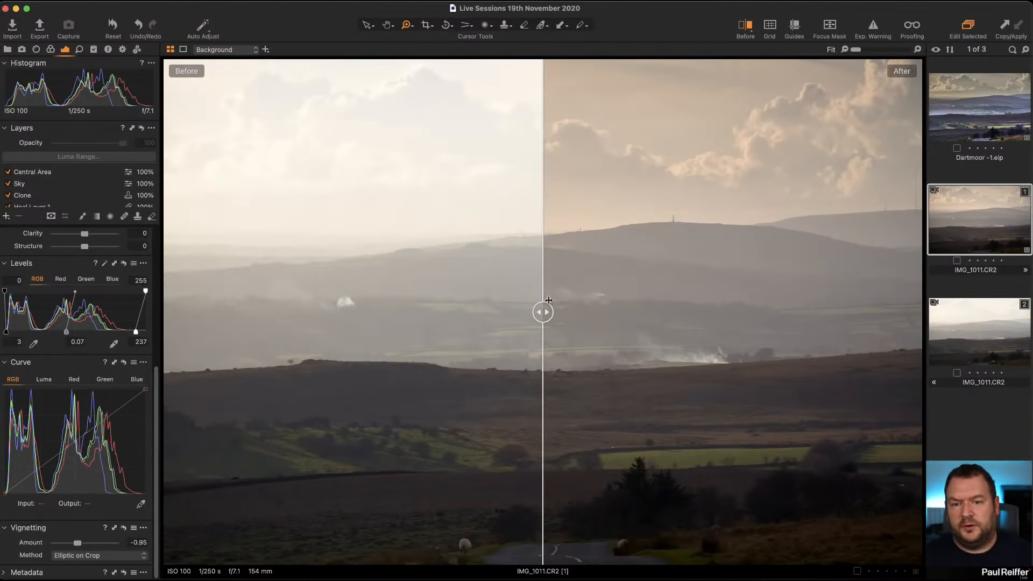
pyautogui.moveTo(544, 309); pyautogui.dragTo(119, 381)
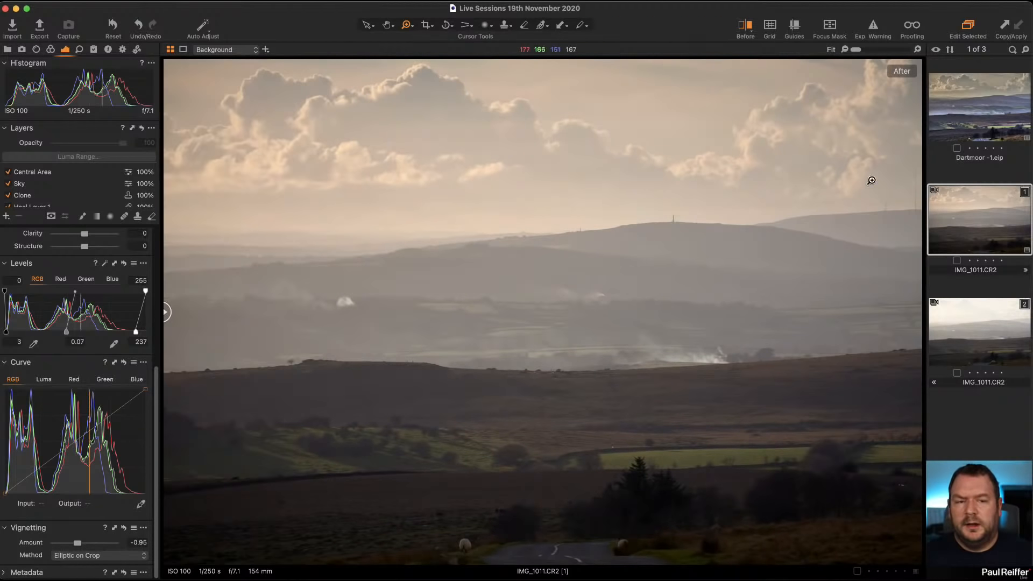
pyautogui.click(745, 30)
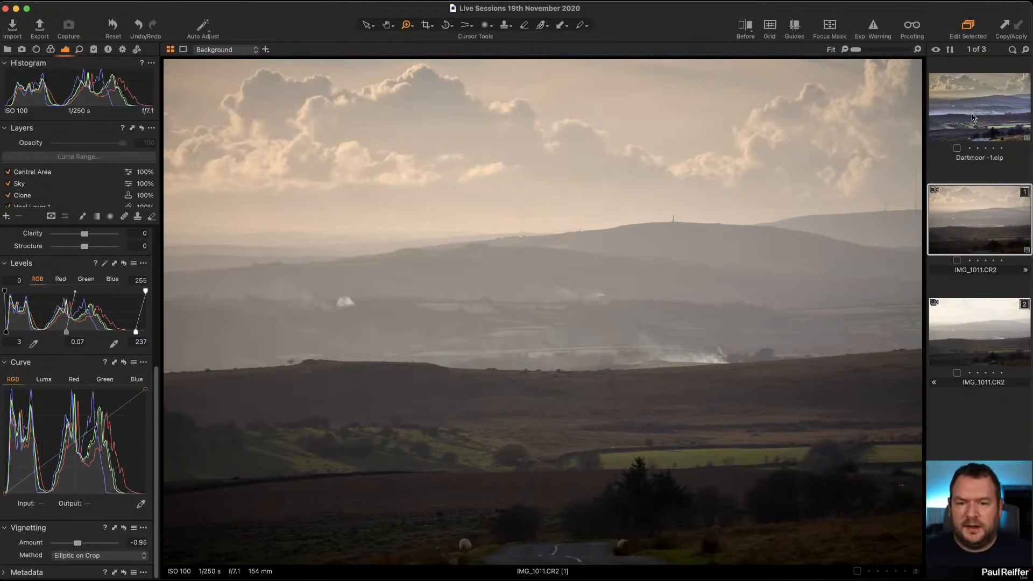
# Compare the current edit with the previously edited Dartmoor -1.eip image.
pyautogui.click(973, 117)
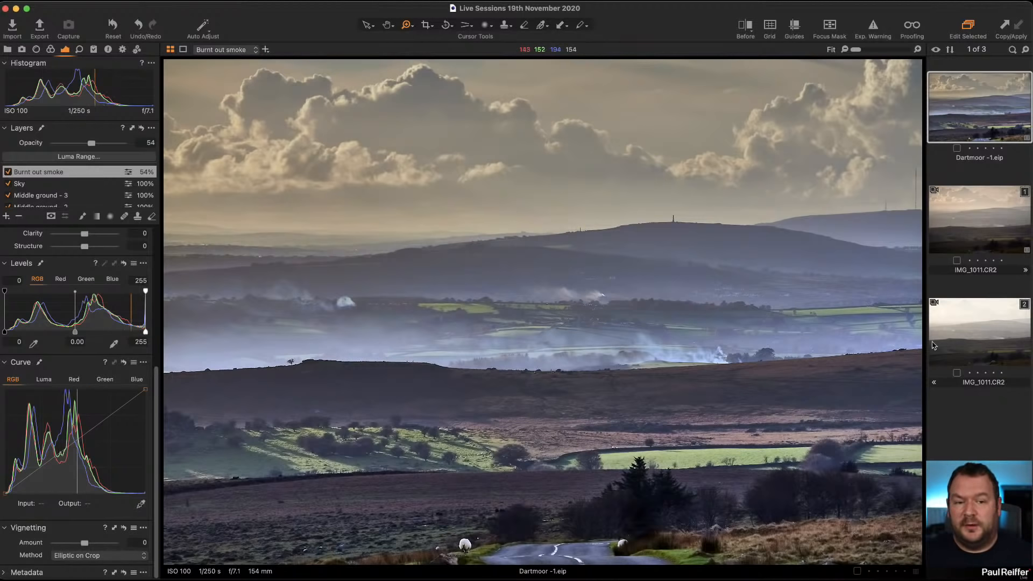
pyautogui.click(966, 236)
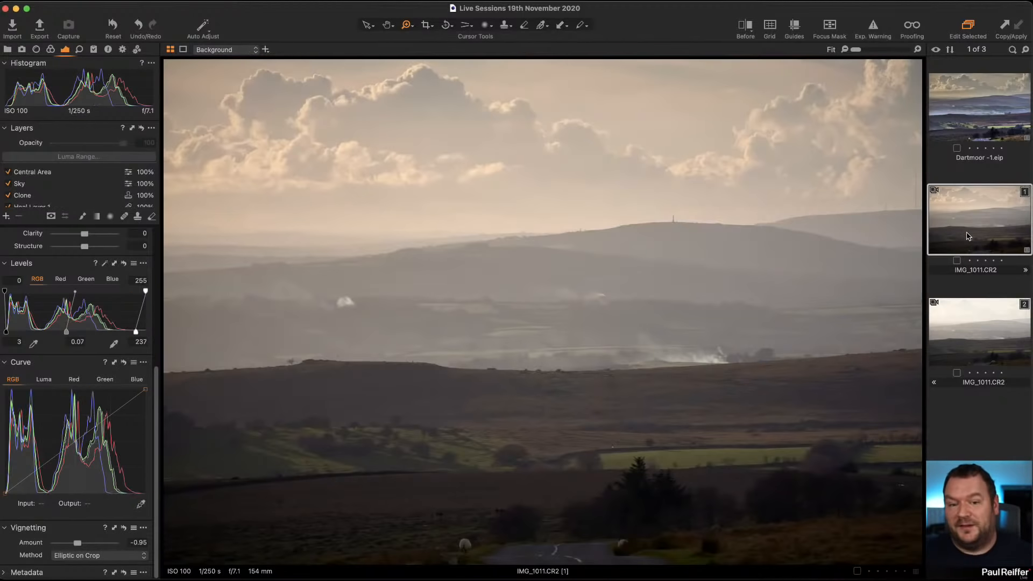
pyautogui.click(962, 113)
pyautogui.click(993, 213)
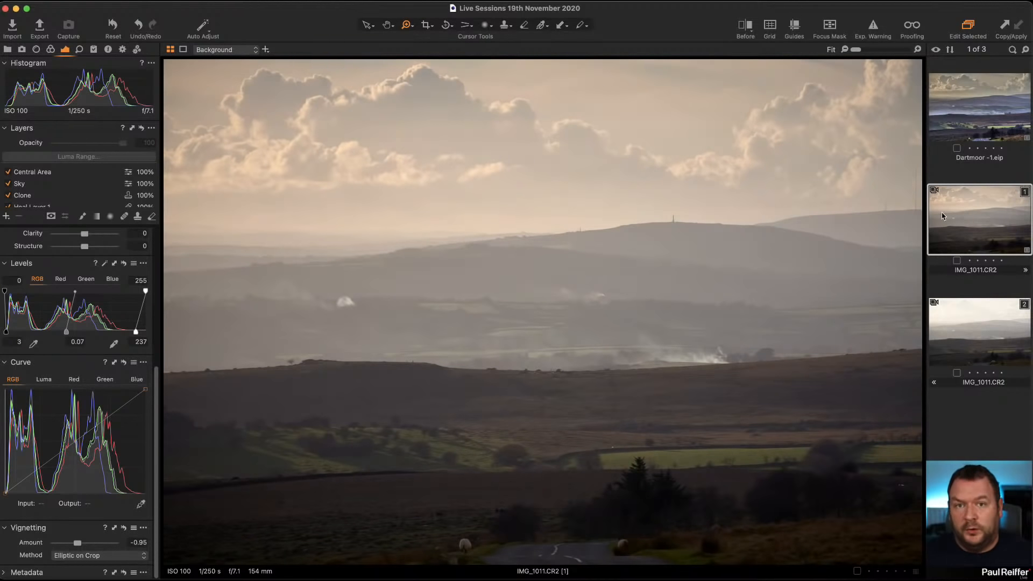
# Add a new filled adjustment layer named Contrast.
pyautogui.scroll(-2, 52, 188)
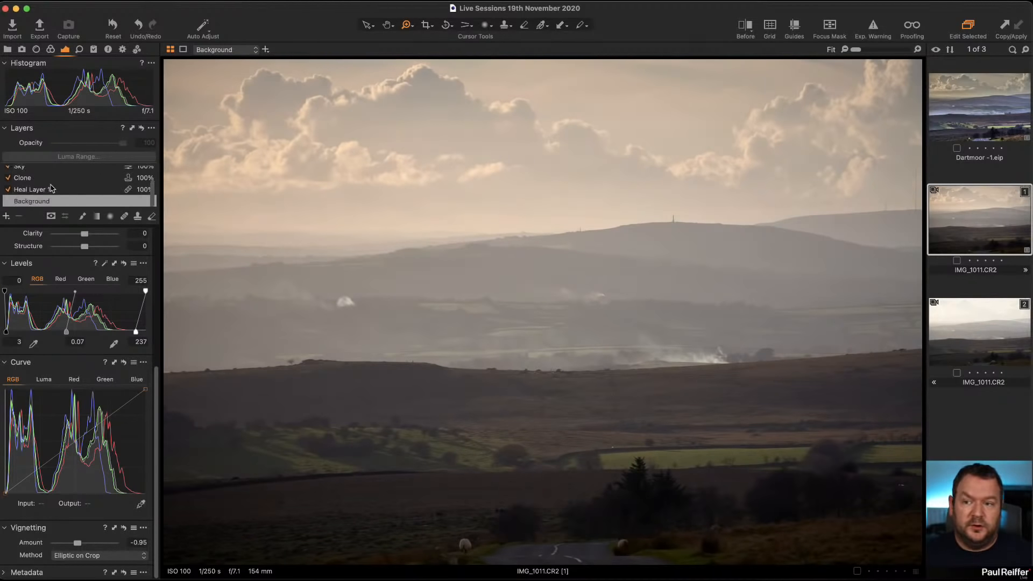
pyautogui.scroll(2, 51, 188)
pyautogui.click(6, 215)
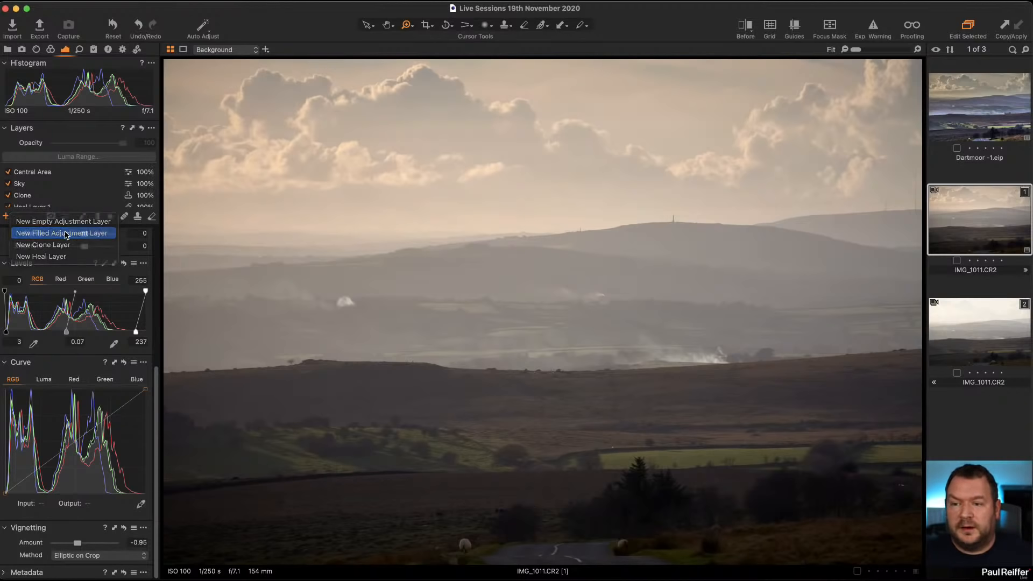
pyautogui.click(66, 233)
pyautogui.write('Contrast')
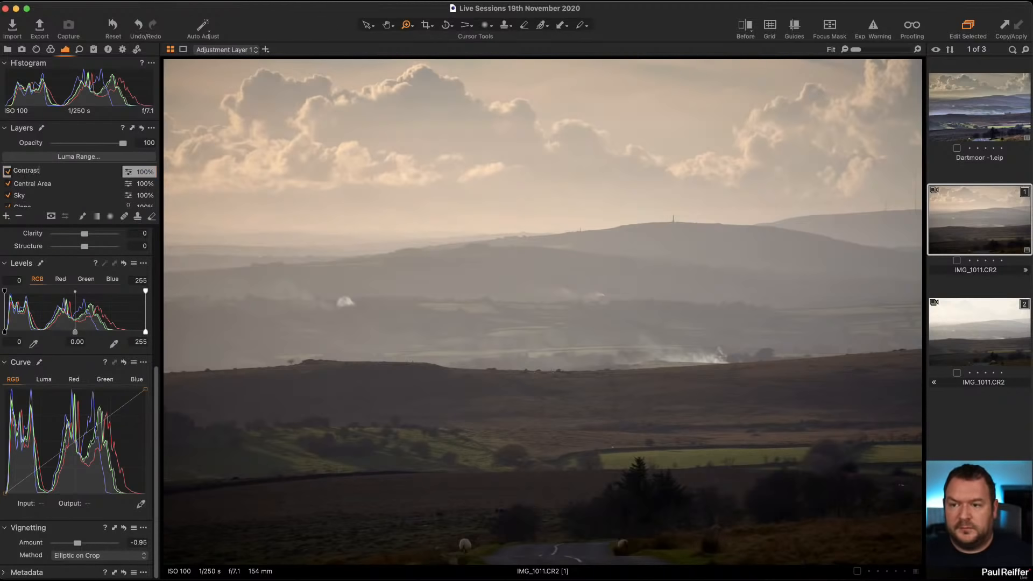
pyautogui.press('Return')
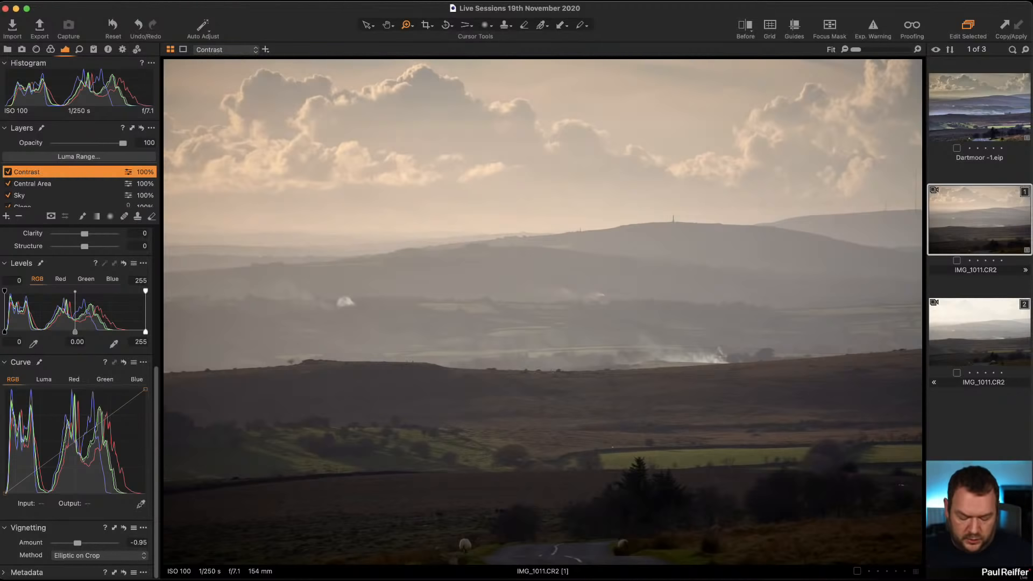
# On the Contrast layer, set contrast to 6, shadow to 11 and clarity to 22.
pyautogui.press('m')
pyautogui.scroll(8, 81, 329)
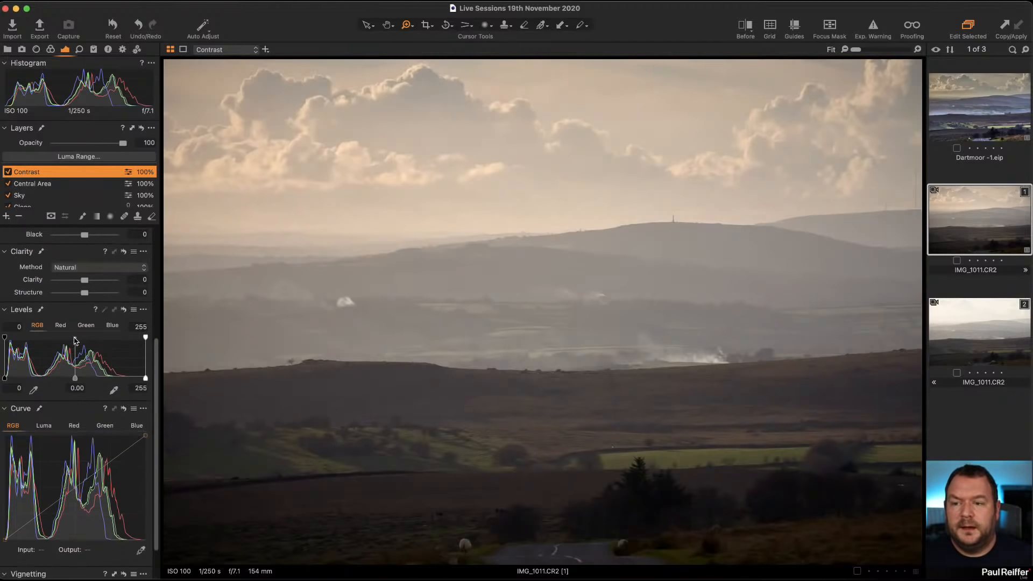
pyautogui.moveTo(84, 321); pyautogui.dragTo(89, 323)
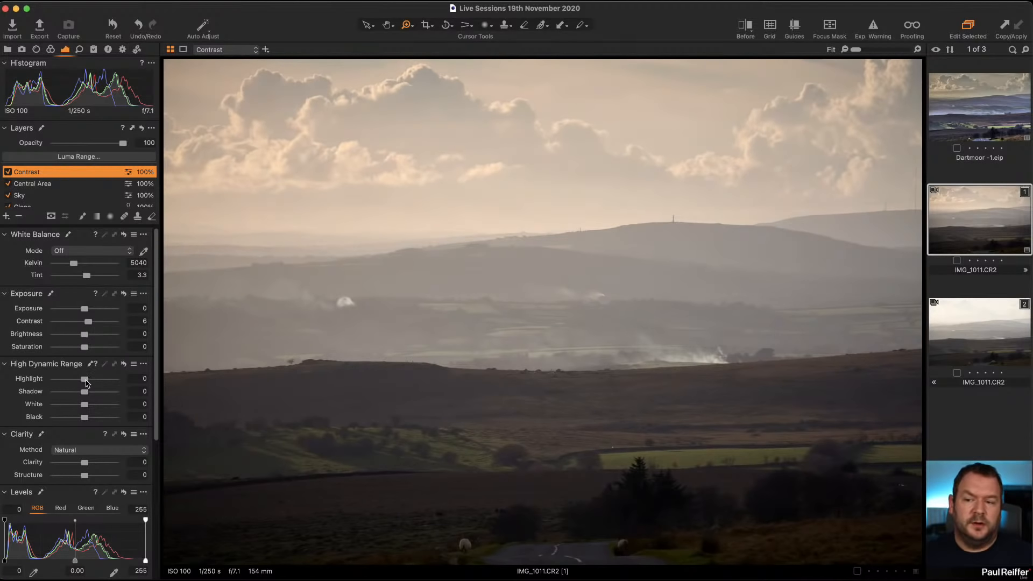
pyautogui.moveTo(86, 394); pyautogui.dragTo(90, 395)
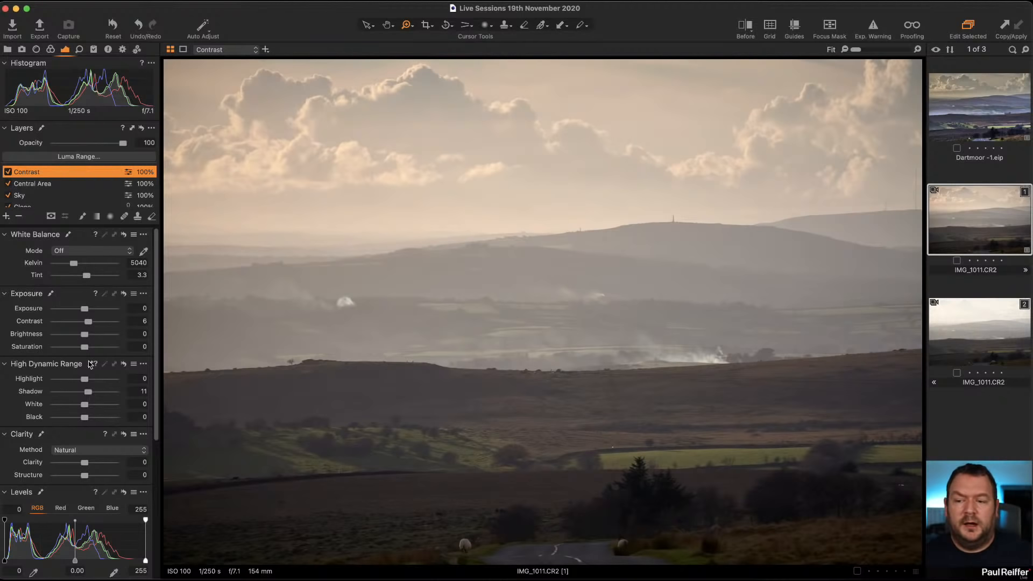
pyautogui.scroll(-1, 94, 403)
pyautogui.moveTo(83, 457); pyautogui.dragTo(91, 457)
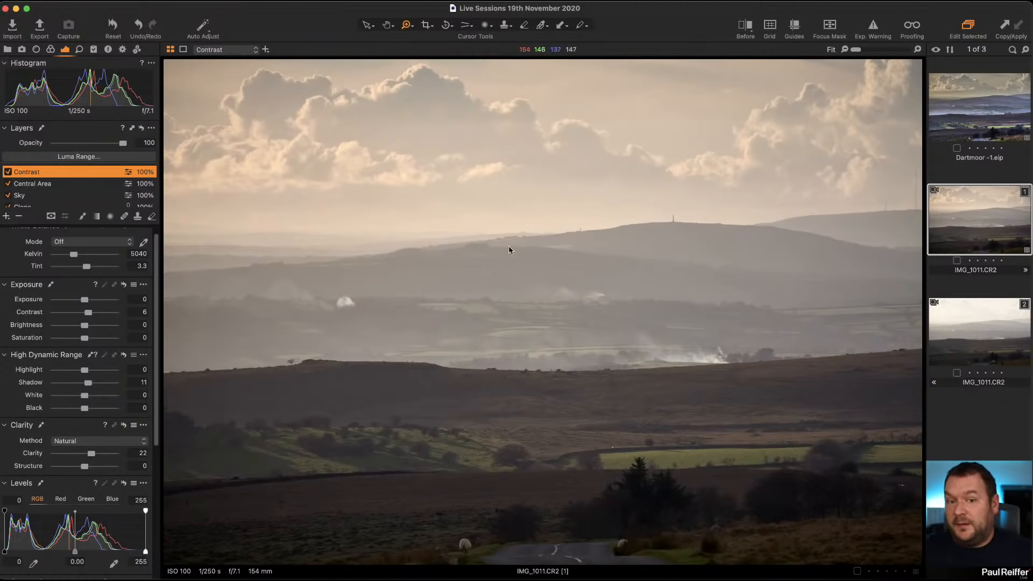
# Open the Dartmoor -1.eip image and inspect the settings of its Middle ground - 3 layer.
pyautogui.click(981, 122)
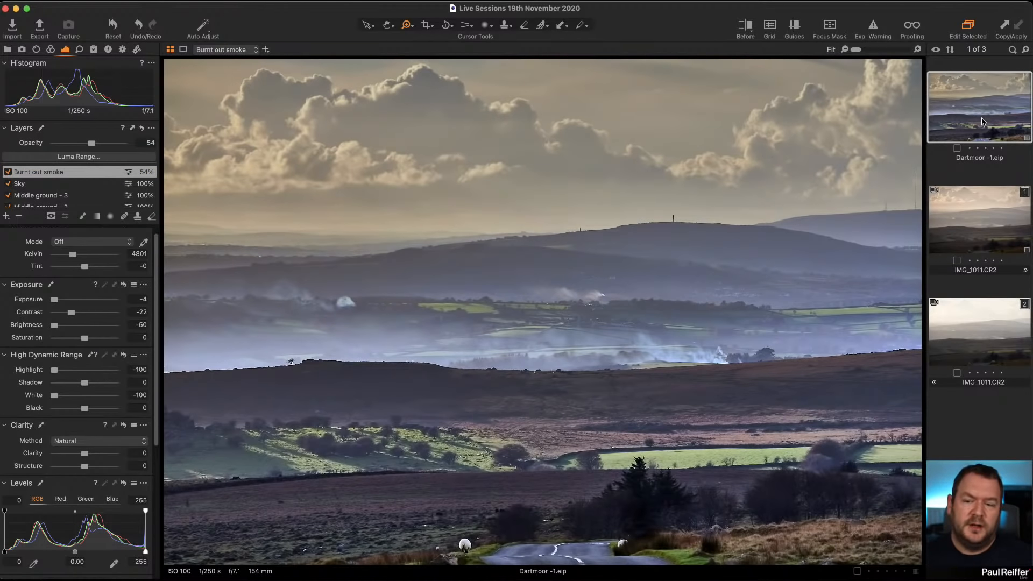
pyautogui.click(48, 195)
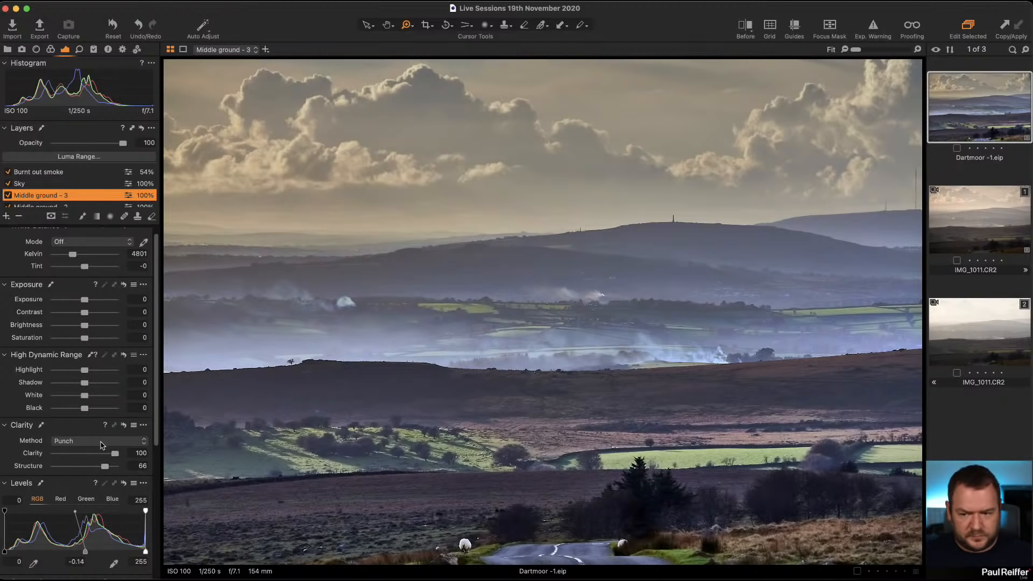
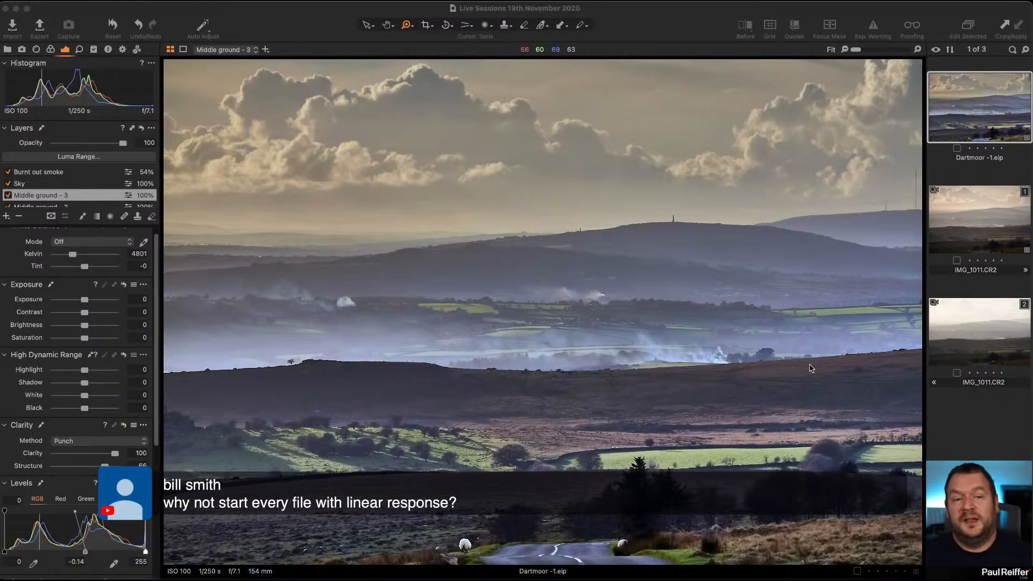
# Compare the base characteristics curve of IMG_1011 with that of the Dartmoor -1.eip image.
pyautogui.click(967, 223)
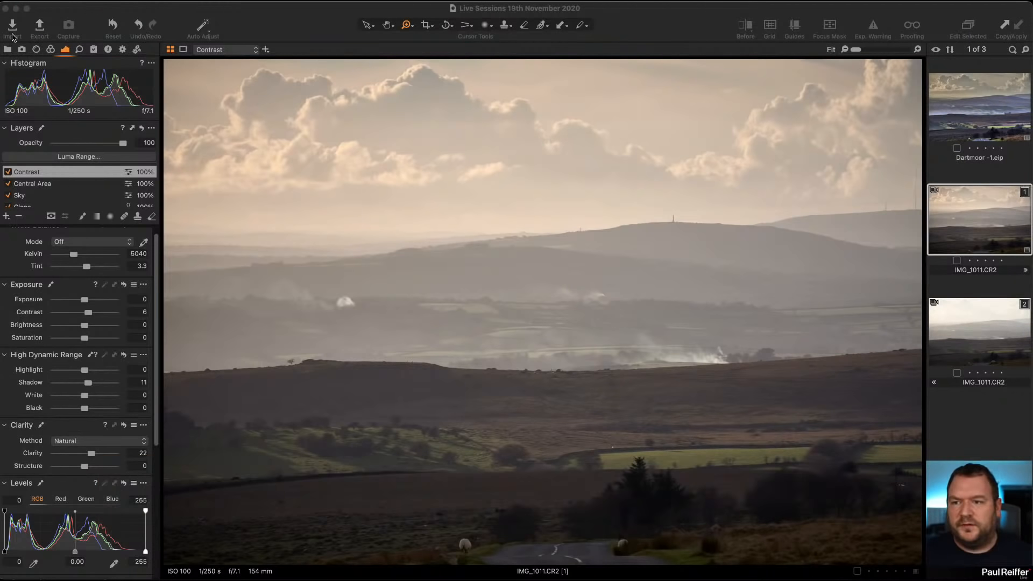
pyautogui.click(51, 47)
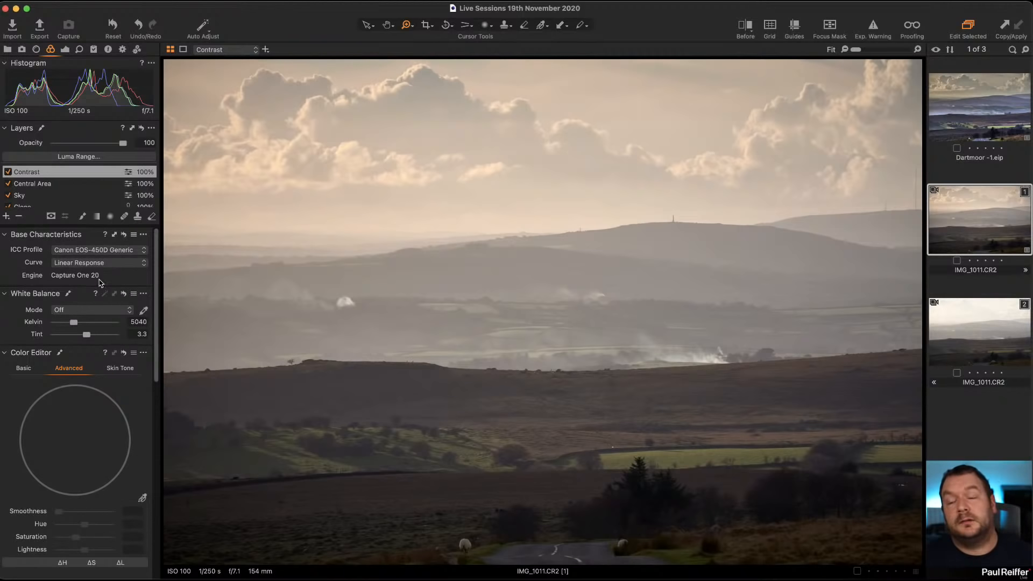
pyautogui.click(969, 118)
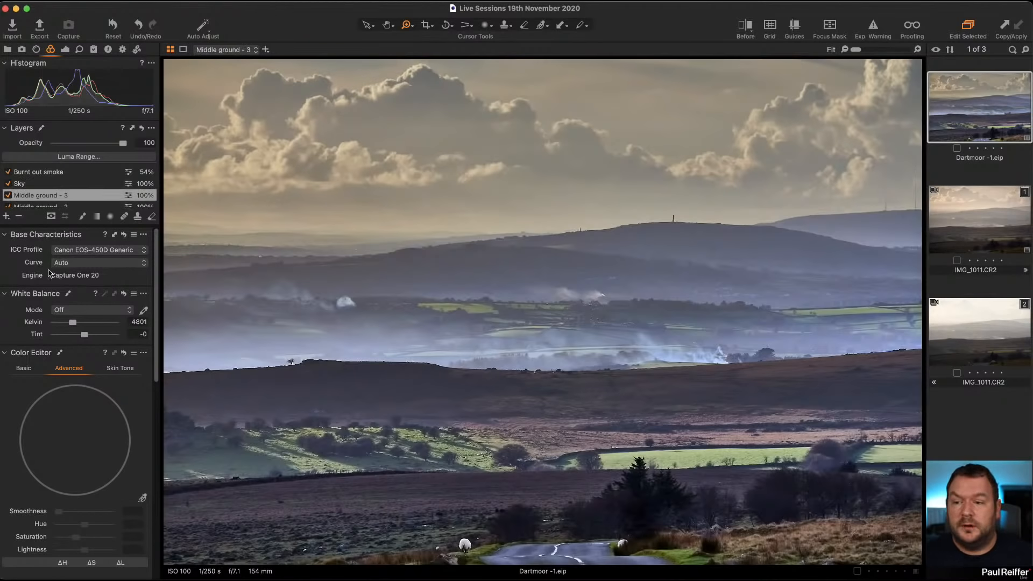
pyautogui.click(972, 208)
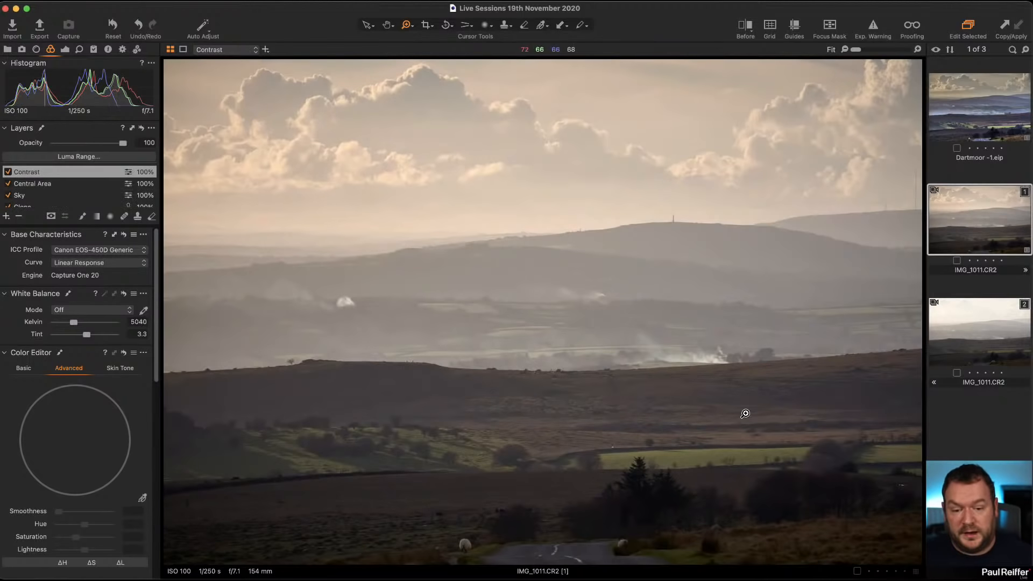
# Inspect the second IMG_1011 variant zoomed in, then return to the first variant.
pyautogui.press('Right')
pyautogui.click(639, 534)
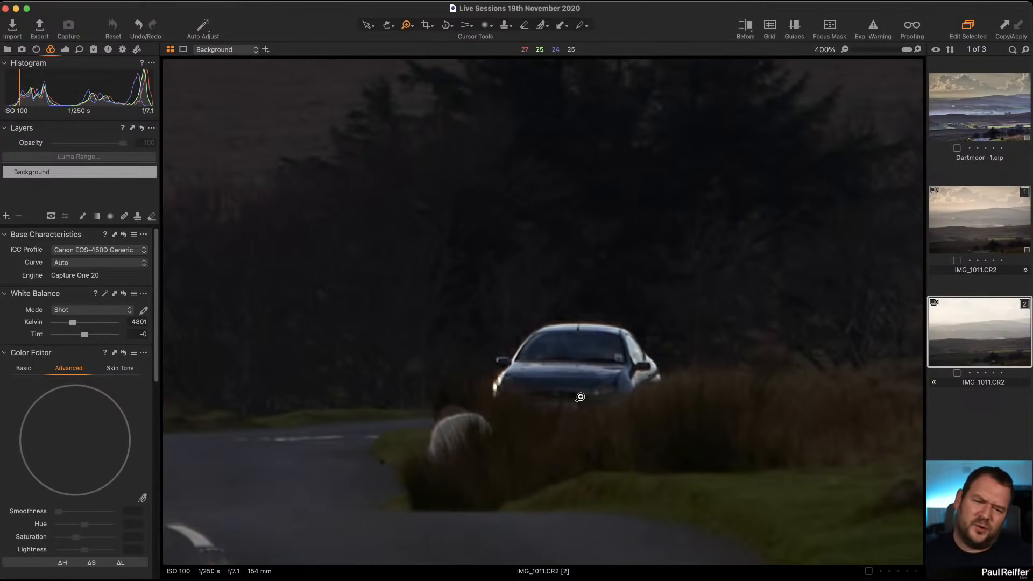
pyautogui.scroll(-1, 456, 397)
pyautogui.scroll(-5, 451, 398)
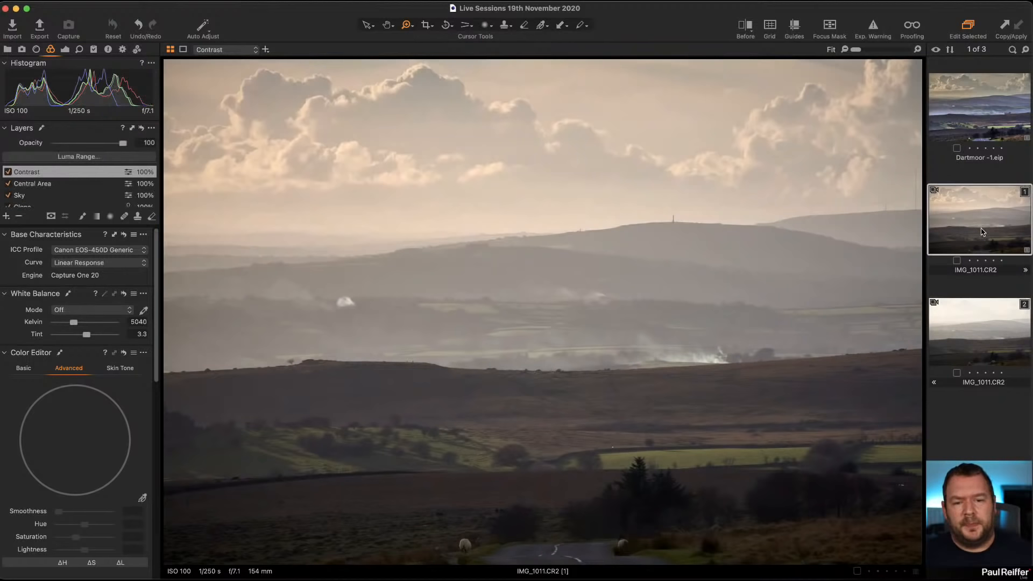
pyautogui.click(982, 232)
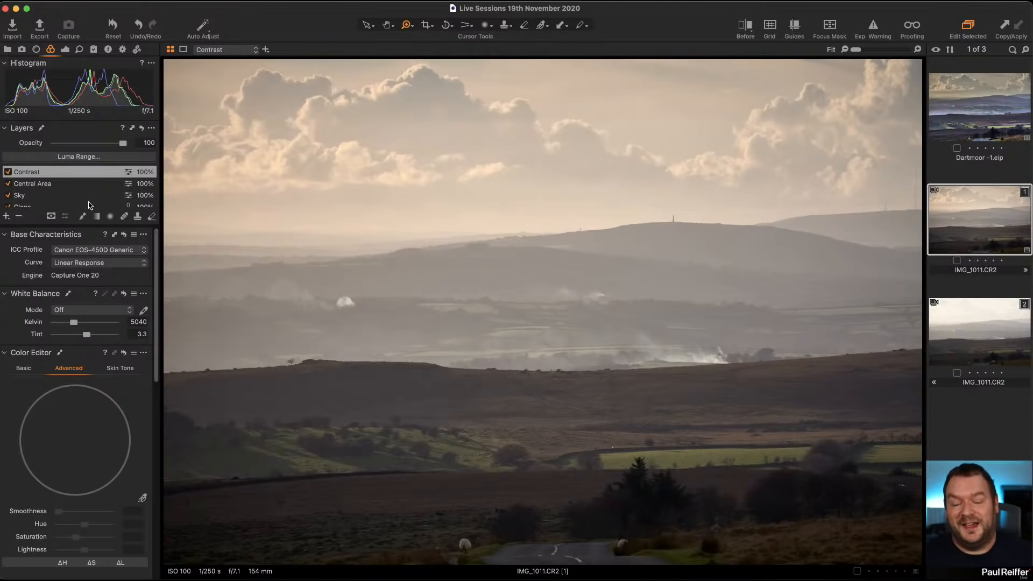
# Compare the adjustment settings of the IMG_1011 edit against the Dartmoor -1.eip image.
pyautogui.scroll(-3, 91, 204)
pyautogui.scroll(-5, 56, 425)
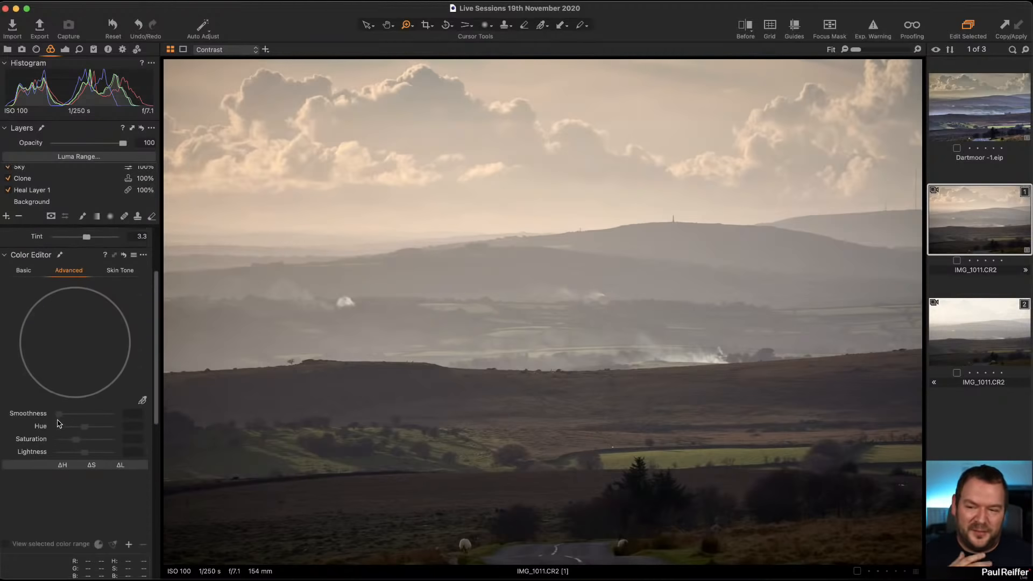
pyautogui.click(65, 49)
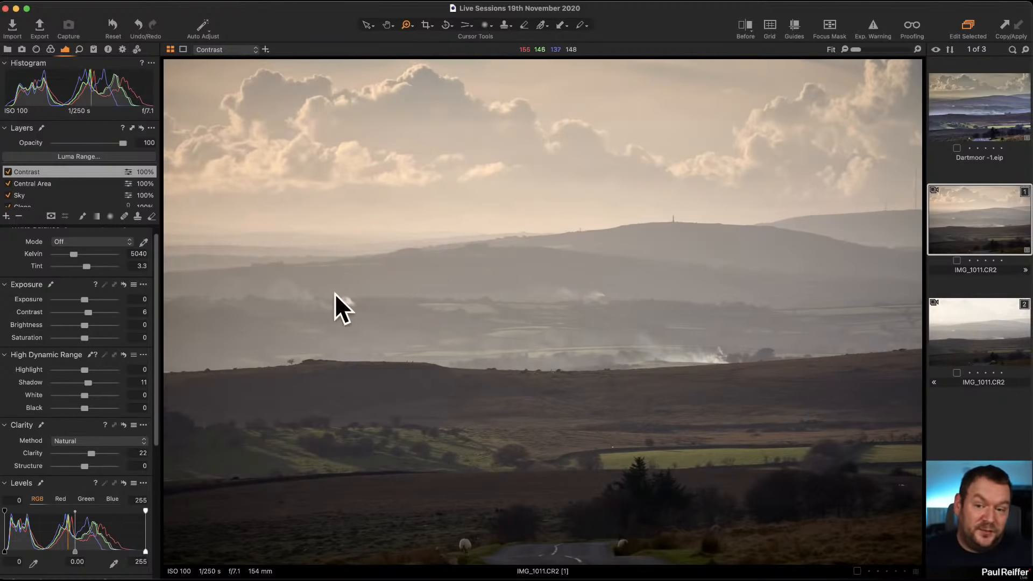
pyautogui.click(974, 124)
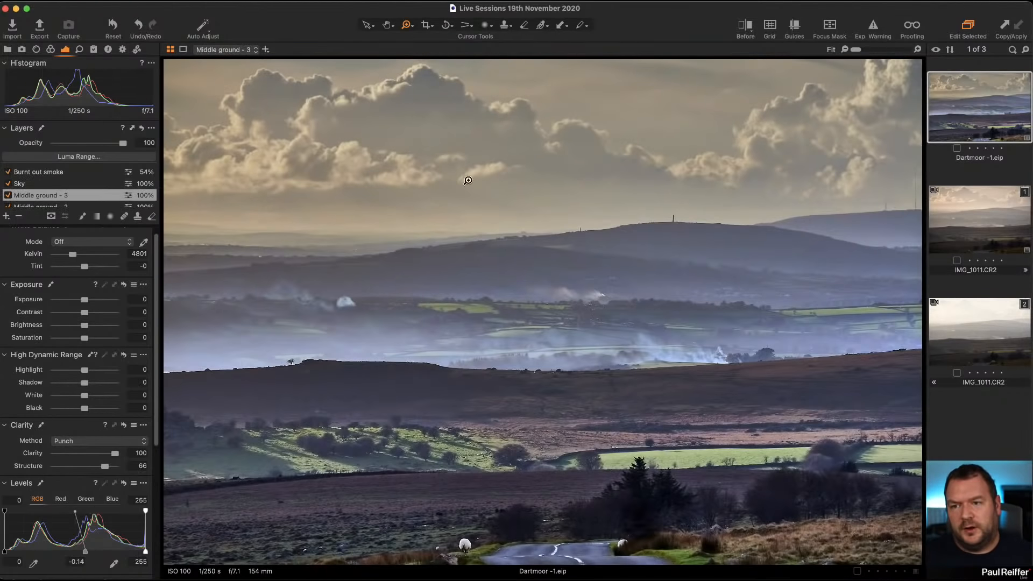
pyautogui.click(7, 49)
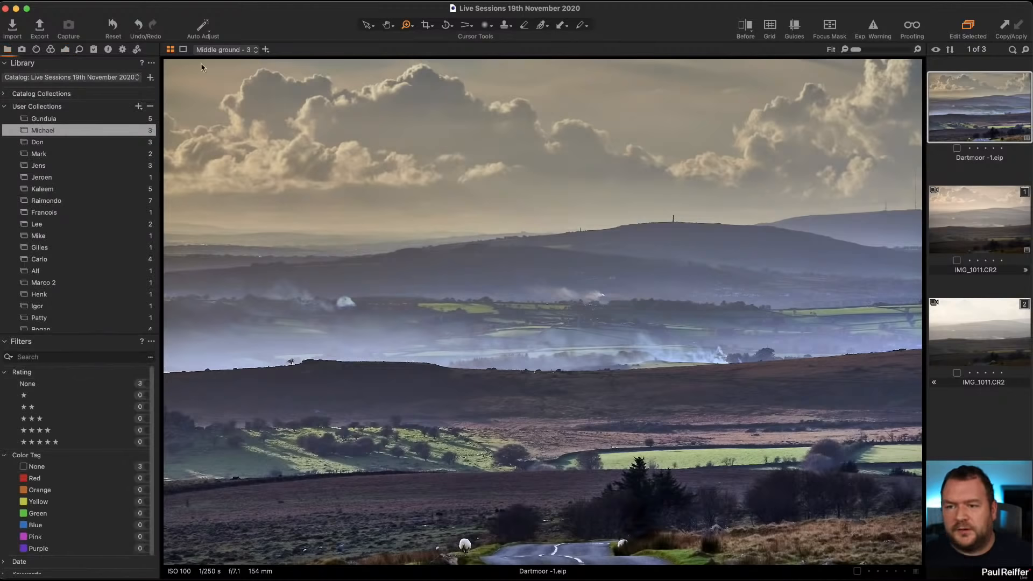
pyautogui.click(67, 50)
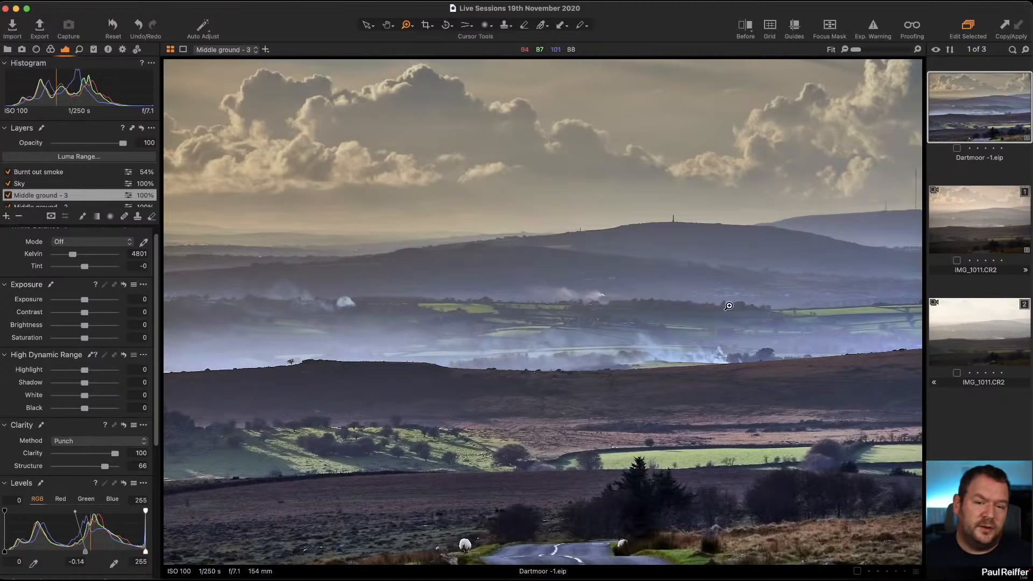
pyautogui.click(984, 228)
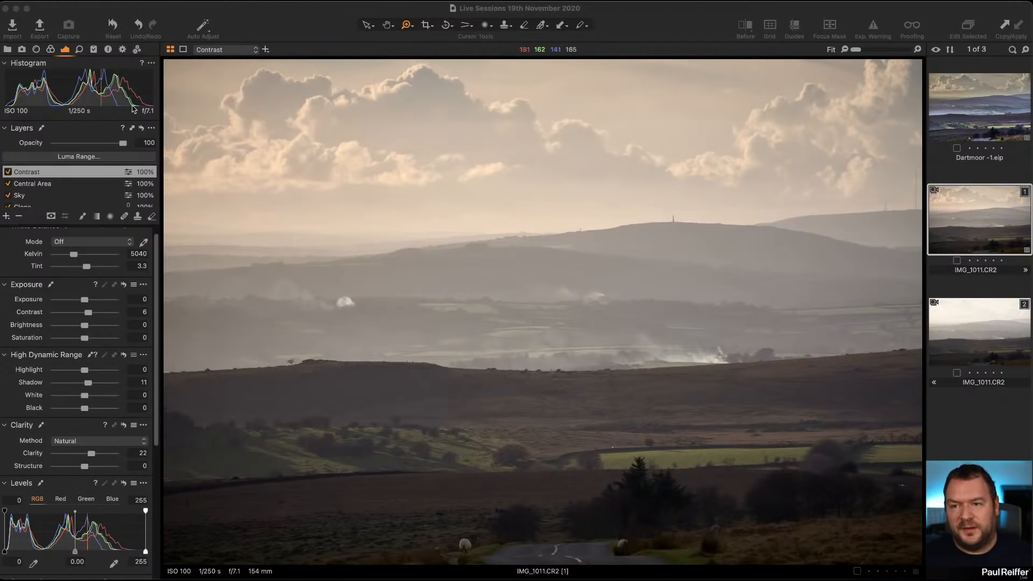
# Open the Don user collection and show its adjustment settings.
pyautogui.click(7, 49)
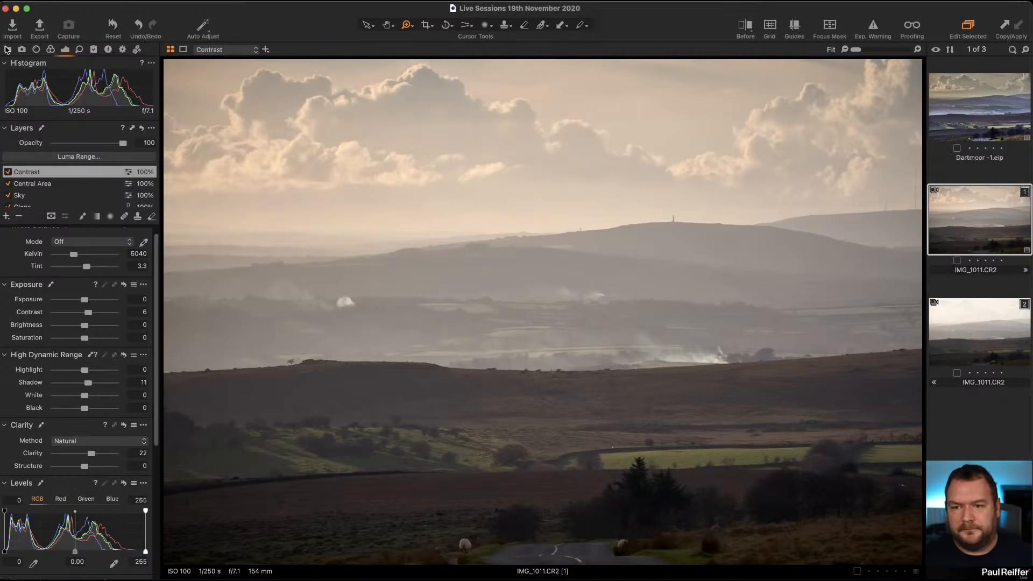
pyautogui.click(7, 49)
pyautogui.click(75, 143)
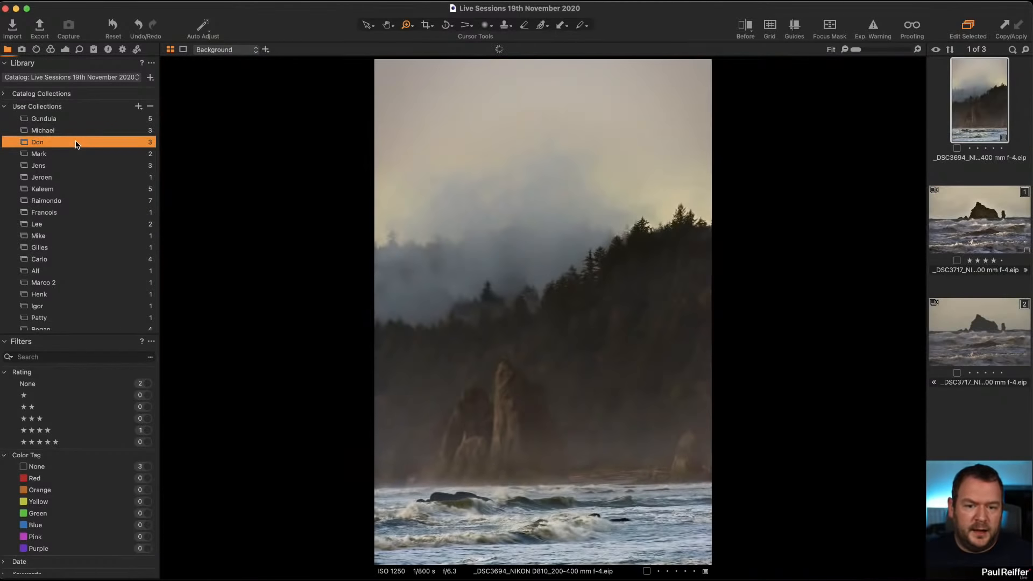
pyautogui.click(65, 51)
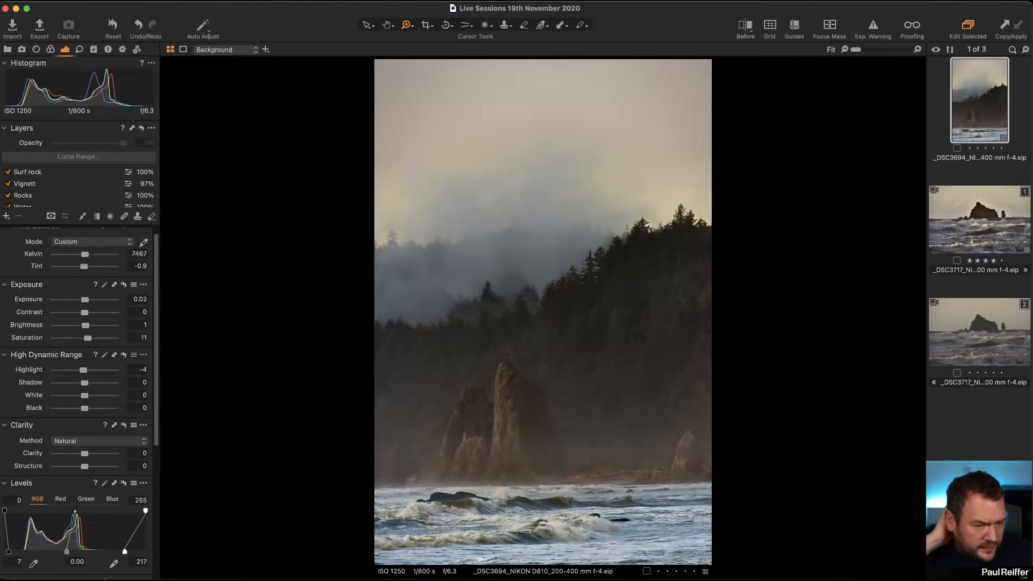
# Compare the _DSC3717 seascape edit with the _DSC3694 misty forest image.
pyautogui.click(988, 226)
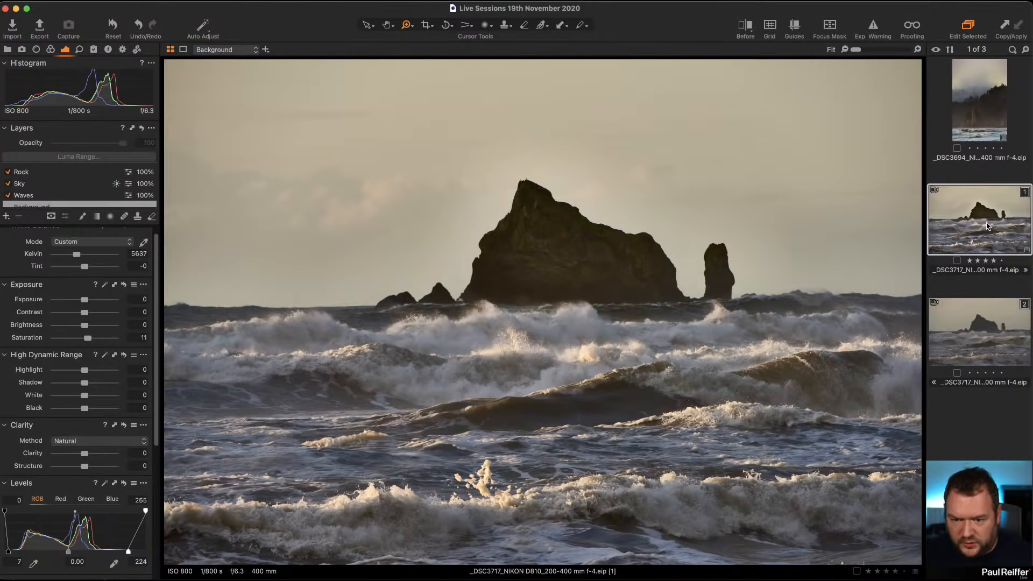
pyautogui.click(982, 117)
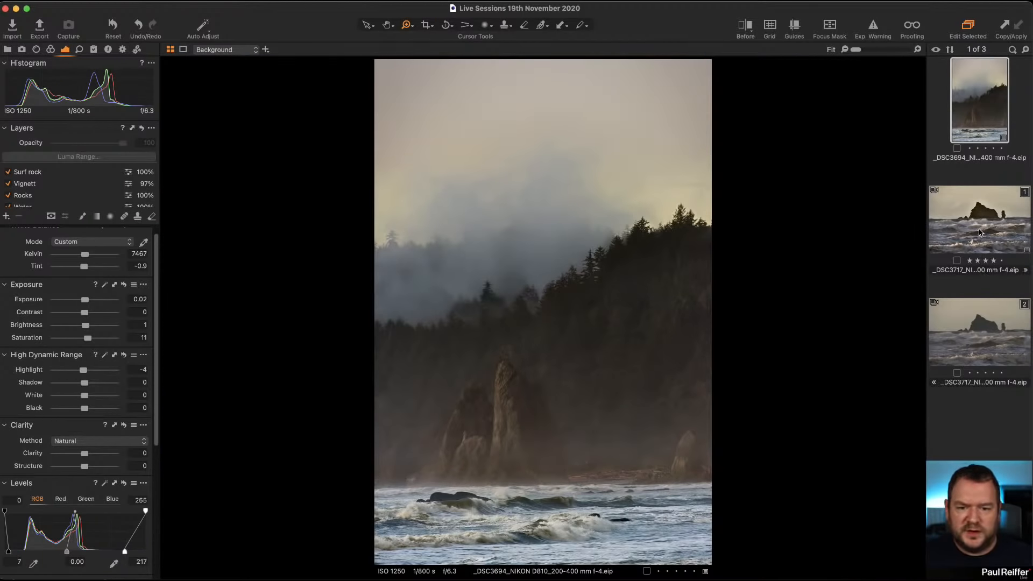
pyautogui.click(980, 232)
pyautogui.click(985, 121)
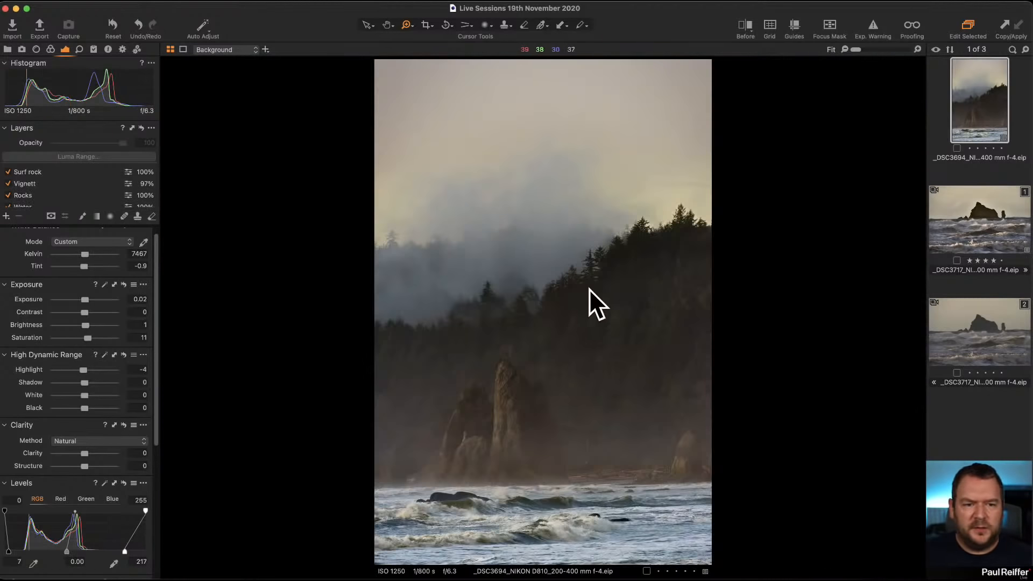
pyautogui.click(936, 252)
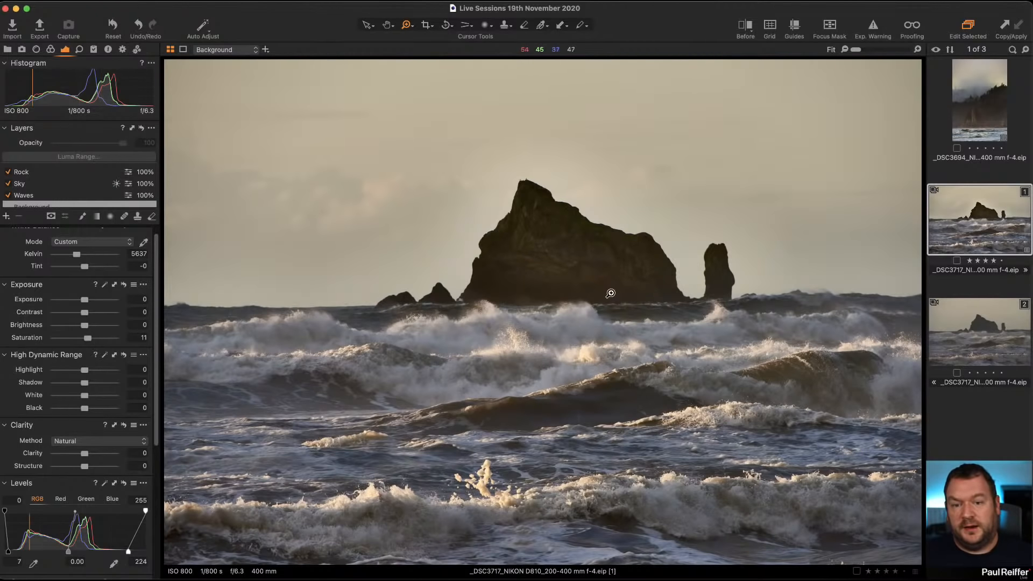
# On the Rock layer, switch the clarity method to Natural, lower clarity to 66 and exposure to 0.32.
pyautogui.click(34, 172)
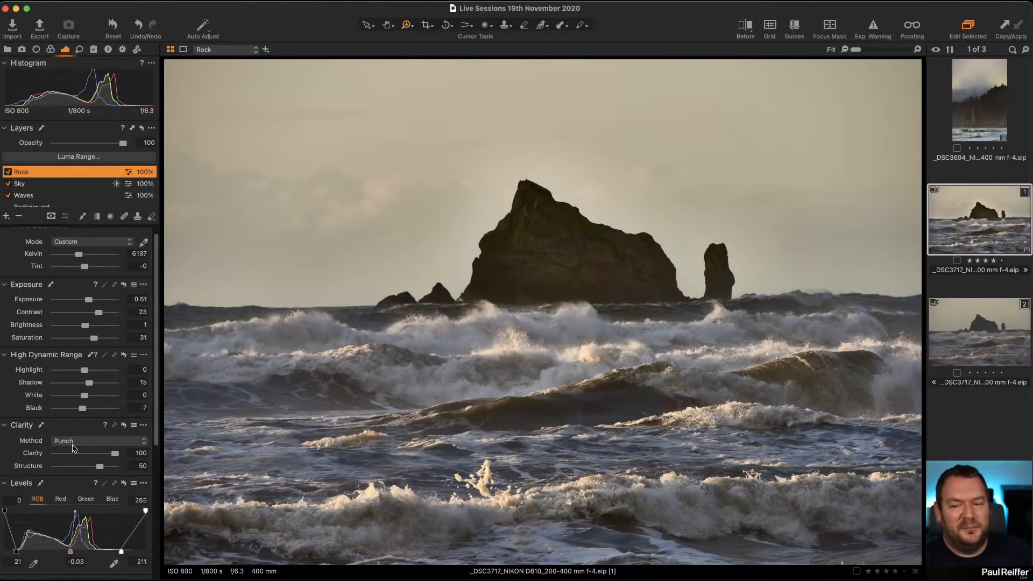
pyautogui.click(93, 441)
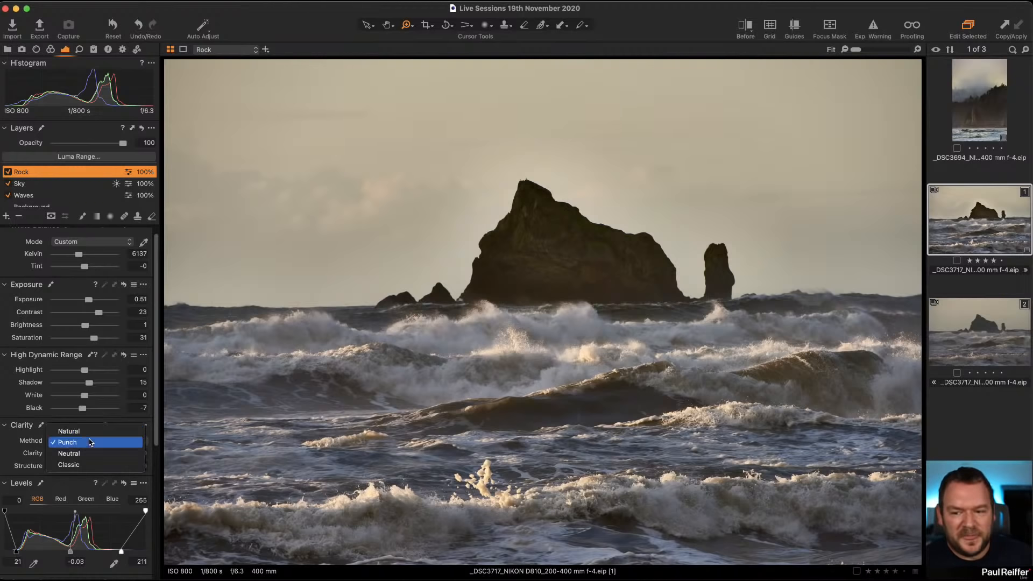
pyautogui.click(85, 432)
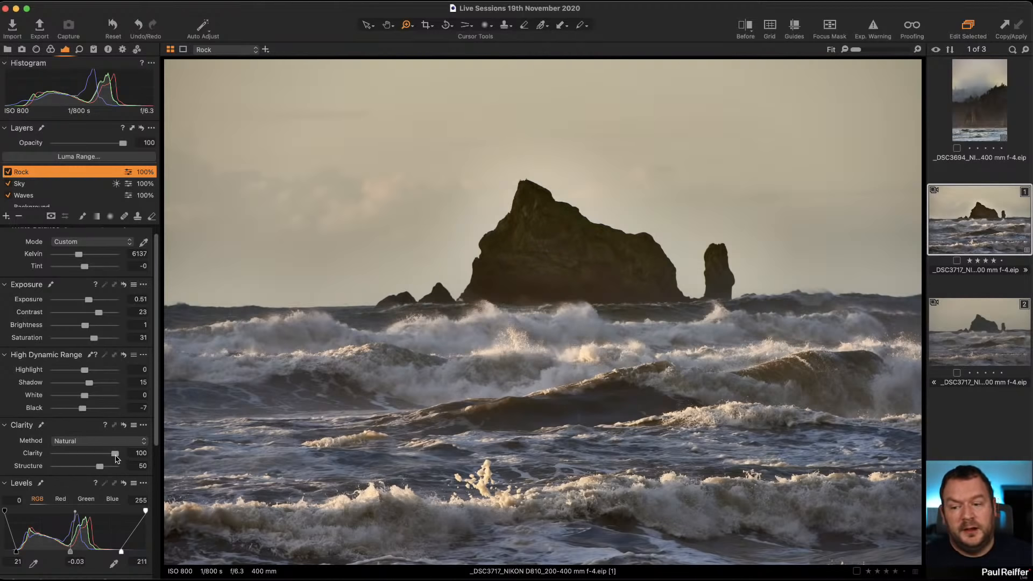
pyautogui.moveTo(115, 455); pyautogui.dragTo(97, 470)
pyautogui.moveTo(89, 302); pyautogui.dragTo(87, 302)
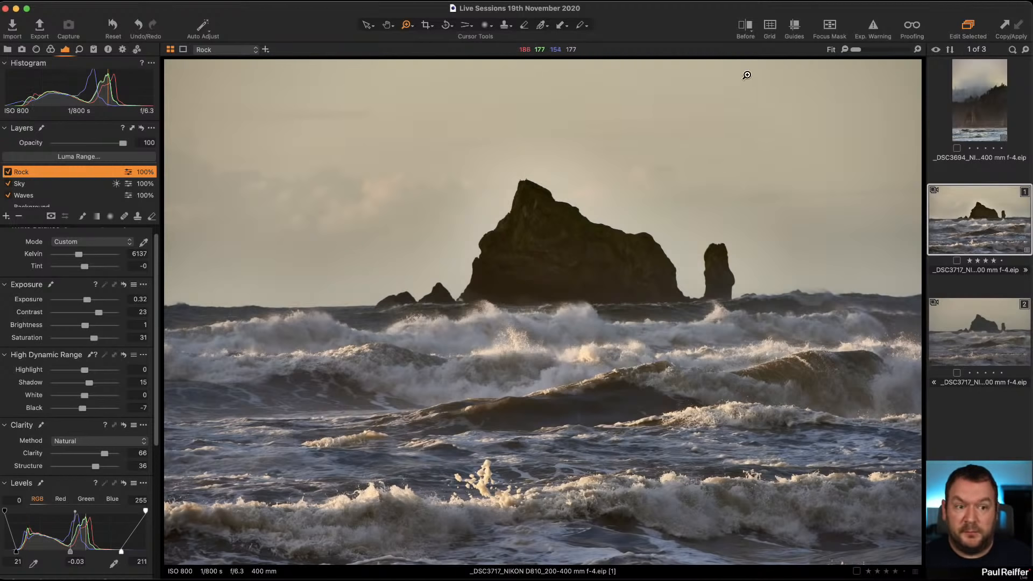
# Open the _DSC3694 image and check its lens correction profile options.
pyautogui.click(981, 103)
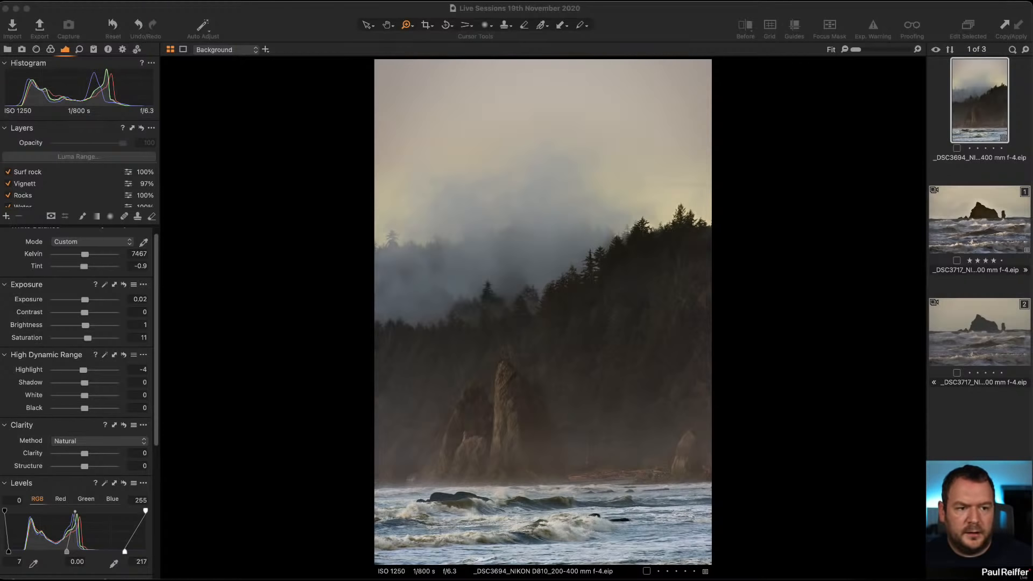
pyautogui.doubleClick(637, 340)
pyautogui.doubleClick(637, 340)
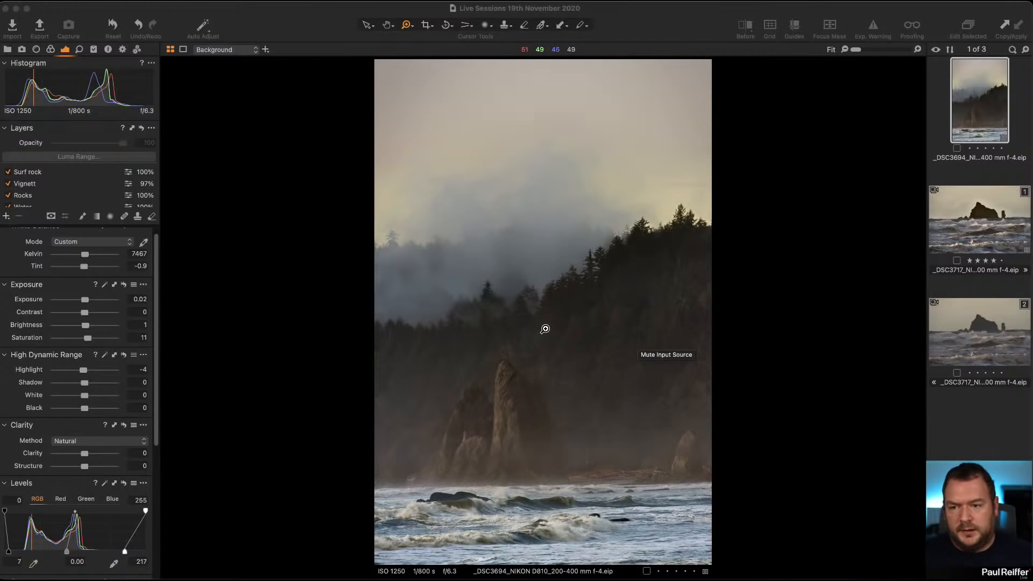
pyautogui.click(7, 49)
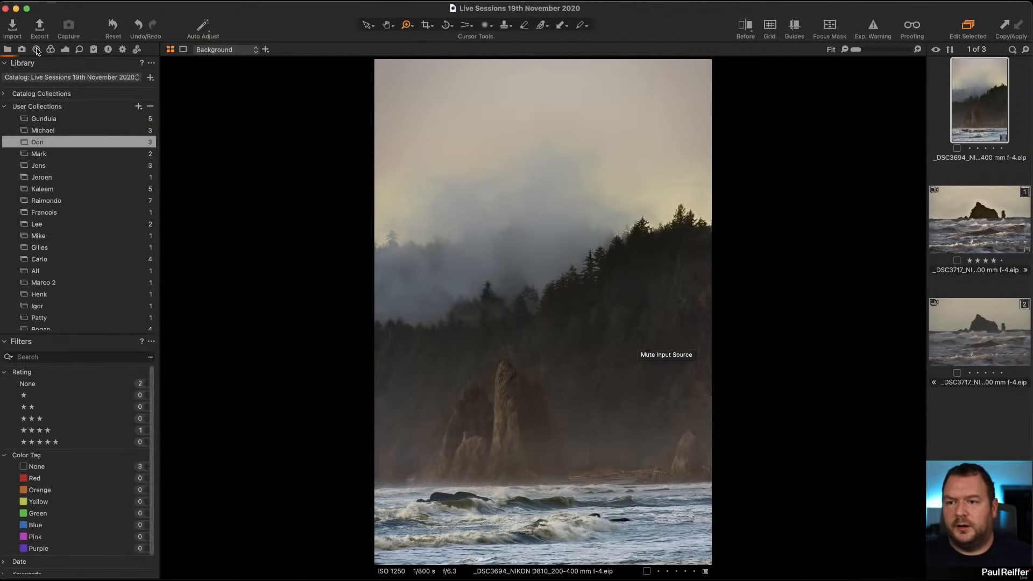
pyautogui.click(36, 49)
pyautogui.click(85, 96)
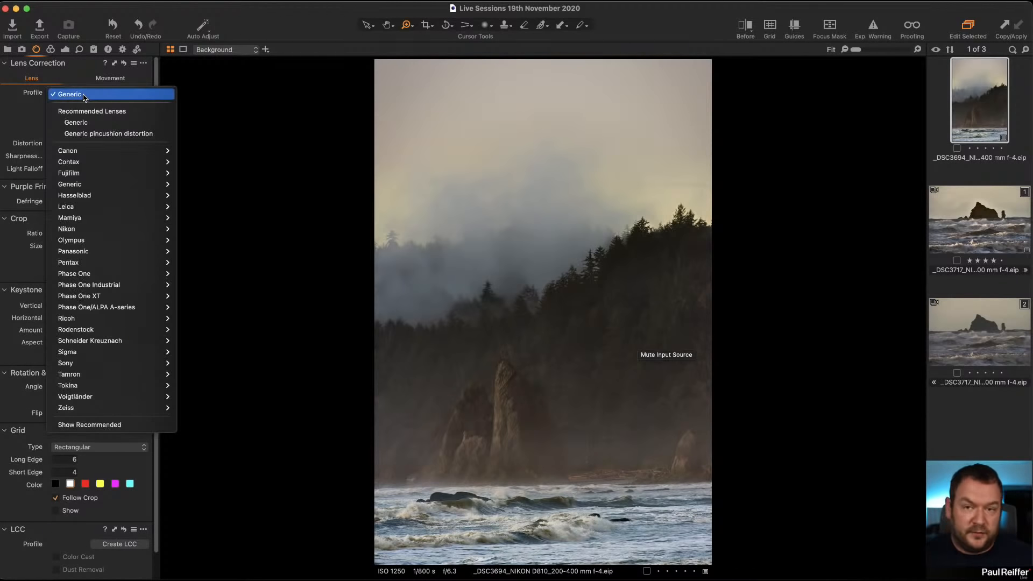
pyautogui.click(21, 106)
# Review the _DSC3694 metadata, including the lens details.
pyautogui.click(107, 49)
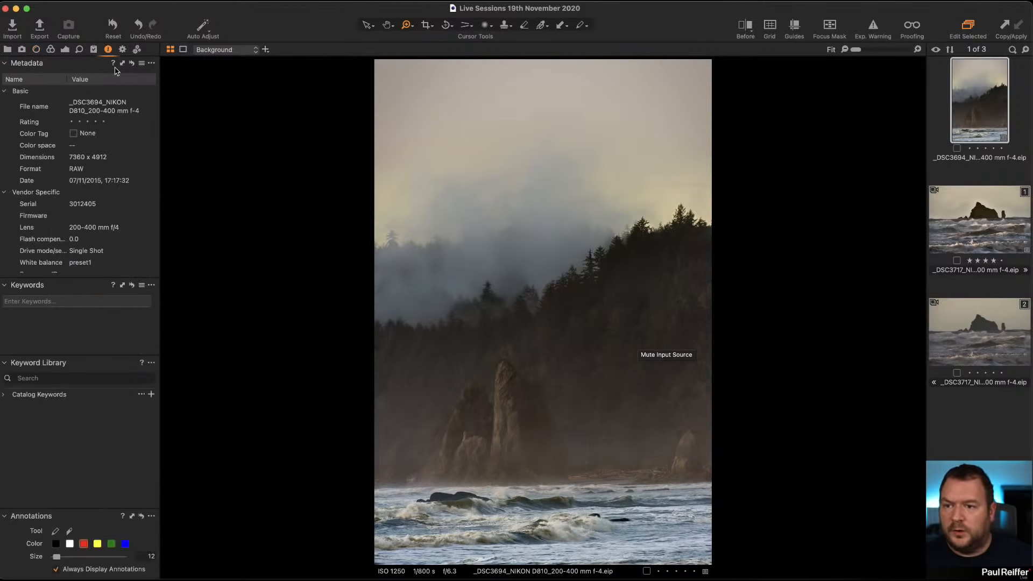
pyautogui.scroll(-4, 123, 206)
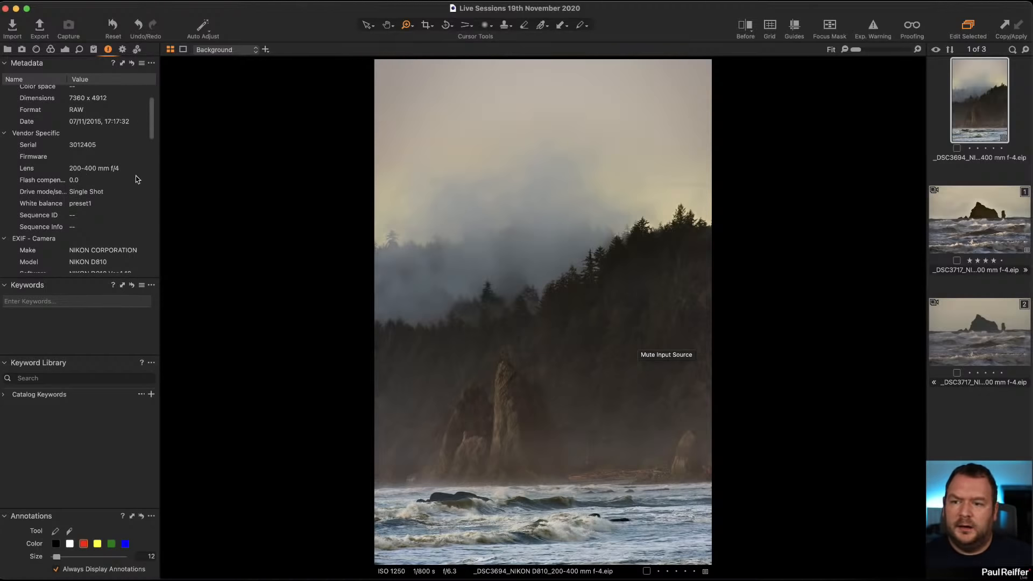
pyautogui.scroll(2, 112, 180)
pyautogui.scroll(3, 112, 181)
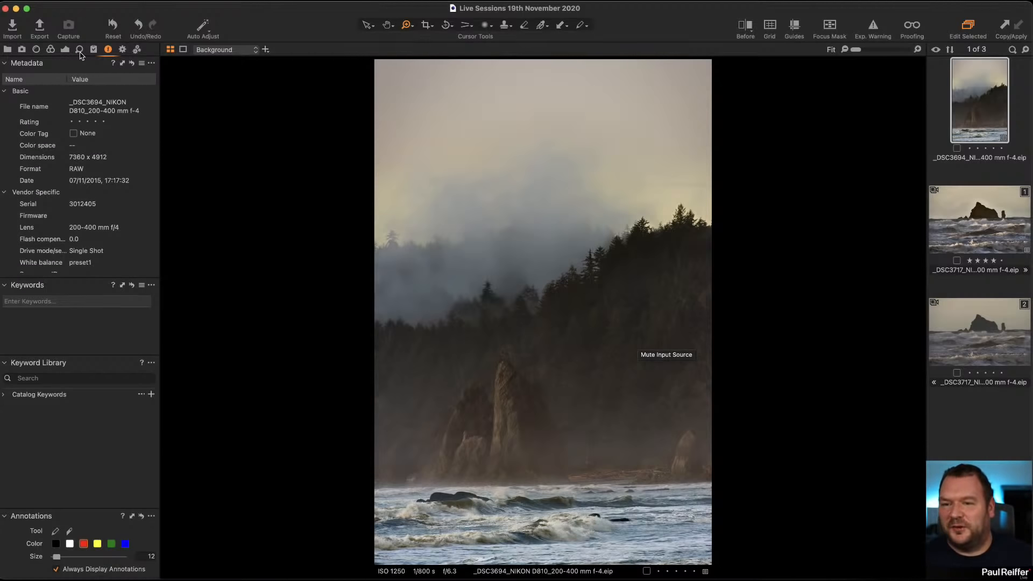
pyautogui.click(50, 50)
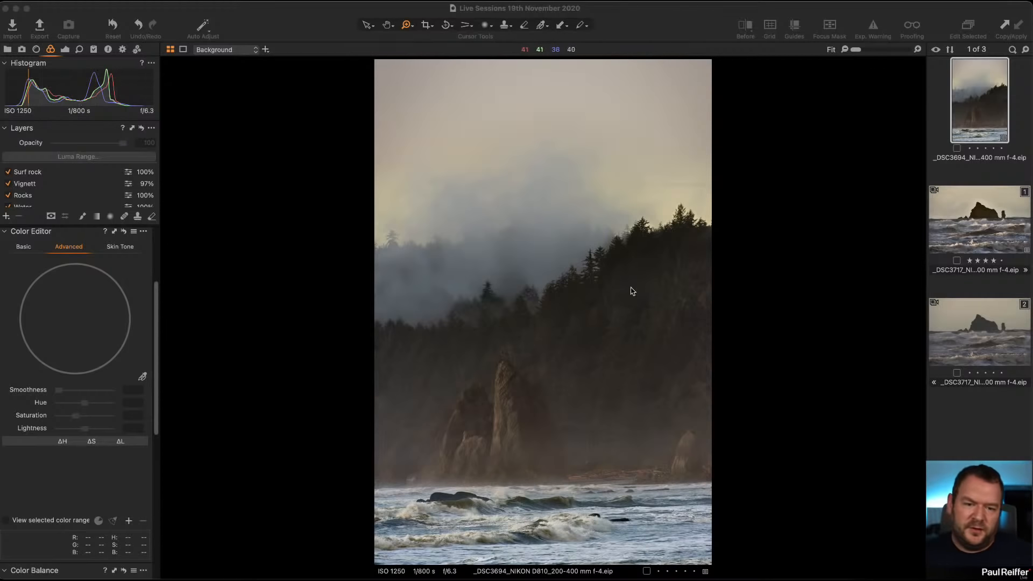
# Straighten the _DSC3694 image by rotating it about 0.95 degrees.
pyautogui.click(447, 25)
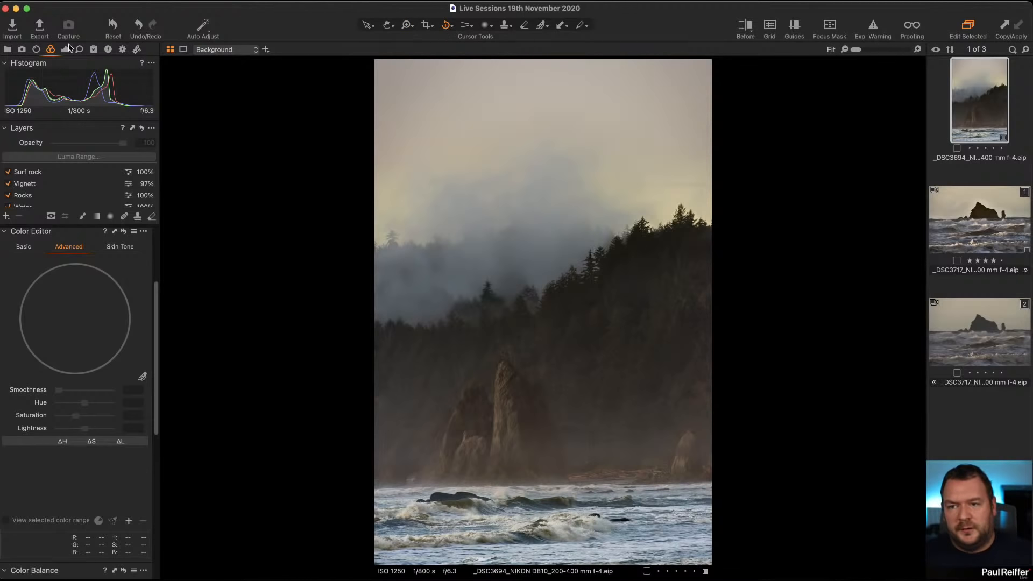
pyautogui.click(36, 48)
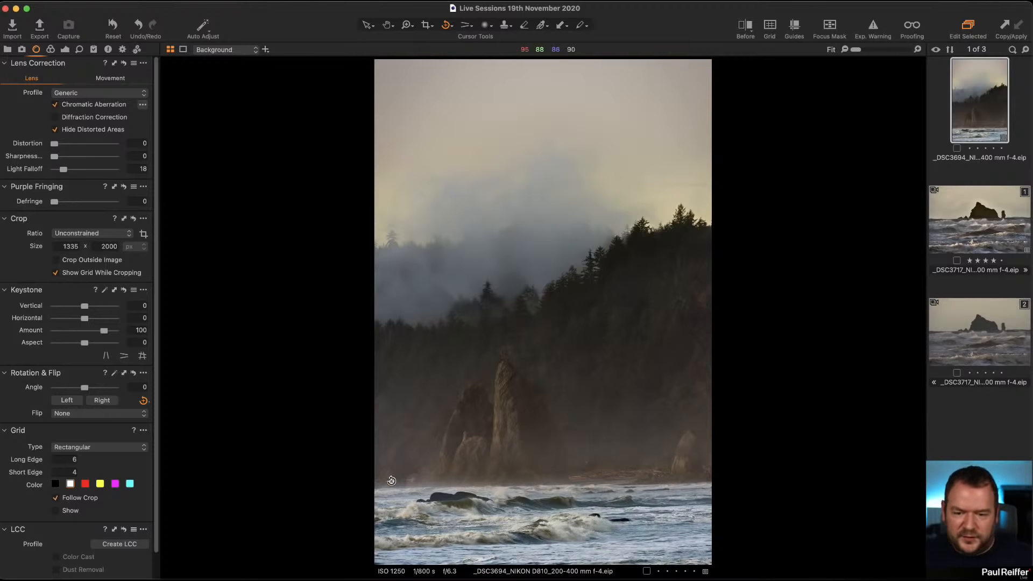
pyautogui.moveTo(378, 488); pyautogui.dragTo(711, 483)
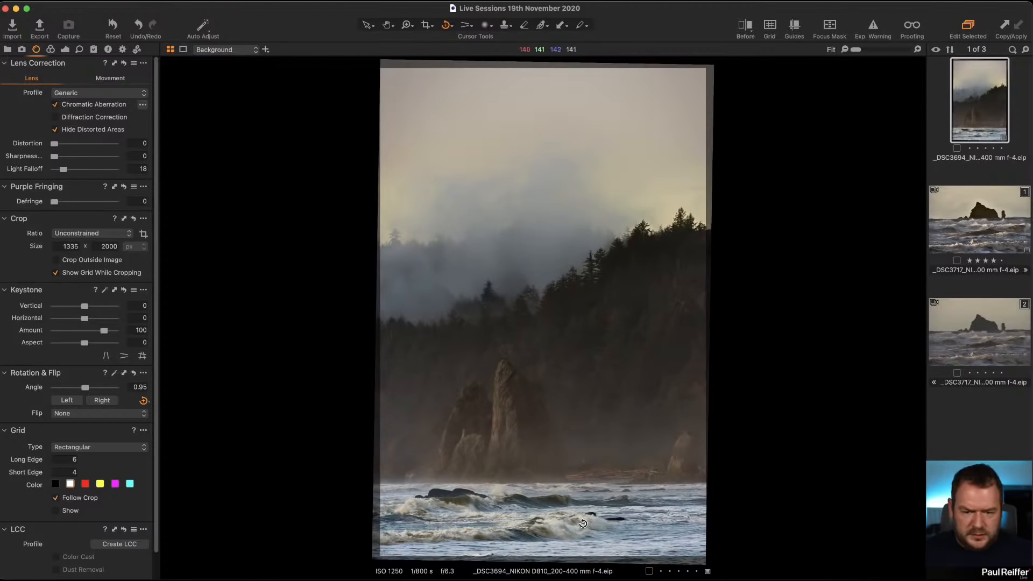
# Zoom into the straightened image to inspect its detail, then return to the fitted view.
pyautogui.click(367, 24)
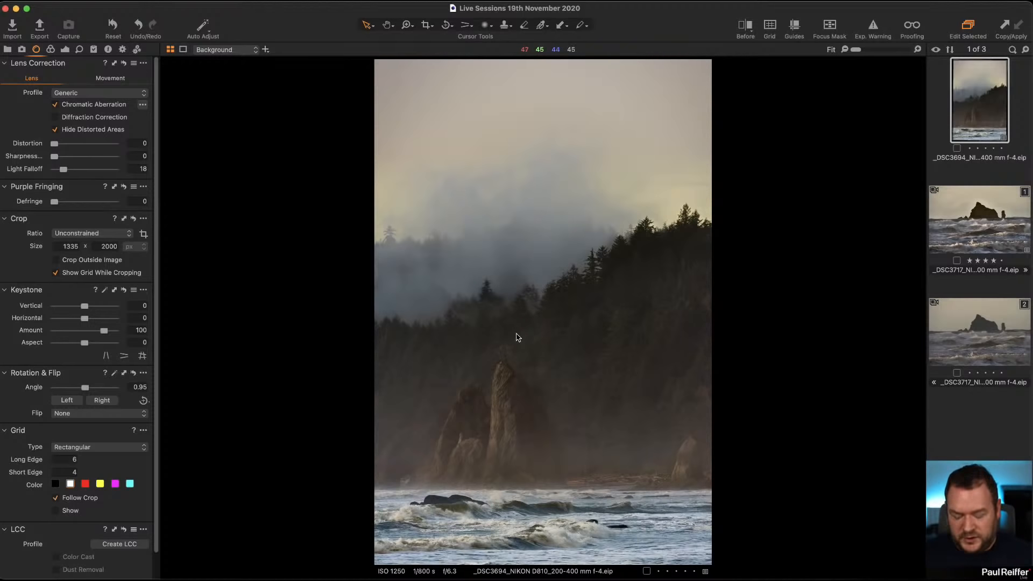
pyautogui.press('z')
pyautogui.click(496, 292)
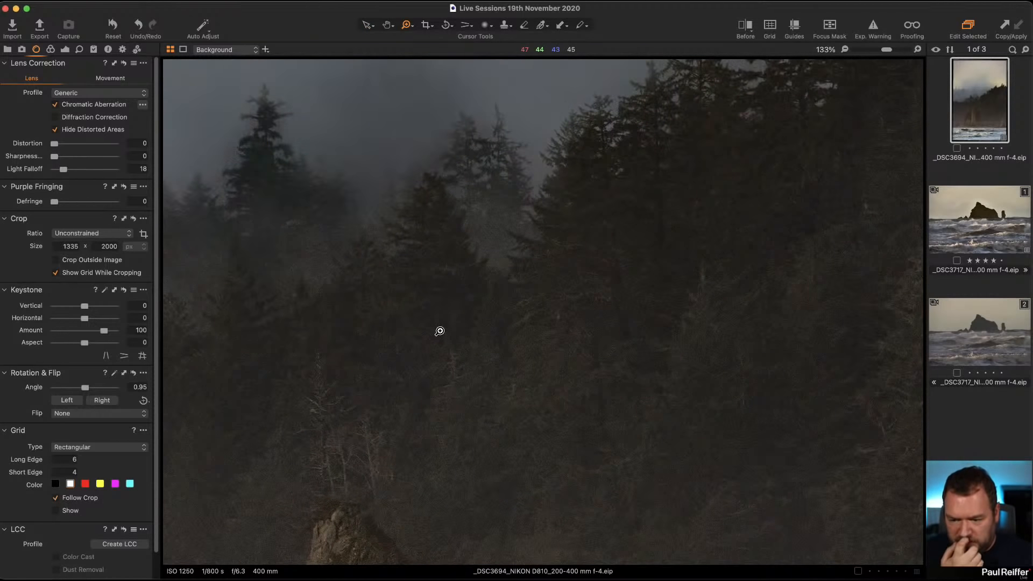
pyautogui.click(495, 375)
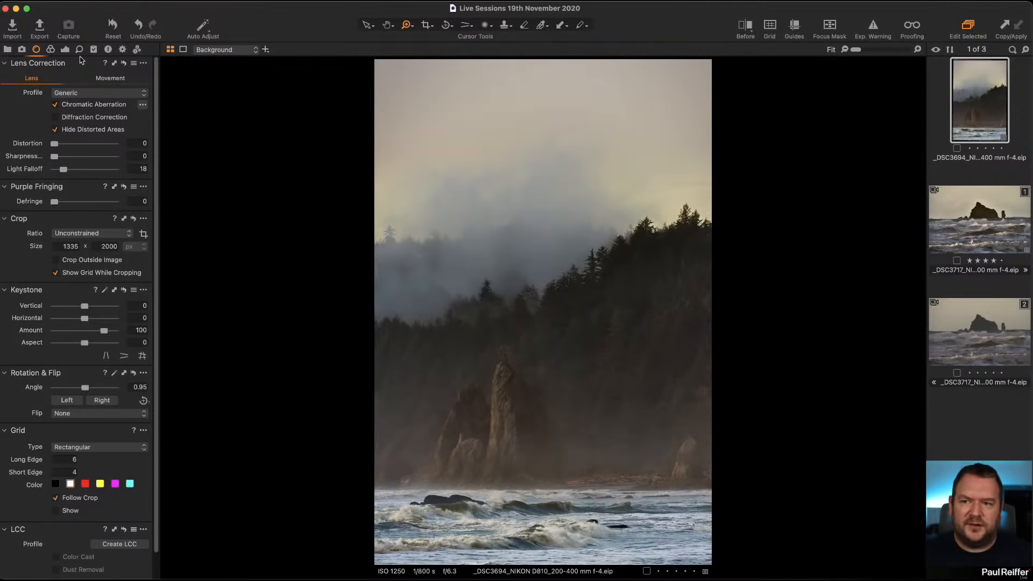
# Create a new variant of the _DSC3694 image.
pyautogui.click(51, 49)
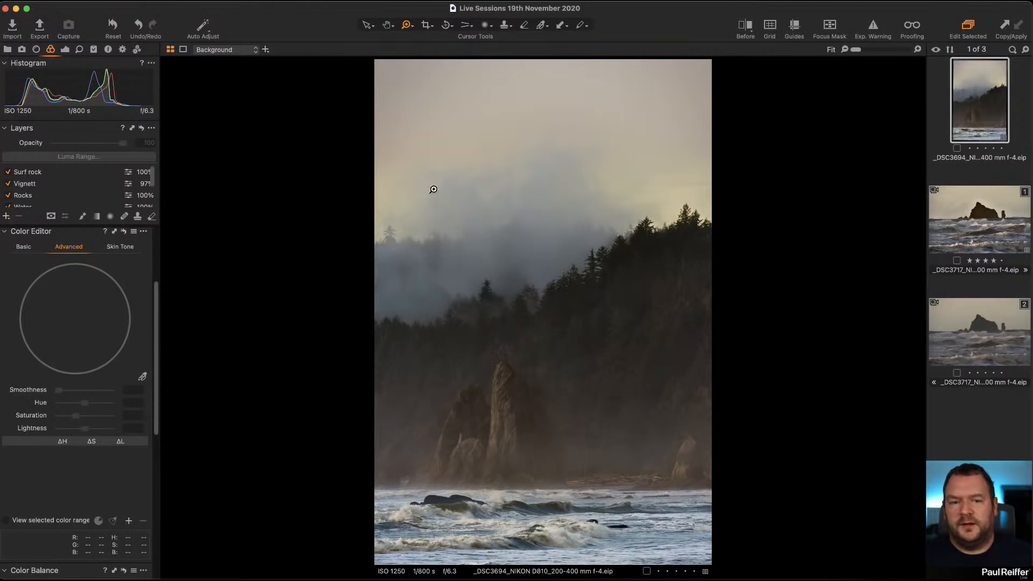
pyautogui.rightClick(974, 106)
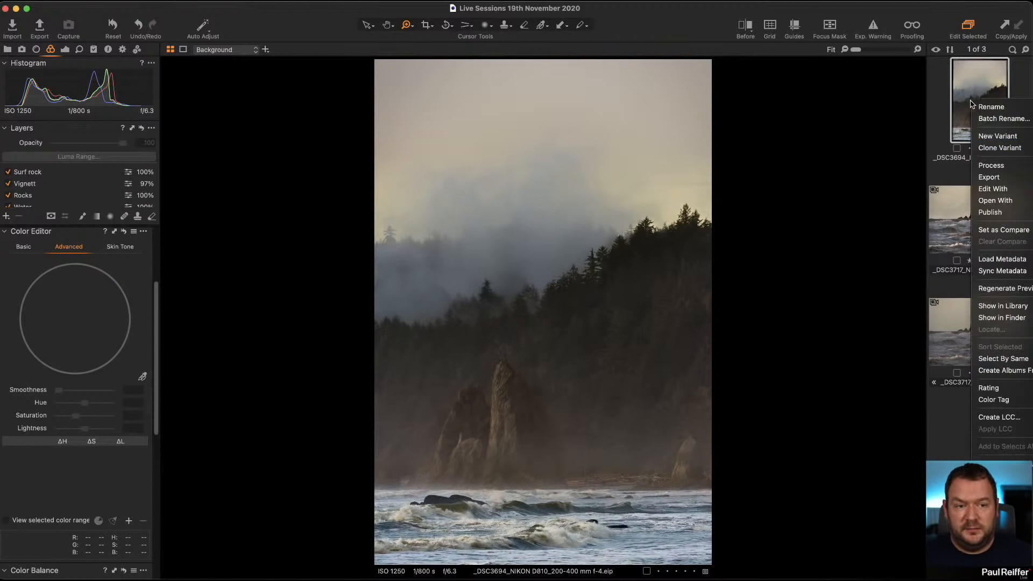
pyautogui.click(989, 136)
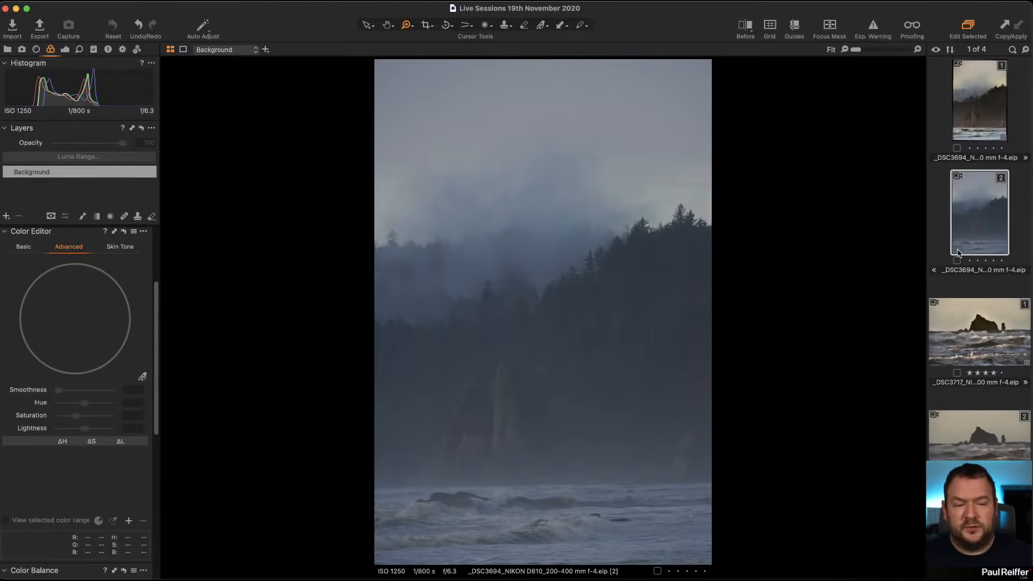
# Compare the edited first variant with the new unedited variant.
pyautogui.click(976, 115)
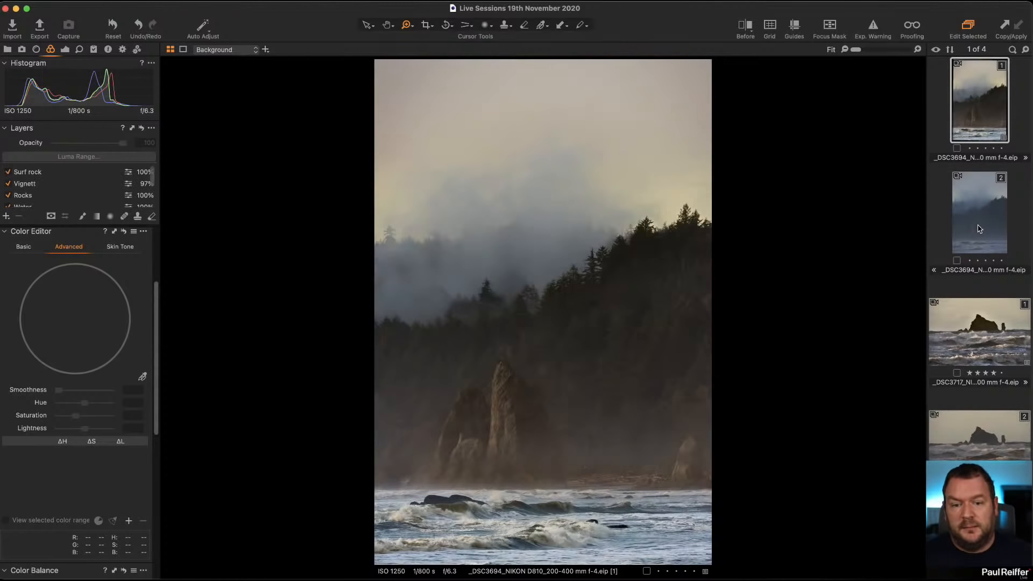
pyautogui.click(979, 226)
pyautogui.click(975, 102)
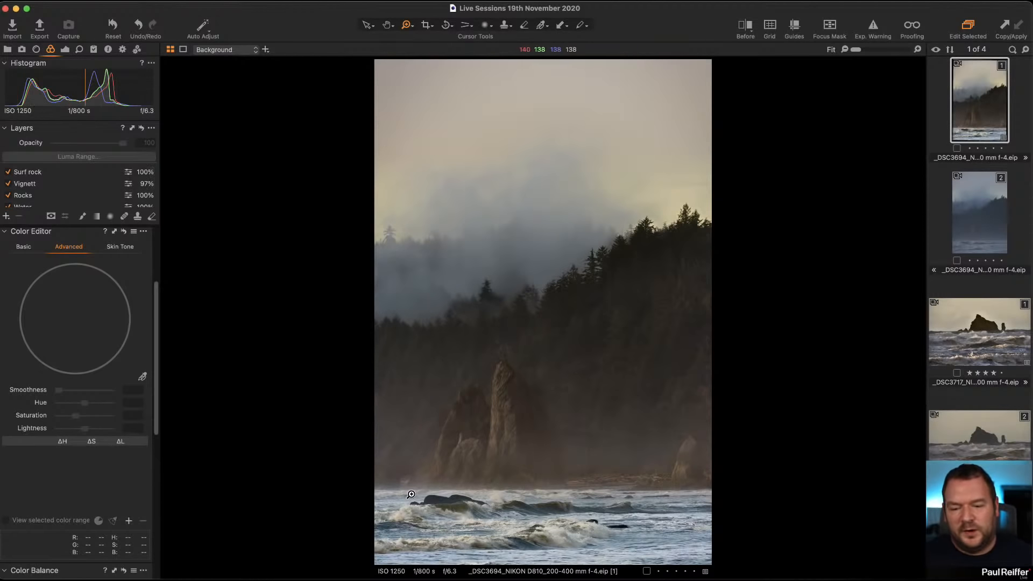
pyautogui.click(987, 228)
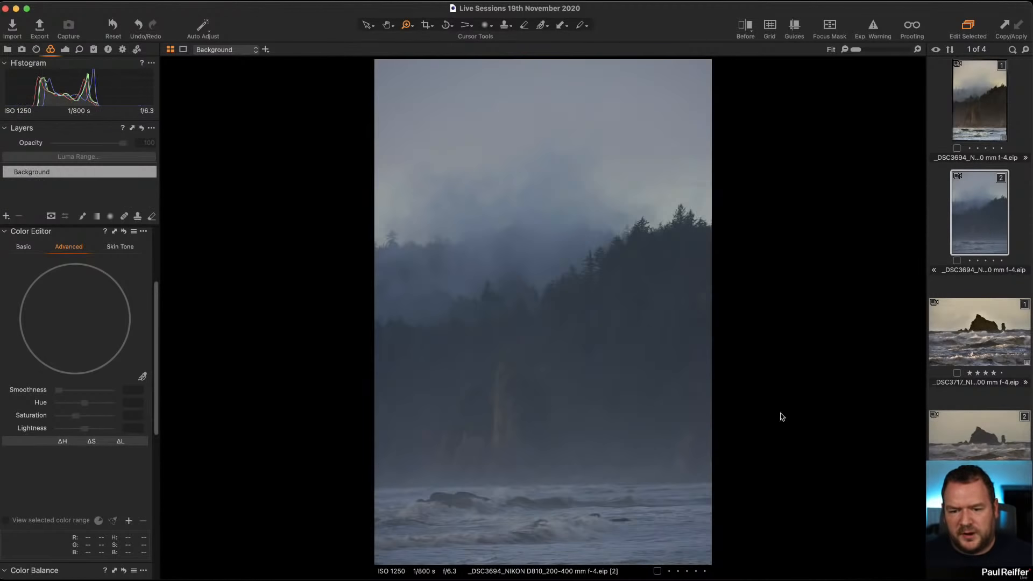
pyautogui.click(982, 113)
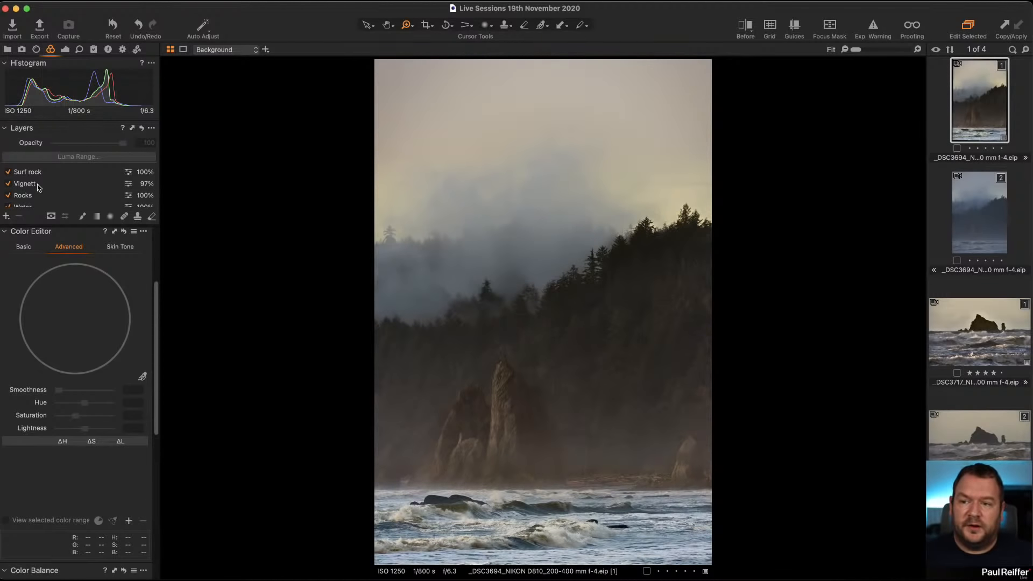
# Review the masks of the fog, Water, Rocks, Vignette and Surf rock layers.
pyautogui.scroll(-3, 32, 188)
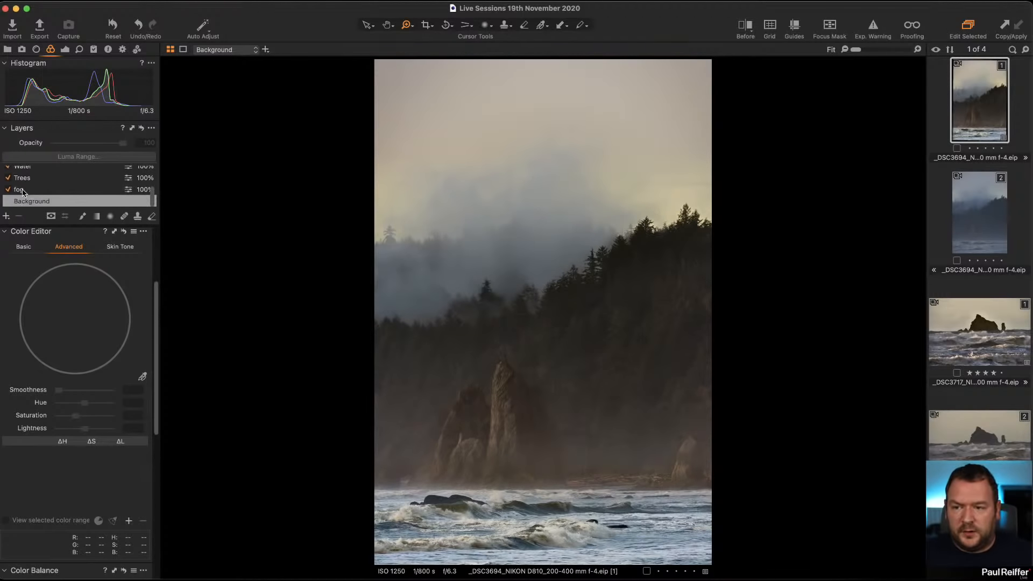
pyautogui.click(23, 192)
pyautogui.press('m')
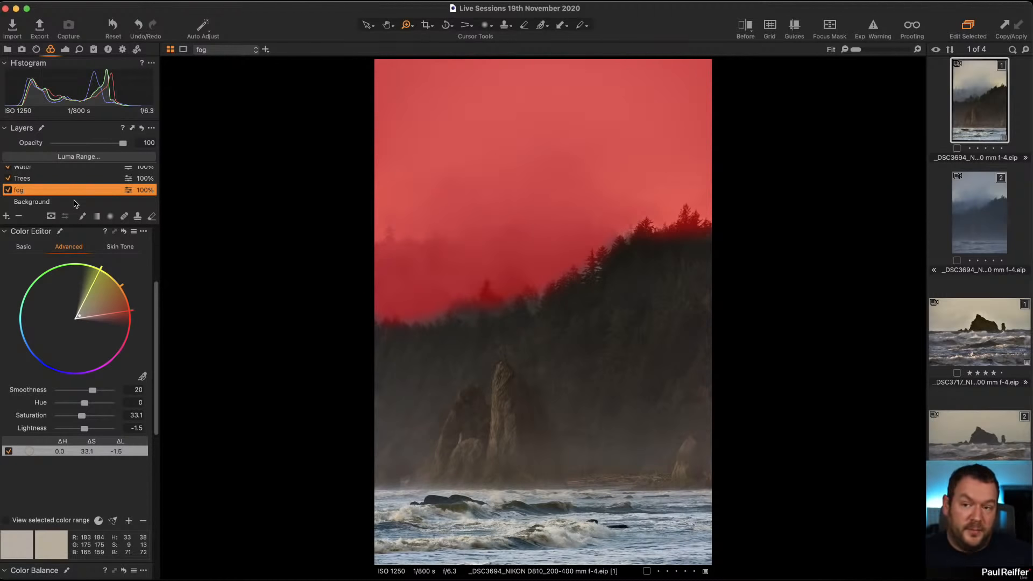
pyautogui.click(35, 182)
pyautogui.scroll(2, 36, 183)
pyautogui.click(39, 189)
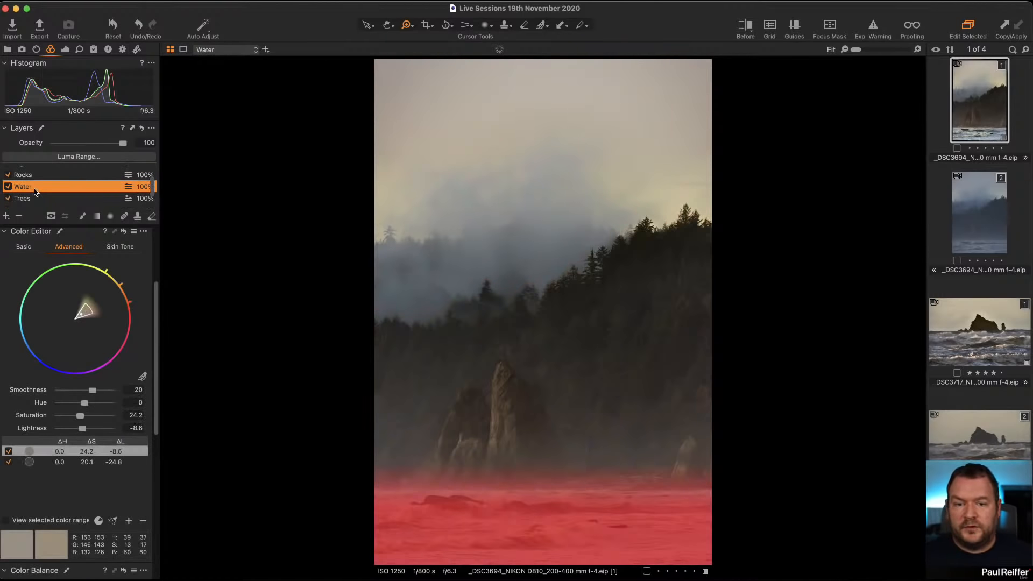
pyautogui.click(39, 176)
pyautogui.scroll(2, 40, 186)
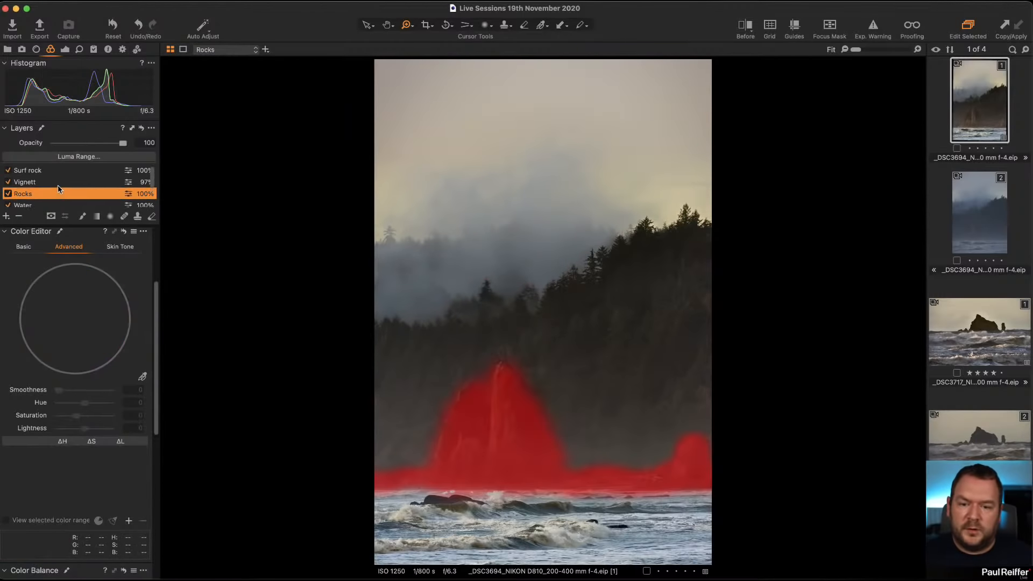
pyautogui.click(58, 184)
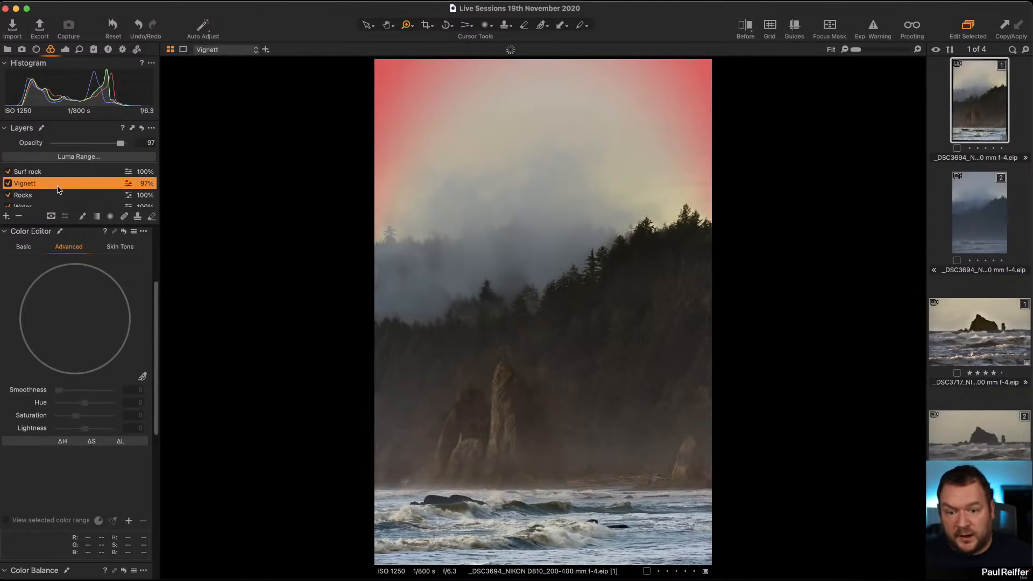
pyautogui.click(46, 173)
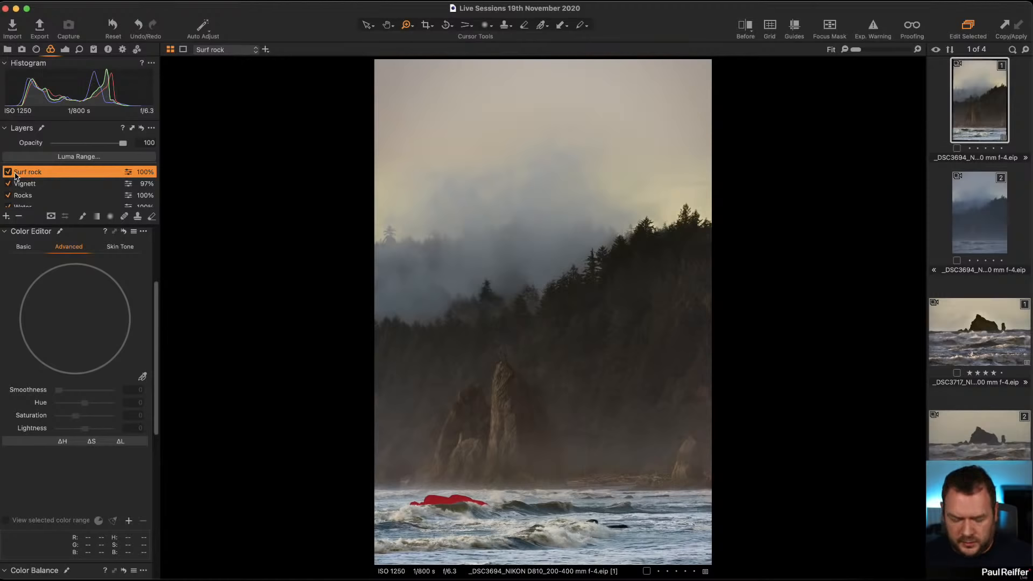
pyautogui.doubleClick(24, 172)
pyautogui.write('m')
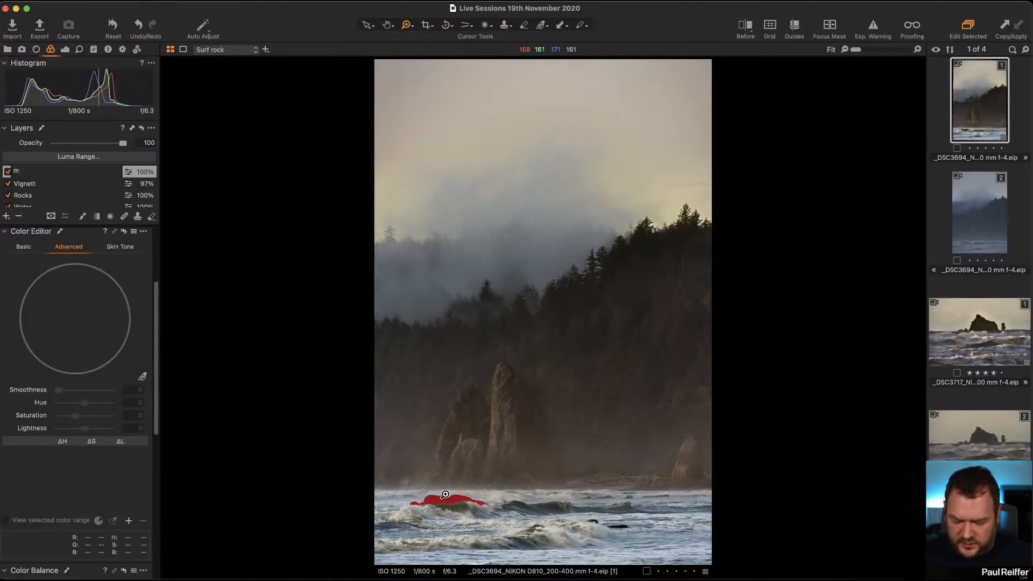
pyautogui.press('Escape')
# Hide the mask and zoom in on the surf rock to inspect it, then return to the fitted view.
pyautogui.press('m')
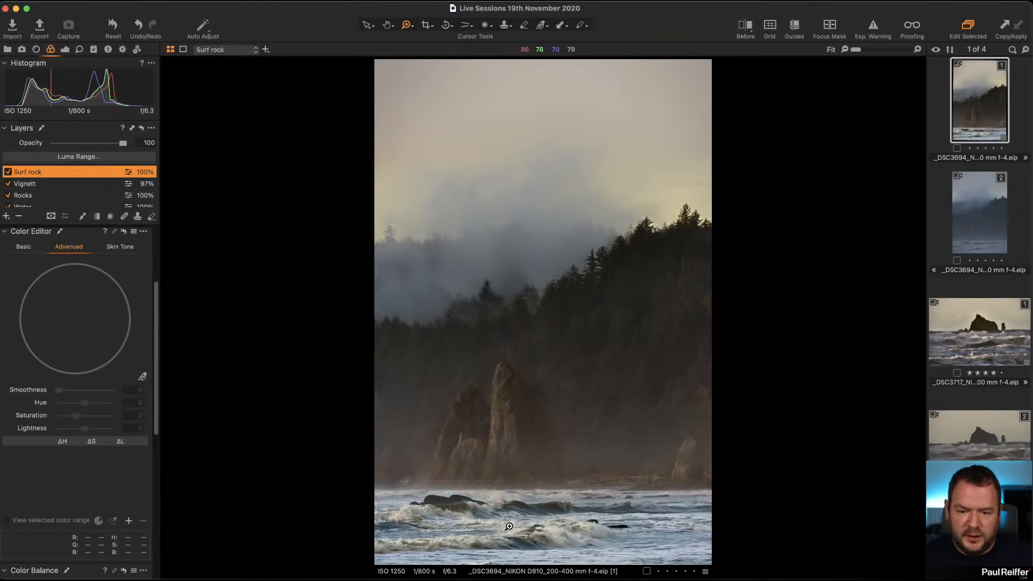
pyautogui.click(450, 500)
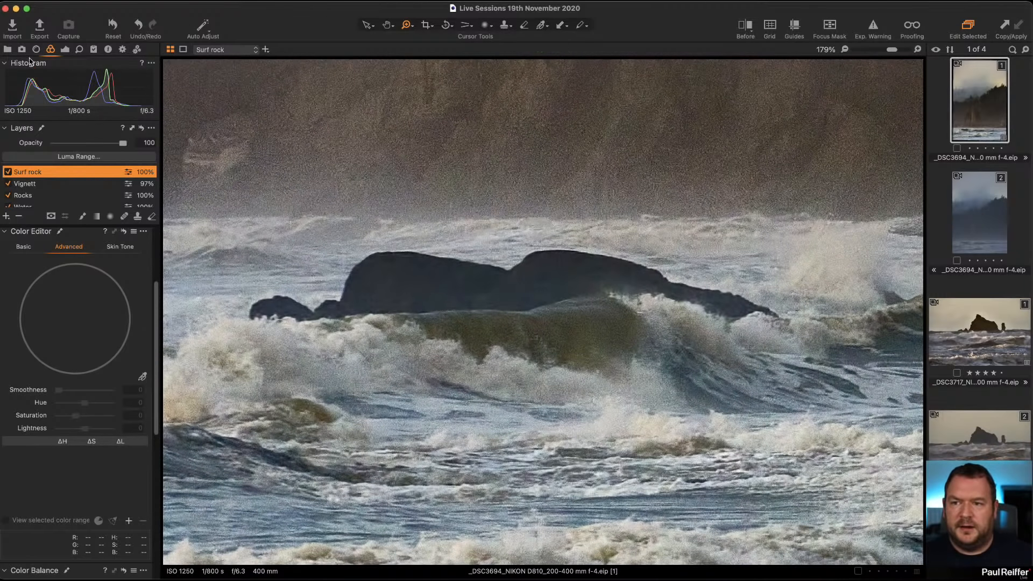
pyautogui.click(67, 50)
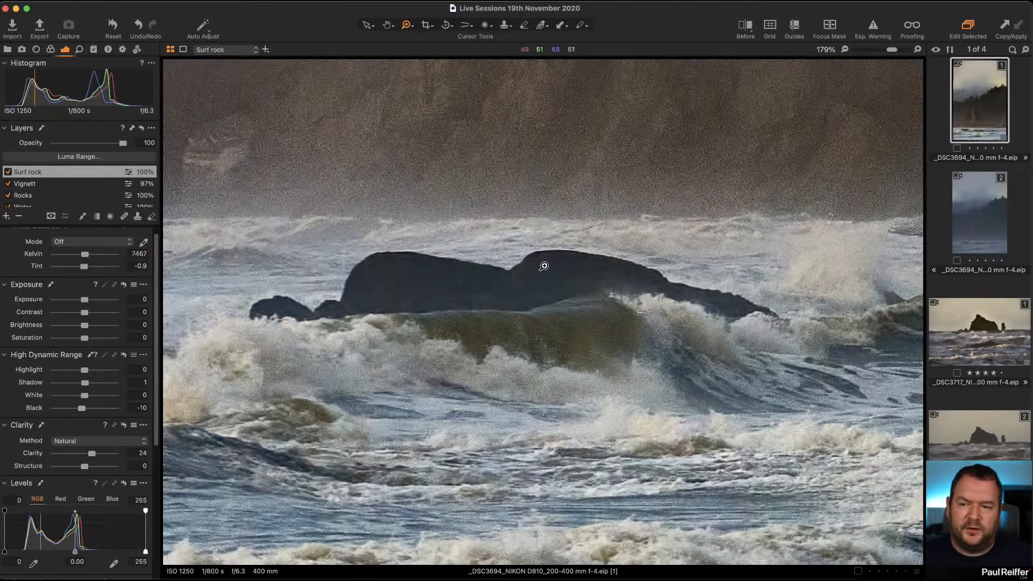
pyautogui.click(529, 282)
# Select the fog layer and compare the first variant against the second variant.
pyautogui.scroll(-2, 54, 198)
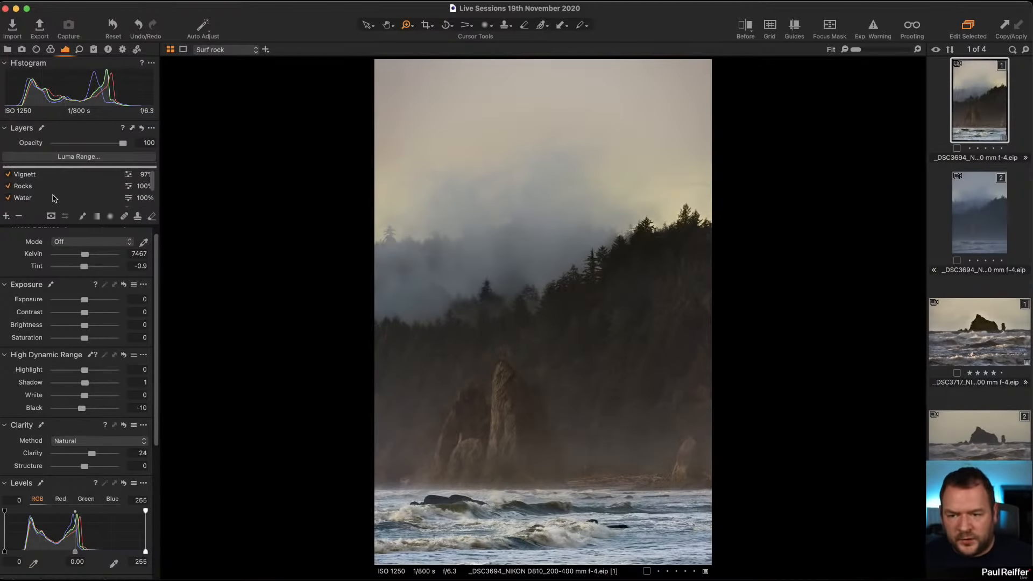
pyautogui.scroll(-2, 49, 198)
pyautogui.click(39, 194)
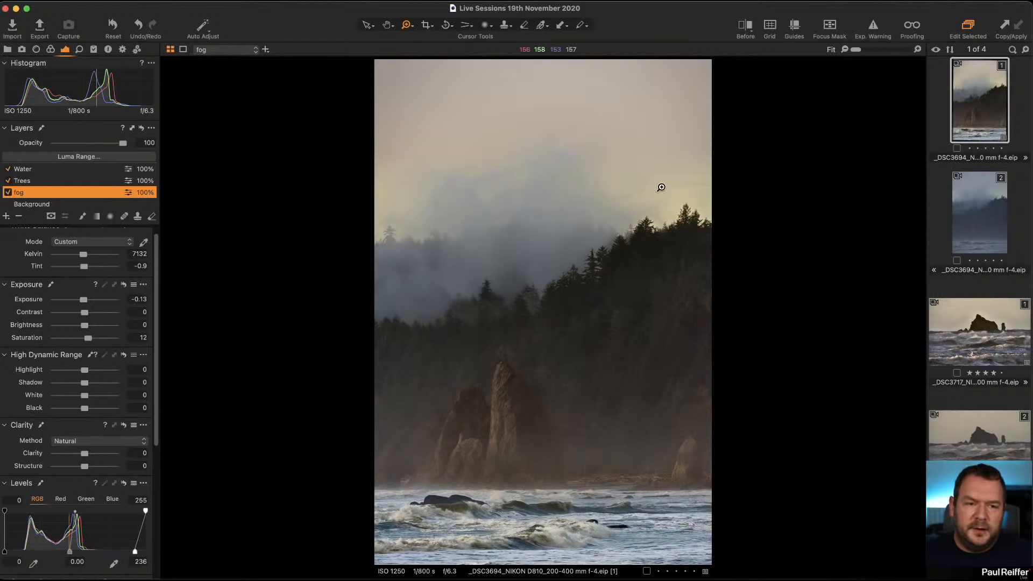
pyautogui.press('Right')
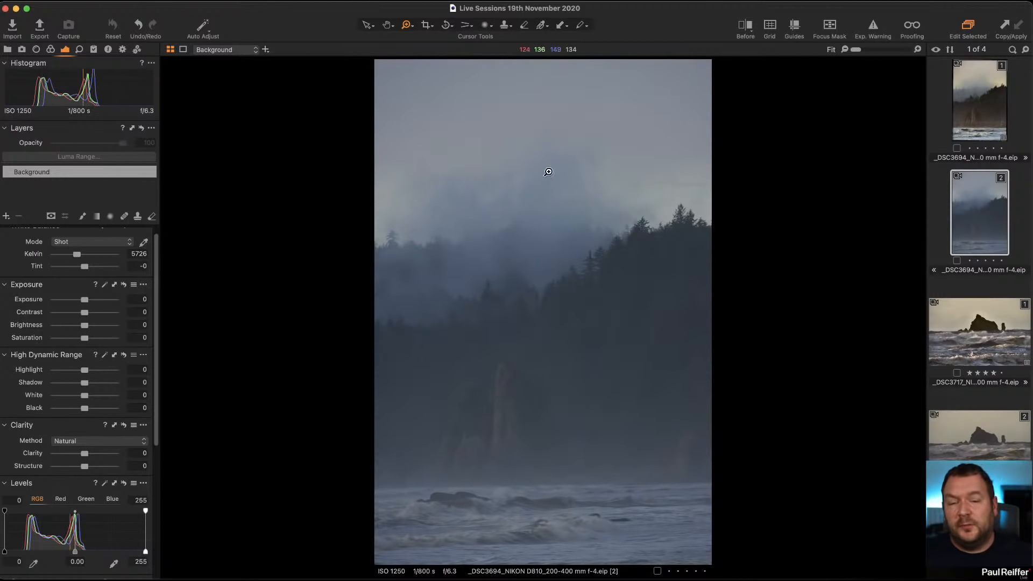
pyautogui.click(972, 105)
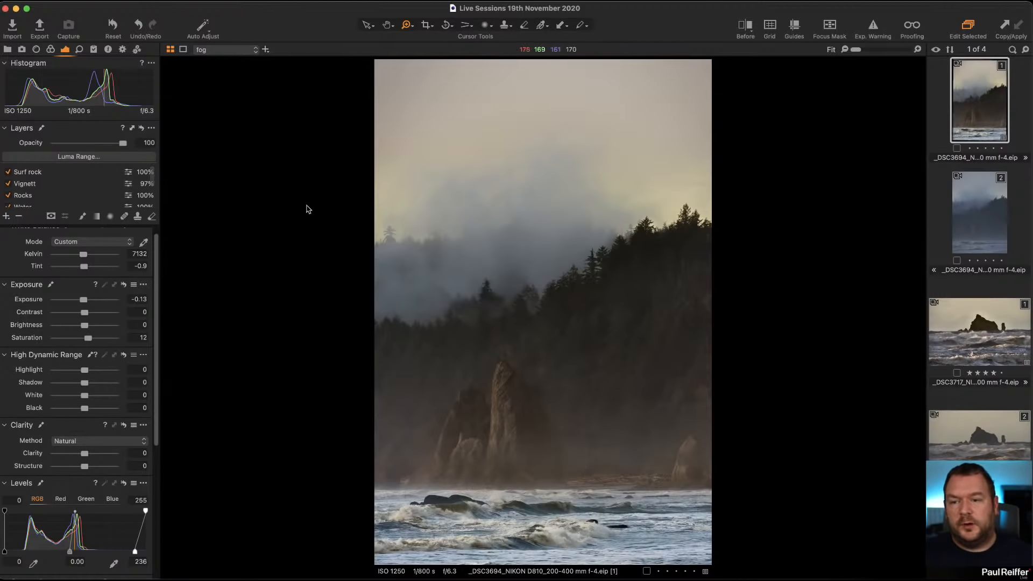
# Lower the fog layer's highlight to -46 and white to -38.
pyautogui.scroll(1, 80, 338)
pyautogui.scroll(-1, 43, 224)
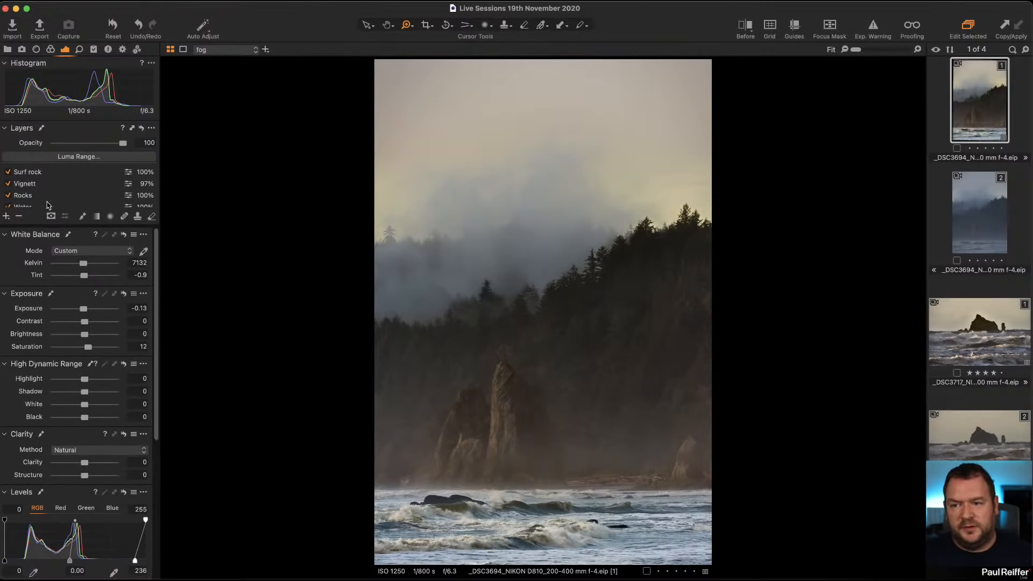
pyautogui.scroll(-2, 46, 199)
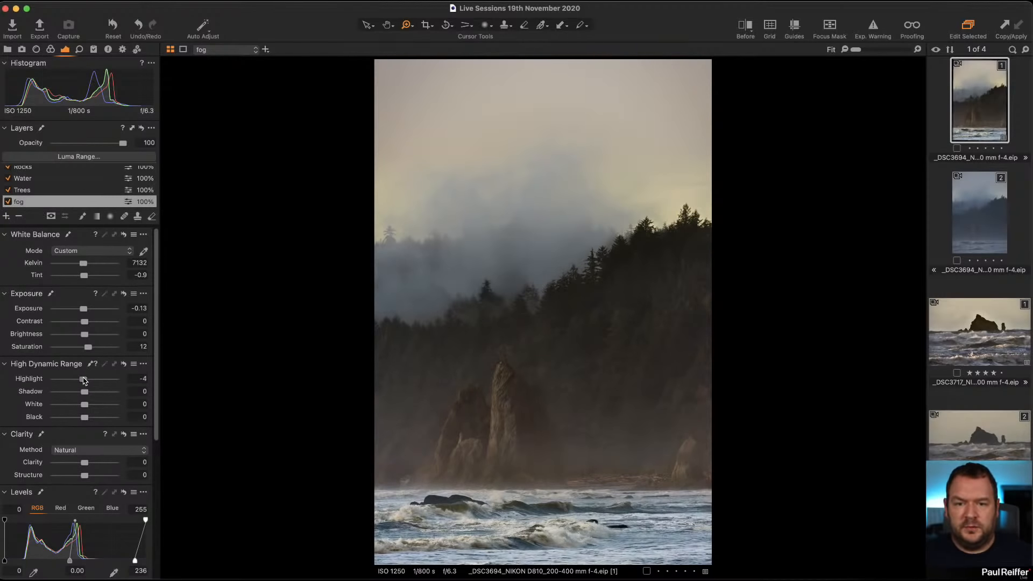
pyautogui.moveTo(79, 380); pyautogui.dragTo(75, 404)
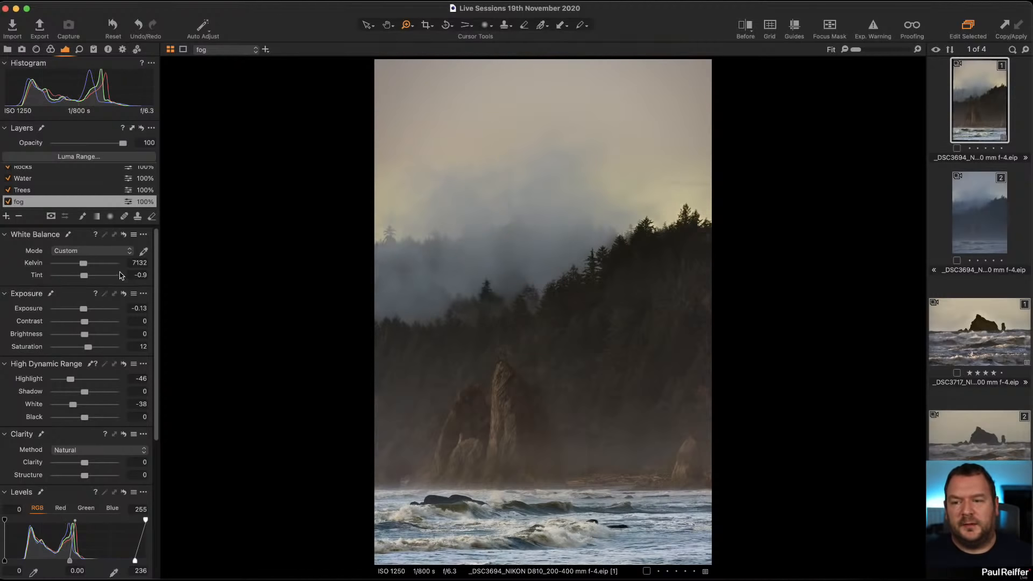
# Compare the adjusted first variant with the unedited second variant again.
pyautogui.scroll(-1, 64, 185)
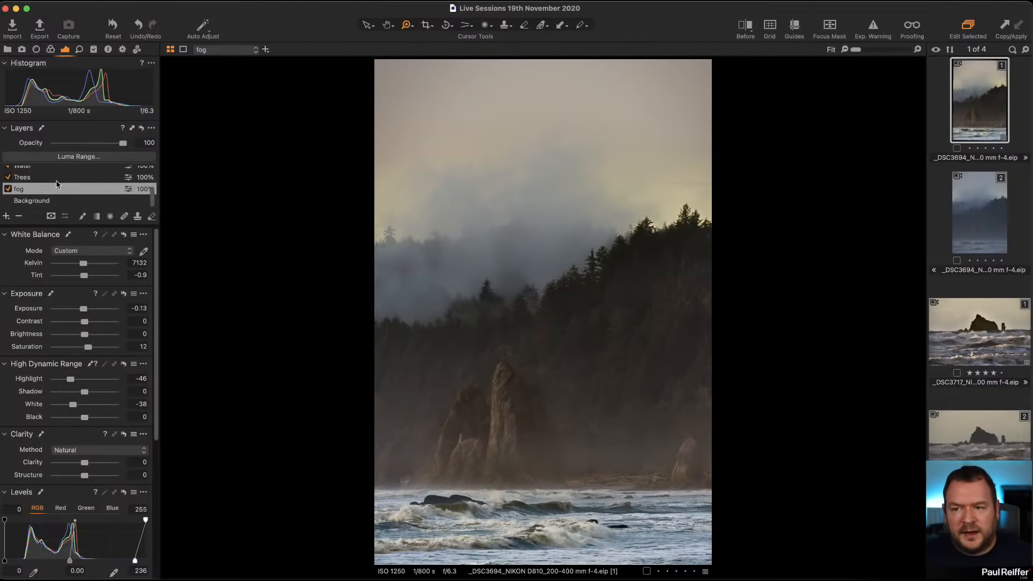
pyautogui.click(74, 202)
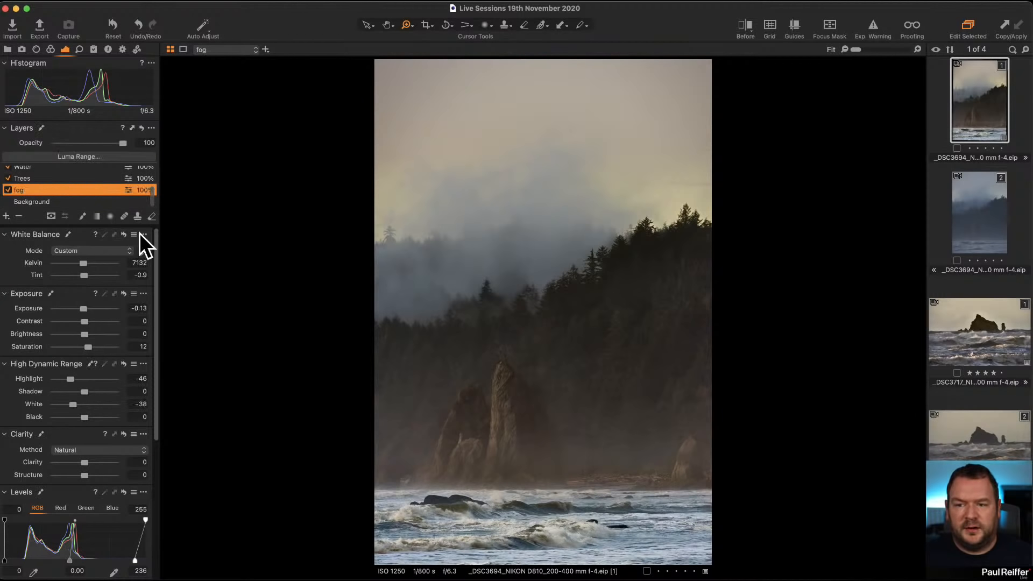
pyautogui.click(970, 213)
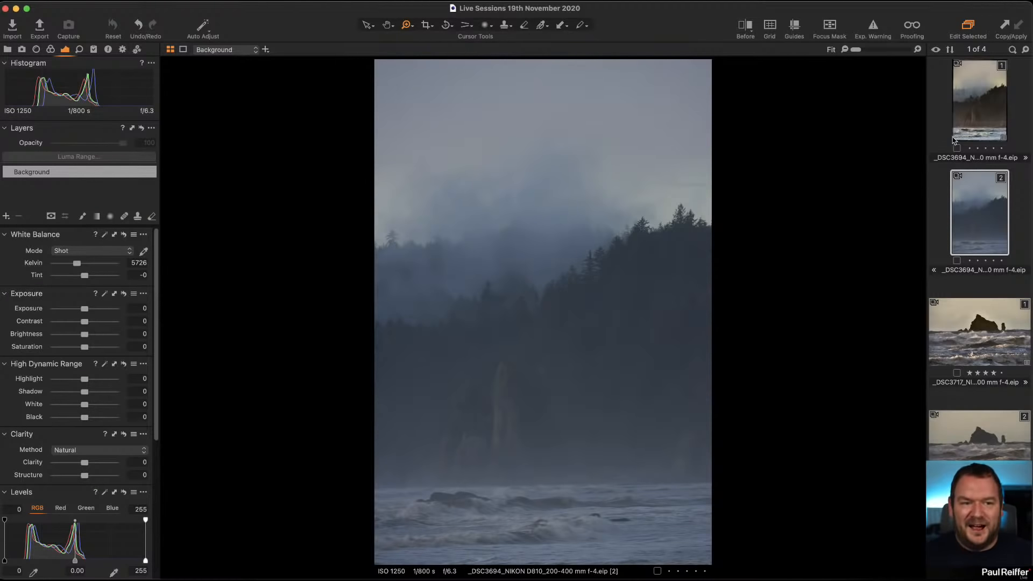
pyautogui.click(983, 123)
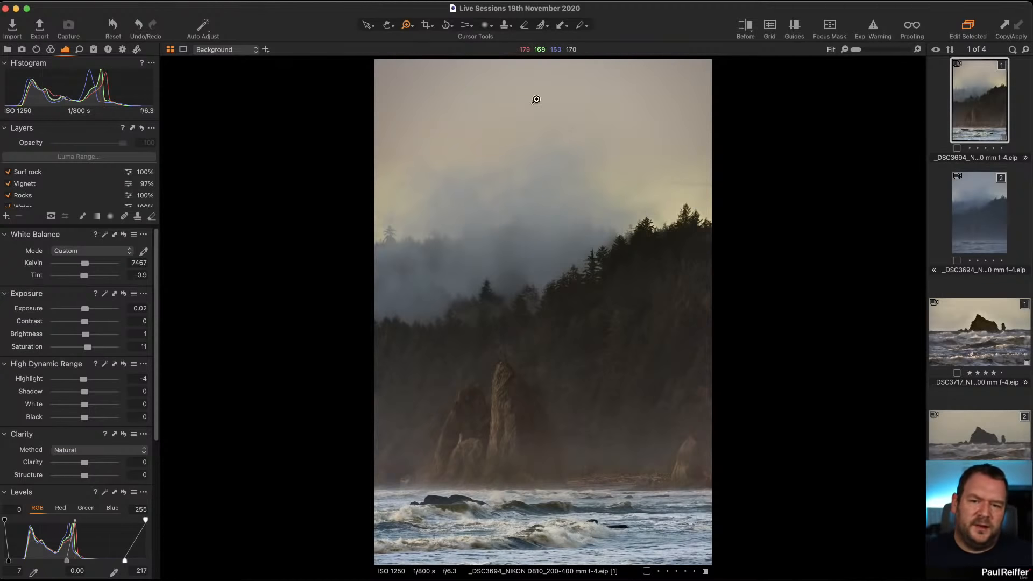
# Set the fog layer's white balance to 6526 Kelvin with a tint of 1.2.
pyautogui.scroll(-3, 18, 186)
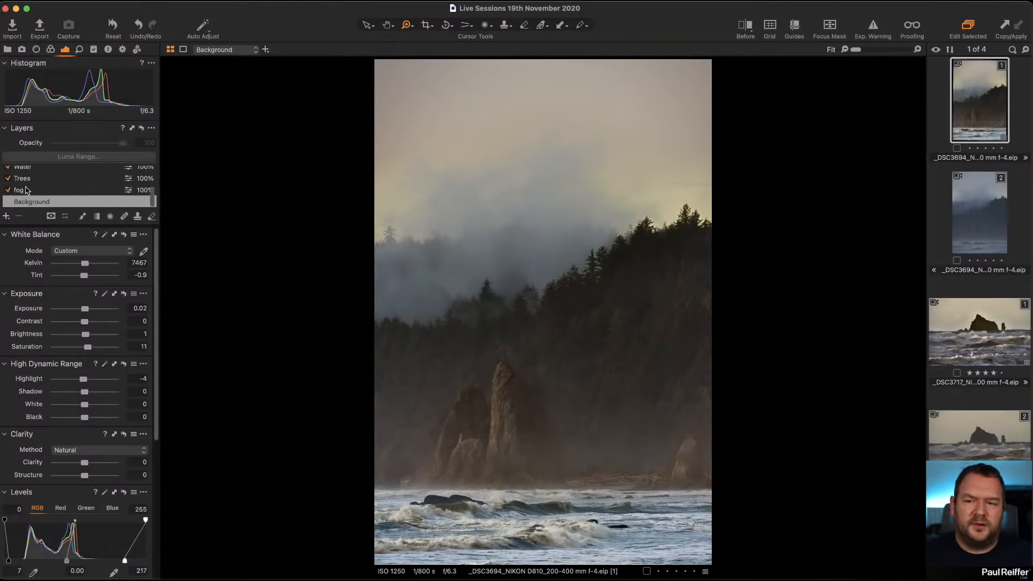
pyautogui.click(27, 190)
pyautogui.moveTo(83, 264)
pyautogui.mouseDown()
pyautogui.moveTo(88, 279)
pyautogui.moveTo(82, 266)
pyautogui.mouseUp()
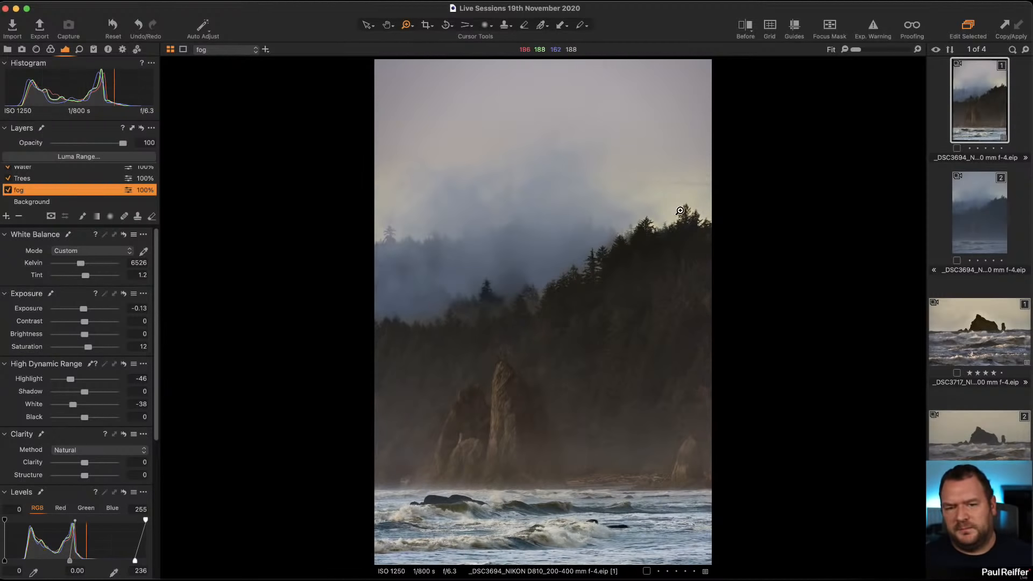
# Check the curve setting in the base characteristics, then return to the layer adjustments.
pyautogui.click(50, 49)
pyautogui.scroll(5, 86, 257)
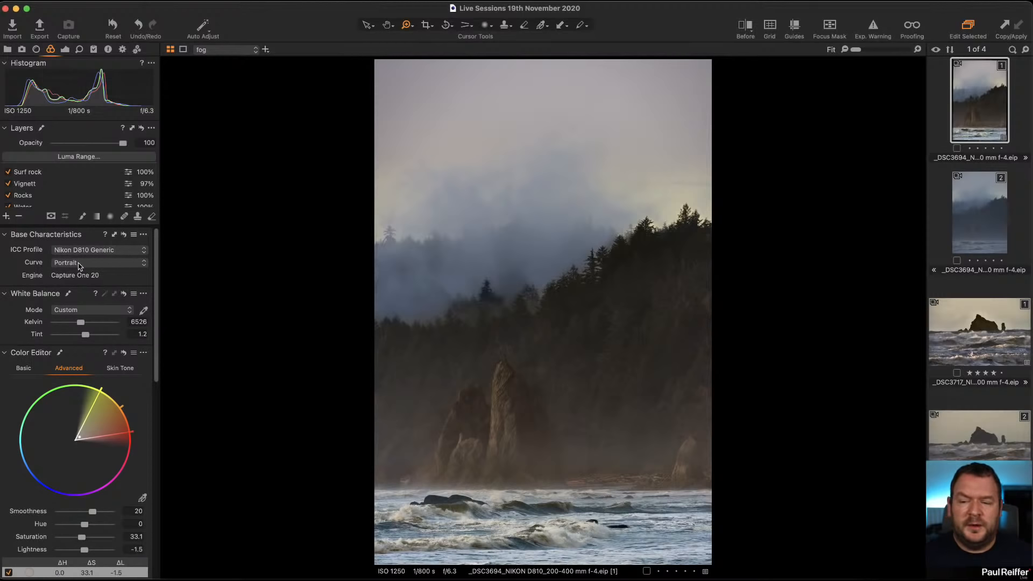
pyautogui.click(79, 264)
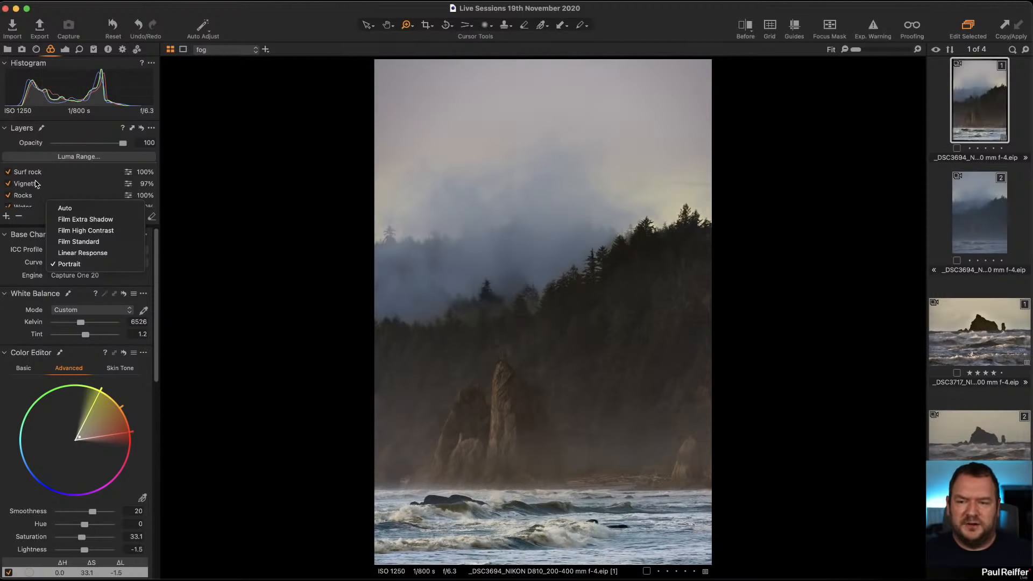
pyautogui.click(63, 264)
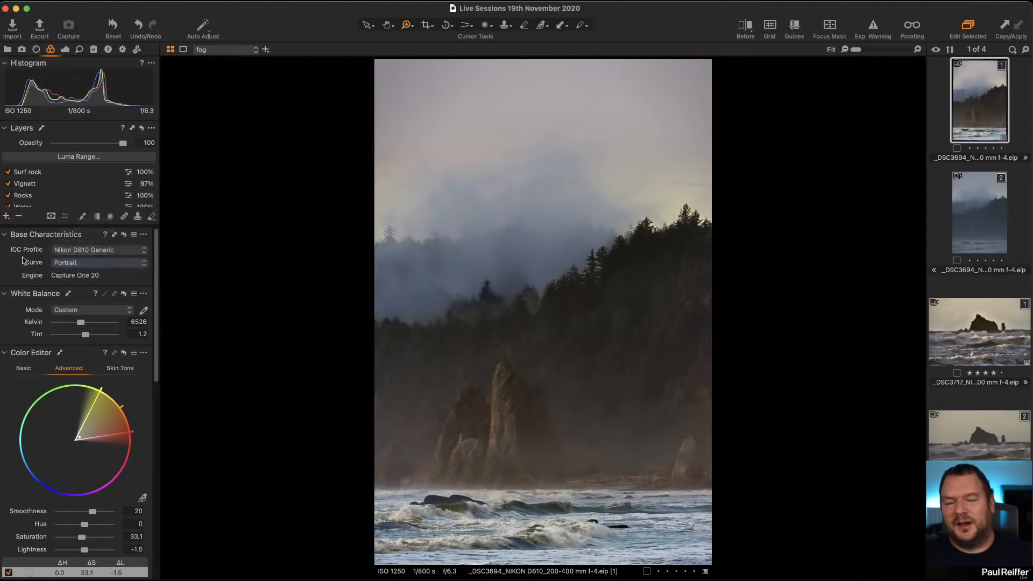
pyautogui.click(65, 50)
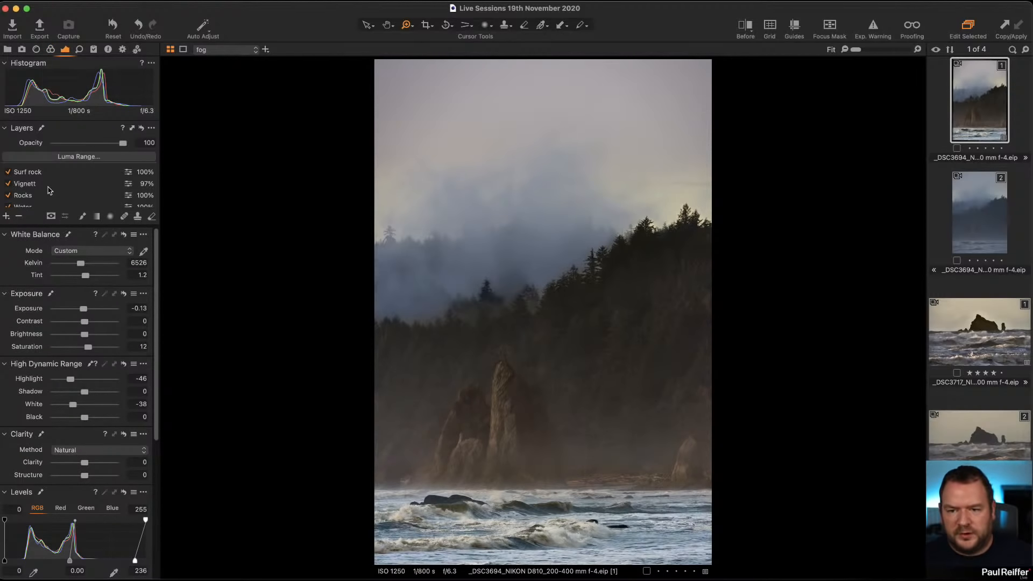
pyautogui.scroll(-3, 49, 190)
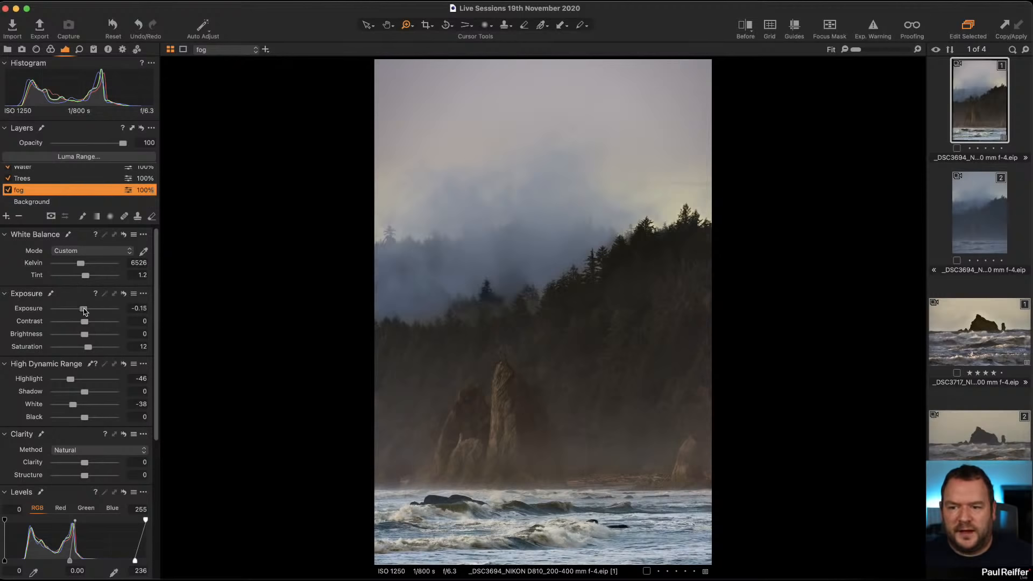
# Set the fog layer's exposure to -0.39 and display its mask.
pyautogui.moveTo(84, 311); pyautogui.dragTo(82, 310)
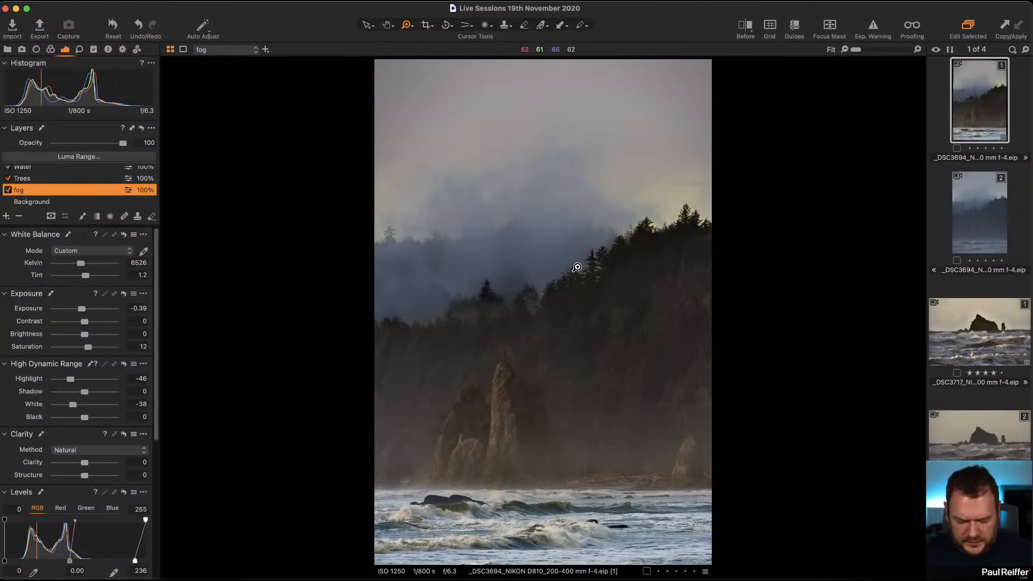
pyautogui.press('m')
pyautogui.press('m')
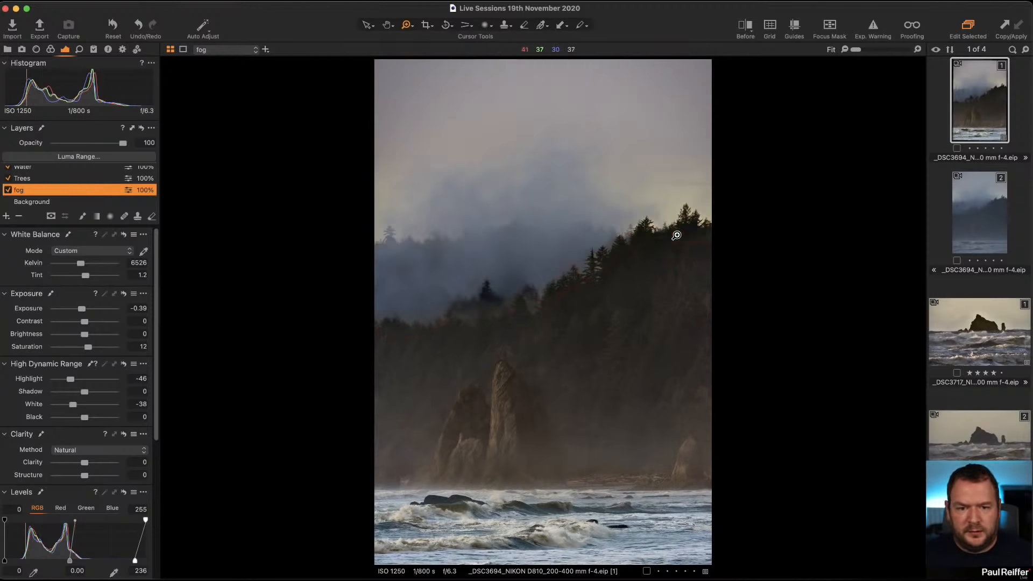
pyautogui.press('m')
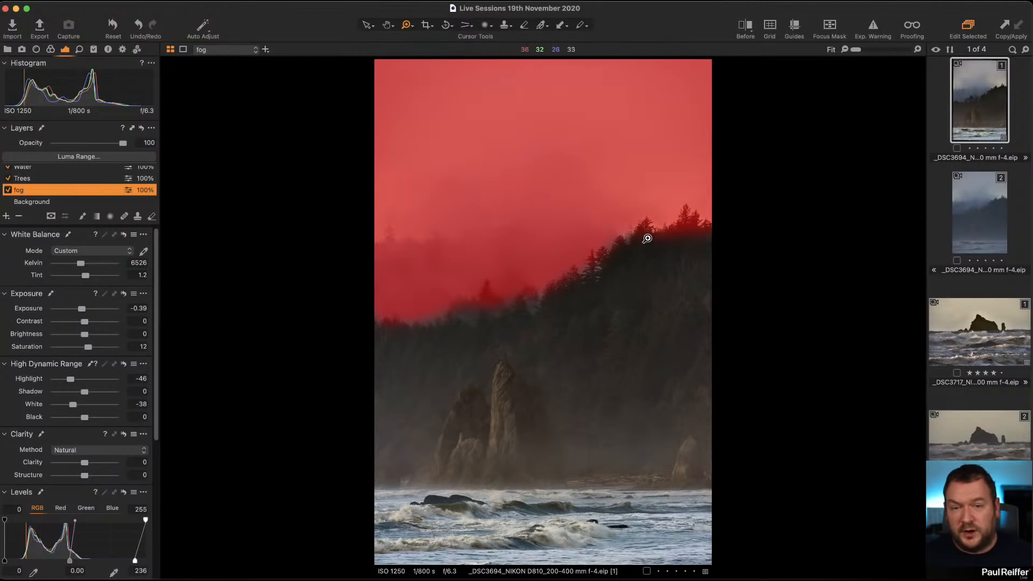
# Apply a luma range to the fog layer's mask with range 119 to 255, falloff 70 to 255 and radius 13.1.
pyautogui.click(79, 157)
pyautogui.moveTo(804, 312); pyautogui.dragTo(872, 203)
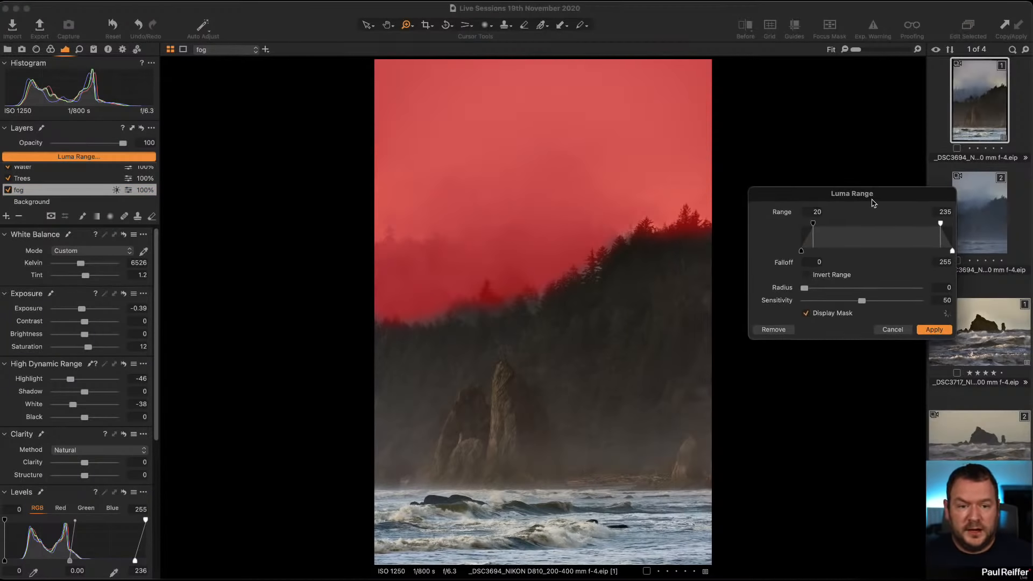
pyautogui.moveTo(940, 224); pyautogui.dragTo(953, 223)
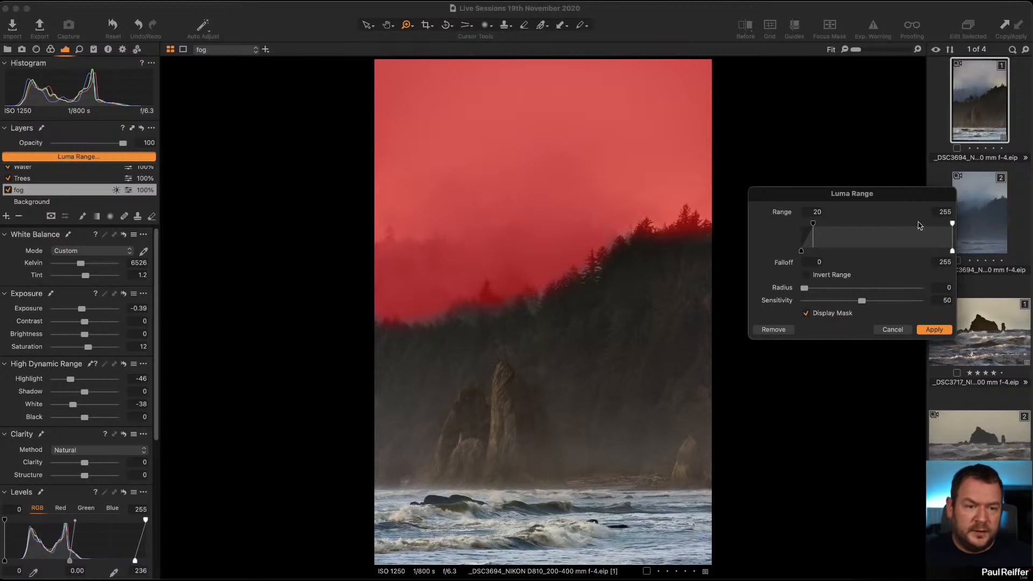
pyautogui.moveTo(814, 225); pyautogui.dragTo(873, 225)
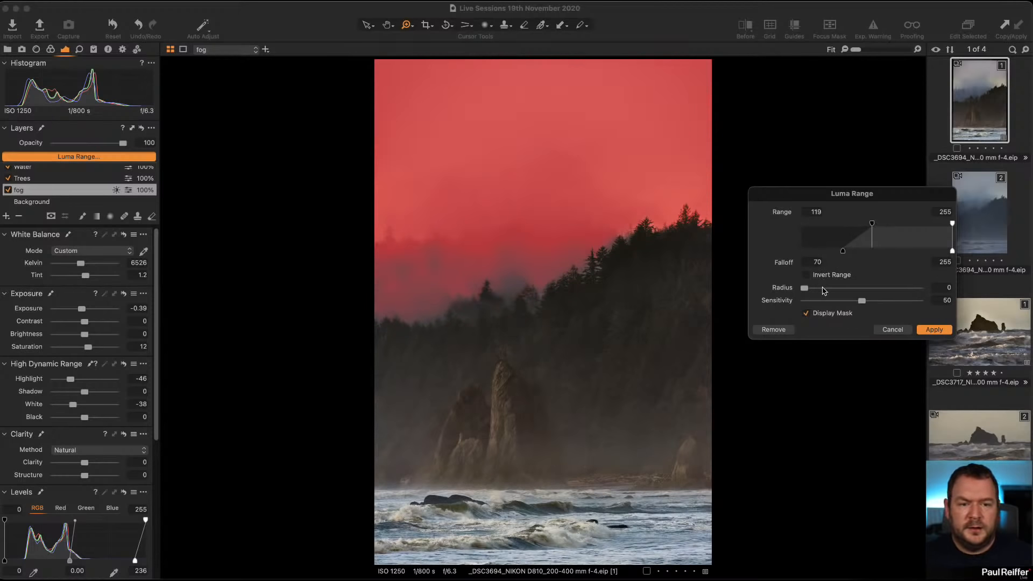
pyautogui.moveTo(840, 289); pyautogui.dragTo(858, 289)
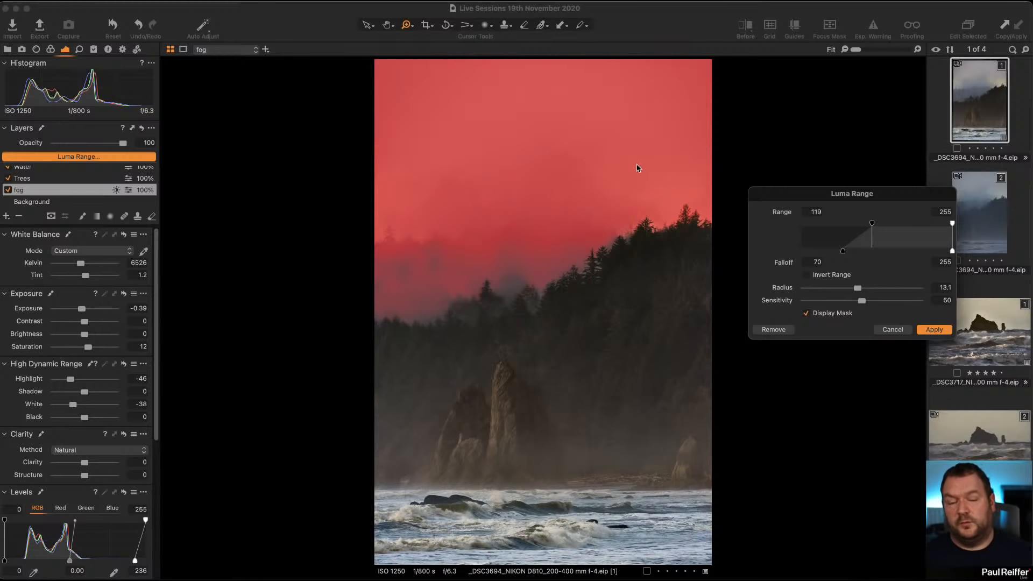
pyautogui.moveTo(811, 202); pyautogui.dragTo(730, 171)
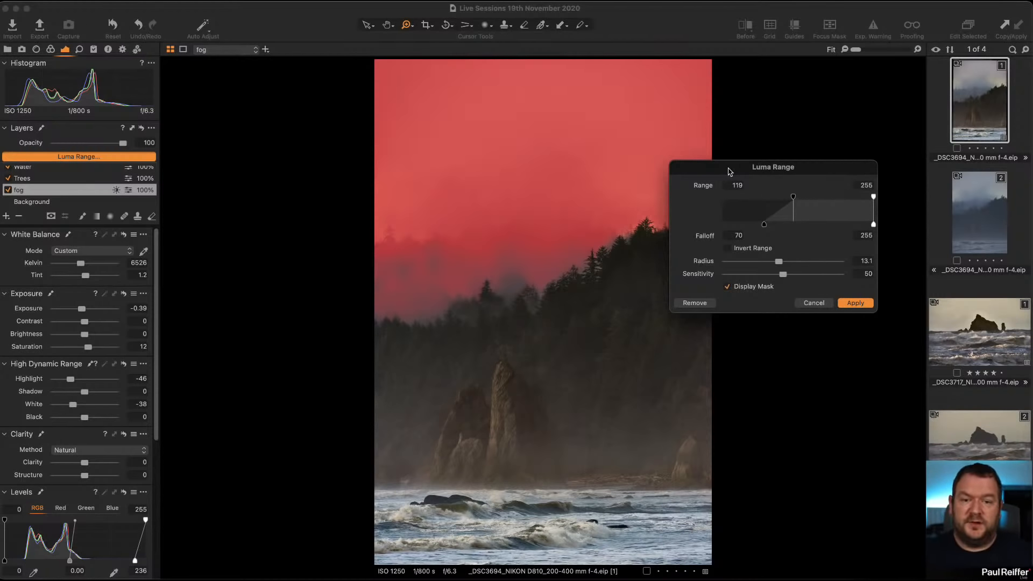
pyautogui.moveTo(737, 166); pyautogui.dragTo(809, 144)
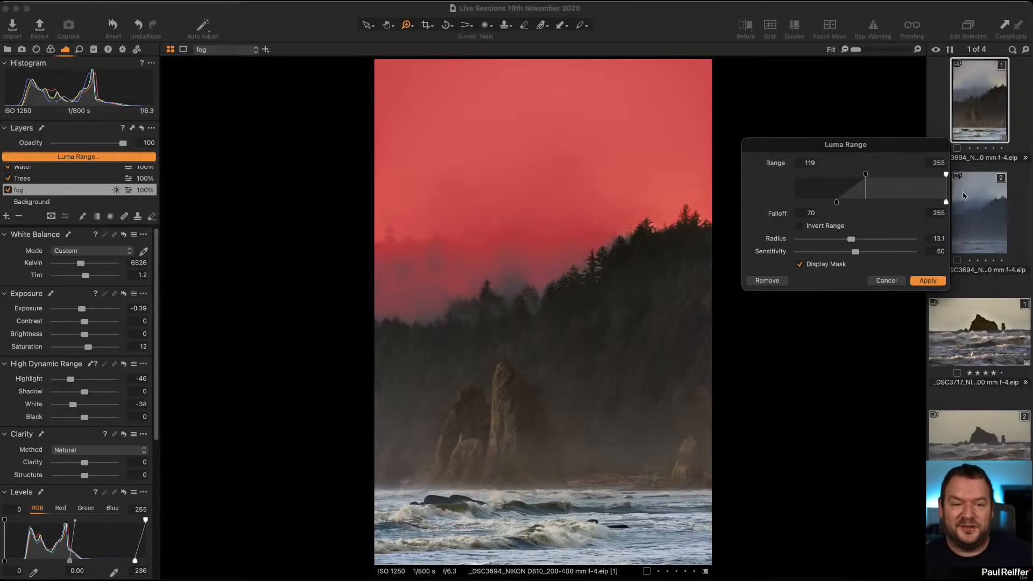
pyautogui.click(928, 280)
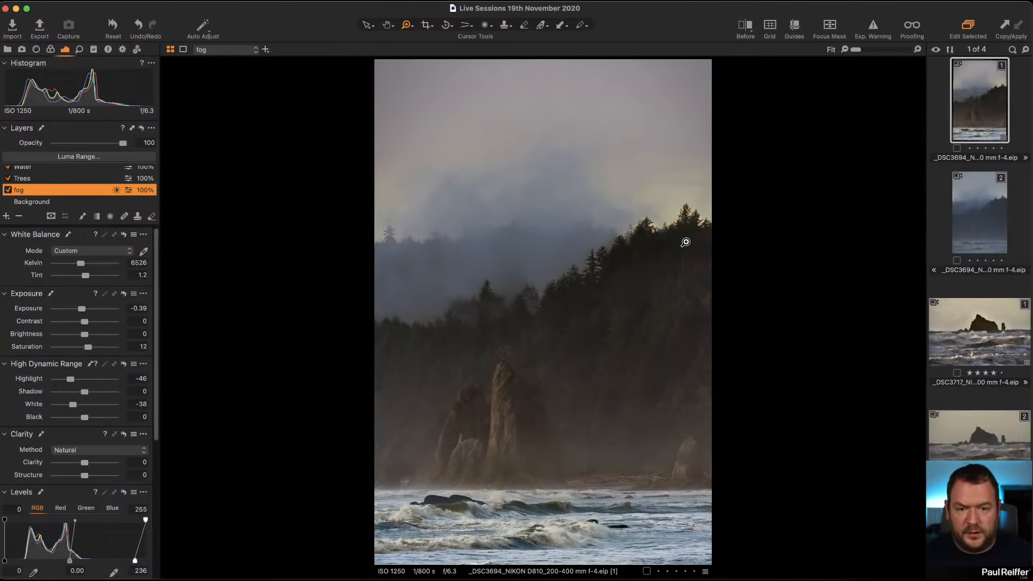
# Select the Trees layer and apply a luma range with range 0 to 84, falloff 0 to 157 and radius 9.
pyautogui.click(45, 179)
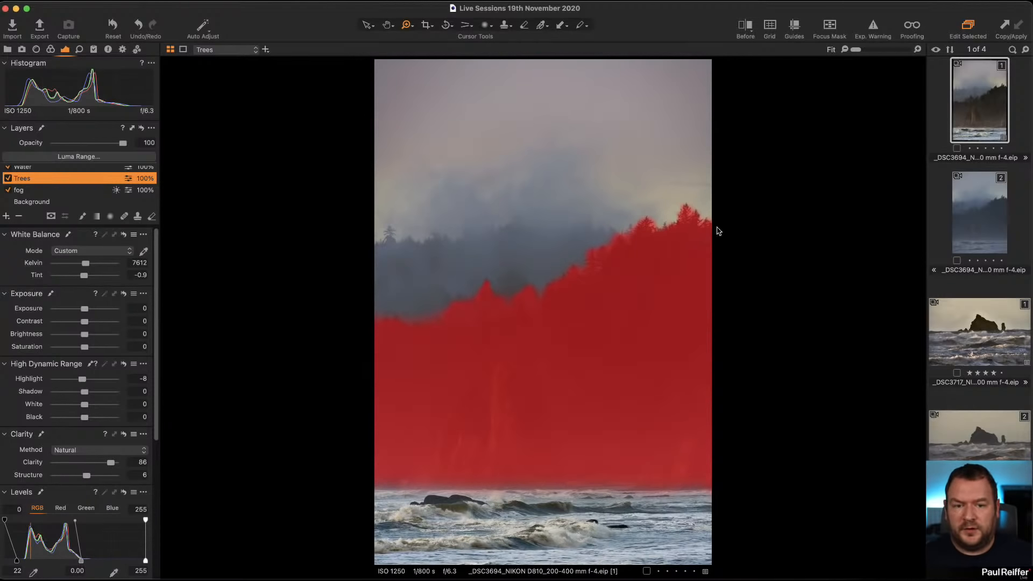
pyautogui.click(565, 177)
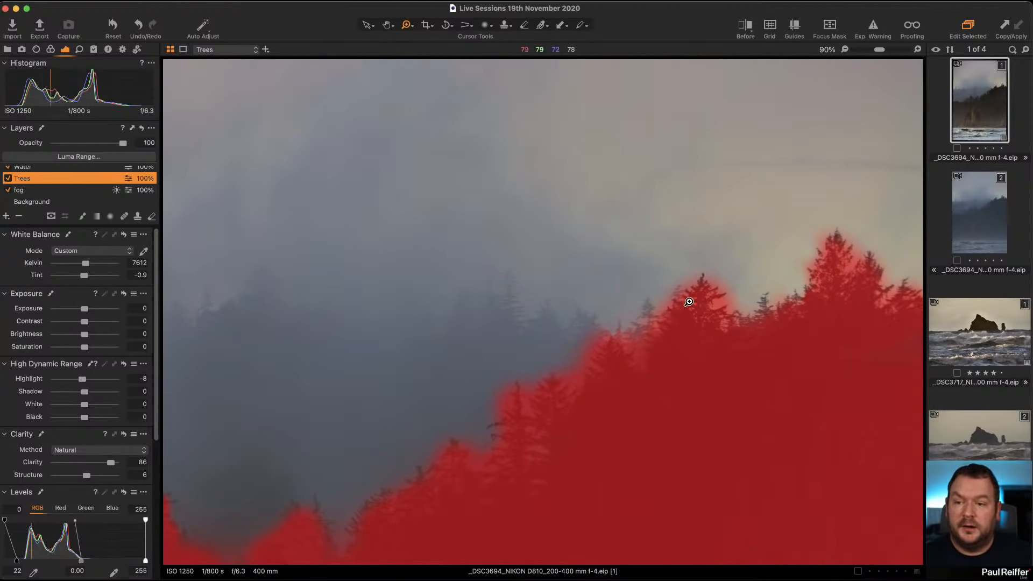
pyautogui.click(92, 157)
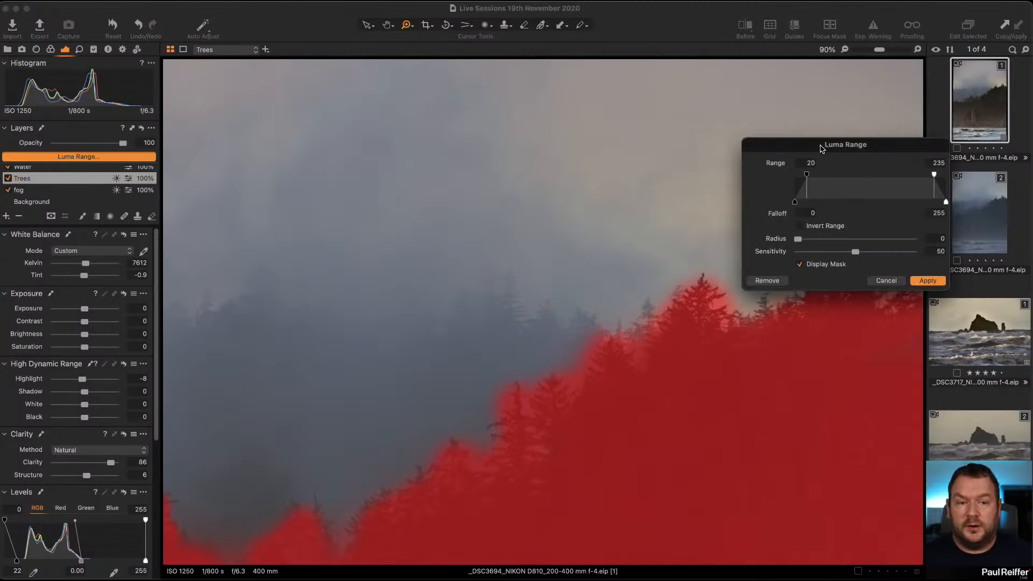
pyautogui.moveTo(821, 149); pyautogui.dragTo(214, 161)
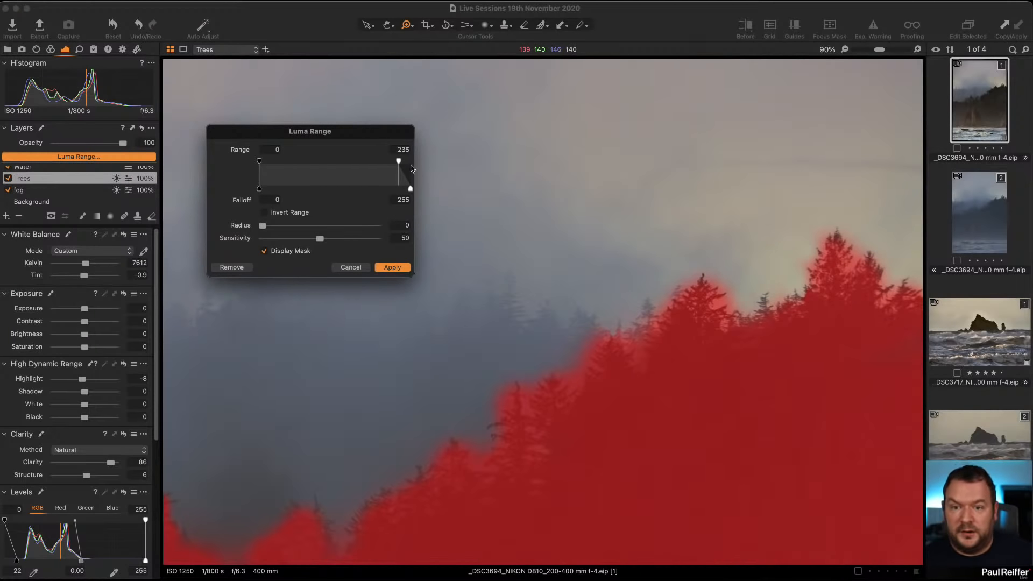
pyautogui.moveTo(398, 162); pyautogui.dragTo(350, 192)
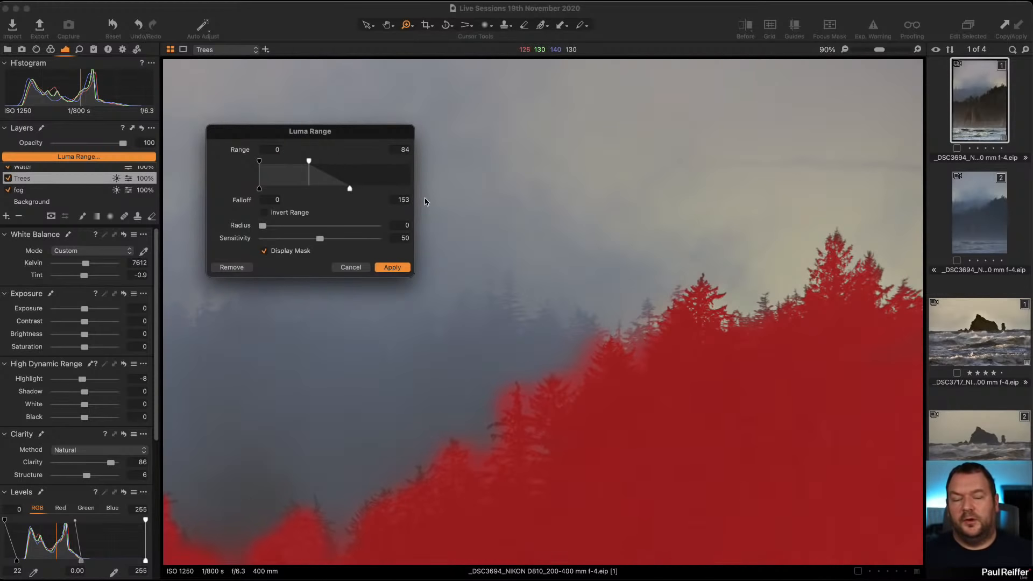
pyautogui.moveTo(350, 190); pyautogui.dragTo(353, 190)
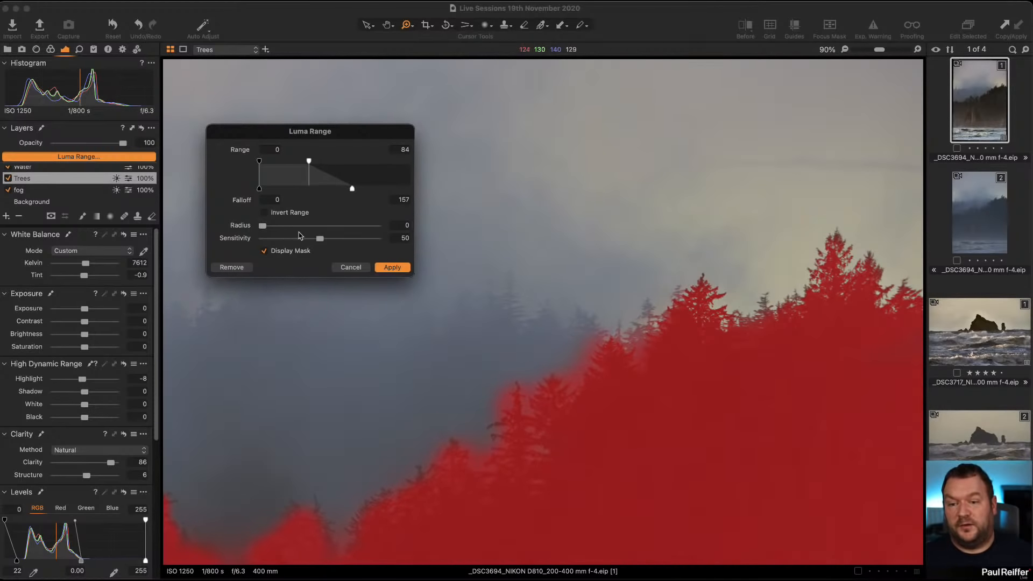
pyautogui.click(311, 226)
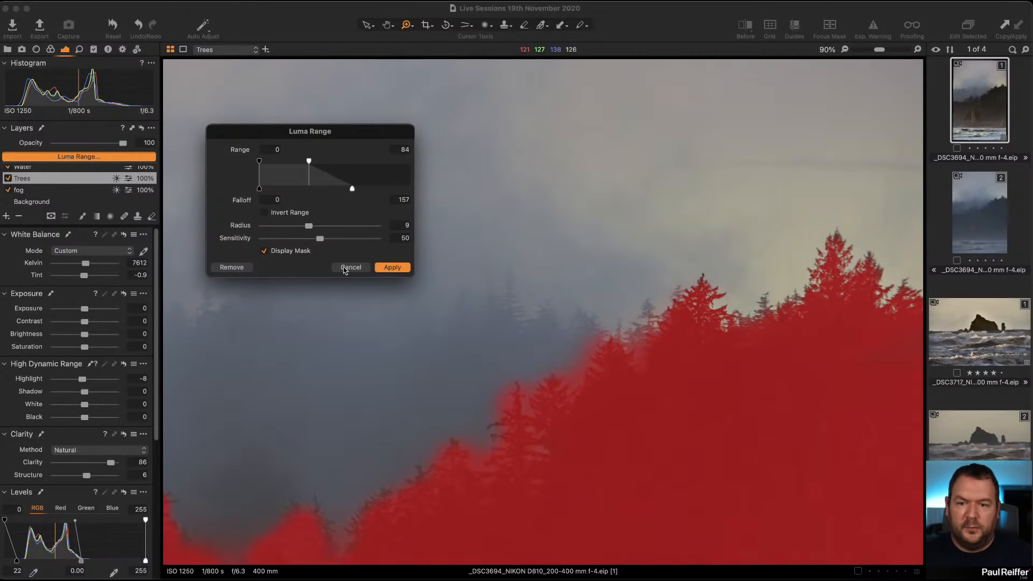
pyautogui.click(393, 268)
# Review the masks of the Trees, Rocks and Vignette layers at fit view.
pyautogui.doubleClick(484, 300)
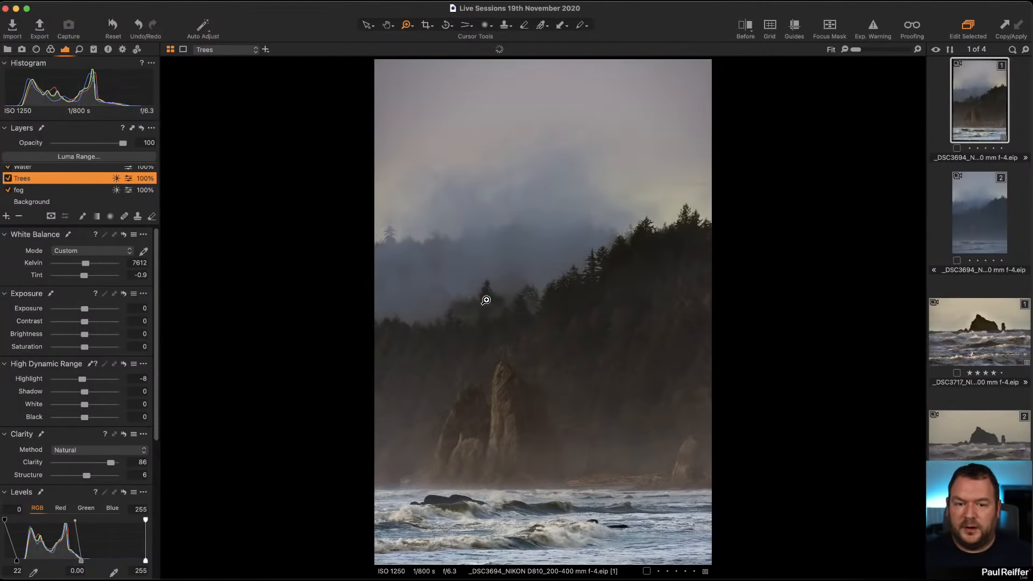
pyautogui.press('m')
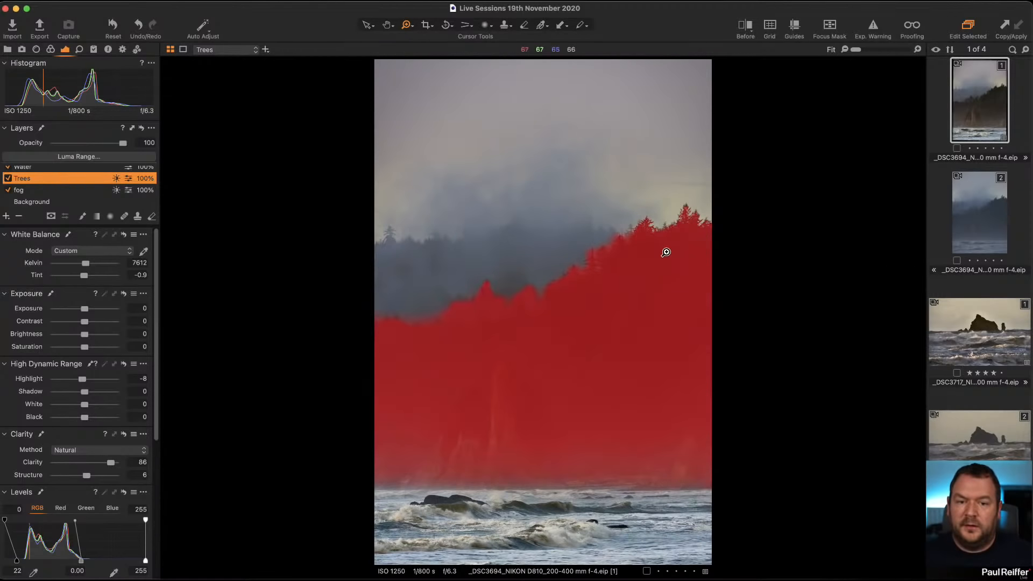
pyautogui.press('m')
pyautogui.scroll(2, 41, 181)
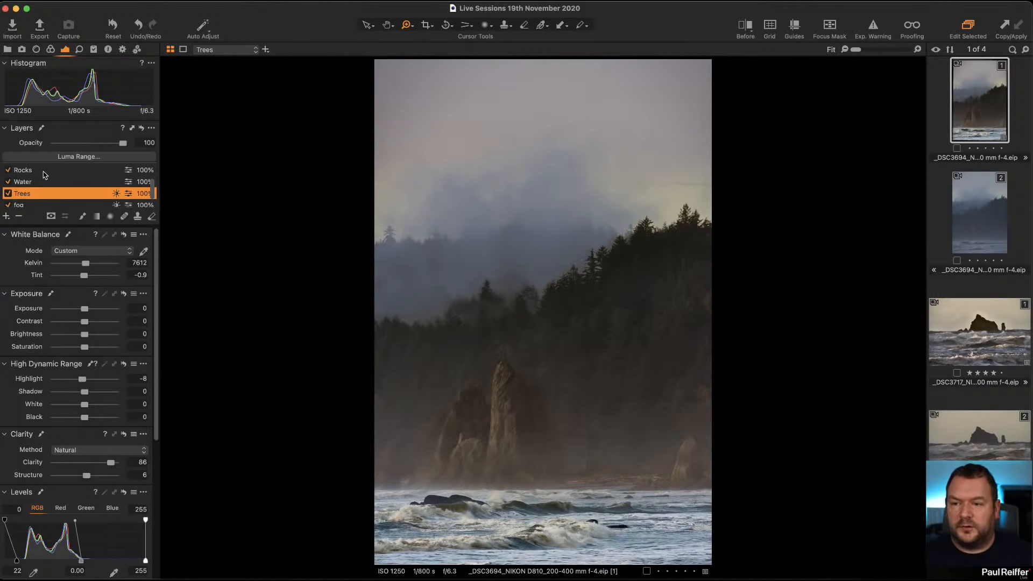
pyautogui.click(43, 171)
pyautogui.press('m')
pyautogui.press('m')
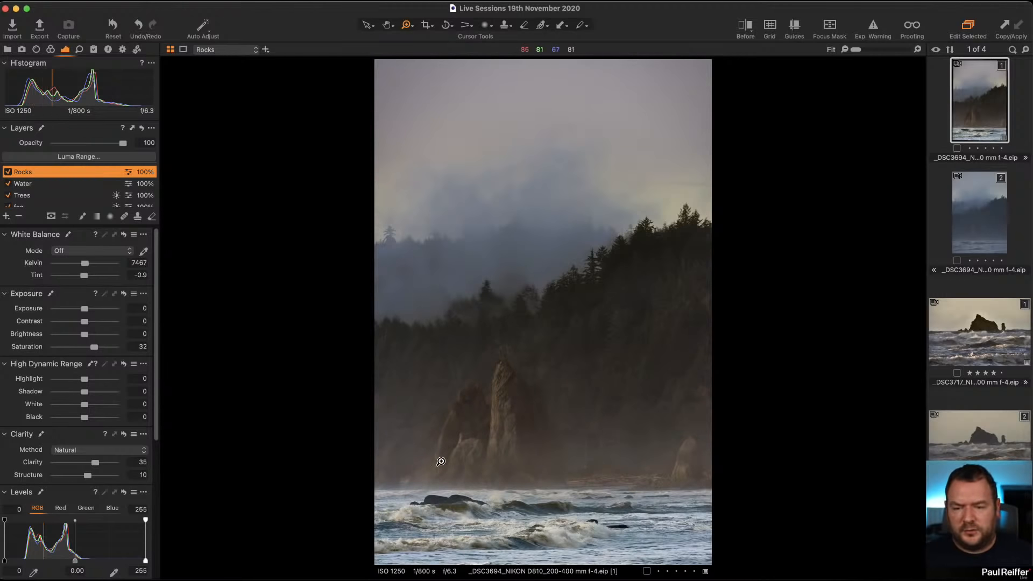
pyautogui.scroll(2, 43, 187)
pyautogui.click(43, 184)
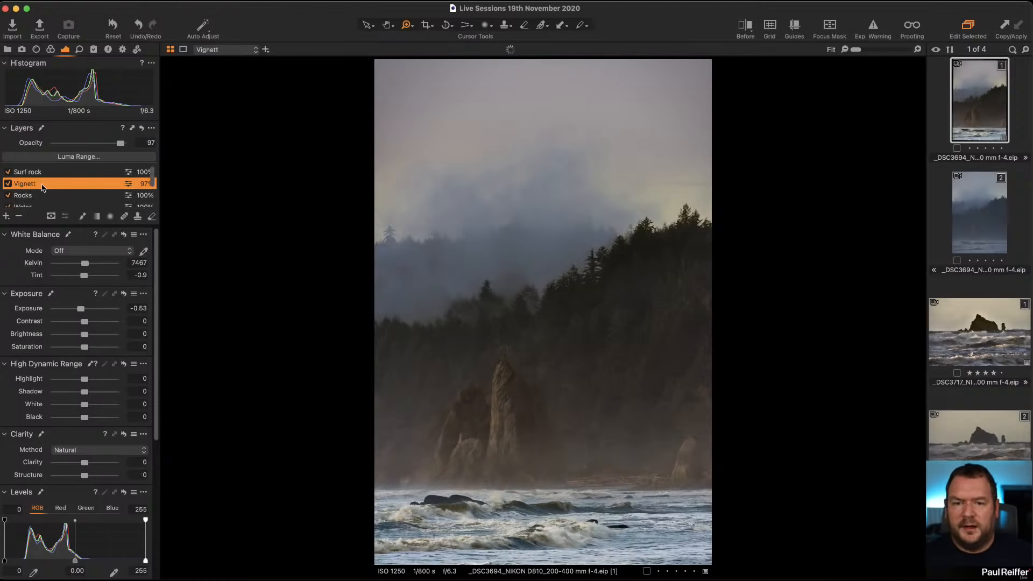
pyautogui.press('m')
pyautogui.press('m')
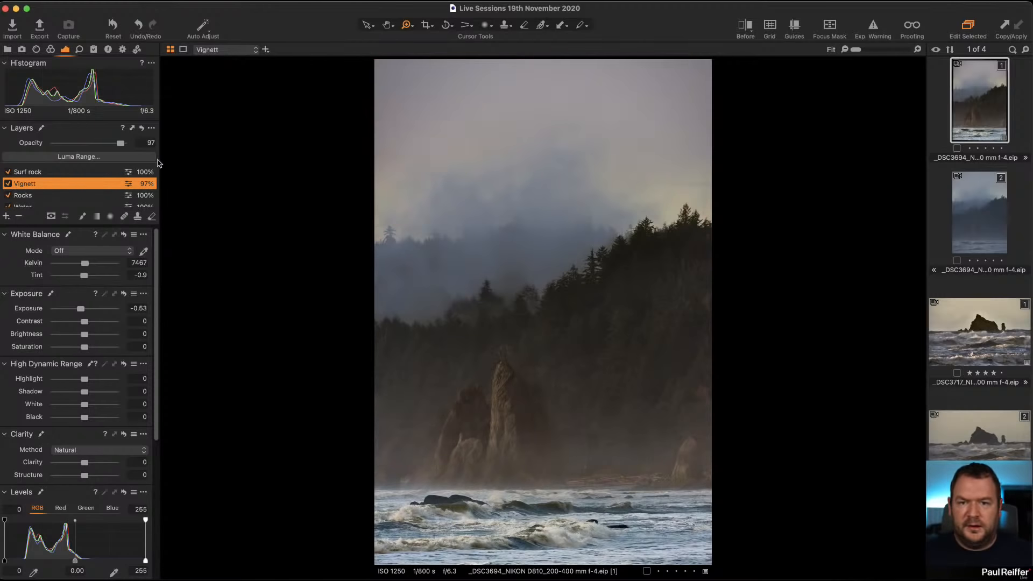
# Toggle the Vignette layer to compare, leaving it disabled.
pyautogui.click(7, 184)
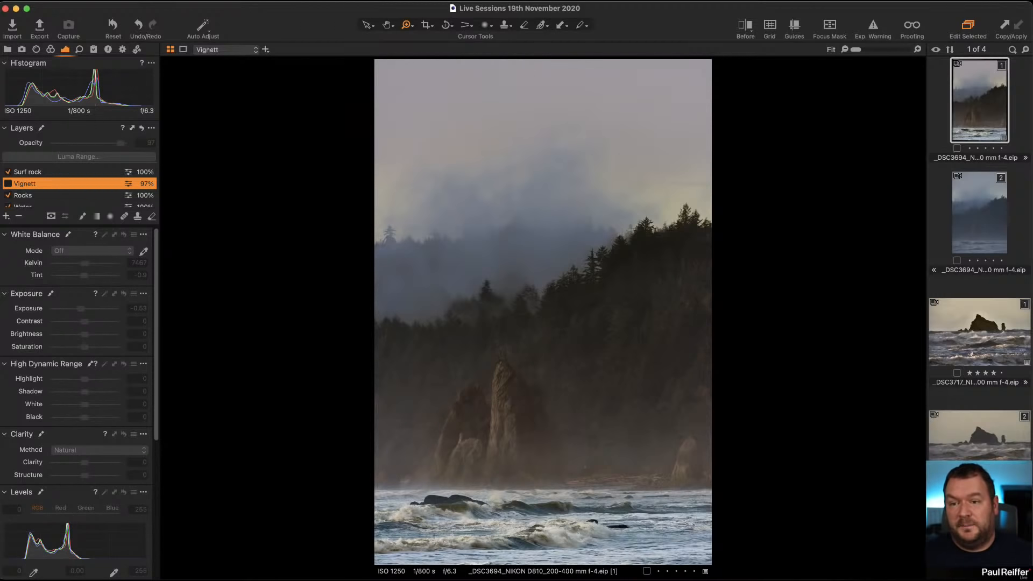
pyautogui.click(8, 184)
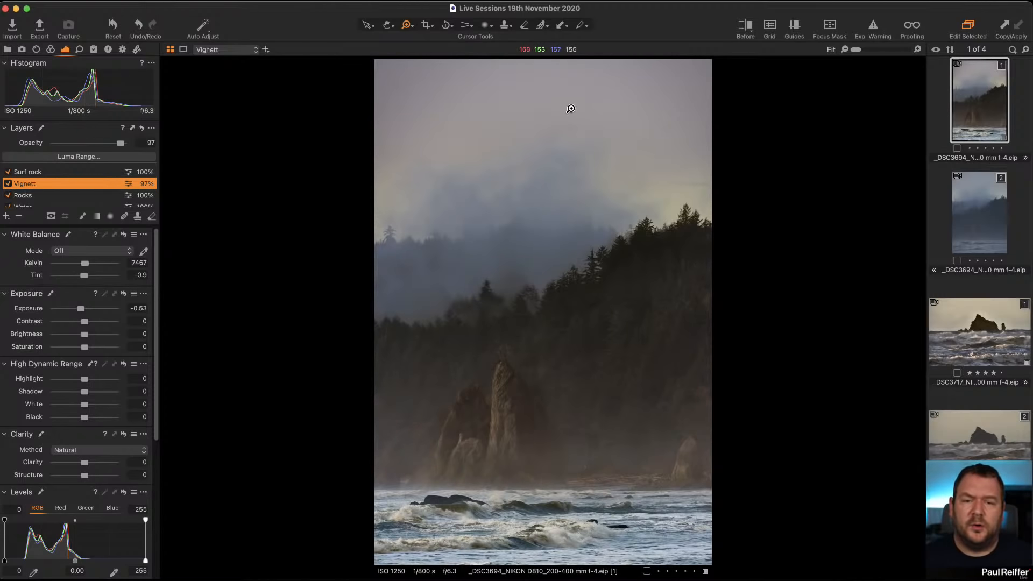
pyautogui.click(8, 184)
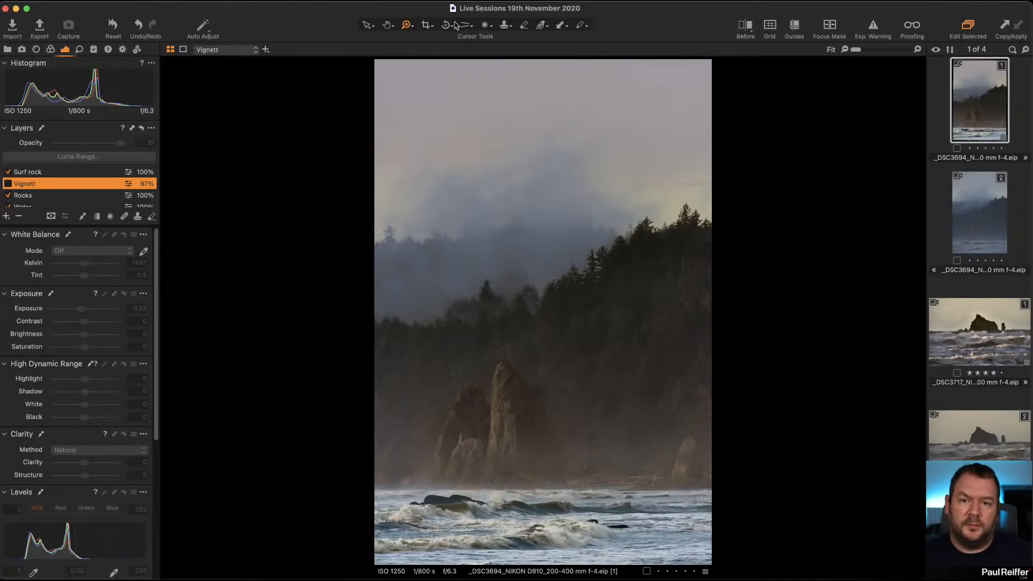
# Crop the image to a 2x3 aspect ratio, trimming the sky at the top.
pyautogui.click(426, 27)
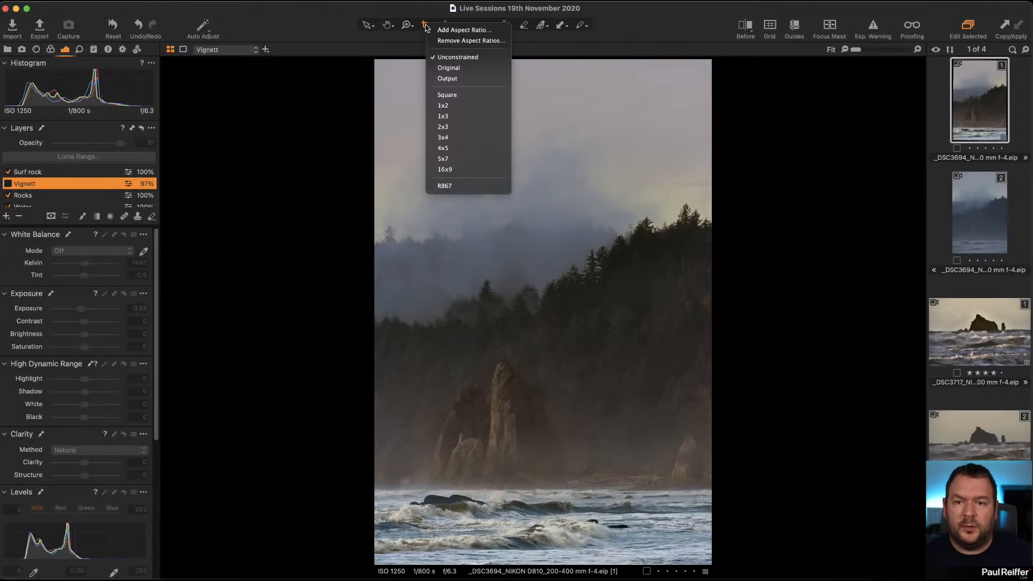
pyautogui.click(473, 127)
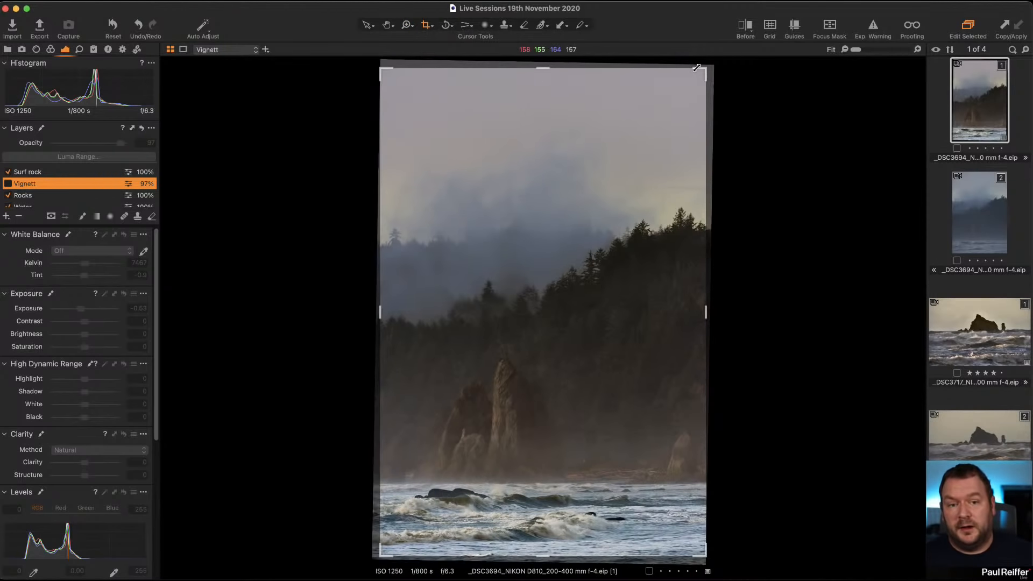
pyautogui.moveTo(701, 69); pyautogui.dragTo(702, 119)
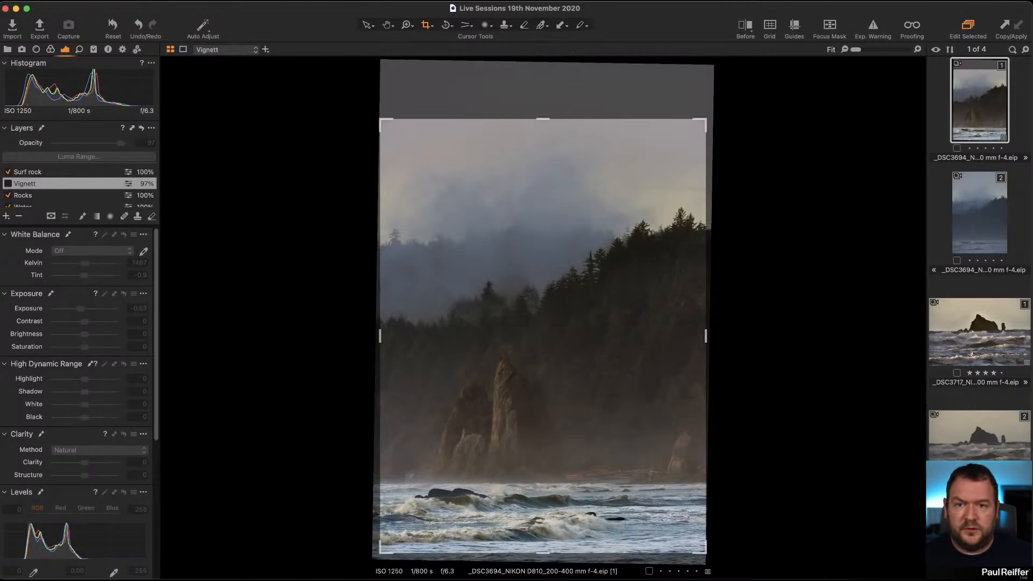
pyautogui.click(366, 26)
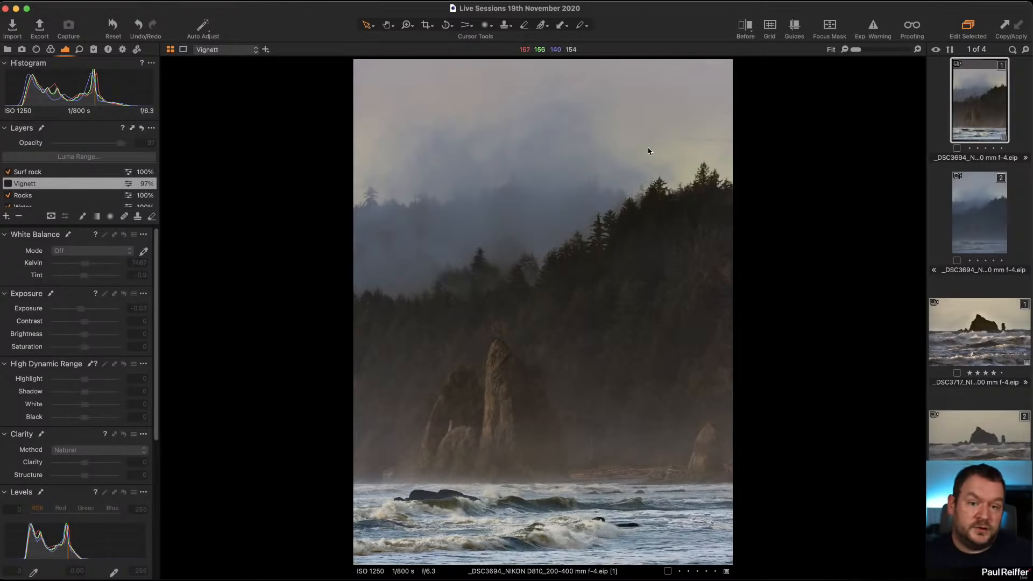
# Select the fog layer and toggle its mask overlay on and off to review it.
pyautogui.scroll(-1, 33, 199)
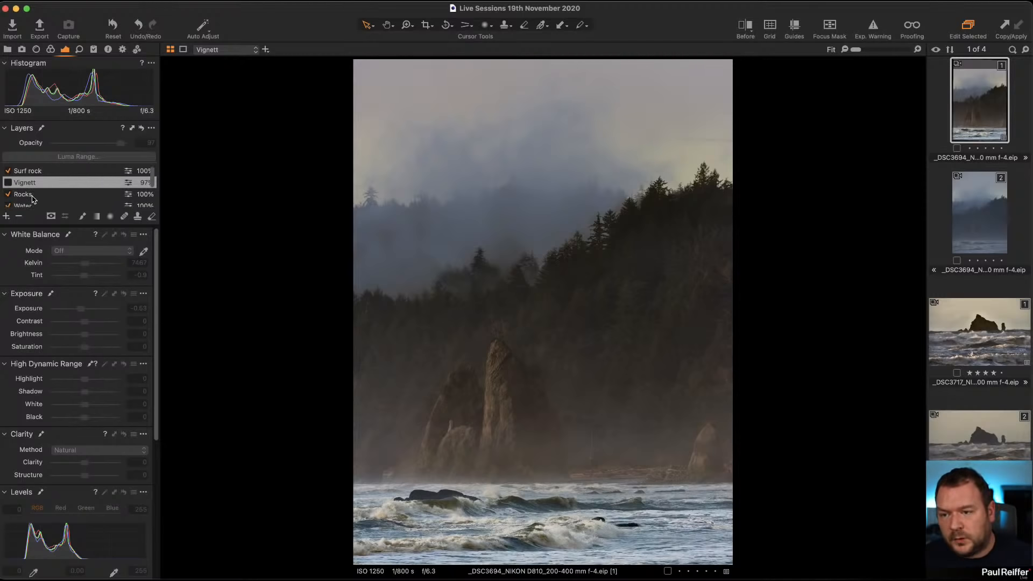
pyautogui.scroll(-2, 33, 191)
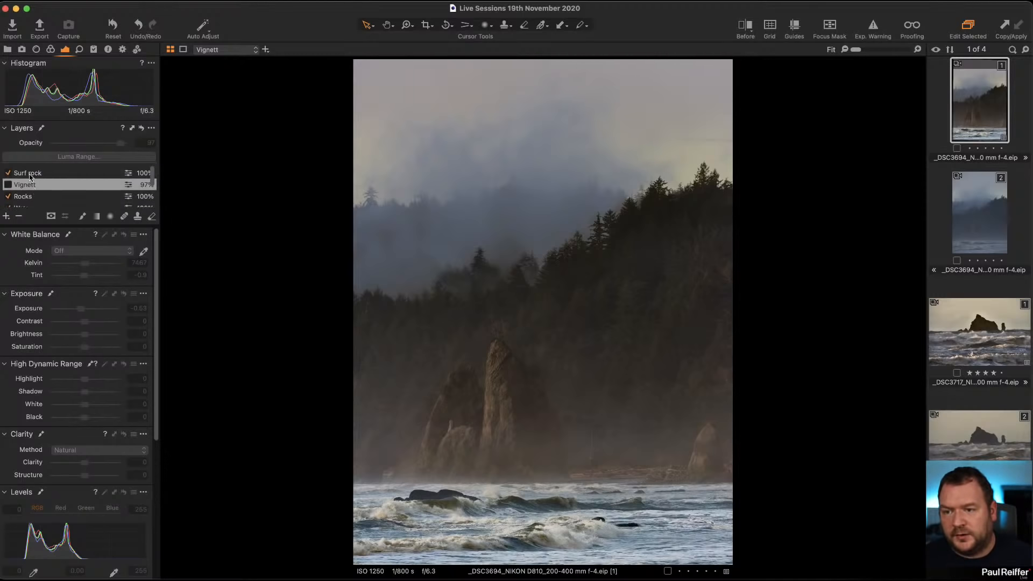
pyautogui.click(33, 192)
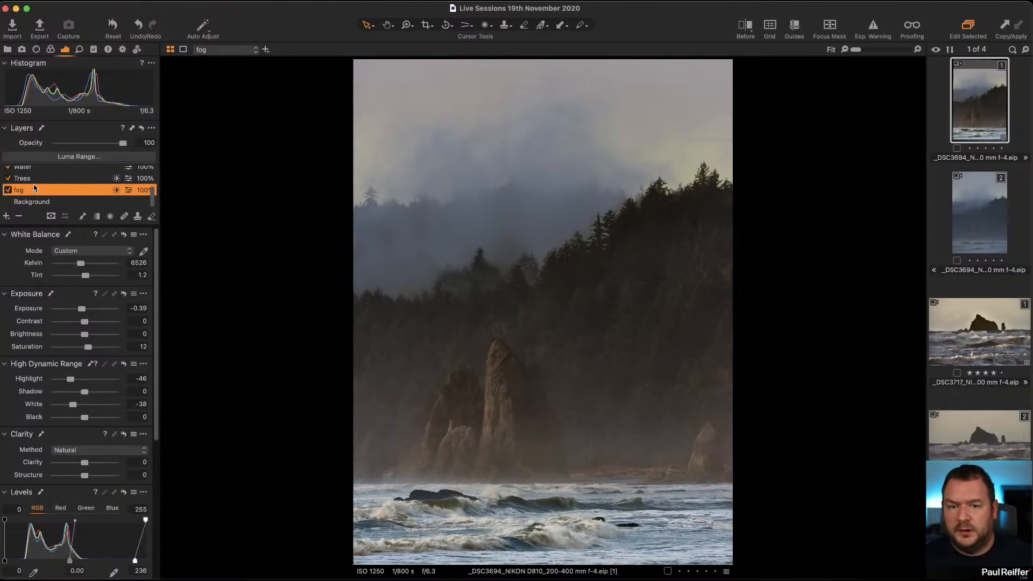
pyautogui.press('m')
pyautogui.press('m')
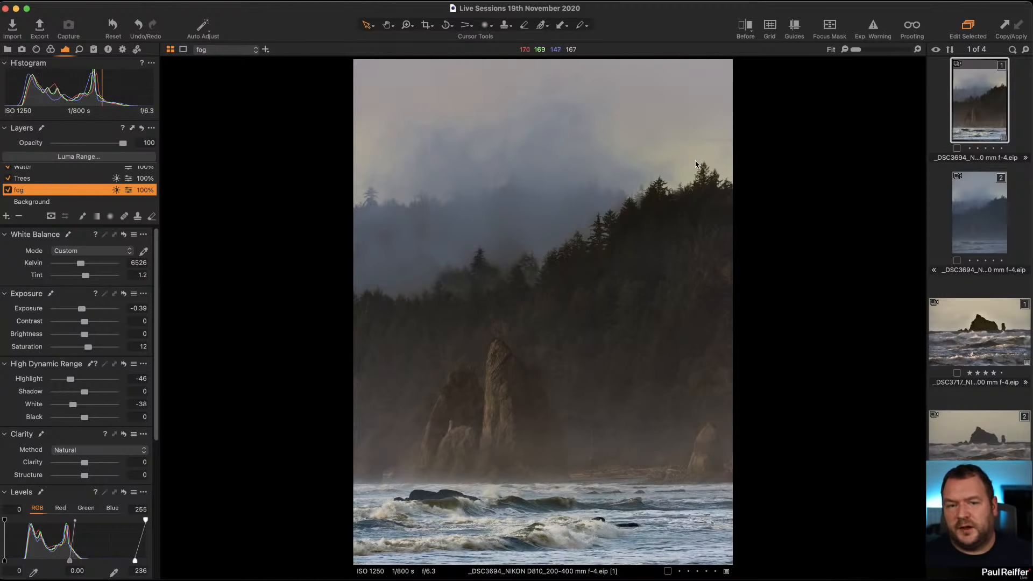
pyautogui.press('m')
pyautogui.press('m')
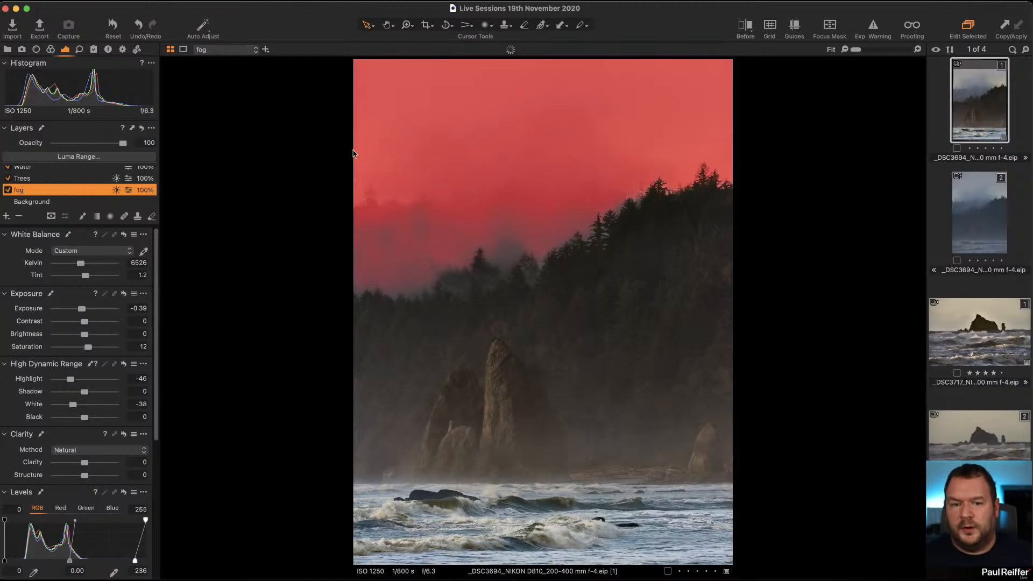
# Compare the fog layer's existing Color Editor correction on and off, then delete it.
pyautogui.click(50, 49)
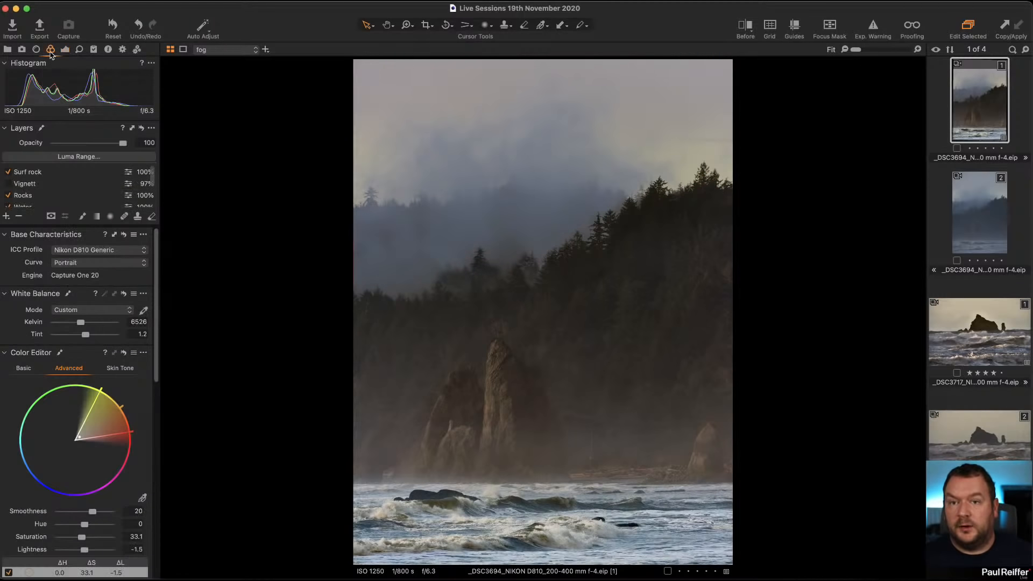
pyautogui.scroll(-3, 76, 484)
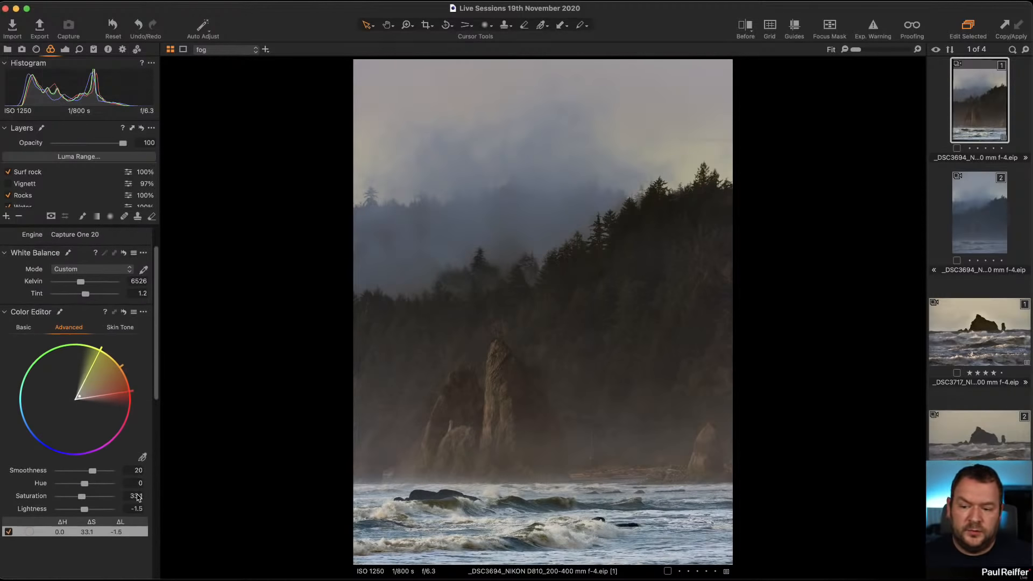
pyautogui.click(8, 490)
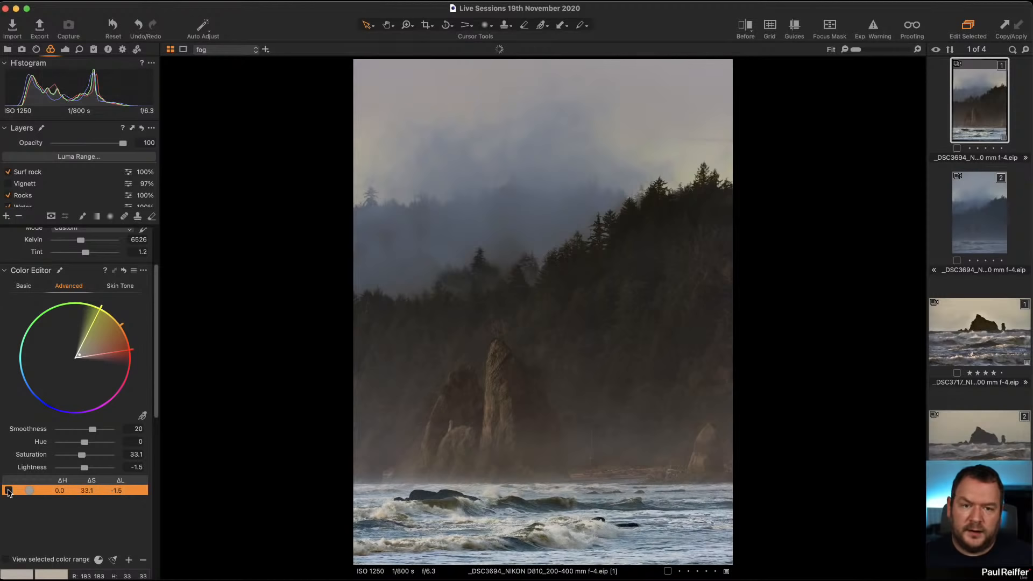
pyautogui.click(8, 490)
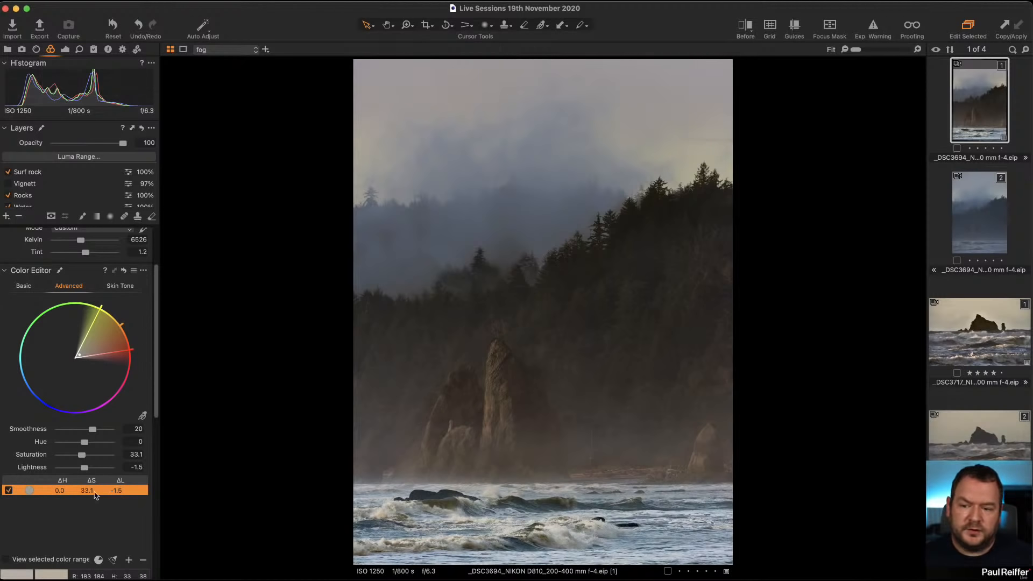
pyautogui.click(143, 559)
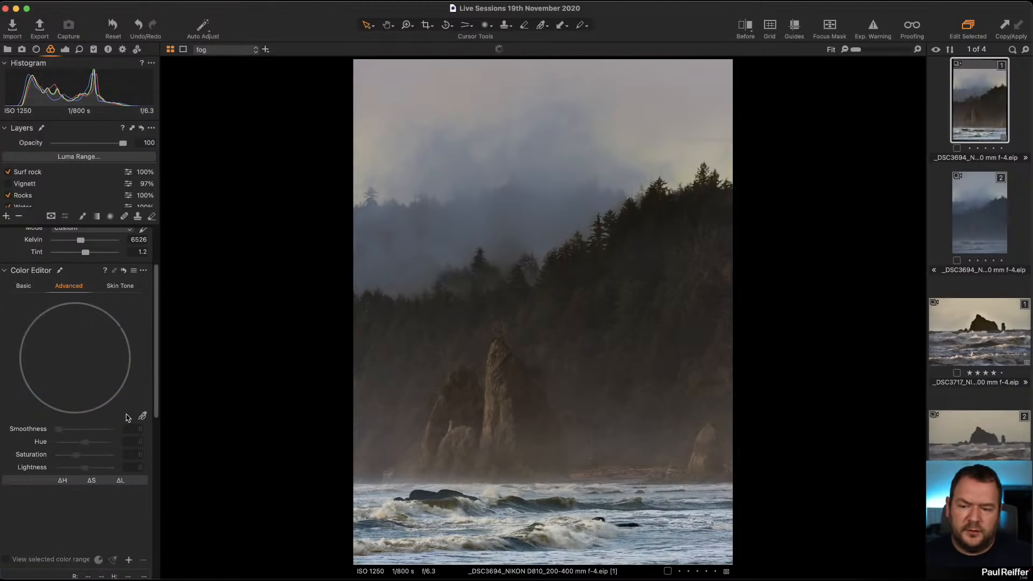
# Pick the misty sky colour with the Color Editor picker, raise its saturation to 175.2 and preview its mask.
pyautogui.click(143, 416)
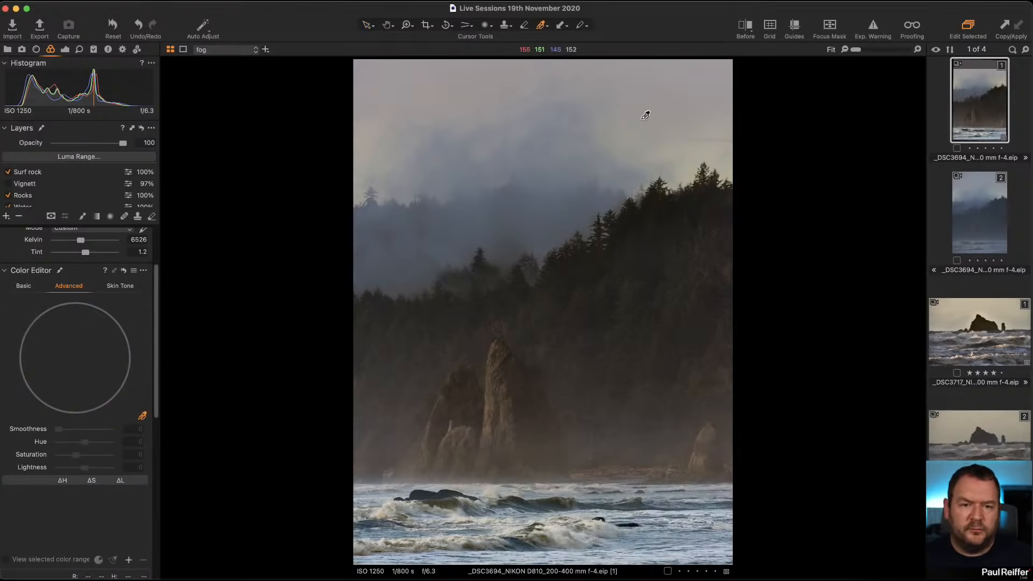
pyautogui.click(692, 161)
pyautogui.moveTo(86, 345)
pyautogui.mouseDown()
pyautogui.moveTo(98, 329)
pyautogui.moveTo(80, 329)
pyautogui.moveTo(93, 344)
pyautogui.mouseUp()
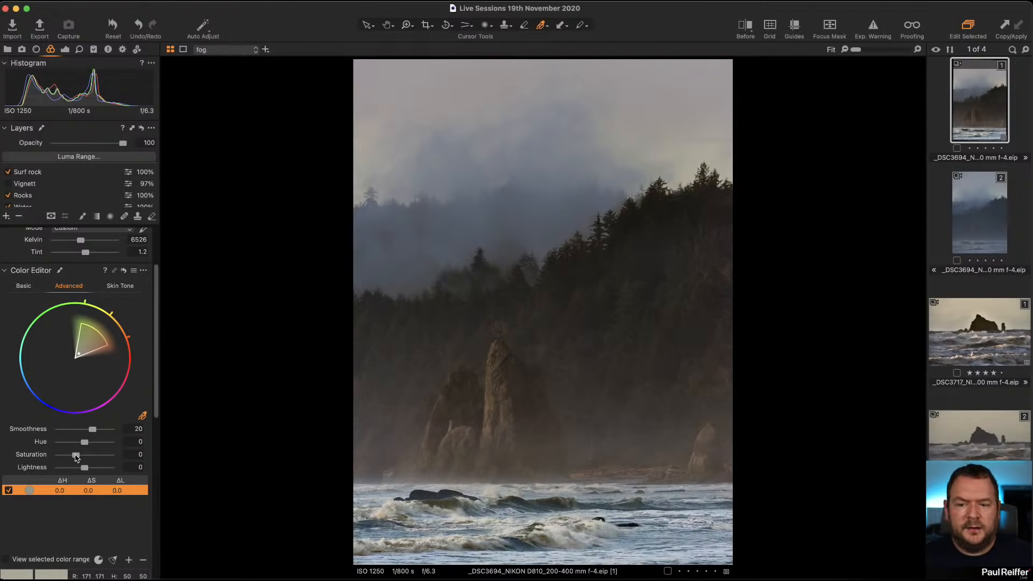
pyautogui.moveTo(77, 455); pyautogui.dragTo(107, 455)
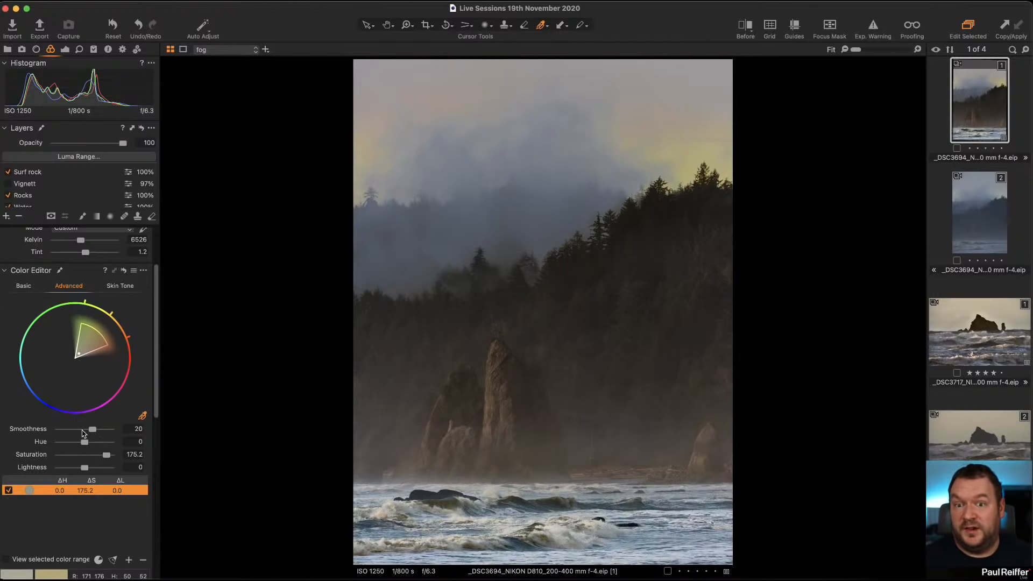
pyautogui.click(5, 561)
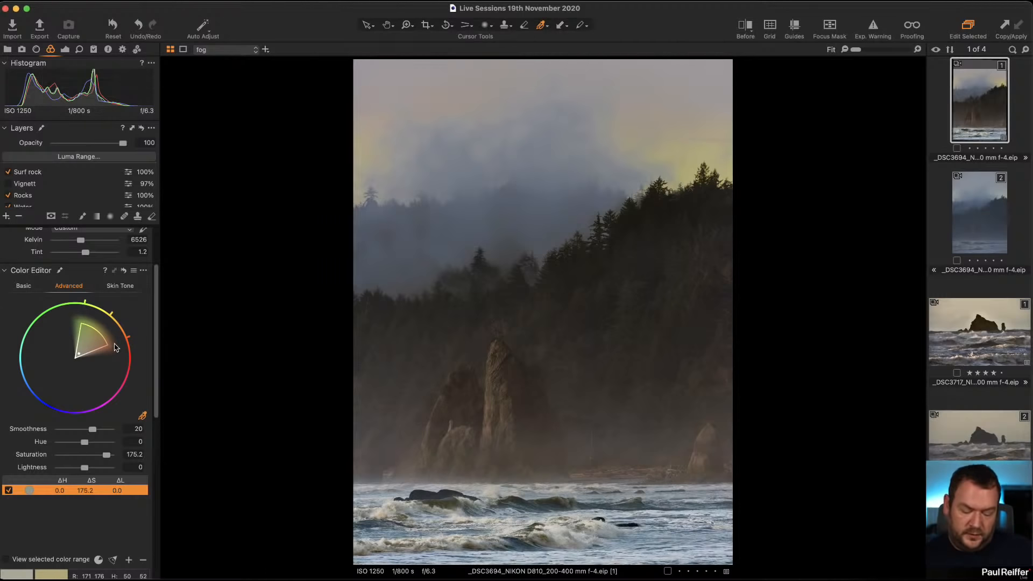
pyautogui.press('m')
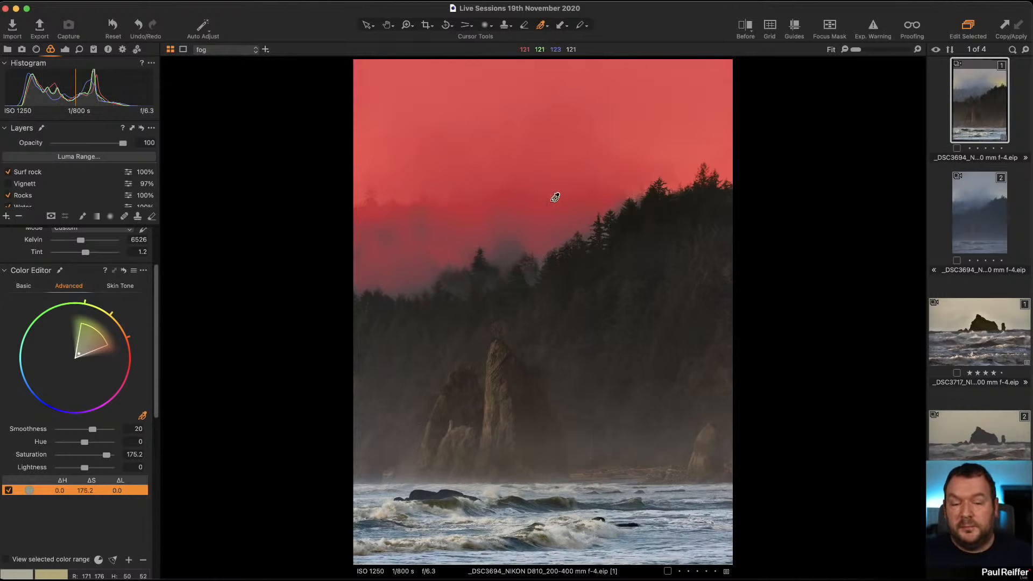
pyautogui.press('m')
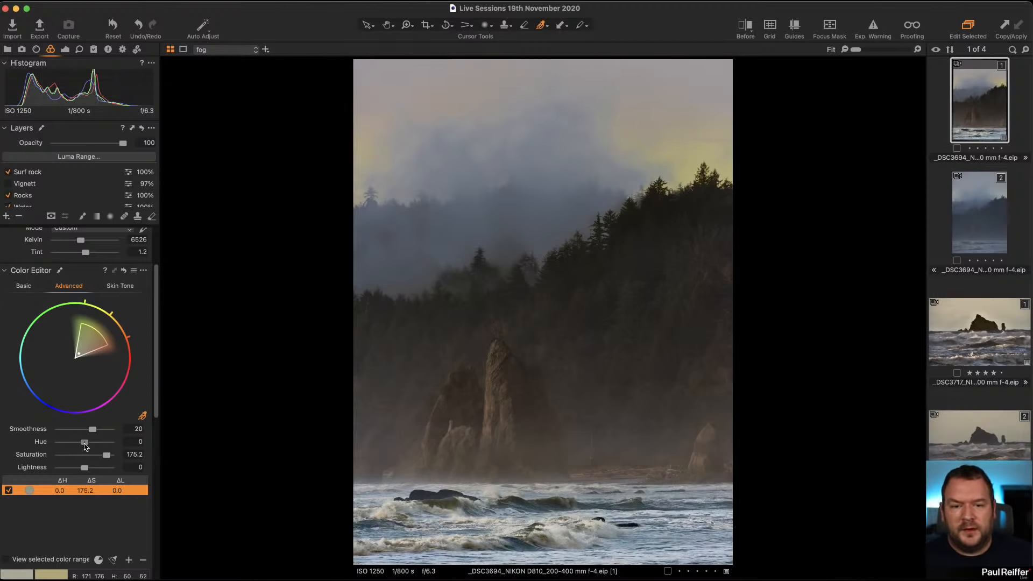
# Adjust the sky colour range to hue -6.1, lightness -21.8 and saturation -3.6, comparing with the reset preview.
pyautogui.moveTo(84, 445); pyautogui.dragTo(79, 471)
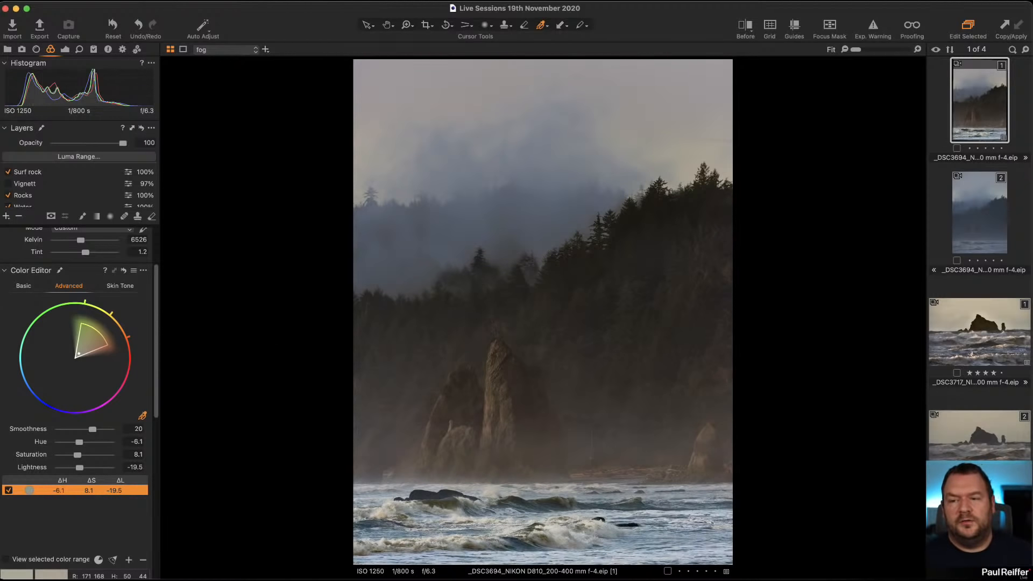
pyautogui.click(123, 271)
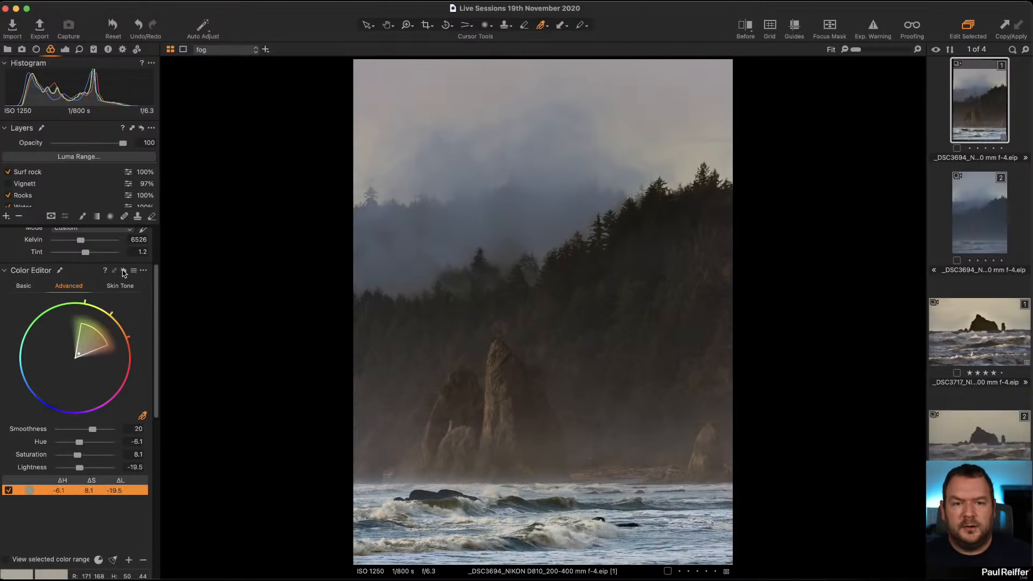
pyautogui.click(123, 271)
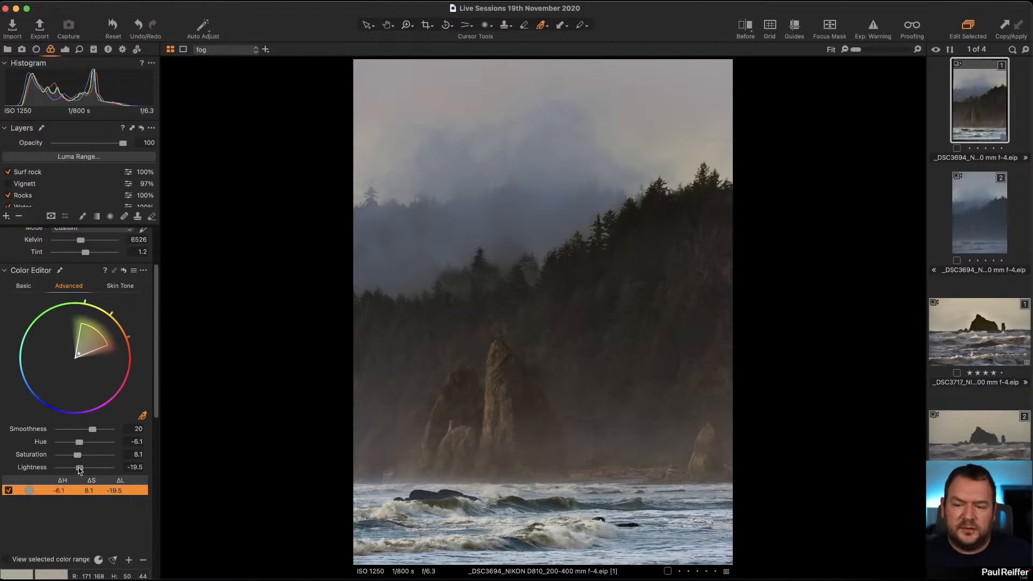
pyautogui.moveTo(79, 470); pyautogui.dragTo(79, 471)
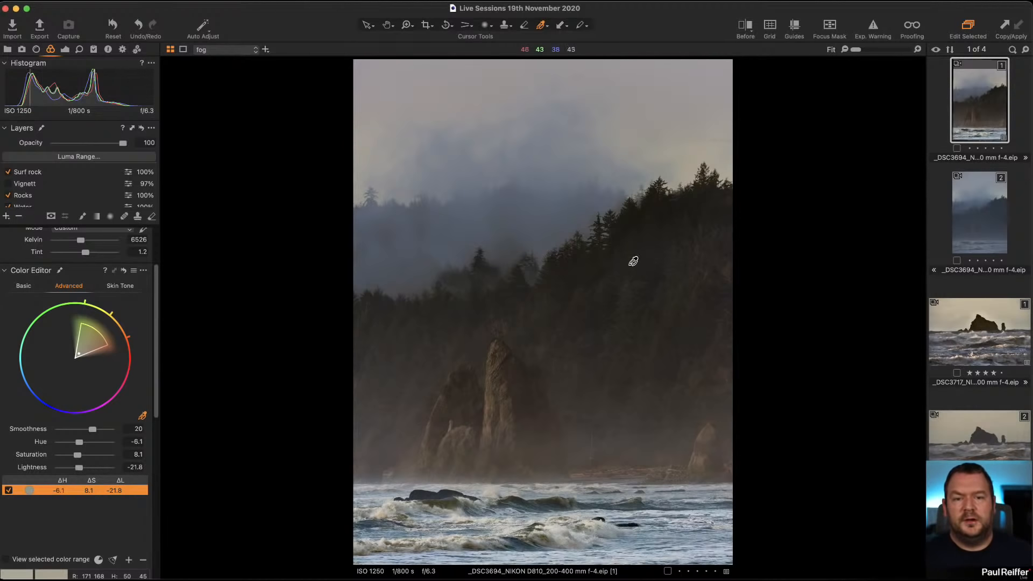
pyautogui.moveTo(85, 456); pyautogui.dragTo(75, 456)
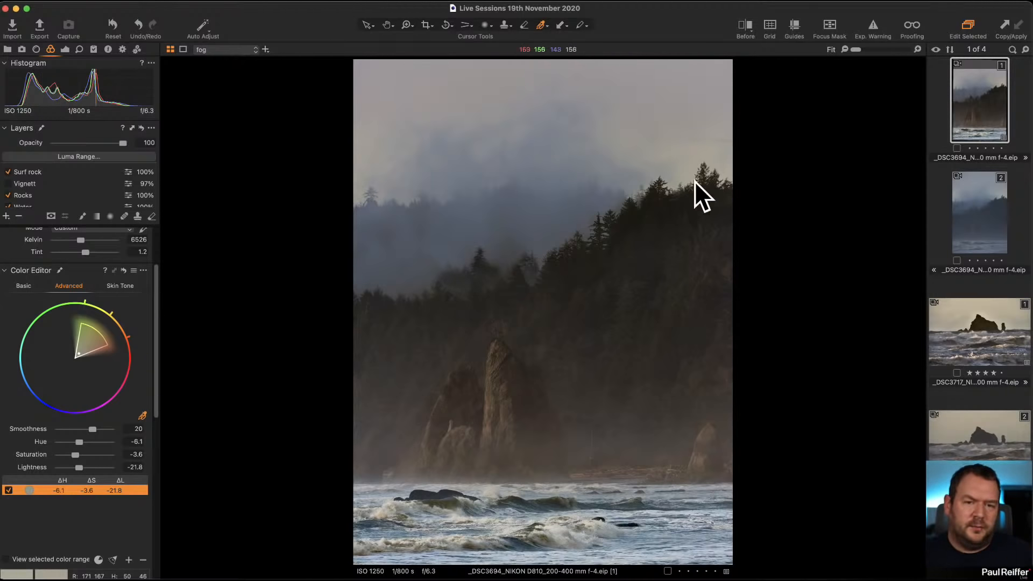
# Select the Water layer, lower its first colour range's saturation to -30.3 and widen the range on the wheel.
pyautogui.click(40, 198)
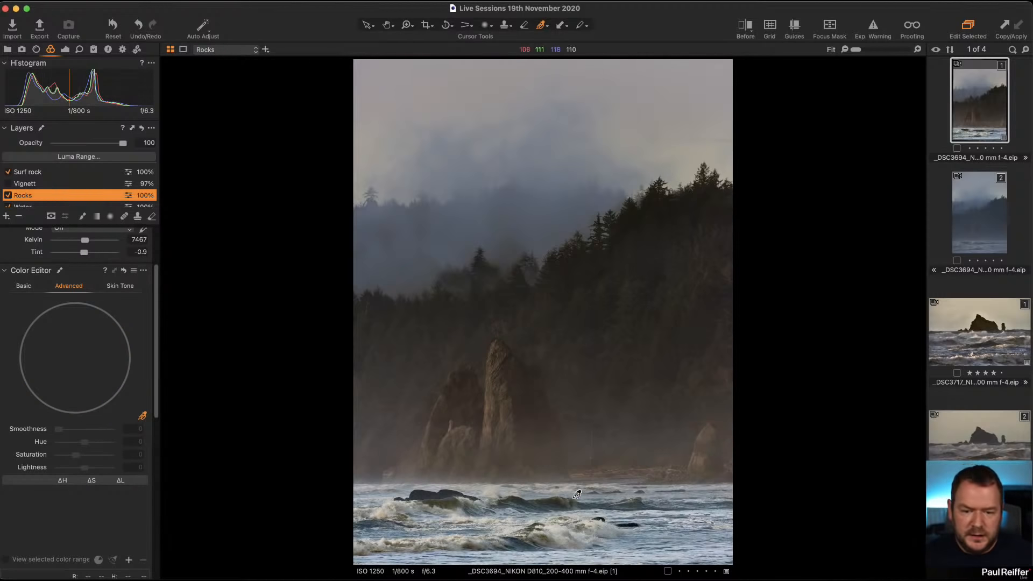
pyautogui.scroll(-1, 37, 199)
pyautogui.click(38, 198)
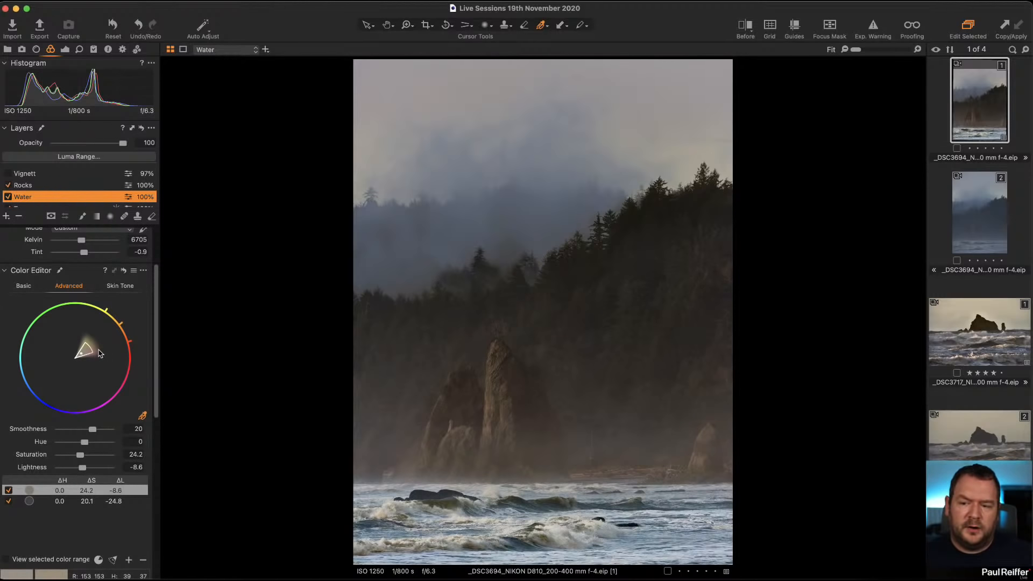
pyautogui.press('m')
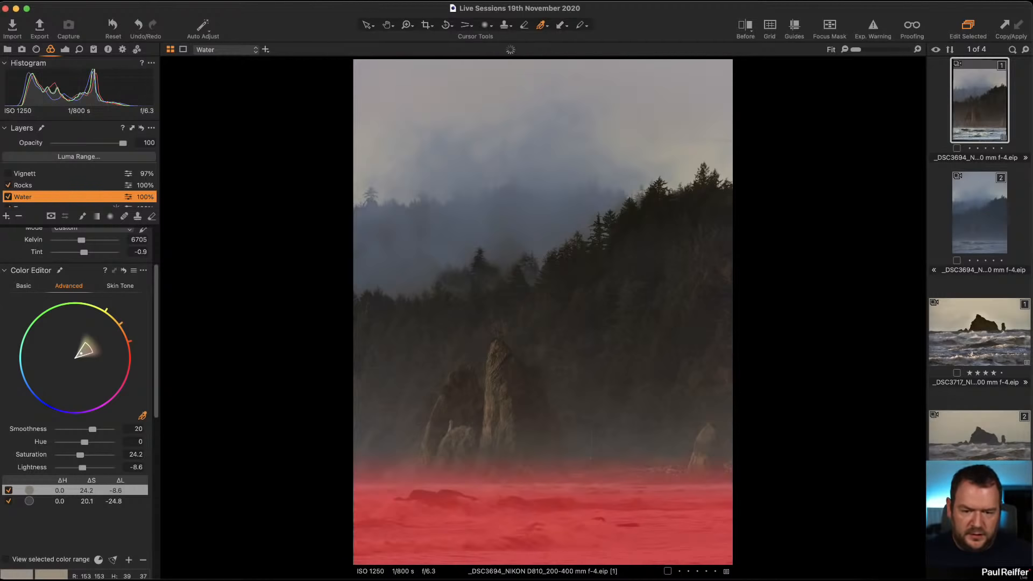
pyautogui.press('m')
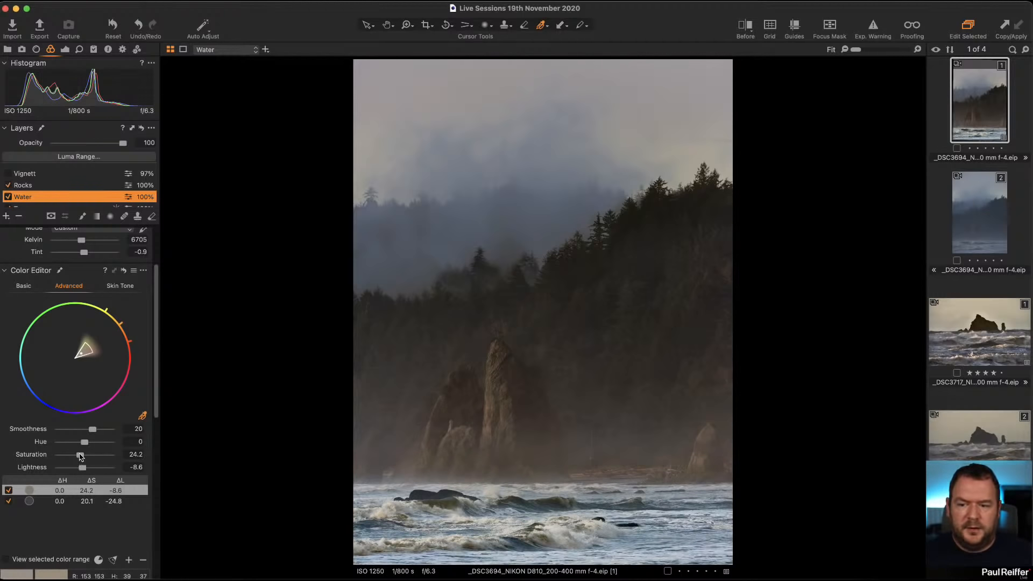
pyautogui.moveTo(81, 456); pyautogui.dragTo(71, 456)
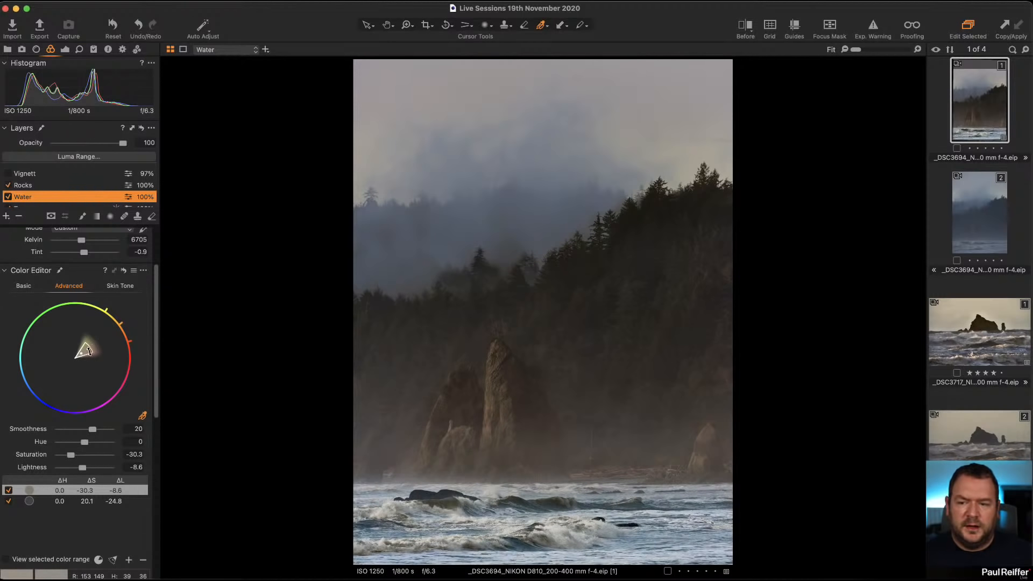
pyautogui.moveTo(89, 350); pyautogui.dragTo(102, 343)
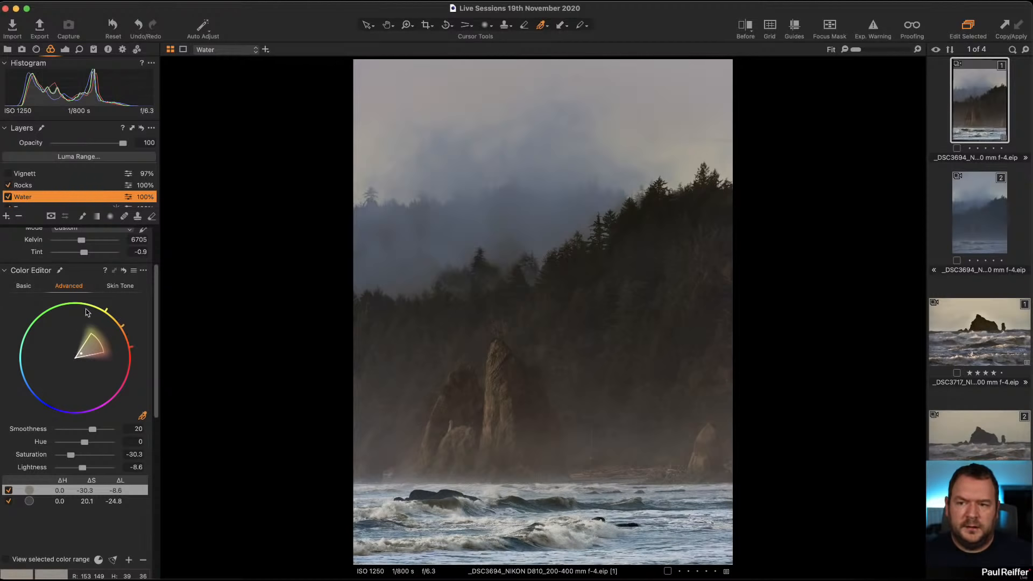
# Set the Water layer's white balance to 6556 Kelvin and check its mask.
pyautogui.click(65, 51)
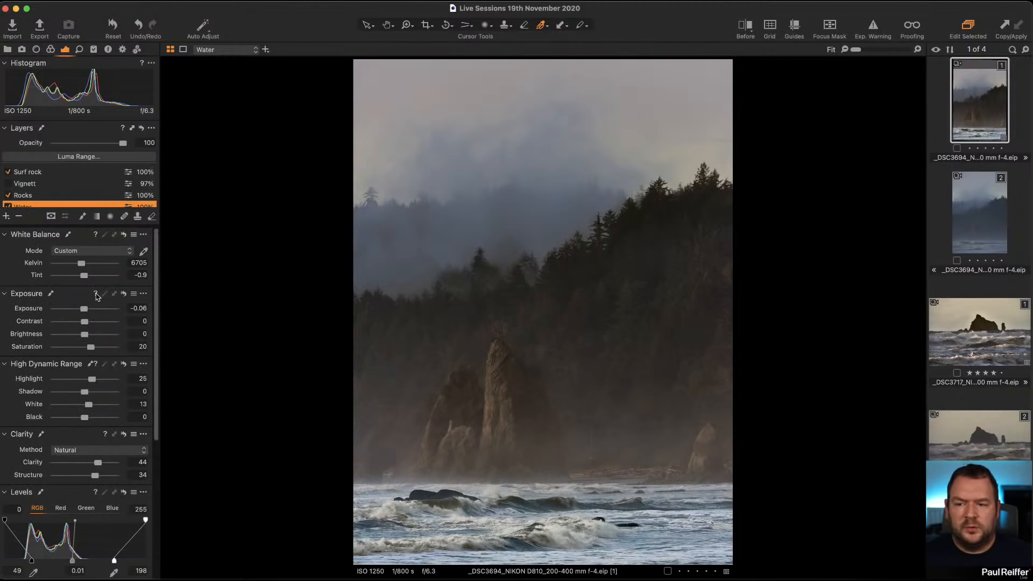
pyautogui.moveTo(81, 265); pyautogui.dragTo(82, 266)
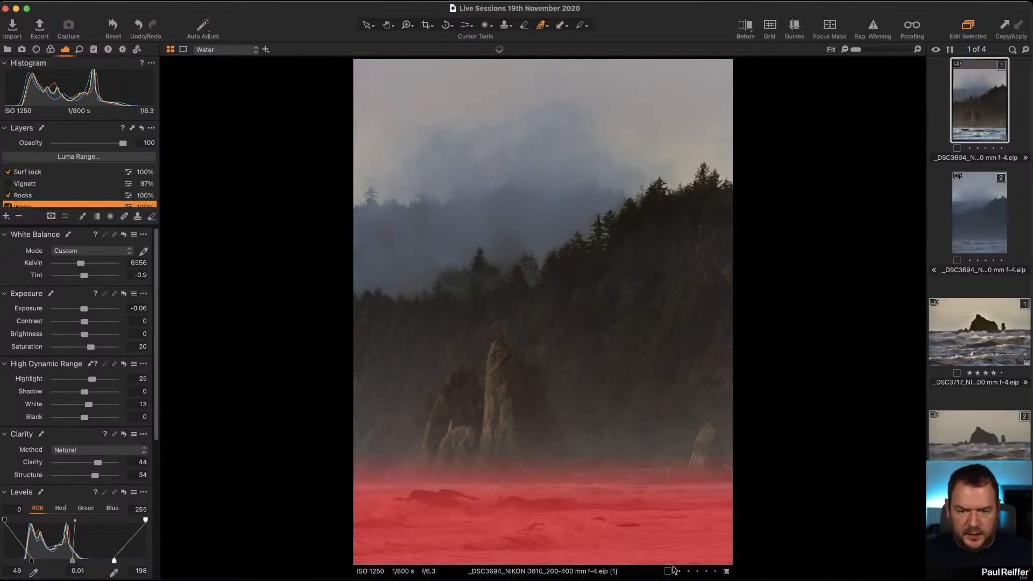
pyautogui.press('m')
pyautogui.press('m')
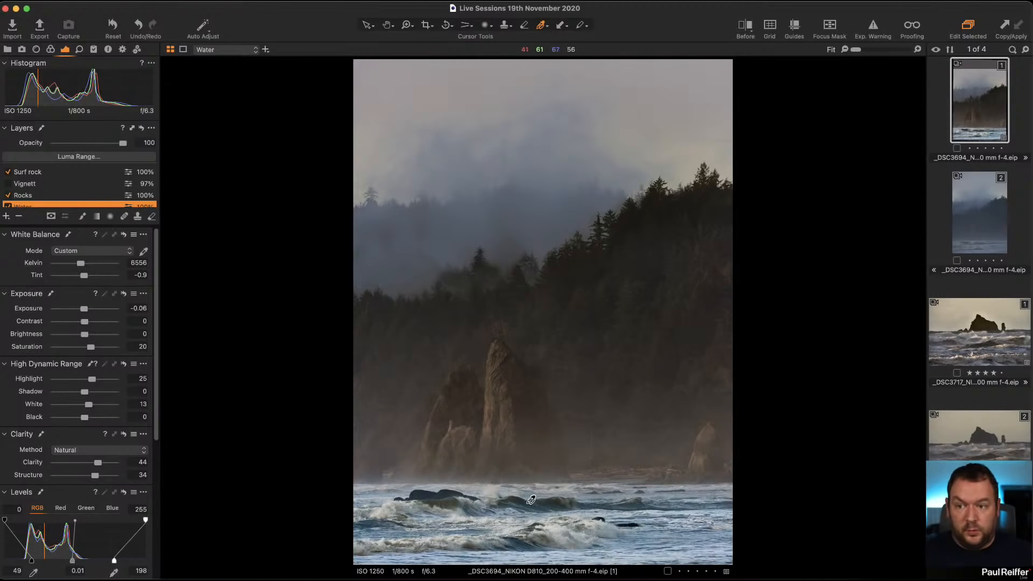
pyautogui.press('m')
# Switch to the Eraser on the Water layer's mask, adjust its size and rasterize the mask.
pyautogui.press('e')
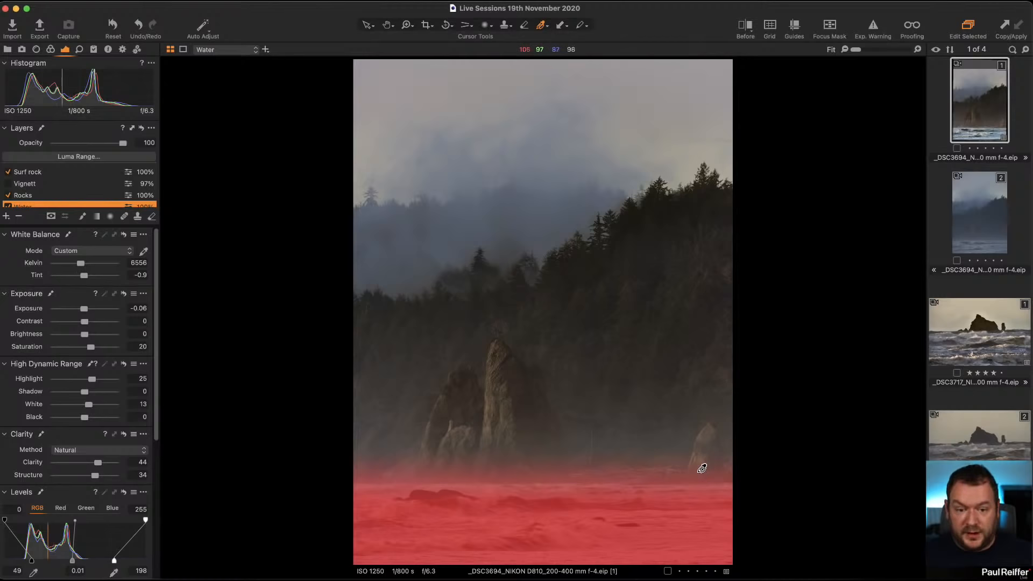
pyautogui.rightClick(407, 394)
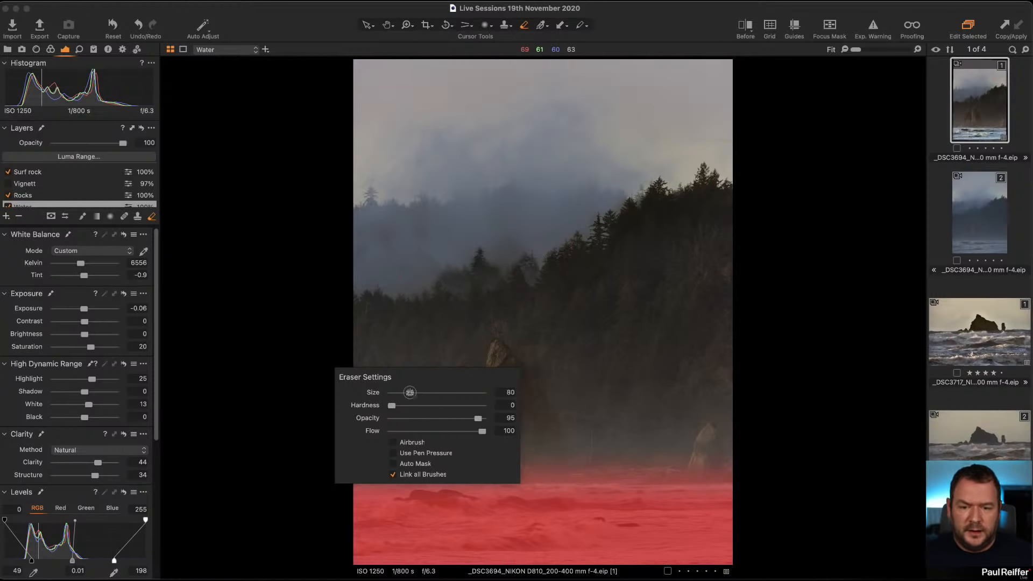
pyautogui.moveTo(414, 393); pyautogui.dragTo(422, 392)
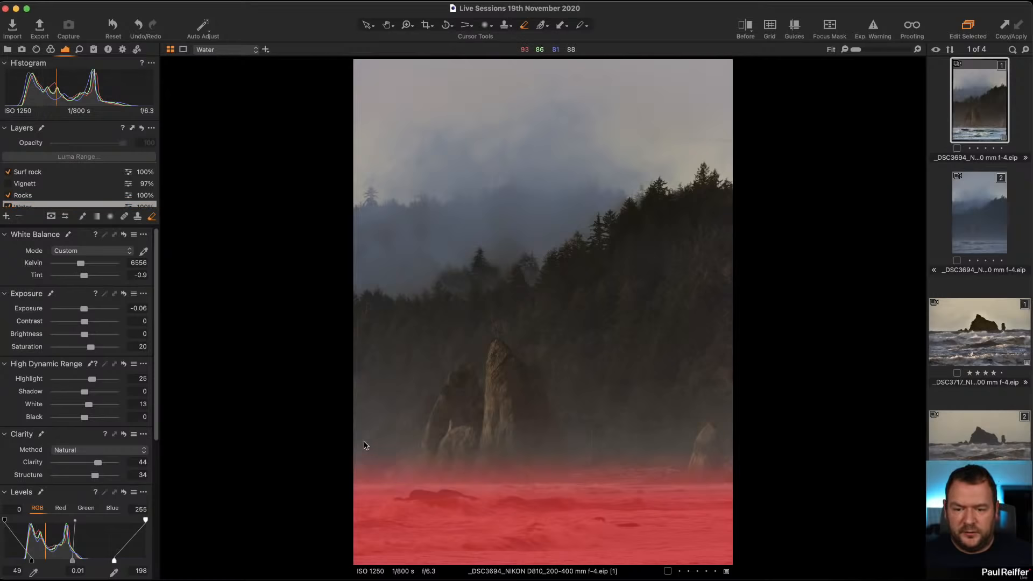
pyautogui.click(362, 445)
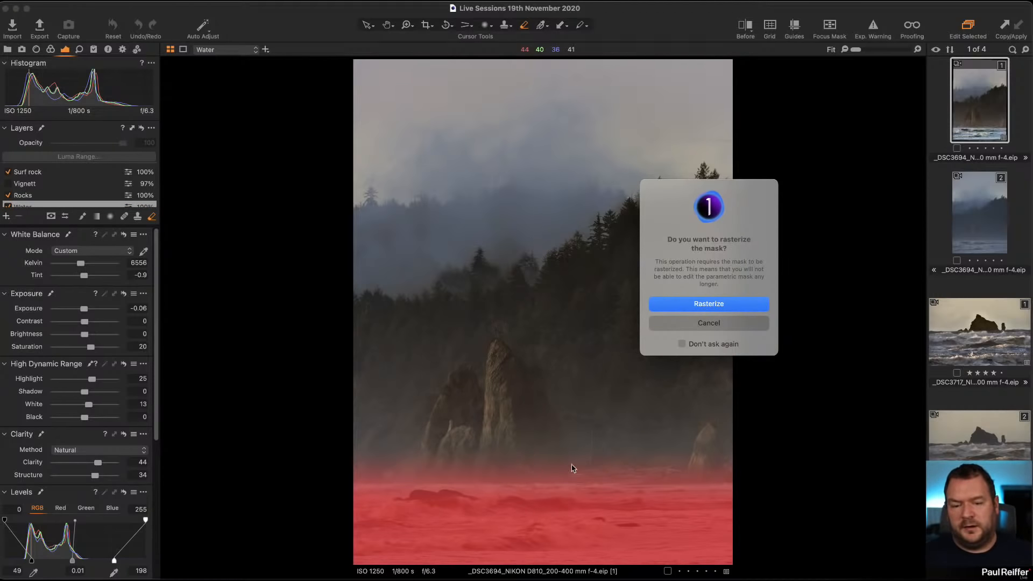
pyautogui.click(691, 304)
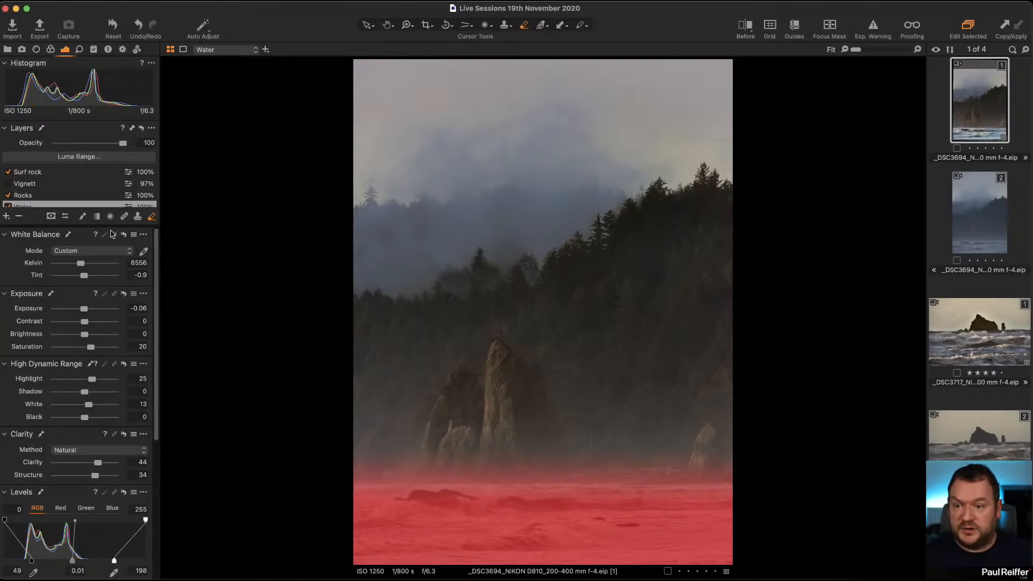
# Erase along the upper edge of the Water layer's mask, then hide the mask overlay.
pyautogui.click(97, 216)
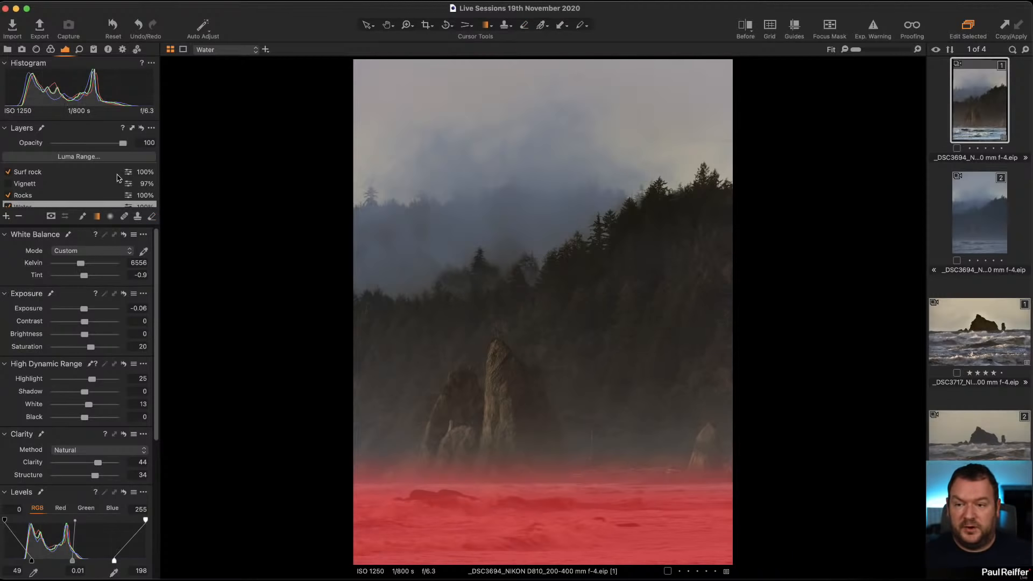
pyautogui.press('e')
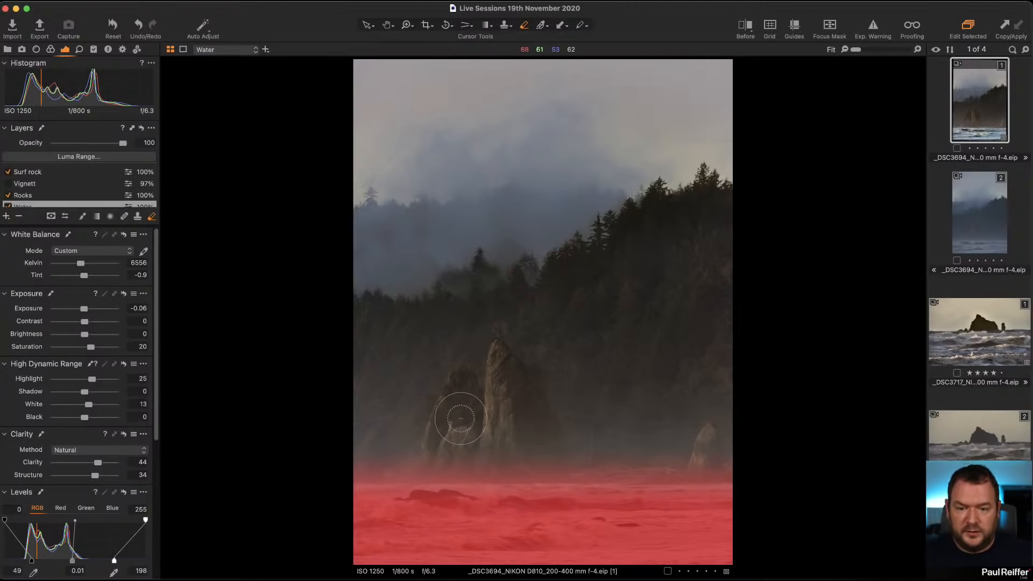
pyautogui.click(504, 419)
pyautogui.click(695, 306)
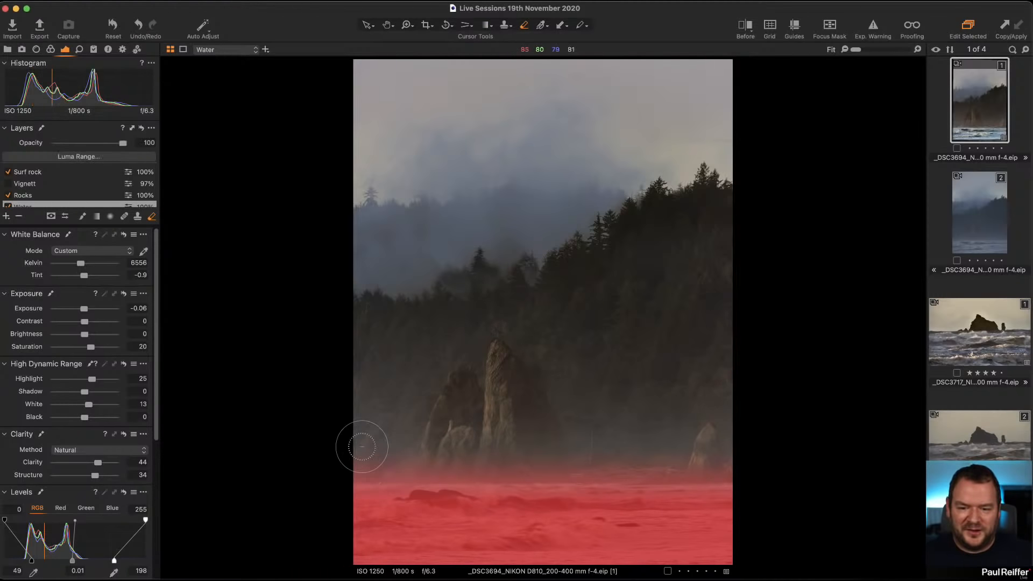
pyautogui.rightClick(482, 440)
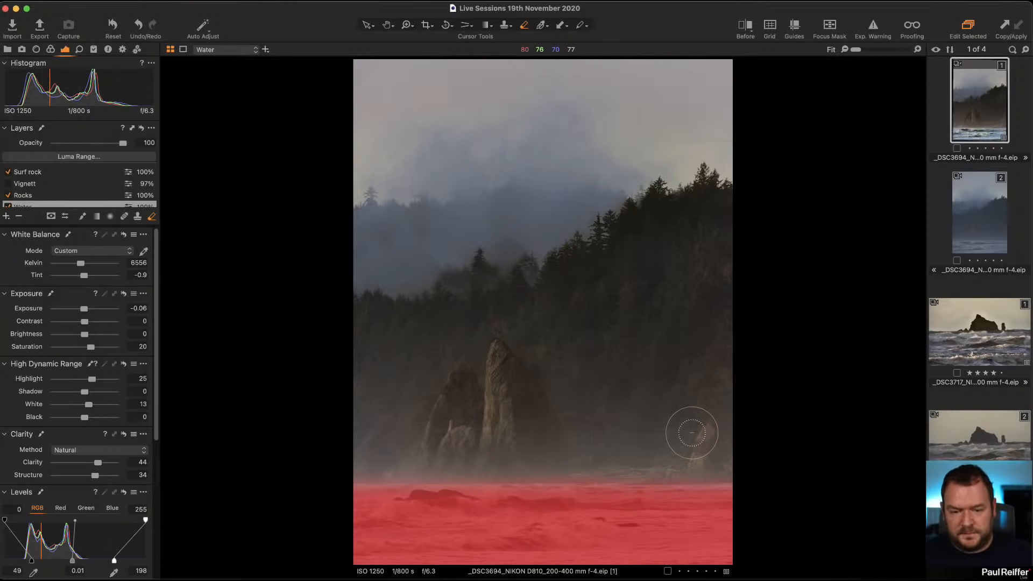
pyautogui.press('m')
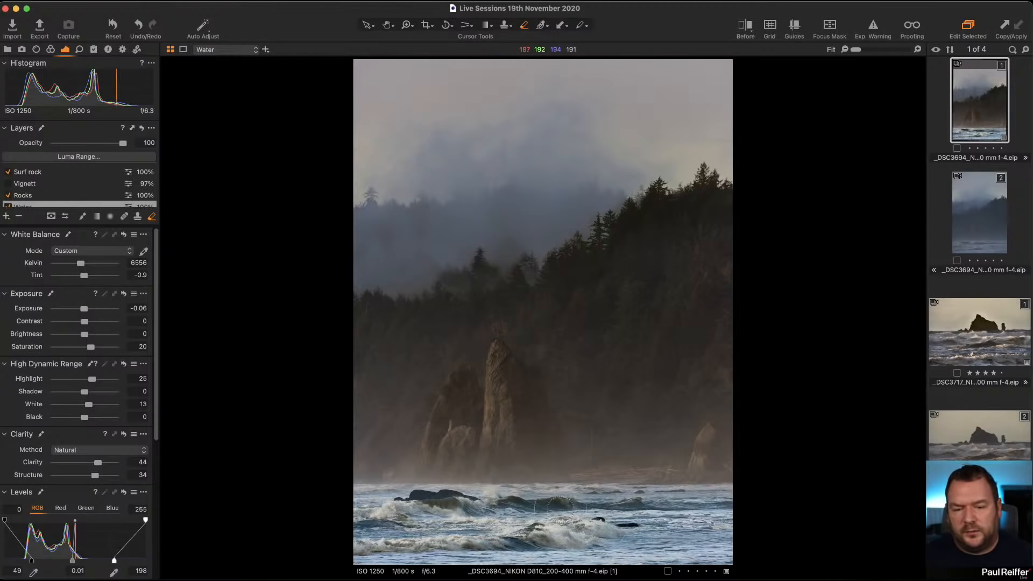
# Select the Rocks layer and raise its contrast to 5.
pyautogui.click(40, 197)
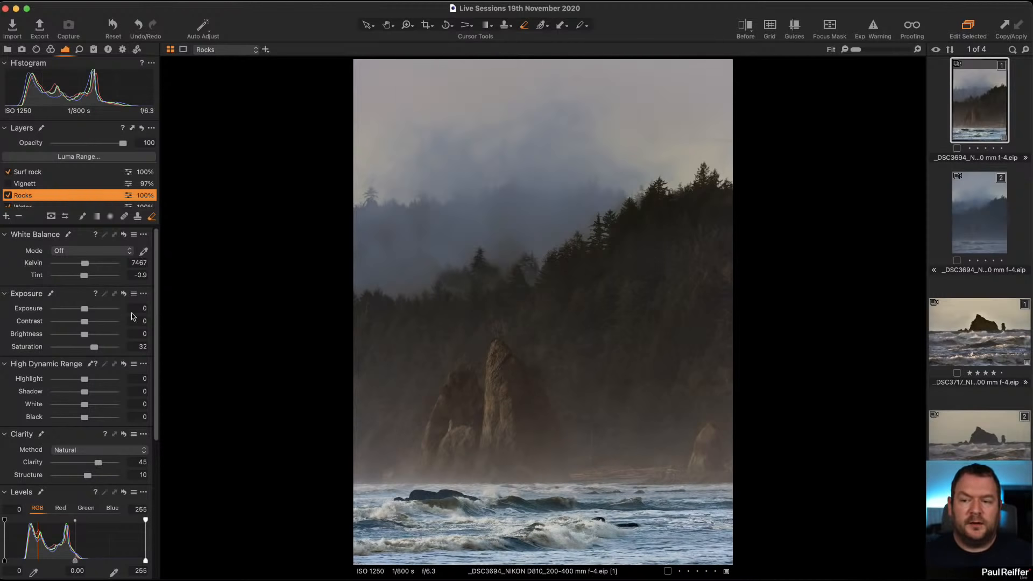
pyautogui.moveTo(86, 324); pyautogui.dragTo(90, 324)
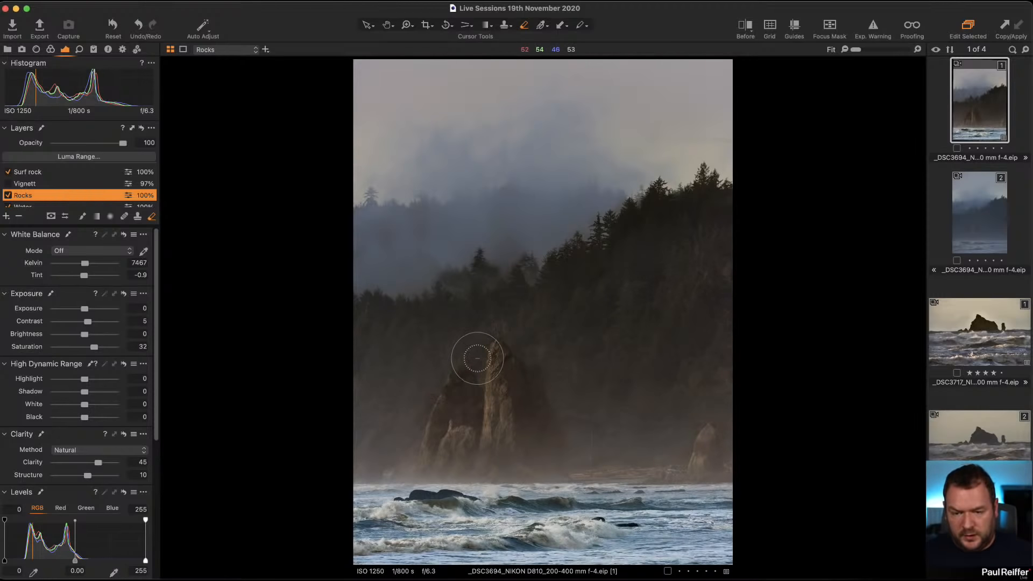
# Enlarge the Eraser to size 271 and erase the Rocks mask around the base of the rock stacks.
pyautogui.moveTo(495, 330)
pyautogui.mouseDown()
pyautogui.moveTo(496, 346)
pyautogui.moveTo(448, 333)
pyautogui.moveTo(451, 308)
pyautogui.mouseUp()
pyautogui.rightClick(470, 318)
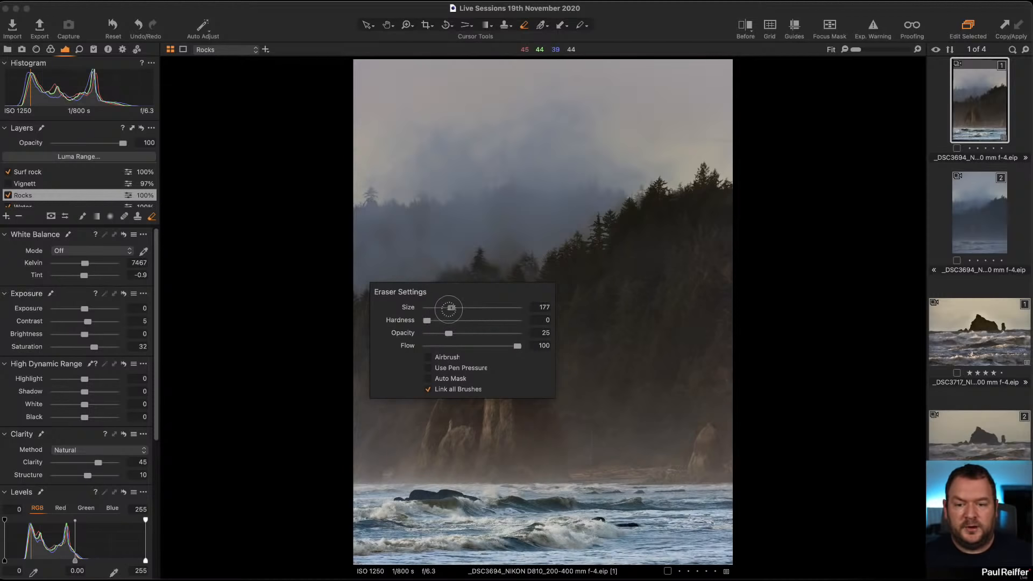
pyautogui.moveTo(489, 340)
pyautogui.mouseDown()
pyautogui.moveTo(501, 335)
pyautogui.moveTo(457, 346)
pyautogui.moveTo(472, 339)
pyautogui.moveTo(477, 350)
pyautogui.moveTo(484, 328)
pyautogui.moveTo(477, 377)
pyautogui.moveTo(504, 329)
pyautogui.moveTo(553, 404)
pyautogui.moveTo(591, 436)
pyautogui.moveTo(479, 376)
pyautogui.moveTo(453, 349)
pyautogui.moveTo(397, 457)
pyautogui.moveTo(402, 450)
pyautogui.moveTo(370, 462)
pyautogui.moveTo(412, 436)
pyautogui.moveTo(325, 475)
pyautogui.mouseUp()
pyautogui.press(']')
pyautogui.press(']')
pyautogui.press(']')
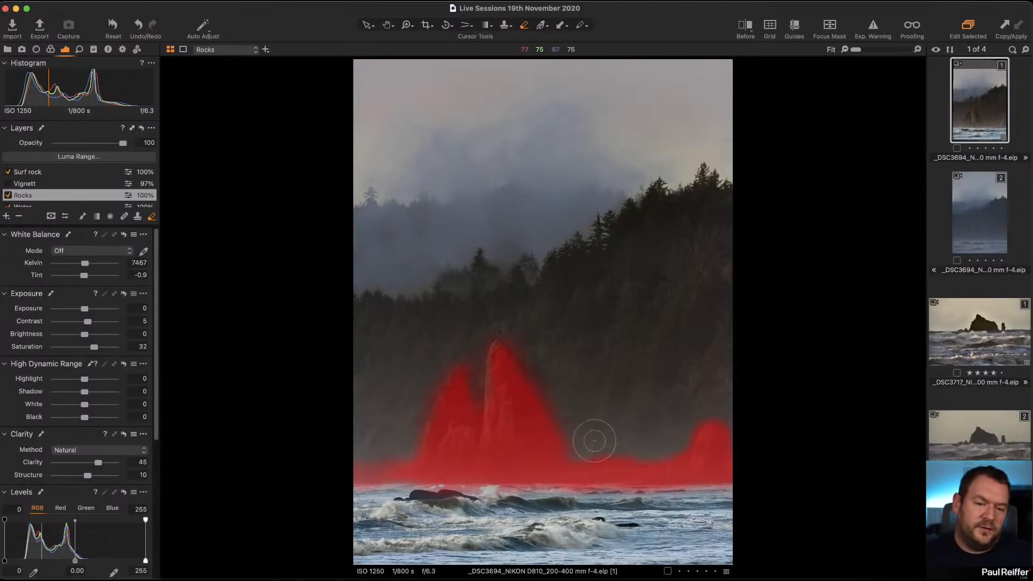
pyautogui.moveTo(594, 440)
pyautogui.mouseDown()
pyautogui.moveTo(599, 462)
pyautogui.moveTo(676, 465)
pyautogui.moveTo(665, 449)
pyautogui.moveTo(766, 384)
pyautogui.moveTo(721, 421)
pyautogui.moveTo(760, 485)
pyautogui.mouseUp()
pyautogui.moveTo(682, 418)
pyautogui.mouseDown()
pyautogui.moveTo(620, 463)
pyautogui.moveTo(588, 464)
pyautogui.moveTo(540, 354)
pyautogui.mouseUp()
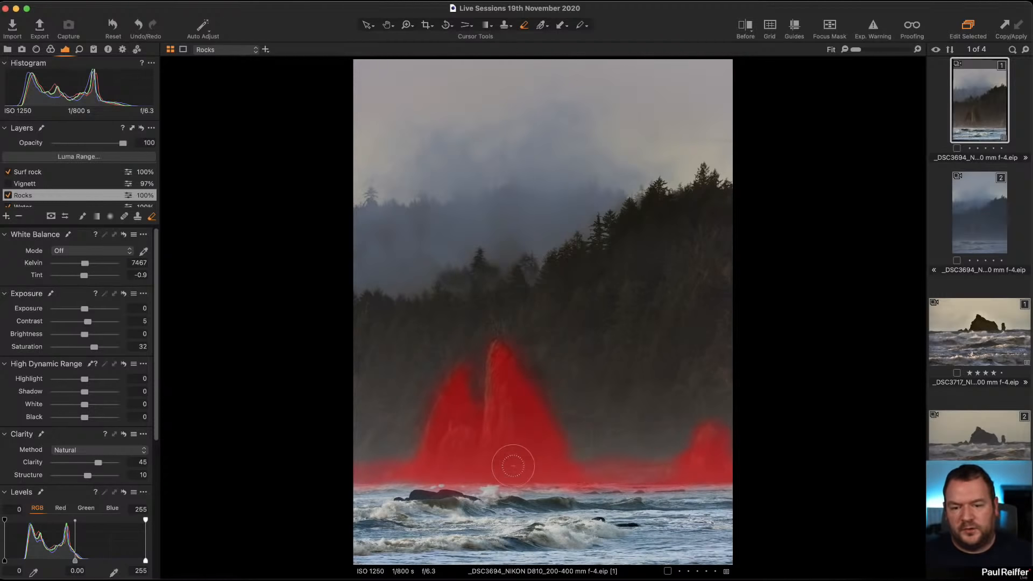
pyautogui.moveTo(472, 480); pyautogui.dragTo(584, 499)
pyautogui.moveTo(440, 492)
pyautogui.mouseDown()
pyautogui.moveTo(476, 479)
pyautogui.moveTo(487, 482)
pyautogui.moveTo(462, 484)
pyautogui.moveTo(559, 490)
pyautogui.mouseUp()
pyautogui.moveTo(564, 490); pyautogui.dragTo(627, 492)
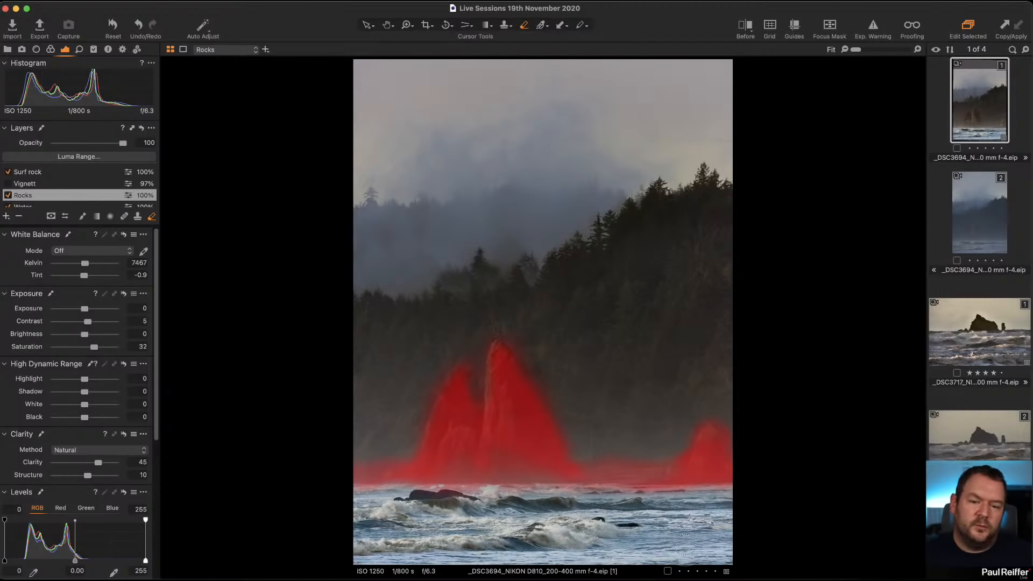
# Lower the Eraser opacity to 16 and softly erase the Rocks mask around the central stacks.
pyautogui.rightClick(531, 362)
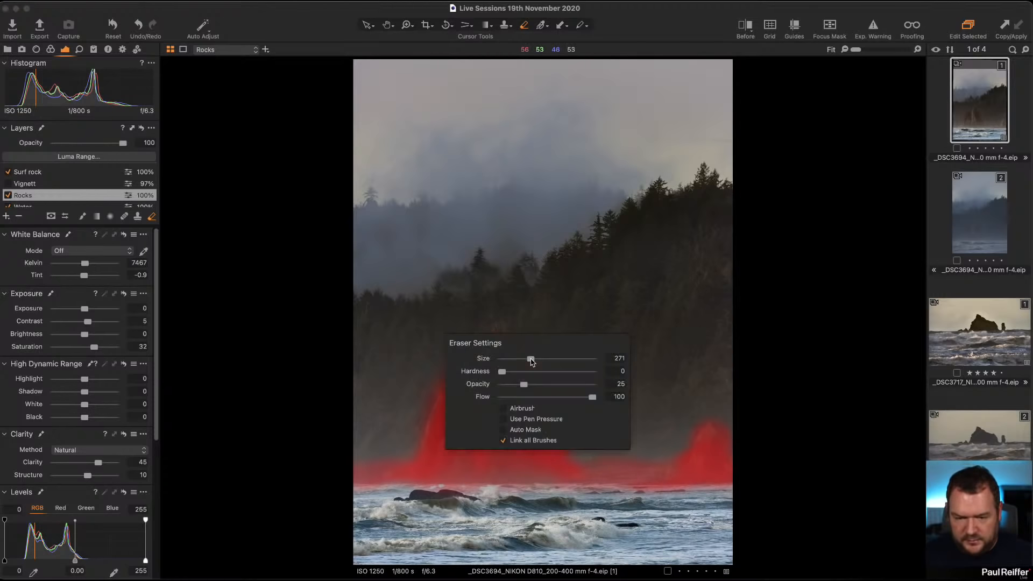
pyautogui.moveTo(527, 385); pyautogui.dragTo(515, 384)
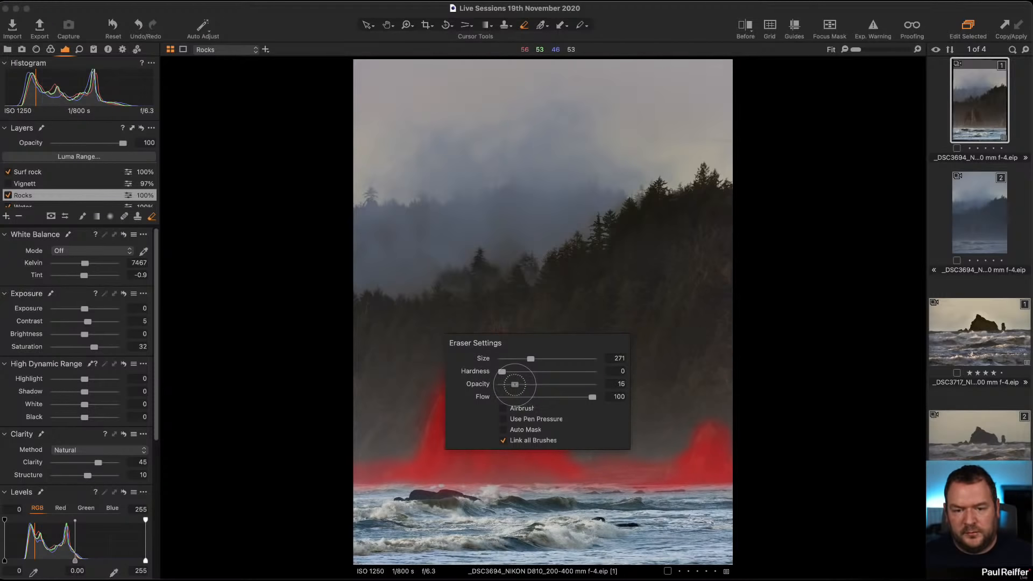
pyautogui.moveTo(491, 320); pyautogui.dragTo(577, 404)
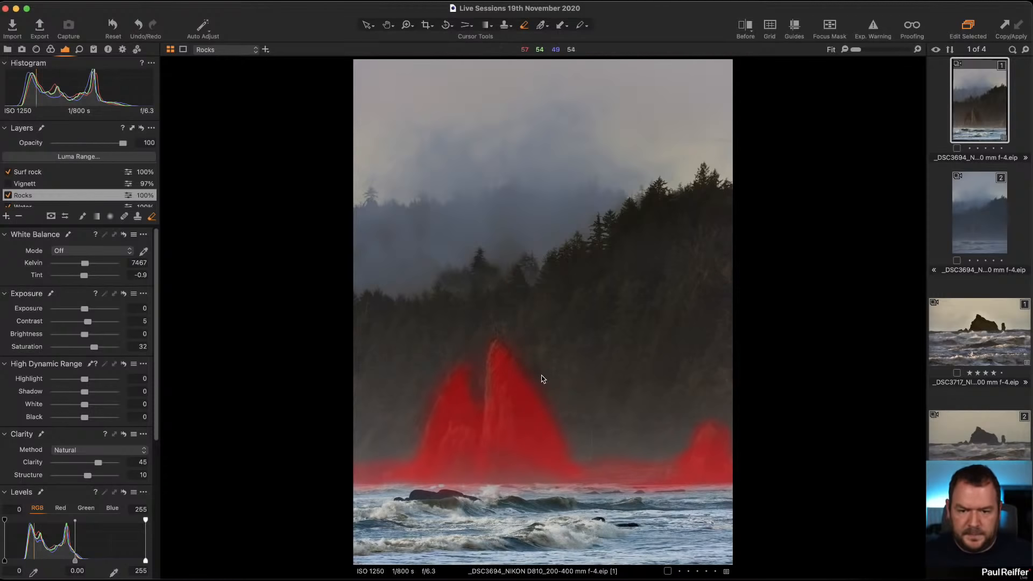
pyautogui.moveTo(509, 349)
pyautogui.mouseDown()
pyautogui.moveTo(573, 412)
pyautogui.moveTo(571, 437)
pyautogui.mouseUp()
pyautogui.moveTo(535, 384)
pyautogui.mouseDown()
pyautogui.moveTo(542, 398)
pyautogui.moveTo(534, 392)
pyautogui.mouseUp()
pyautogui.click(440, 392)
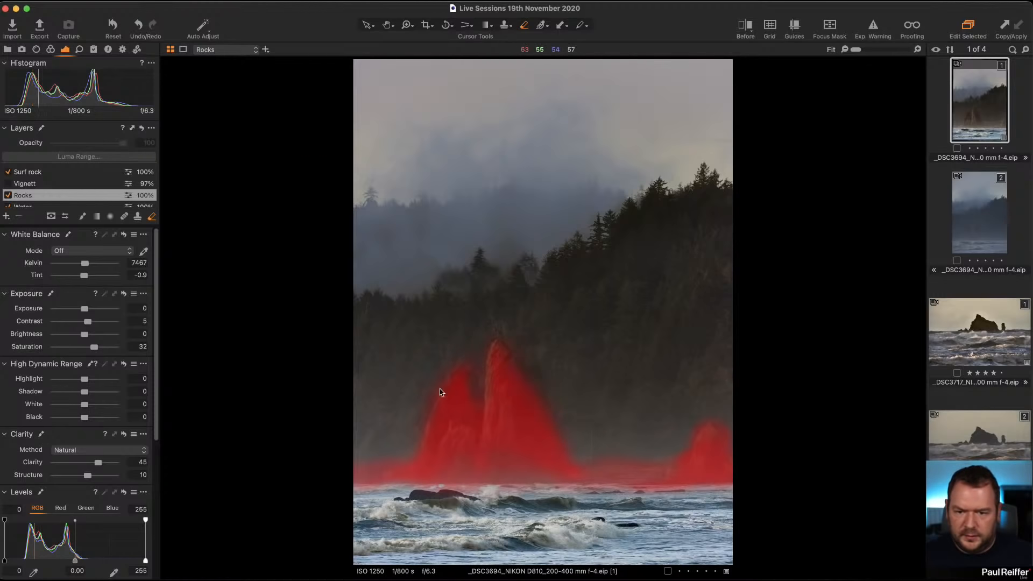
# Keep erasing the Rocks mask along the waterline and the right-hand stack, then hide the mask overlay.
pyautogui.press('b')
pyautogui.press('e')
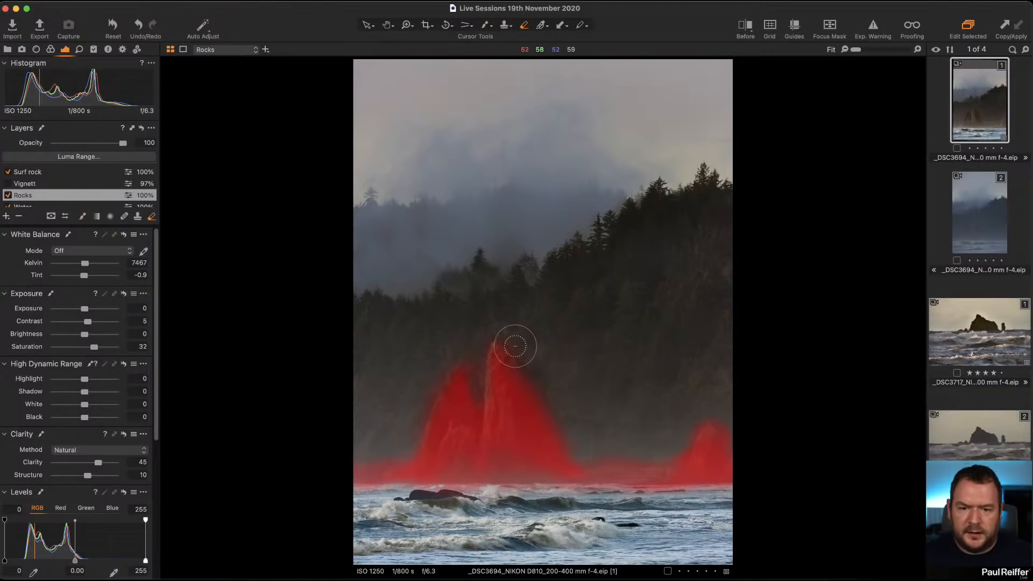
pyautogui.moveTo(515, 336)
pyautogui.mouseDown()
pyautogui.moveTo(575, 427)
pyautogui.moveTo(561, 431)
pyautogui.mouseUp()
pyautogui.moveTo(518, 368)
pyautogui.mouseDown()
pyautogui.moveTo(575, 473)
pyautogui.moveTo(597, 480)
pyautogui.mouseUp()
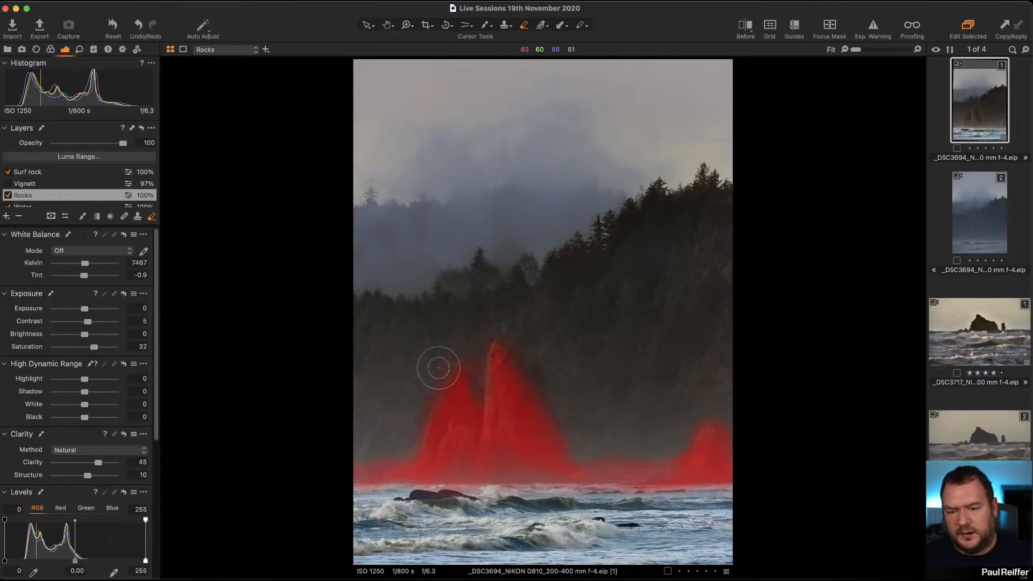
pyautogui.moveTo(438, 368)
pyautogui.mouseDown()
pyautogui.moveTo(439, 405)
pyautogui.moveTo(337, 492)
pyautogui.mouseUp()
pyautogui.moveTo(418, 455)
pyautogui.mouseDown()
pyautogui.moveTo(334, 499)
pyautogui.moveTo(337, 484)
pyautogui.mouseUp()
pyautogui.moveTo(615, 452); pyautogui.dragTo(670, 467)
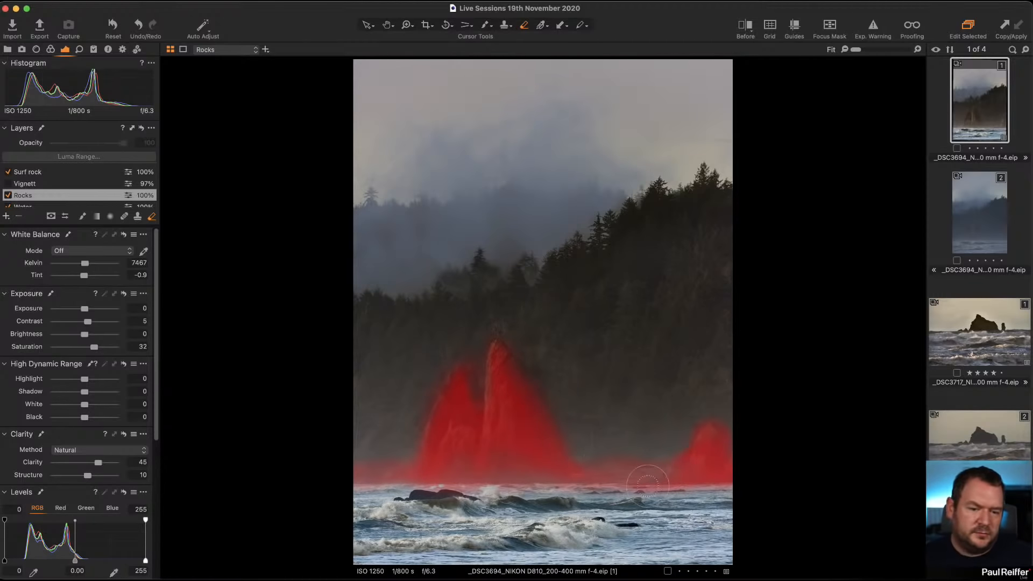
pyautogui.moveTo(693, 423)
pyautogui.mouseDown()
pyautogui.moveTo(673, 456)
pyautogui.moveTo(741, 443)
pyautogui.mouseUp()
pyautogui.moveTo(719, 396); pyautogui.dragTo(749, 492)
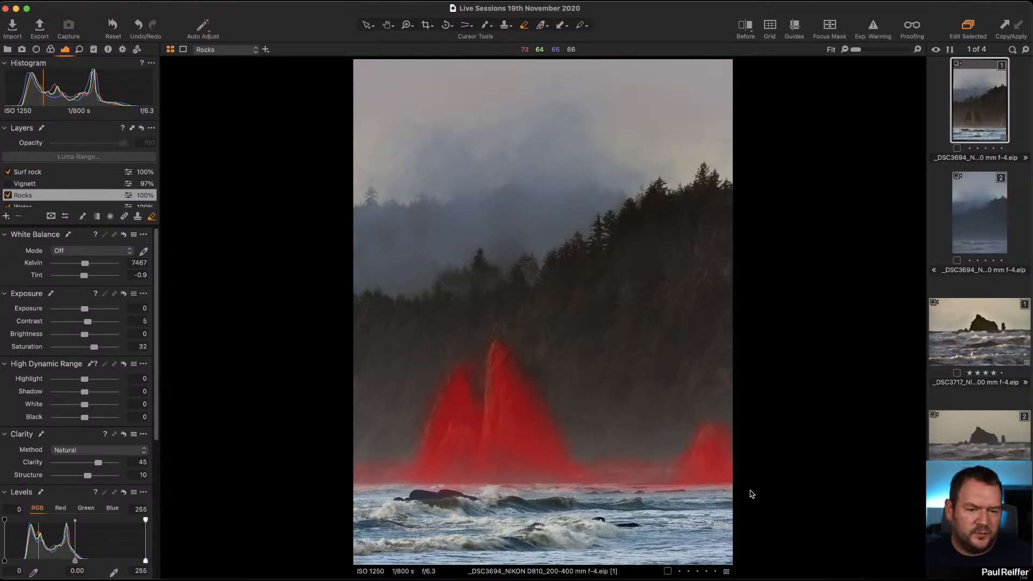
pyautogui.moveTo(728, 438); pyautogui.dragTo(753, 489)
pyautogui.moveTo(691, 436)
pyautogui.mouseDown()
pyautogui.moveTo(667, 465)
pyautogui.moveTo(673, 452)
pyautogui.moveTo(627, 461)
pyautogui.mouseUp()
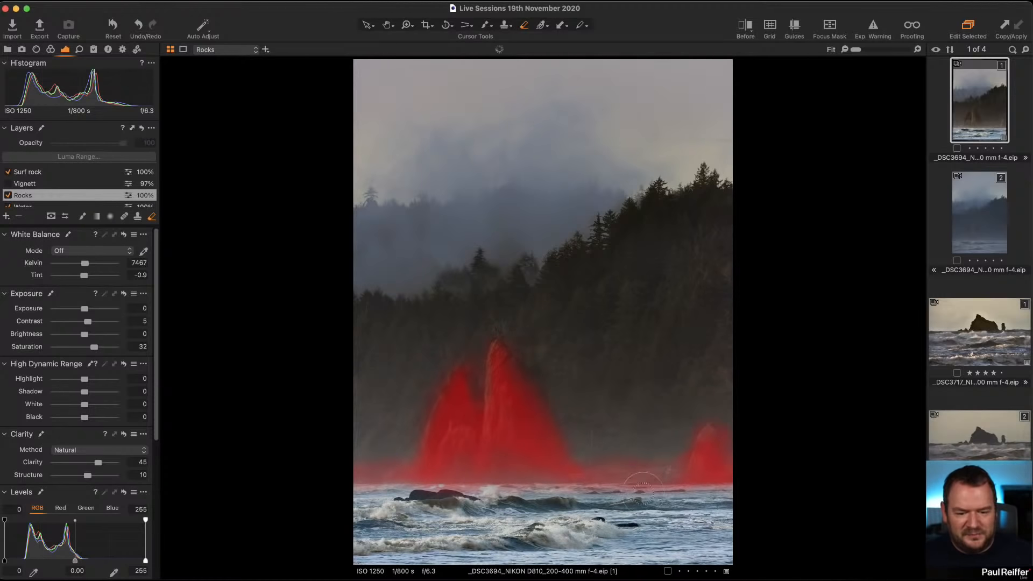
pyautogui.press('m')
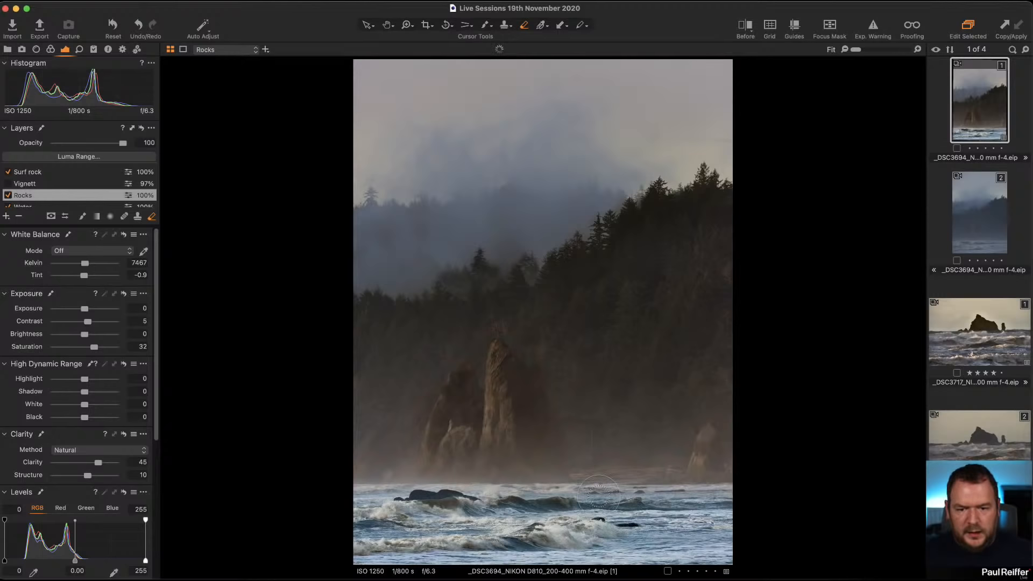
pyautogui.moveTo(546, 370)
pyautogui.mouseDown()
pyautogui.moveTo(575, 461)
pyautogui.moveTo(502, 325)
pyautogui.moveTo(586, 431)
pyautogui.mouseUp()
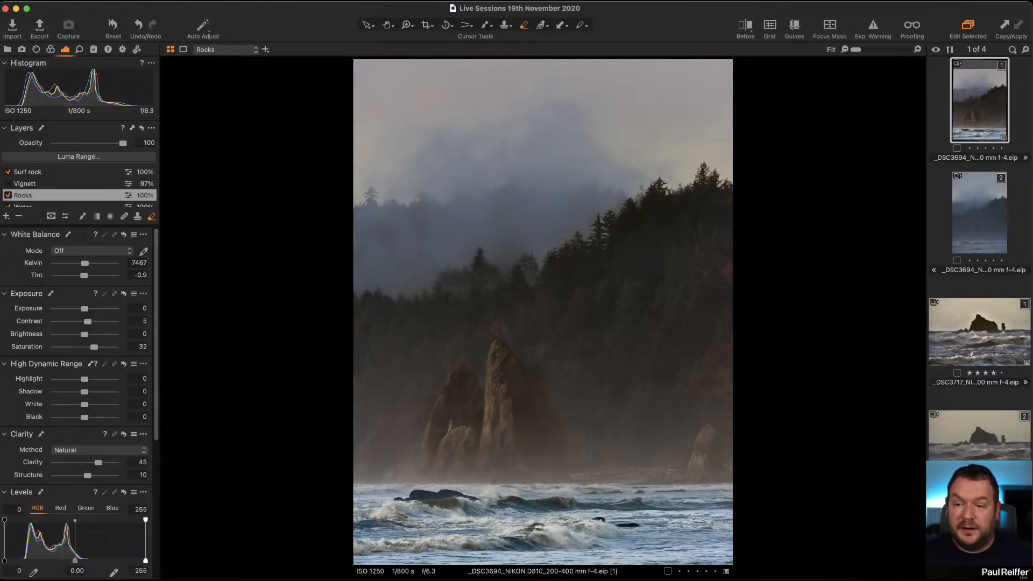
# Add a new adjustment layer and name it Rocks 2.
pyautogui.click(6, 216)
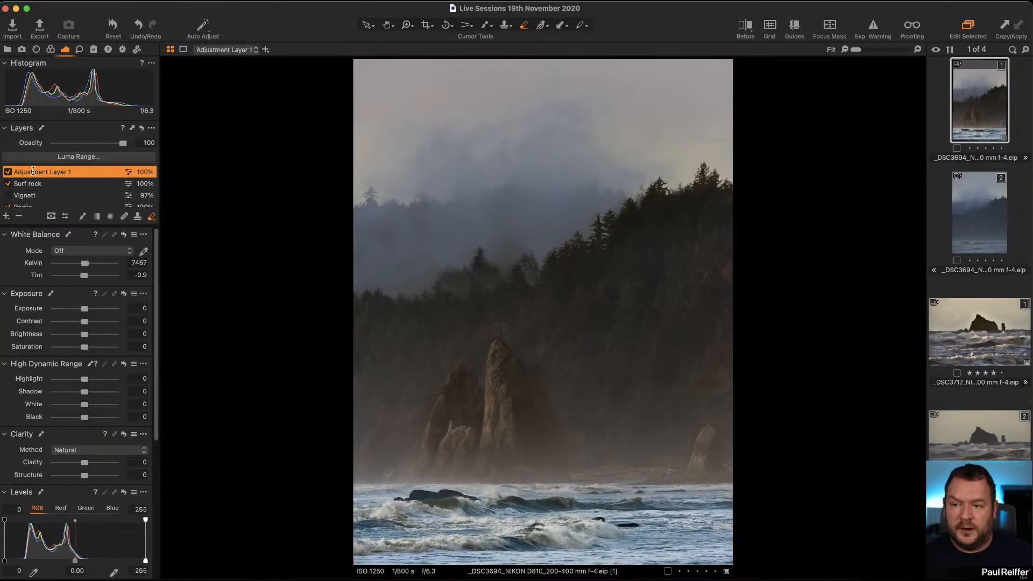
pyautogui.doubleClick(33, 171)
pyautogui.write('Rocks')
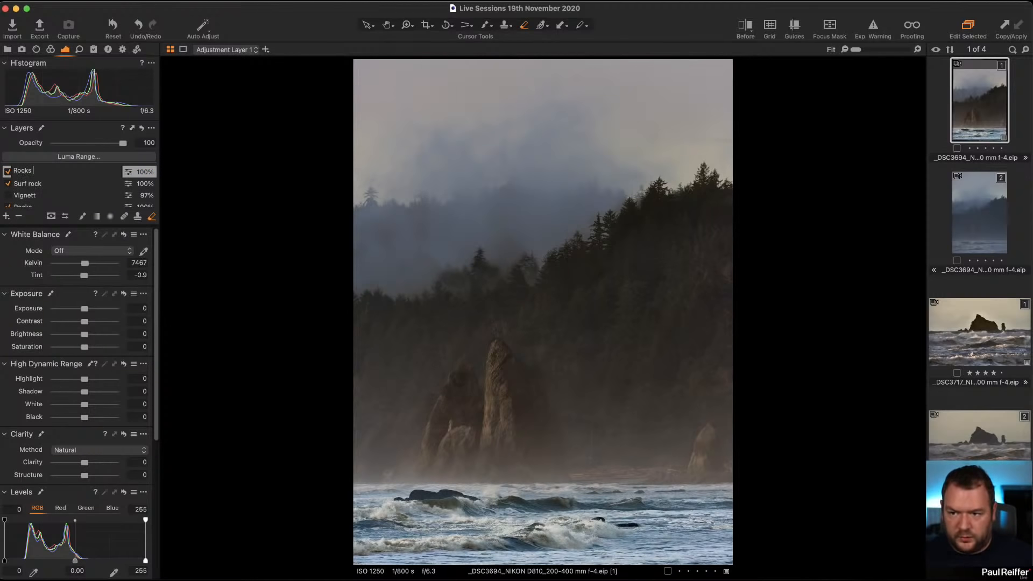
pyautogui.write(' 2')
pyautogui.press('Return')
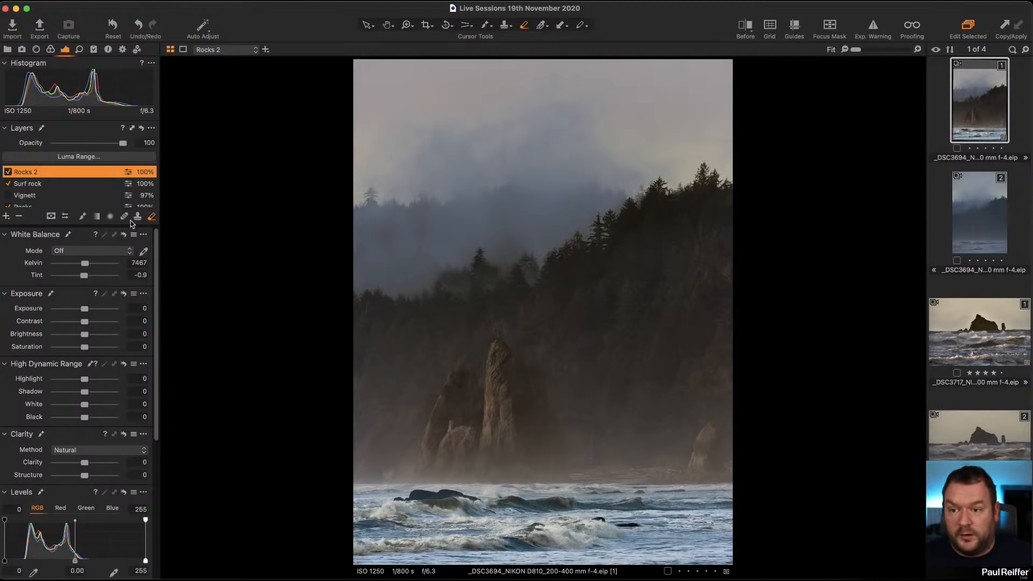
# Set the Brush opacity to 54 and paint the Rocks 2 mask over the rock stacks.
pyautogui.press('b')
pyautogui.rightClick(509, 371)
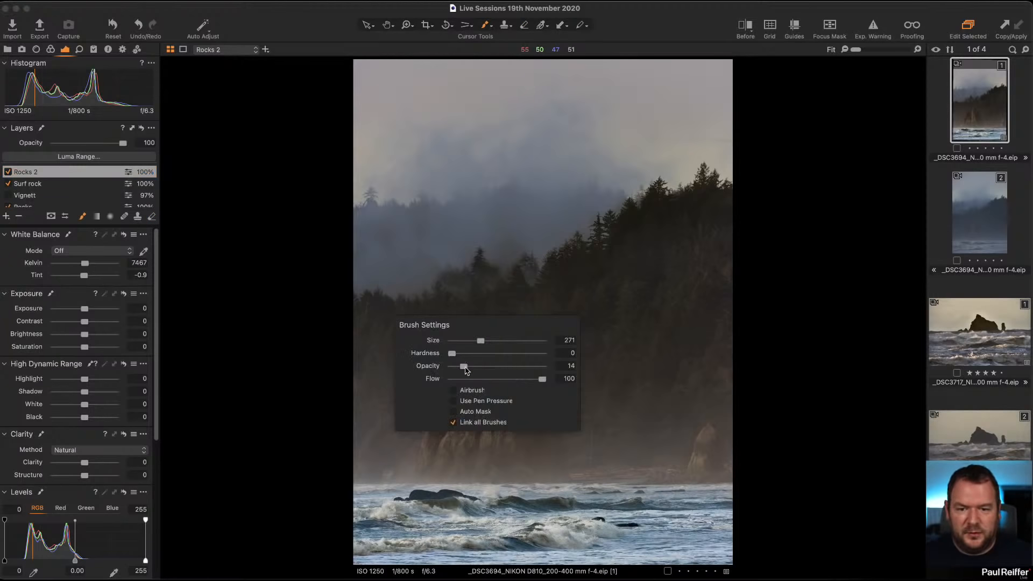
pyautogui.moveTo(465, 370); pyautogui.dragTo(495, 367)
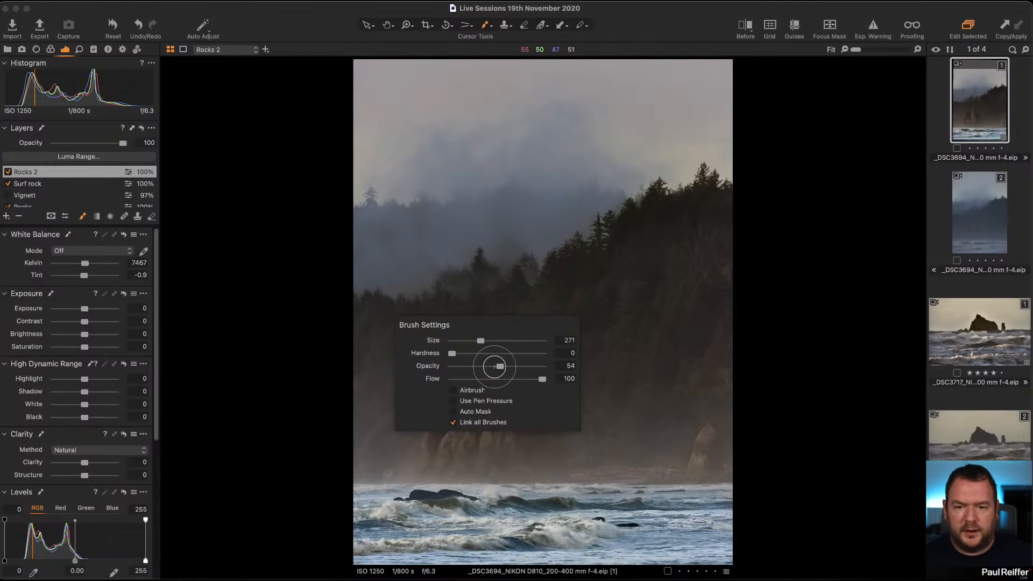
pyautogui.click(428, 483)
pyautogui.moveTo(414, 476)
pyautogui.mouseDown()
pyautogui.moveTo(440, 454)
pyautogui.moveTo(469, 463)
pyautogui.moveTo(436, 430)
pyautogui.moveTo(474, 461)
pyautogui.moveTo(528, 474)
pyautogui.moveTo(494, 429)
pyautogui.moveTo(465, 434)
pyautogui.moveTo(521, 422)
pyautogui.moveTo(463, 468)
pyautogui.moveTo(515, 458)
pyautogui.moveTo(560, 415)
pyautogui.mouseUp()
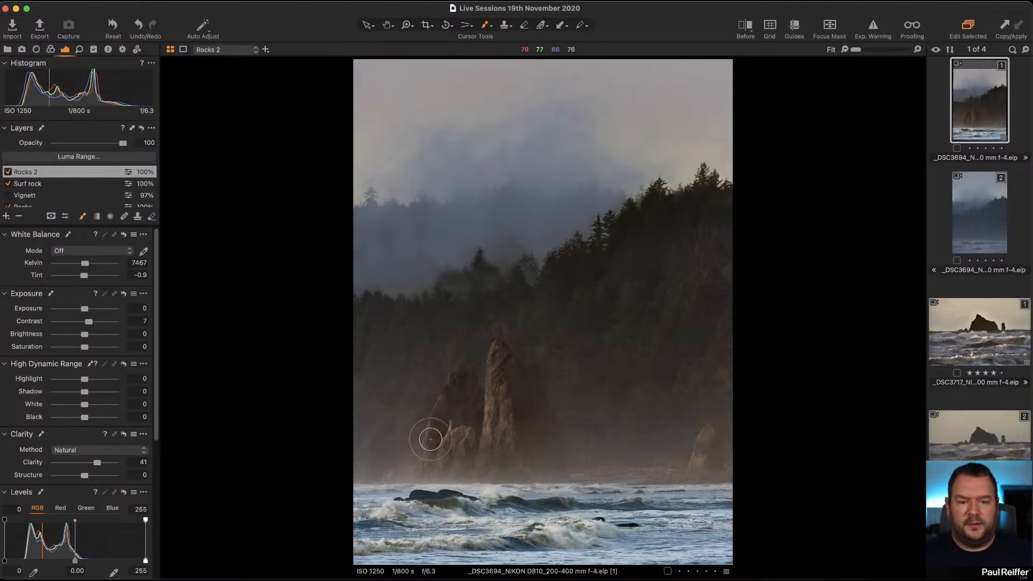
pyautogui.moveTo(689, 451)
pyautogui.mouseDown()
pyautogui.moveTo(706, 444)
pyautogui.moveTo(691, 463)
pyautogui.moveTo(713, 469)
pyautogui.mouseUp()
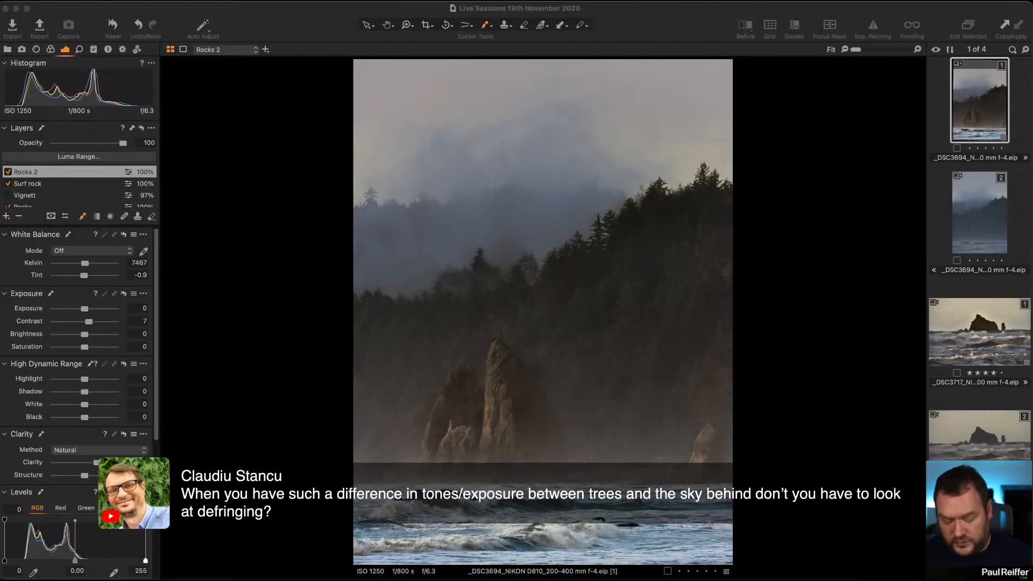
pyautogui.click(623, 136)
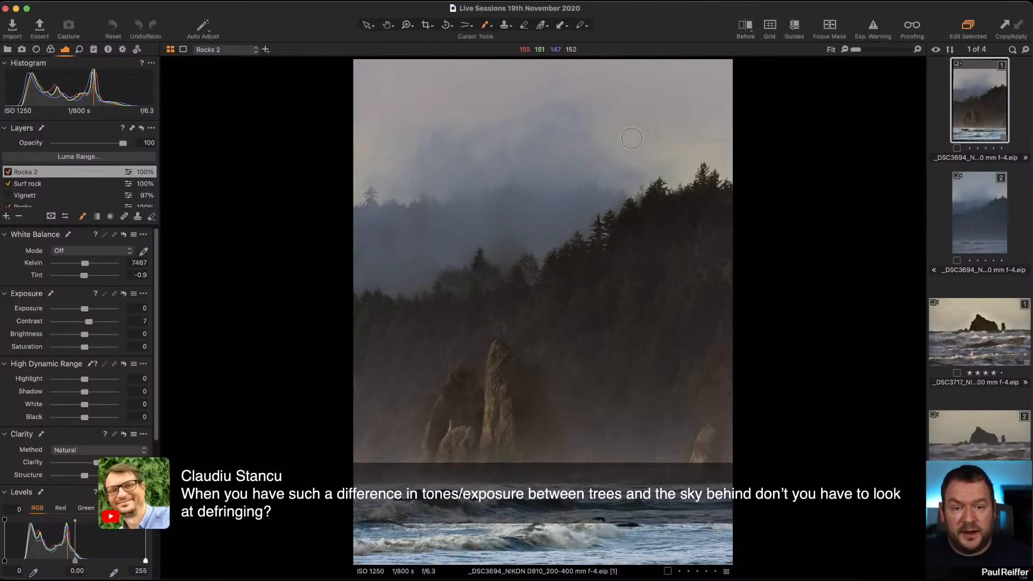
# Zoom in to inspect the edge between the treetops and the misty sky, then zoom back out.
pyautogui.press('z')
pyautogui.click(738, 218)
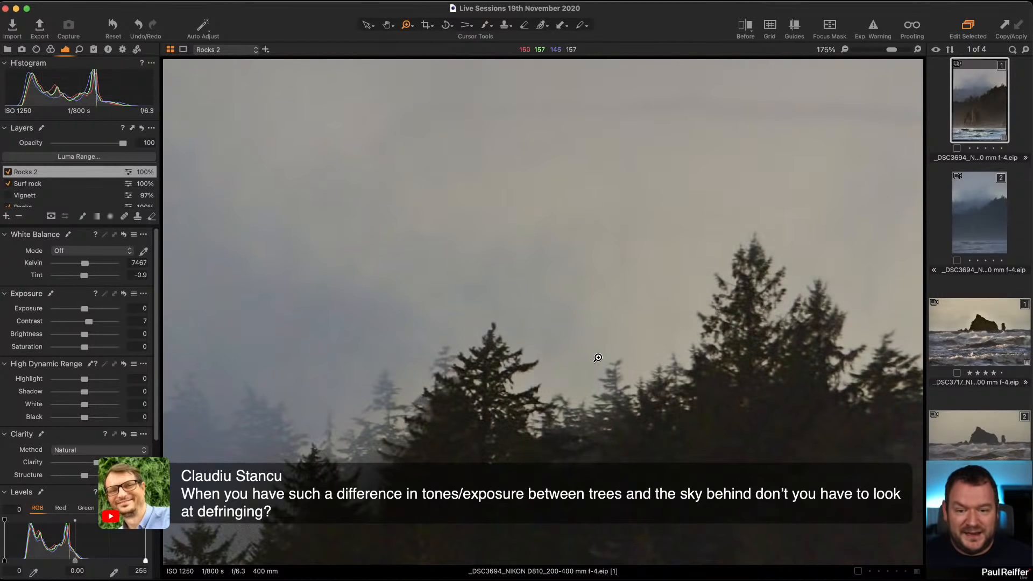
pyautogui.scroll(-5, 609, 304)
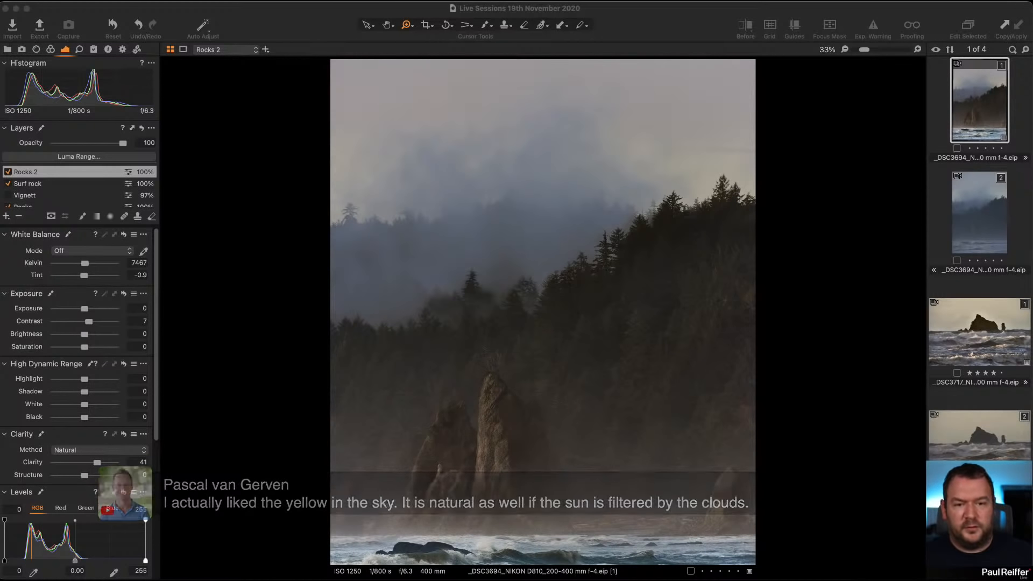
# Select the fog layer and toggle its visibility off and back on to compare its effect.
pyautogui.scroll(-5, 31, 189)
pyautogui.click(31, 189)
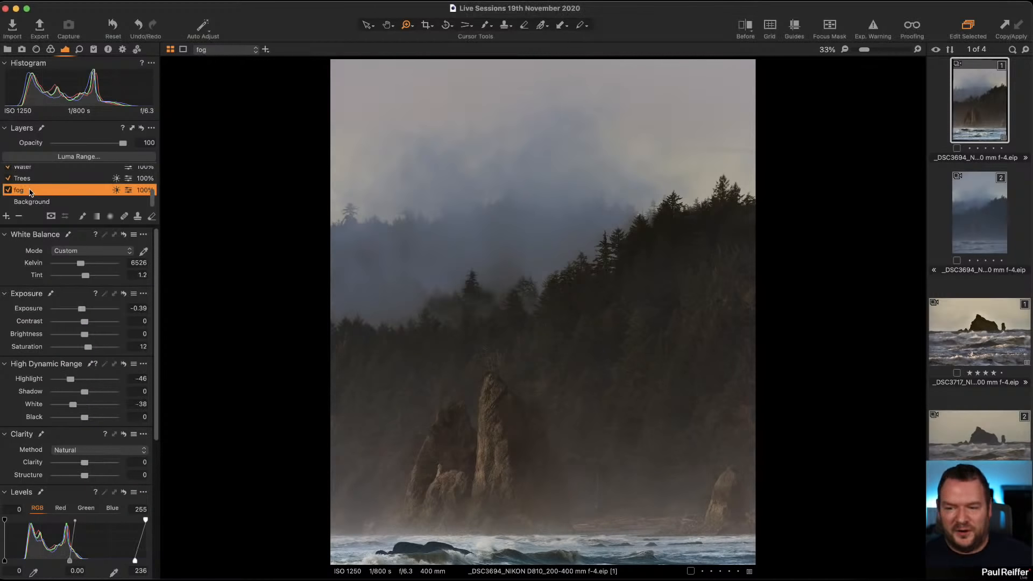
pyautogui.click(7, 190)
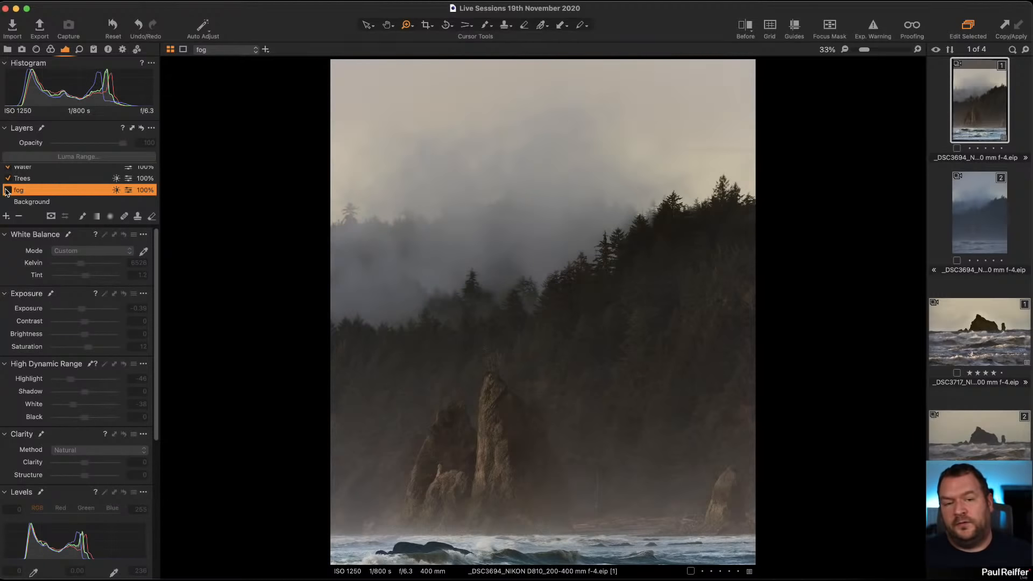
pyautogui.click(8, 191)
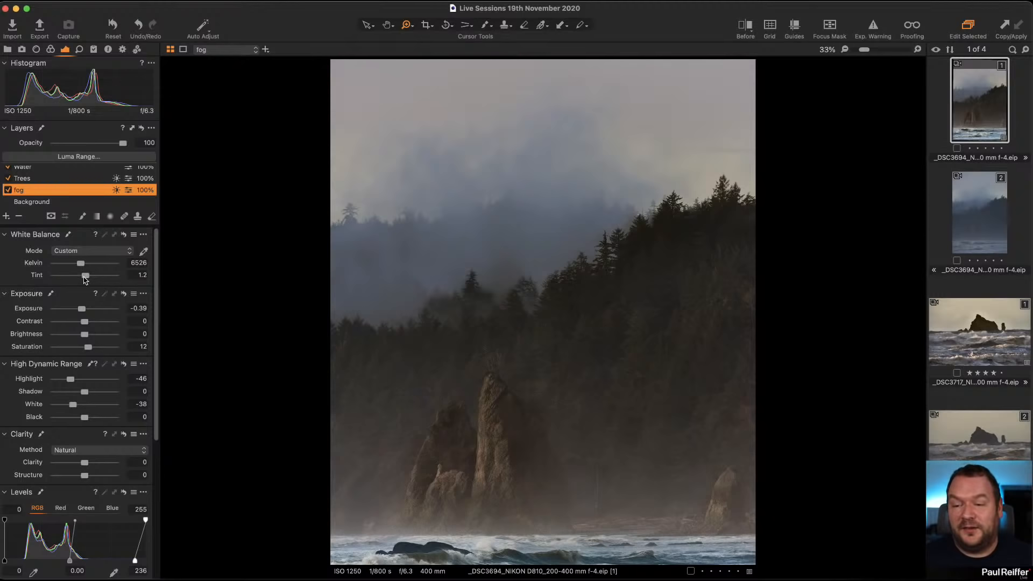
# Adjust the fog layer's white balance to 6915 Kelvin and tint 2.7.
pyautogui.moveTo(86, 276); pyautogui.dragTo(82, 266)
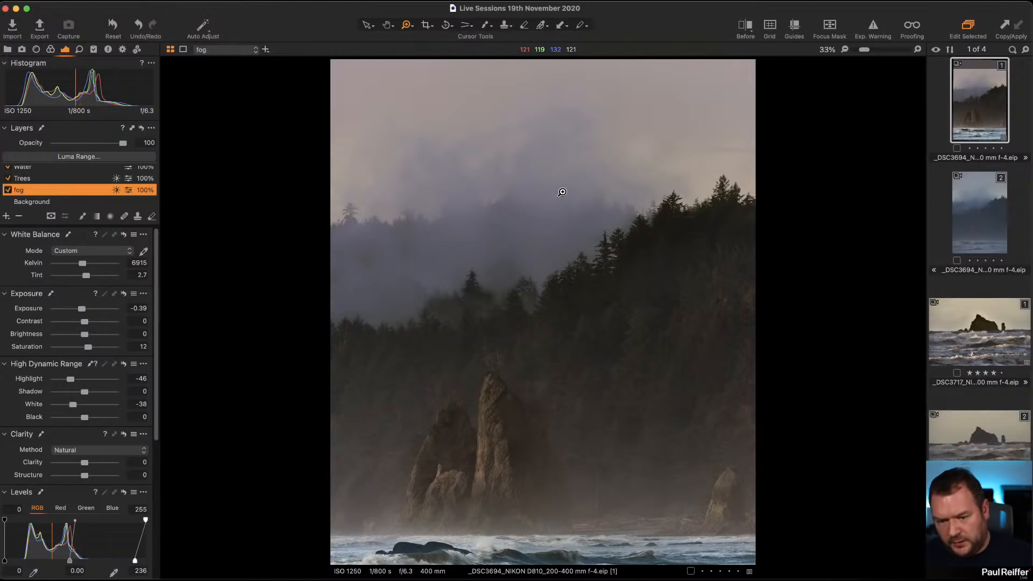
pyautogui.scroll(-1, 562, 192)
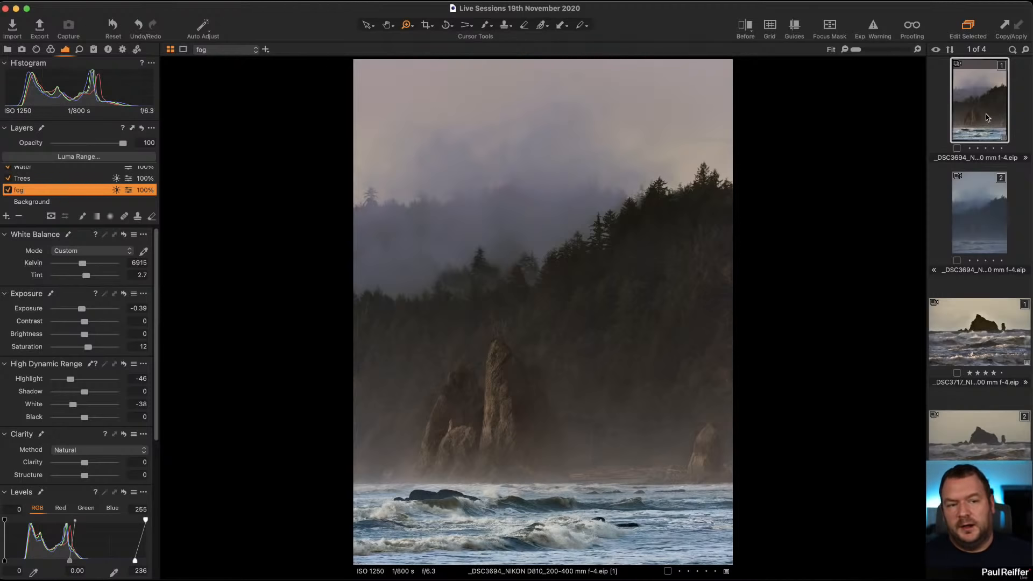
# Compare the before and after versions of the image using the split view divider.
pyautogui.click(744, 25)
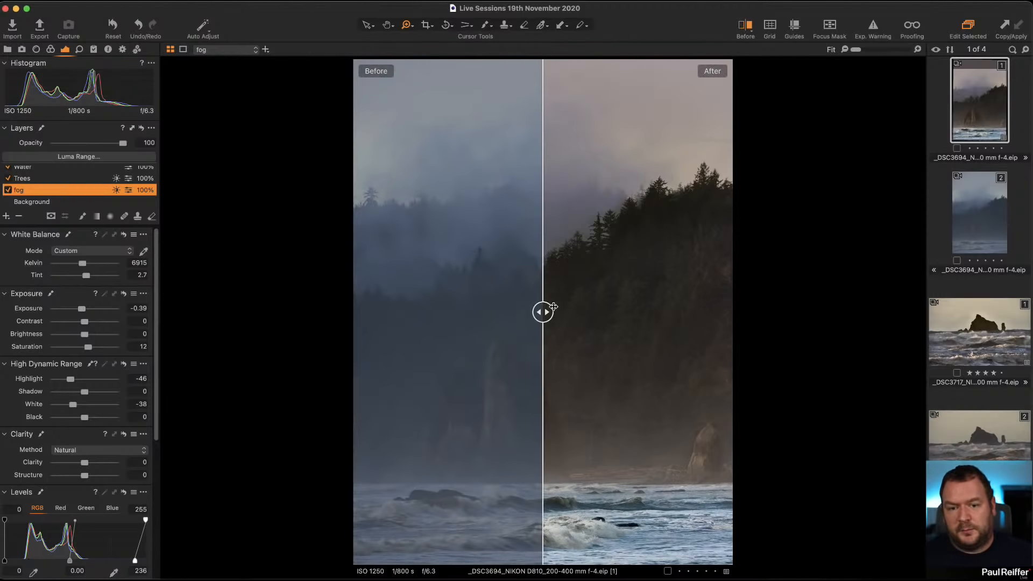
pyautogui.moveTo(549, 310); pyautogui.dragTo(318, 349)
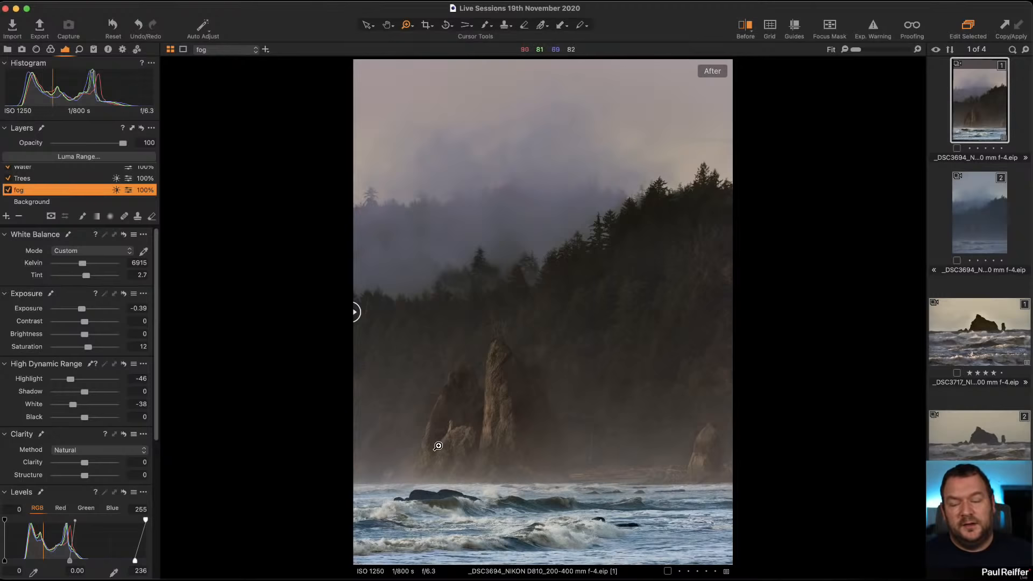
pyautogui.scroll(-1, 119, 328)
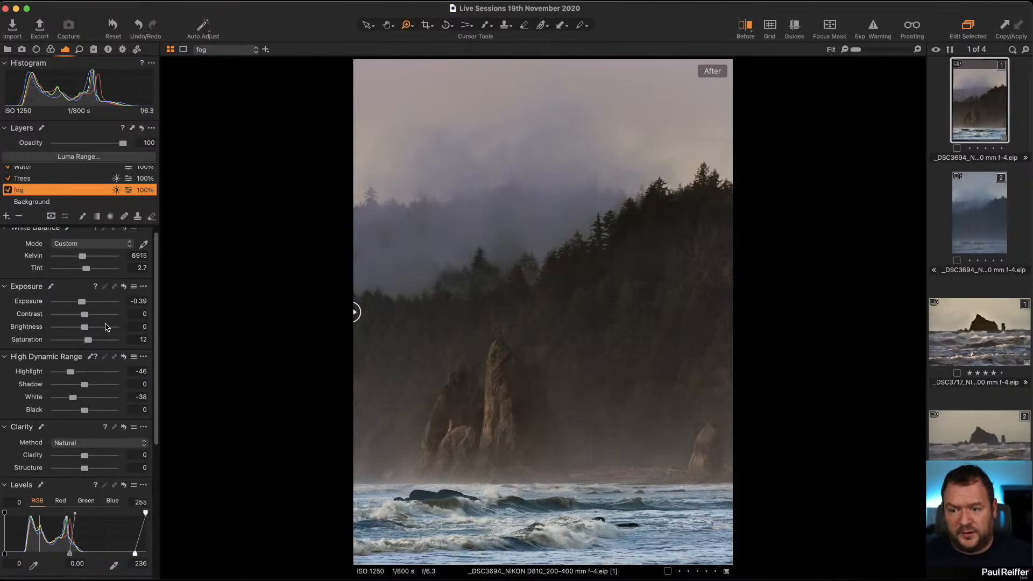
pyautogui.scroll(5, 62, 191)
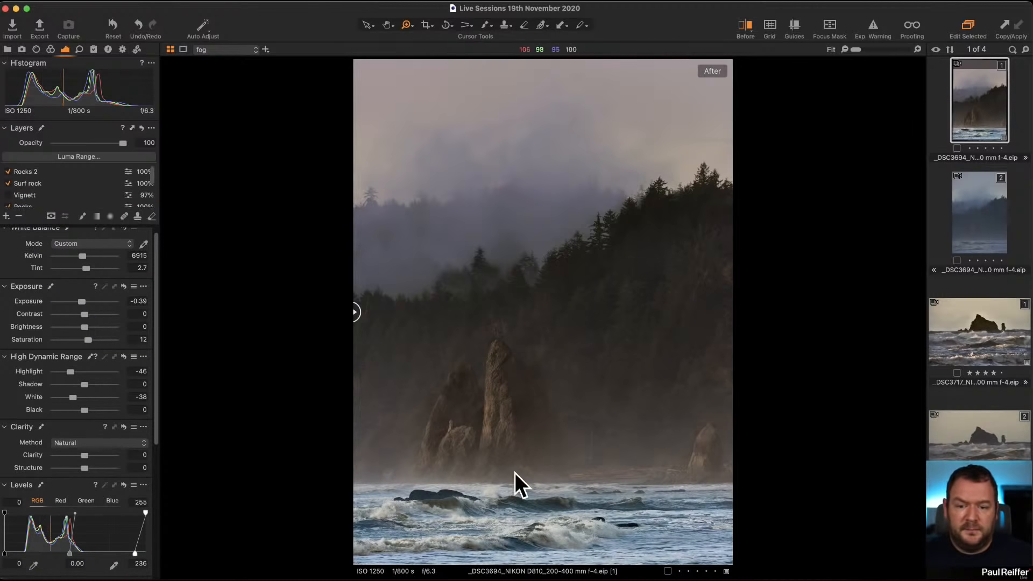
# Add a new adjustment layer and name it Left Hand Exposure.
pyautogui.click(7, 215)
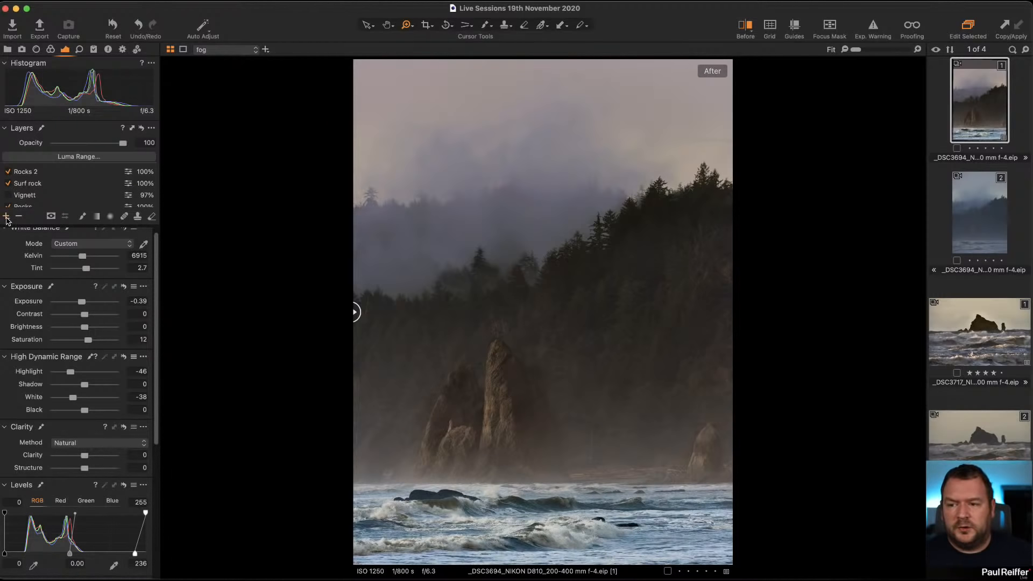
pyautogui.doubleClick(45, 174)
pyautogui.write('Left')
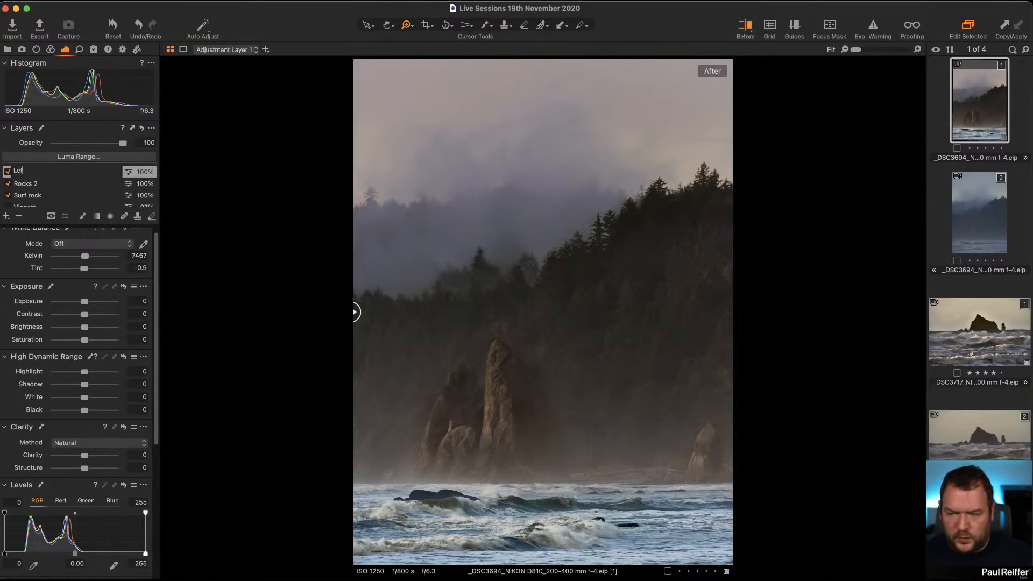
pyautogui.write(' Hand')
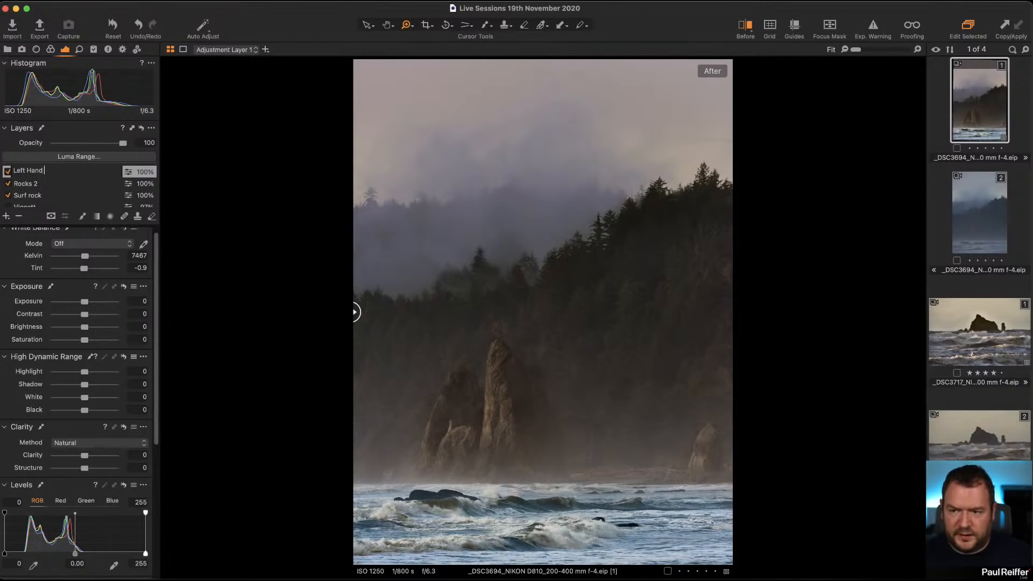
pyautogui.write(' Exposure')
pyautogui.press('Return')
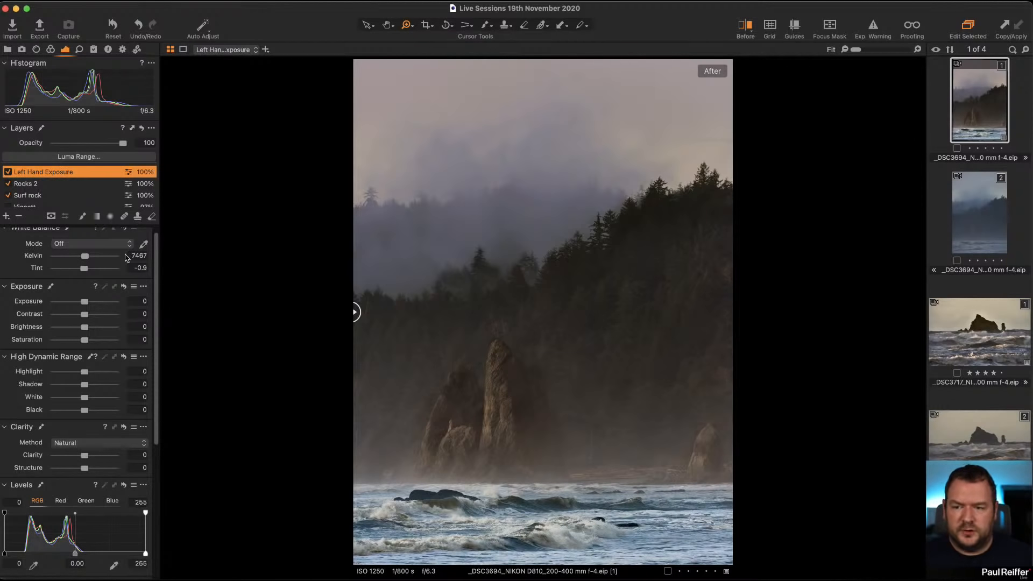
# Open the Brush settings and paint the Left Hand Exposure mask over the lower-left area beside the rock stacks.
pyautogui.click(83, 215)
pyautogui.rightClick(476, 263)
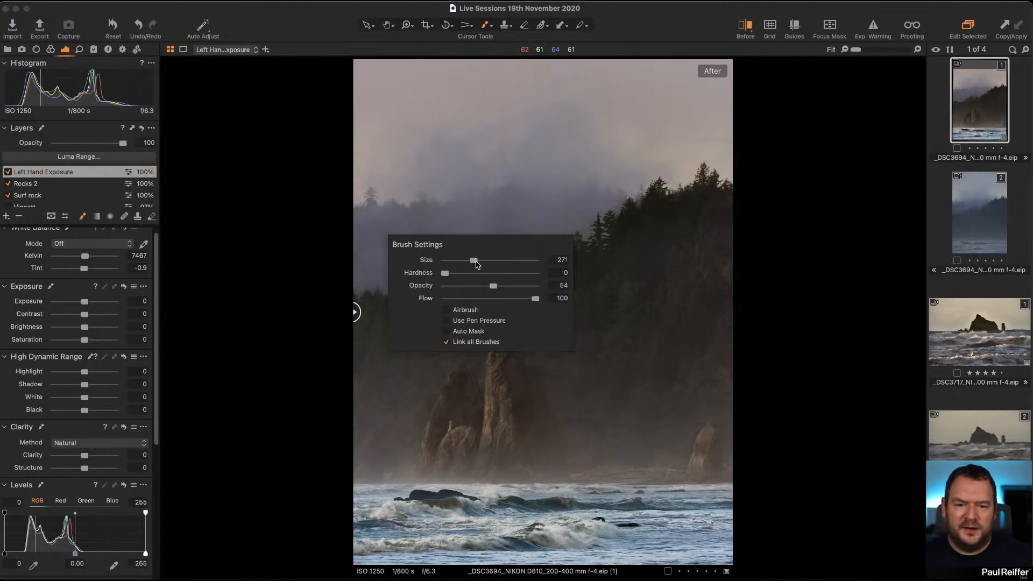
pyautogui.moveTo(493, 285)
pyautogui.mouseDown()
pyautogui.moveTo(468, 285)
pyautogui.moveTo(482, 262)
pyautogui.mouseUp()
pyautogui.moveTo(368, 430)
pyautogui.mouseDown()
pyautogui.moveTo(366, 469)
pyautogui.moveTo(380, 437)
pyautogui.moveTo(366, 422)
pyautogui.moveTo(365, 475)
pyautogui.moveTo(375, 469)
pyautogui.moveTo(373, 438)
pyautogui.mouseUp()
pyautogui.moveTo(353, 518)
pyautogui.mouseDown()
pyautogui.moveTo(373, 466)
pyautogui.moveTo(390, 458)
pyautogui.moveTo(286, 485)
pyautogui.mouseUp()
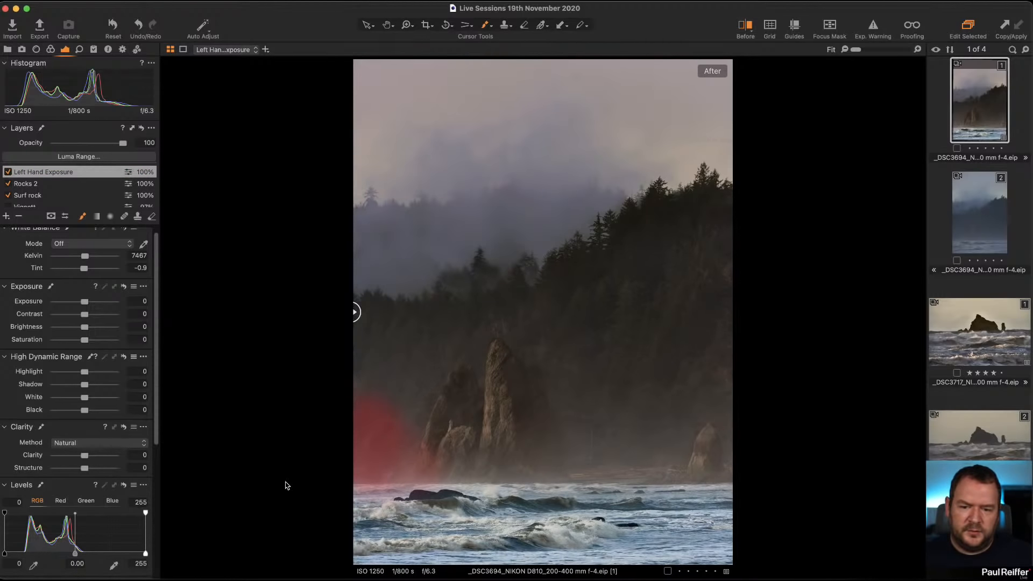
pyautogui.moveTo(369, 428)
pyautogui.mouseDown()
pyautogui.moveTo(380, 468)
pyautogui.moveTo(365, 487)
pyautogui.mouseUp()
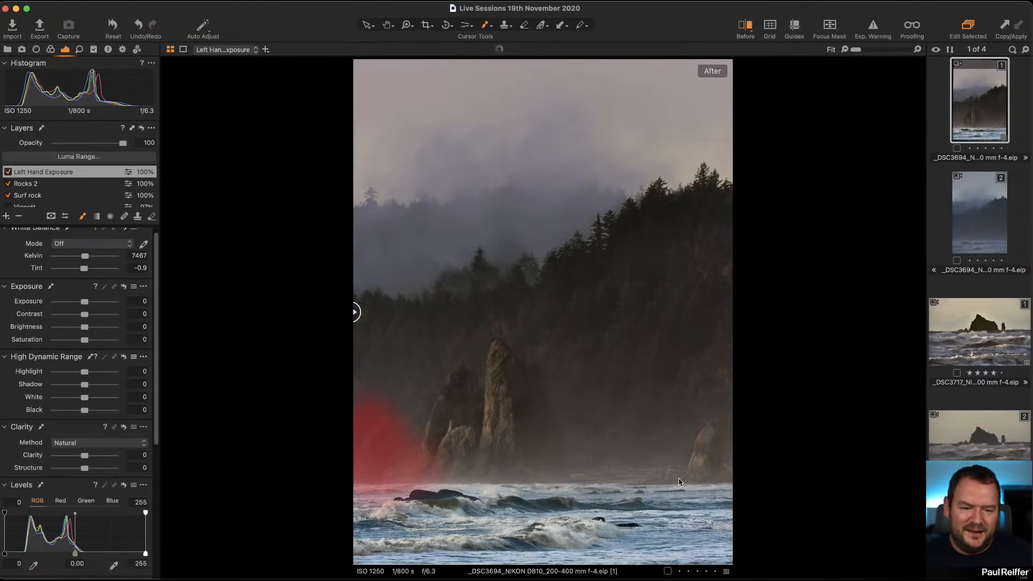
# Hide the mask overlay and set the layer's Exposure to -0.15.
pyautogui.press('m')
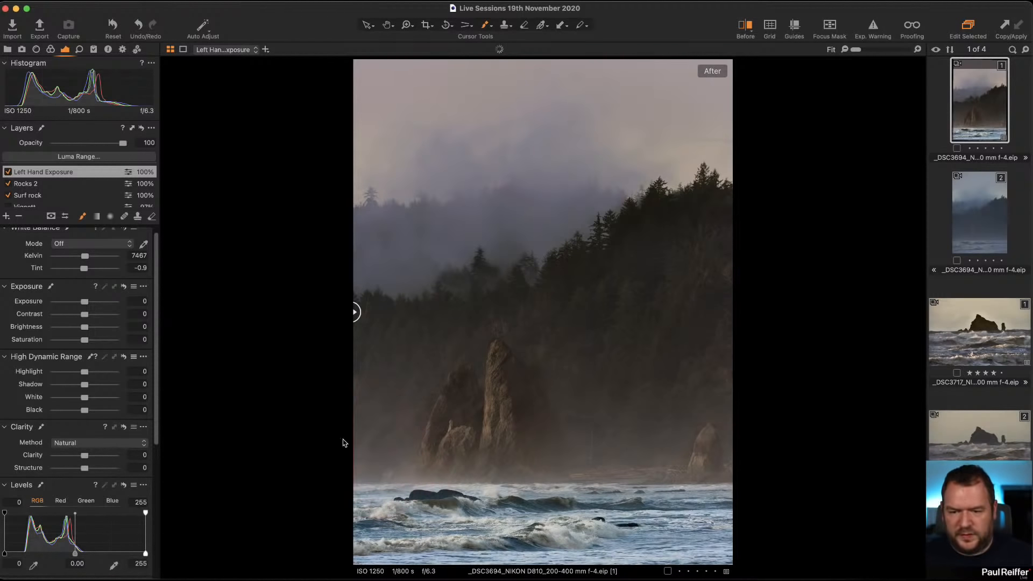
pyautogui.moveTo(85, 302); pyautogui.dragTo(82, 305)
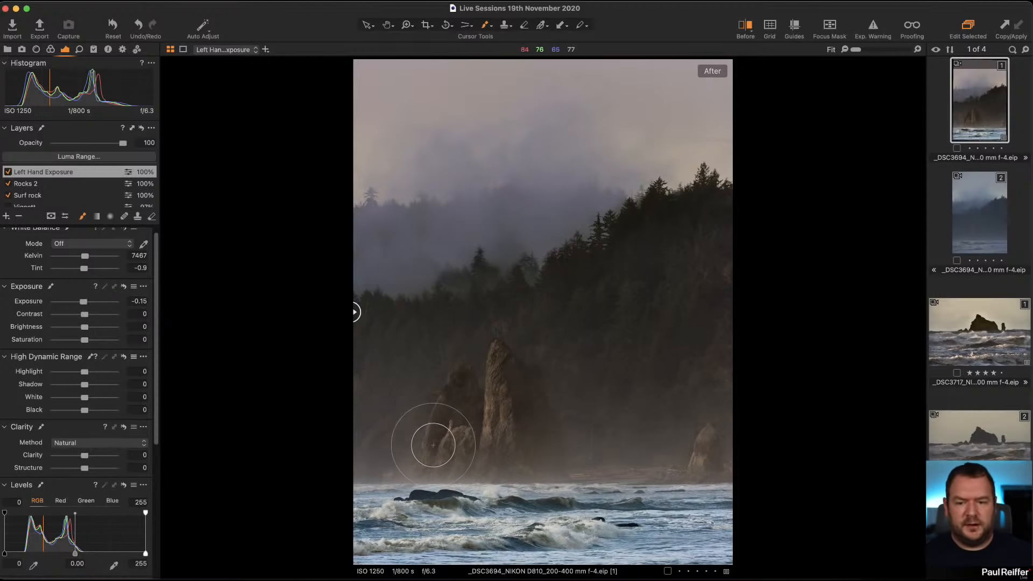